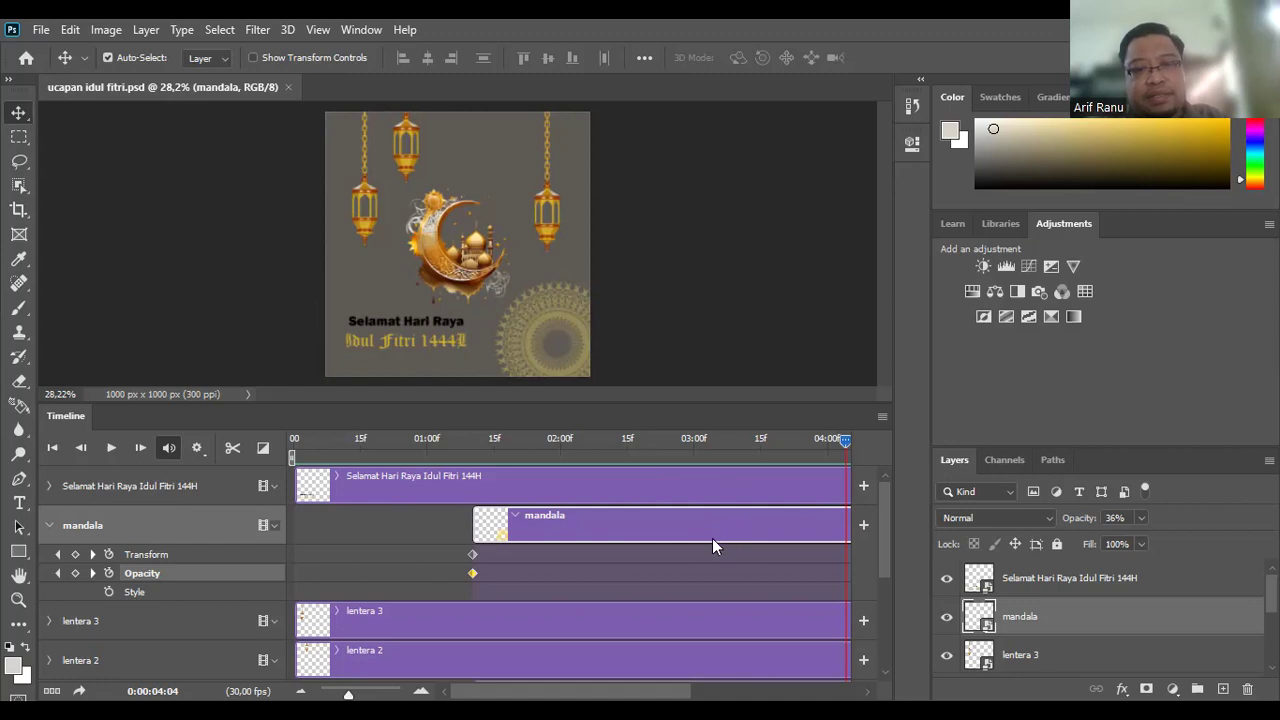
# Step: Play the greeting animation preview on the timeline, then replay it from the start
pyautogui.press('space')
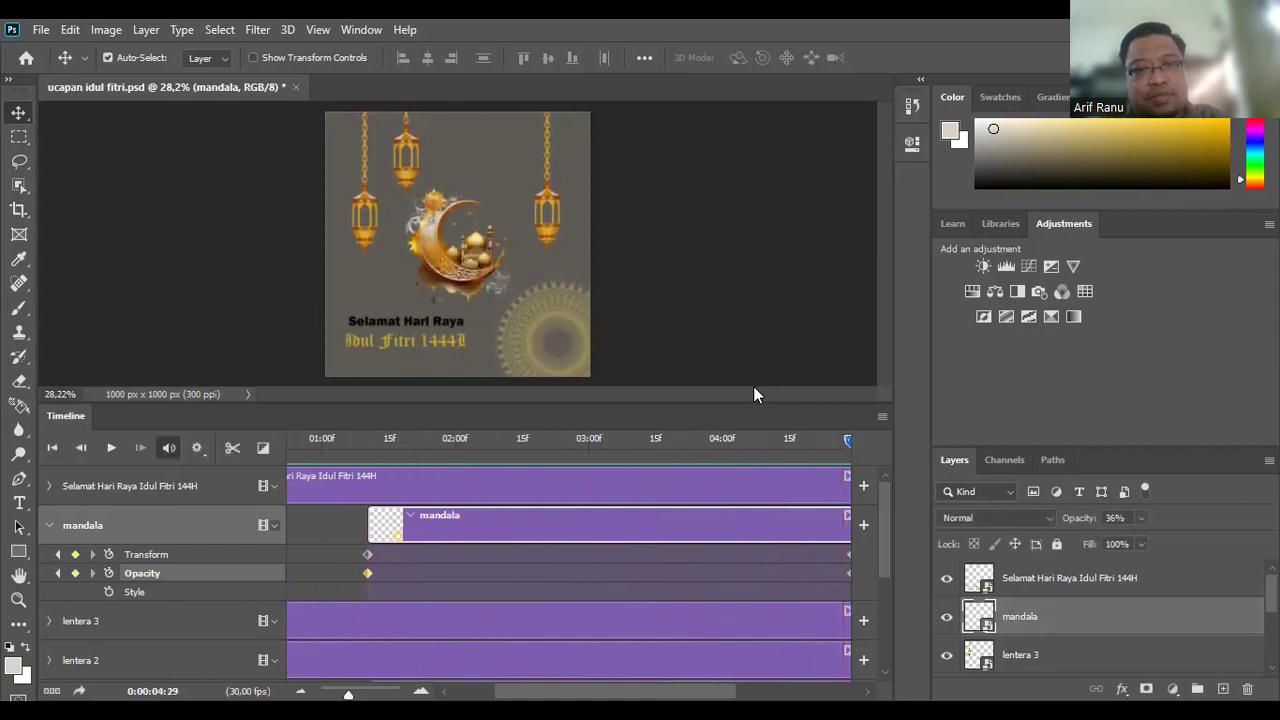
pyautogui.press('space')
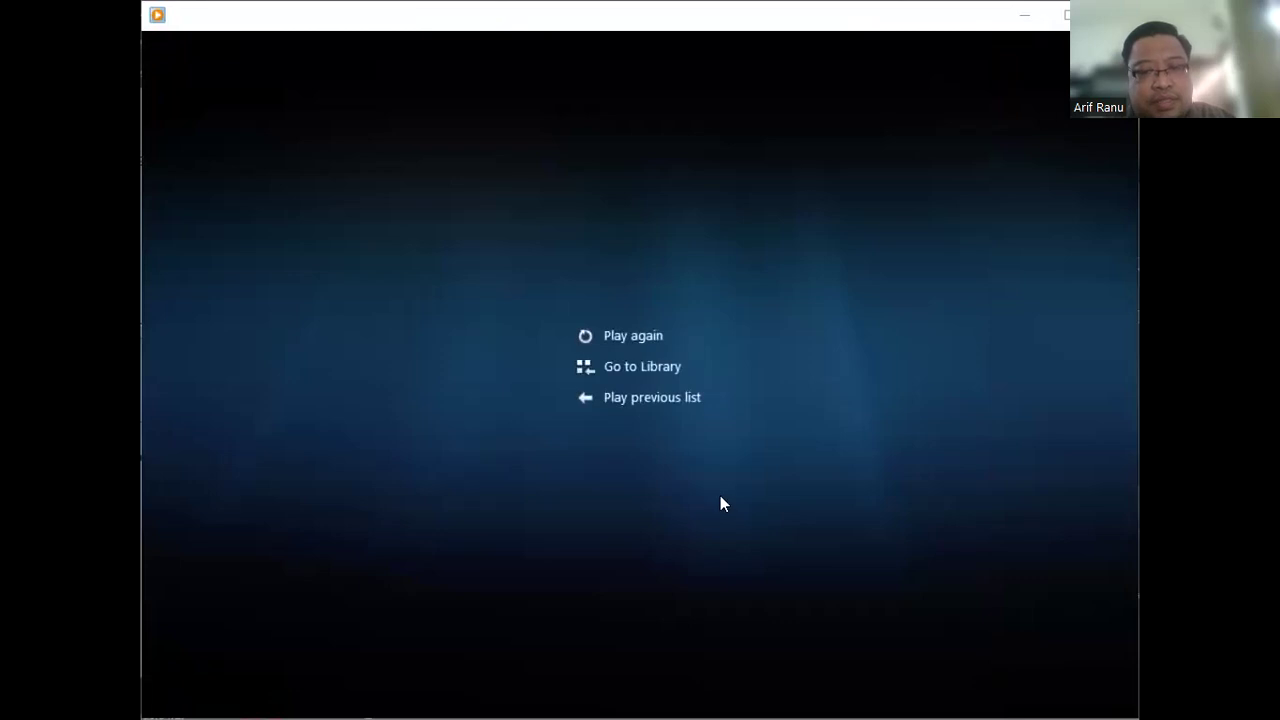
# Step: Replay the ucapan idul fitri video repeatedly, pausing at 4 seconds and later at 2 seconds
pyautogui.click(638, 692)
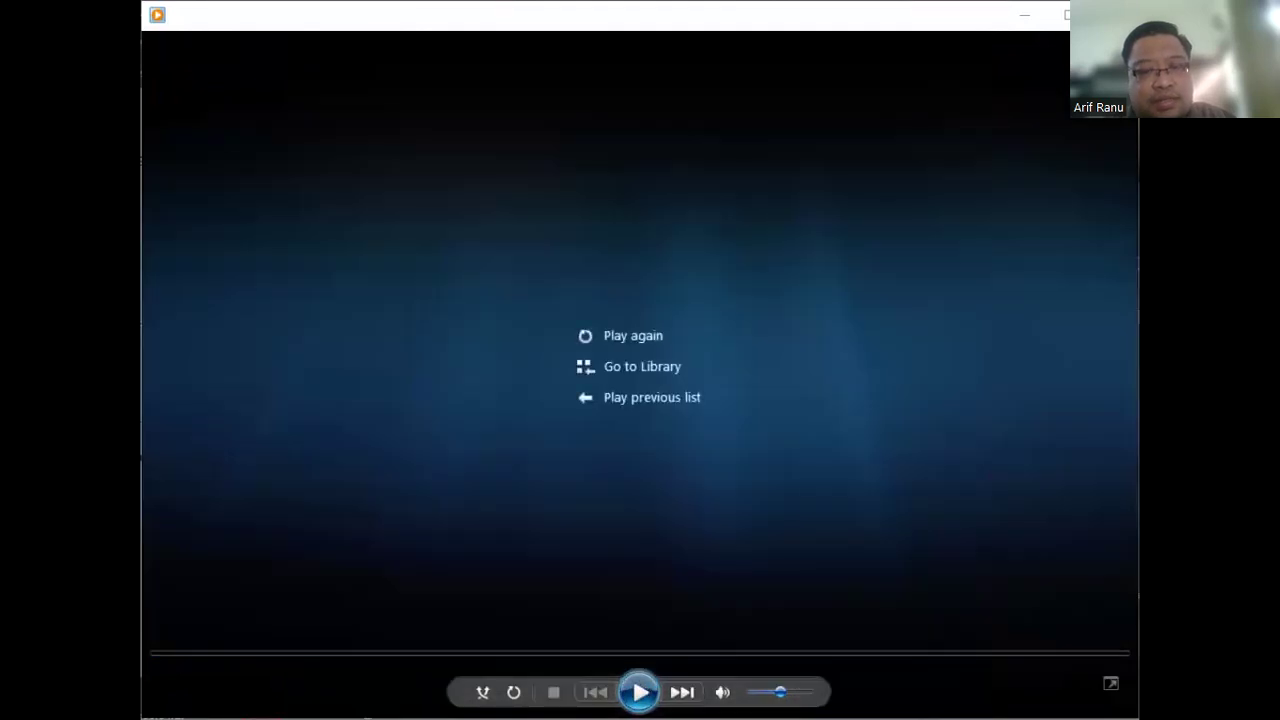
pyautogui.click(638, 692)
pyautogui.click(640, 692)
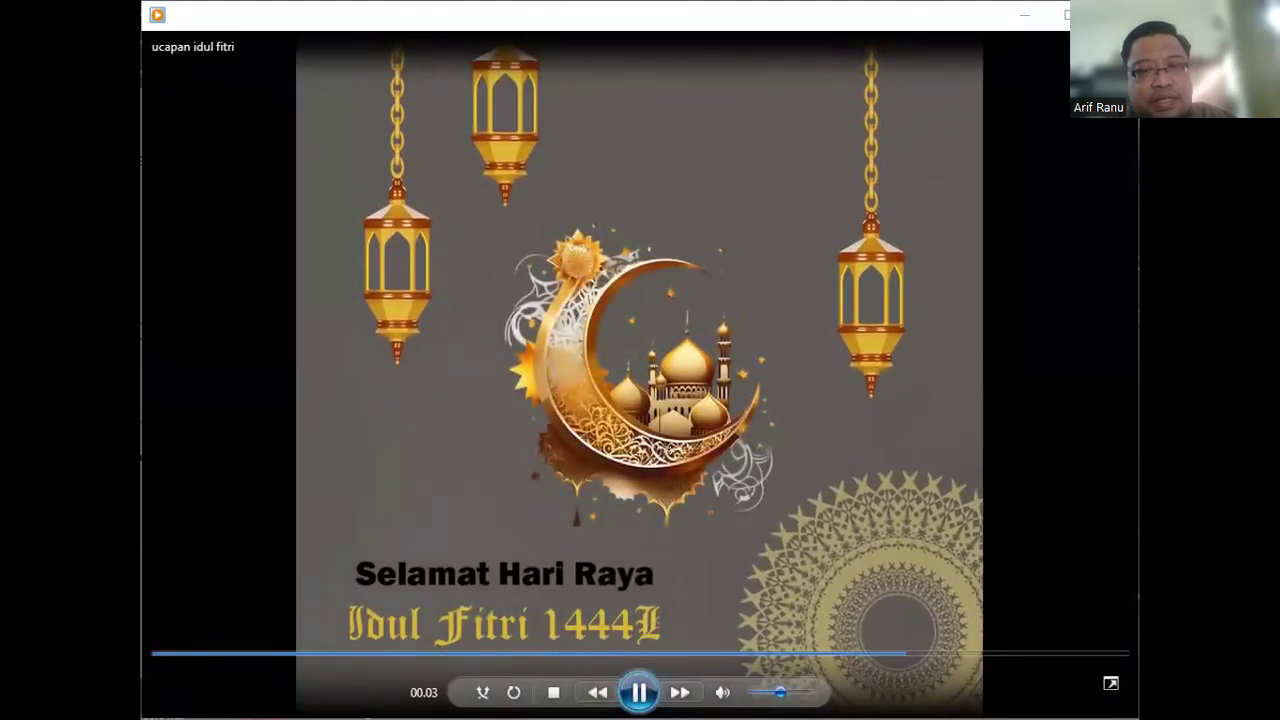
pyautogui.click(640, 692)
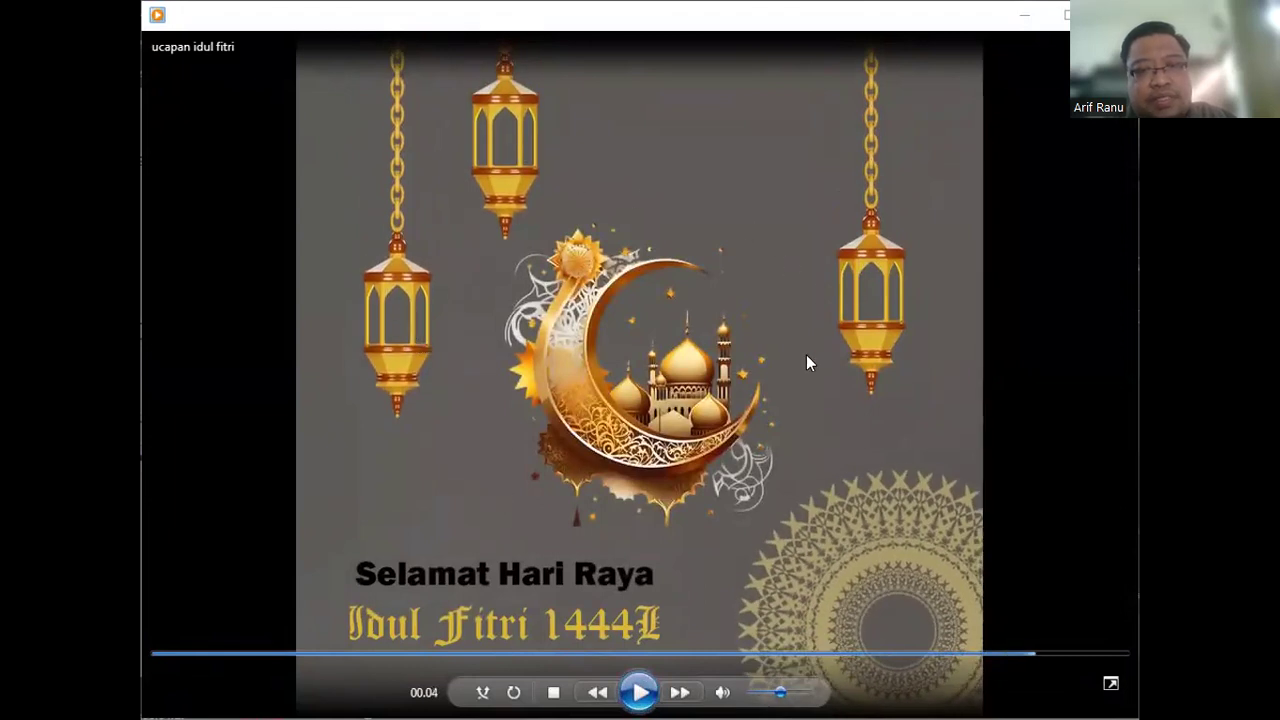
pyautogui.click(641, 692)
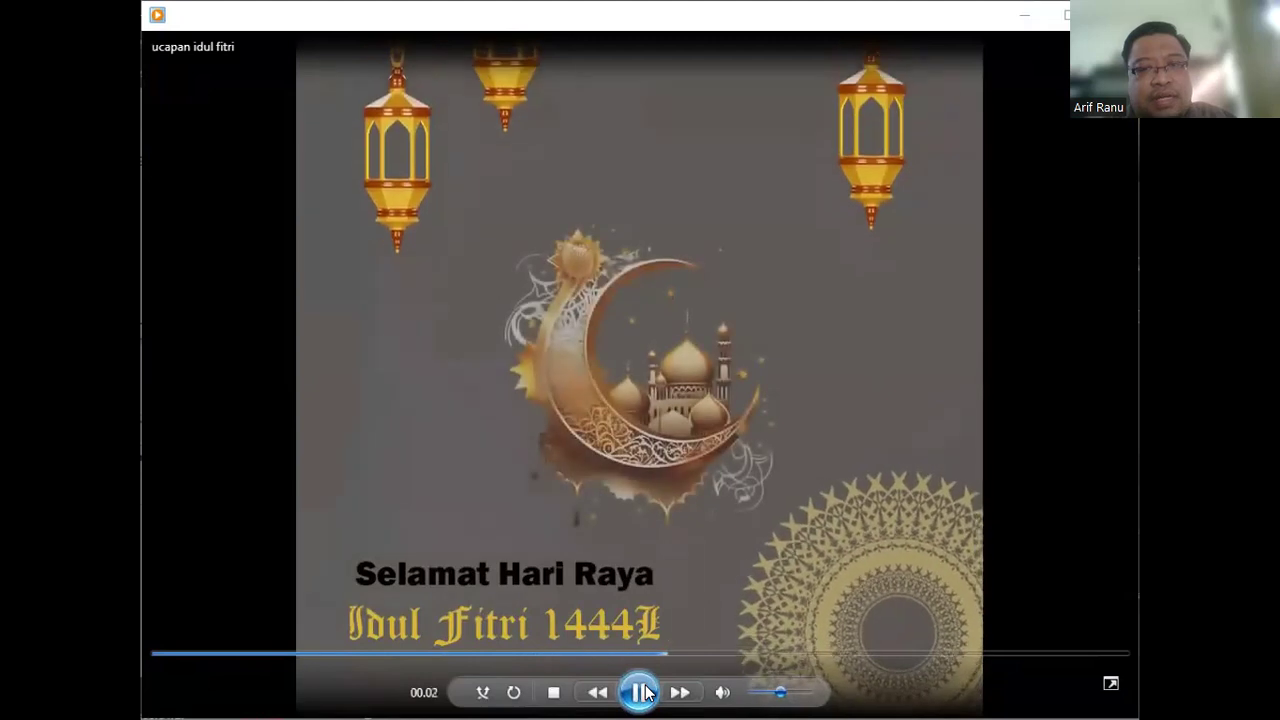
pyautogui.click(641, 692)
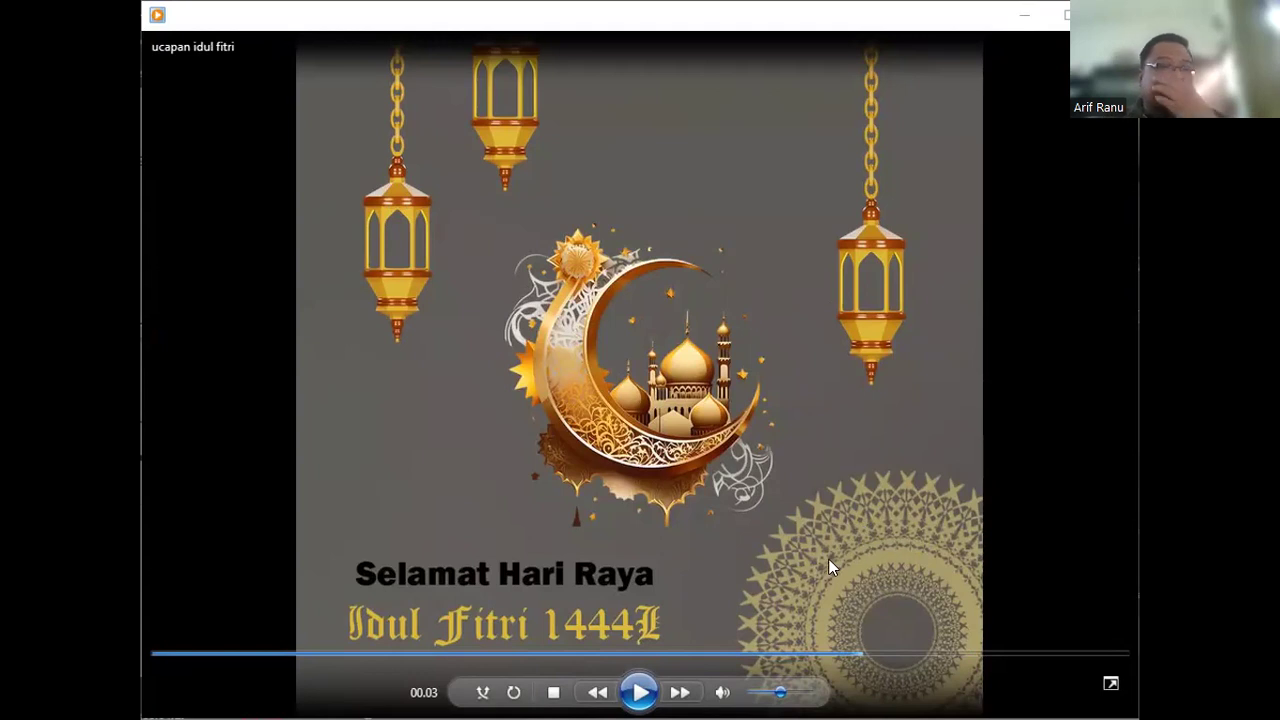
pyautogui.click(640, 691)
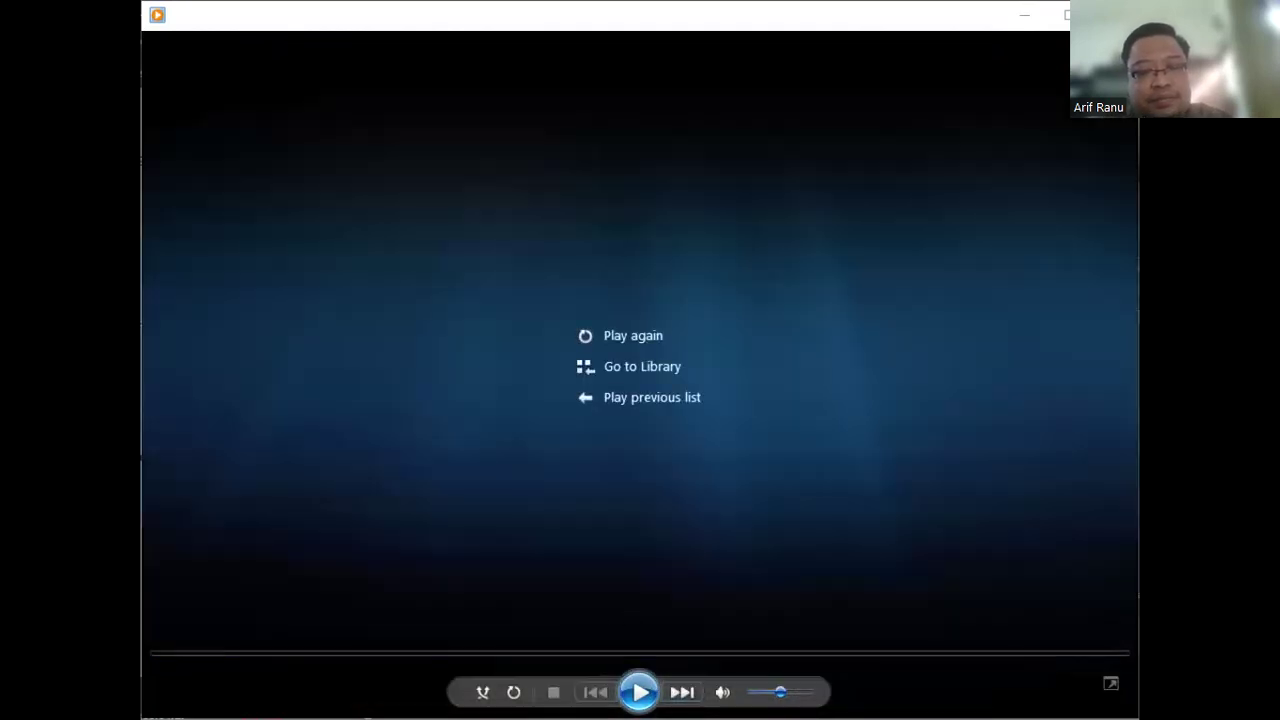
pyautogui.click(640, 691)
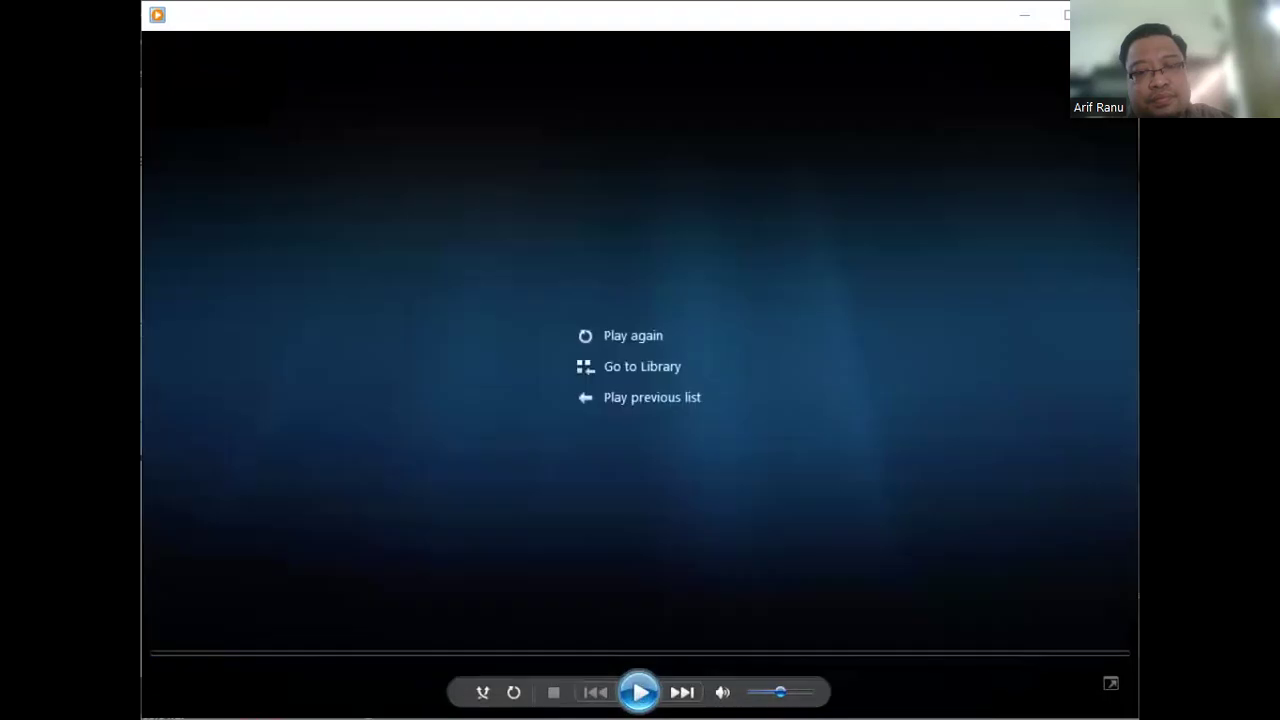
pyautogui.click(640, 691)
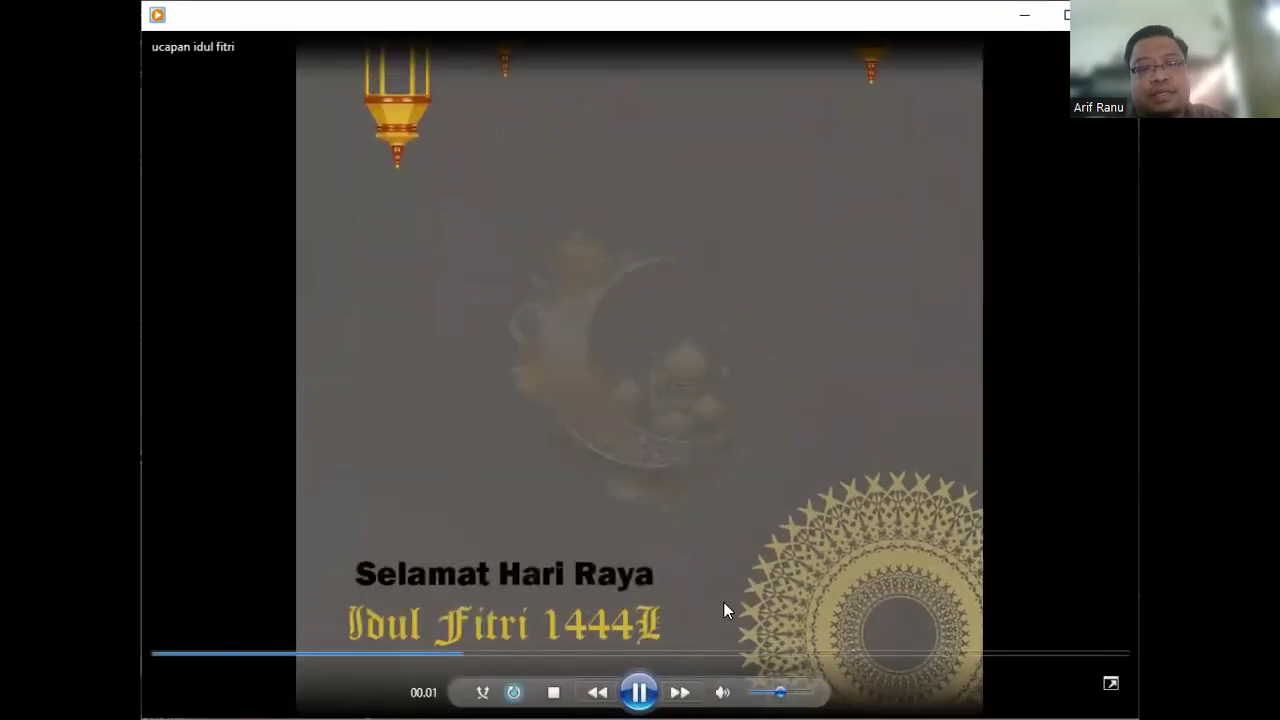
pyautogui.click(640, 690)
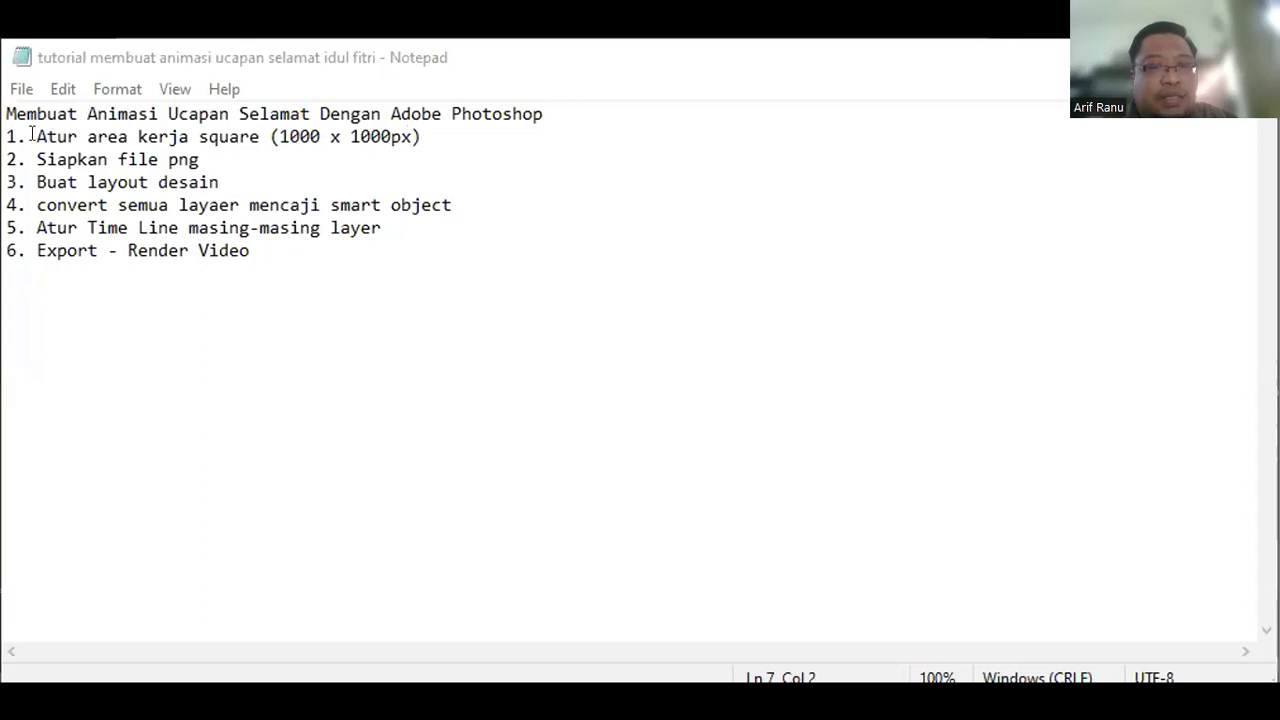
# Step: Highlight step 1's 'Atur area' and its 1000 x 1000px canvas size in the outline
pyautogui.moveTo(37, 136); pyautogui.dragTo(119, 136)
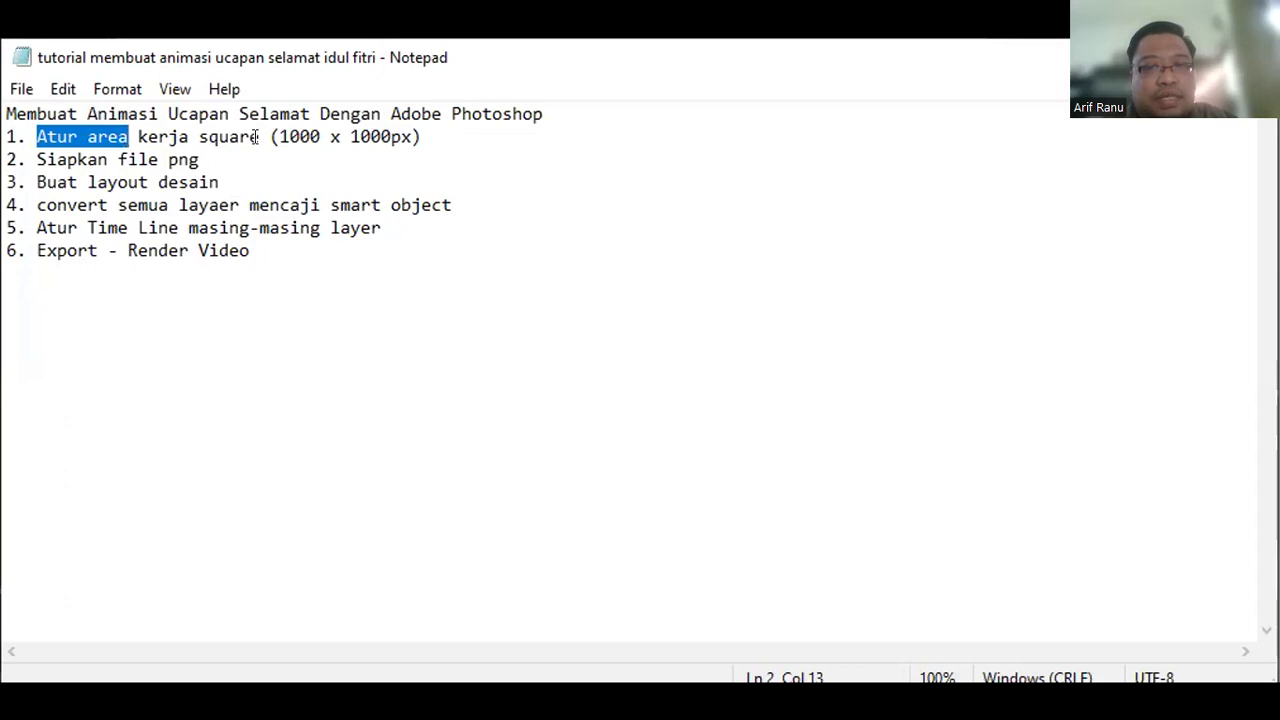
pyautogui.click(145, 136)
pyautogui.moveTo(138, 136)
pyautogui.mouseDown()
pyautogui.moveTo(237, 160)
pyautogui.moveTo(402, 137)
pyautogui.mouseUp()
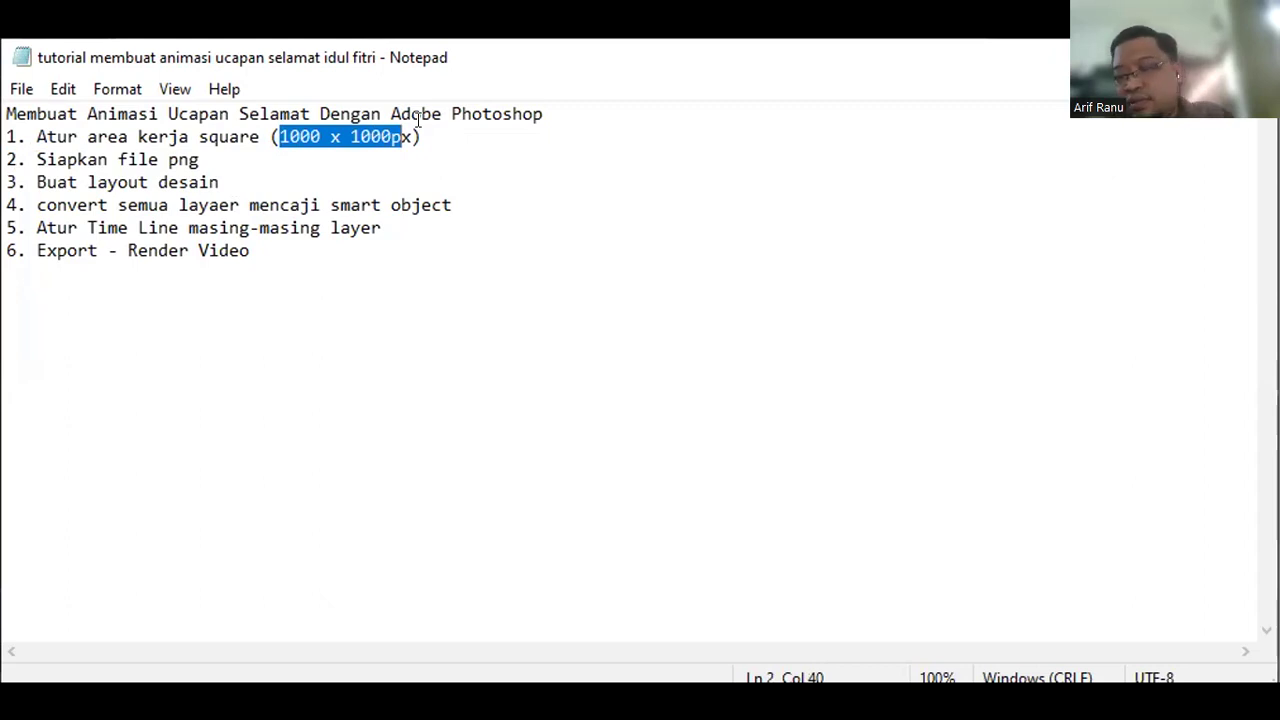
pyautogui.moveTo(421, 136); pyautogui.dragTo(277, 136)
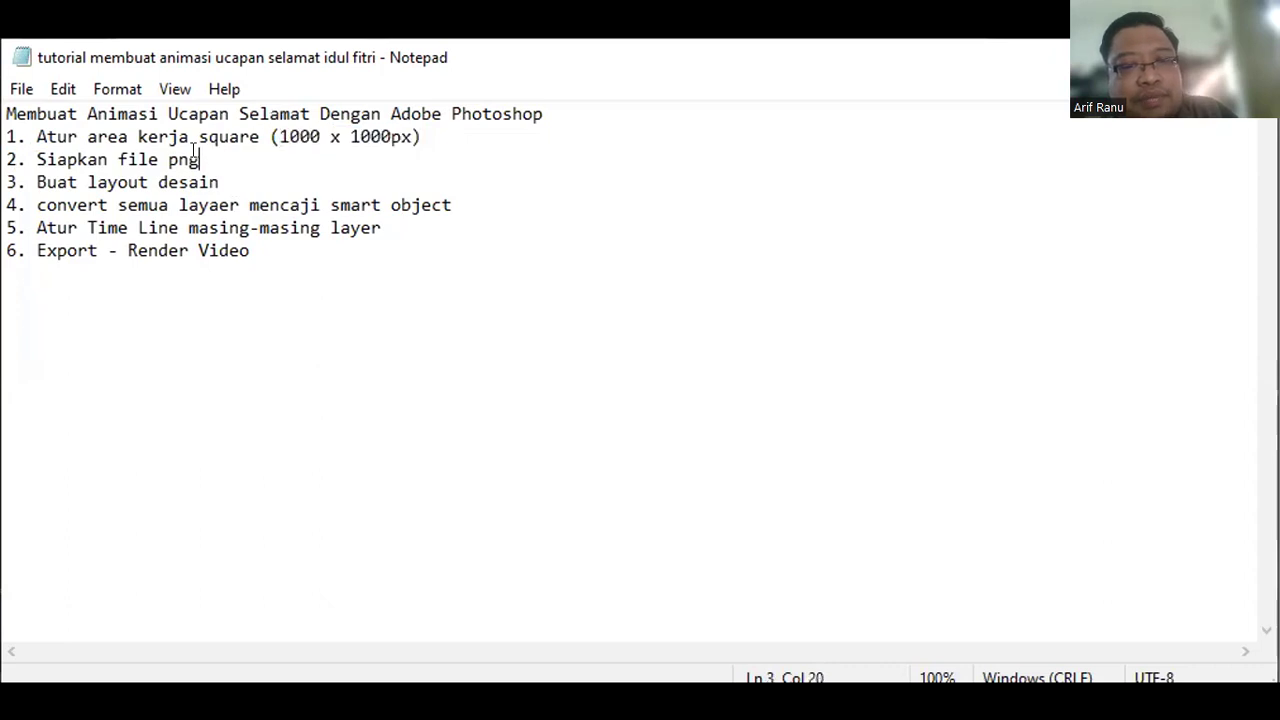
# Step: Highlight step 2 'Siapkan file png' and step 3 'Buat layout desain'
pyautogui.moveTo(199, 160); pyautogui.dragTo(34, 152)
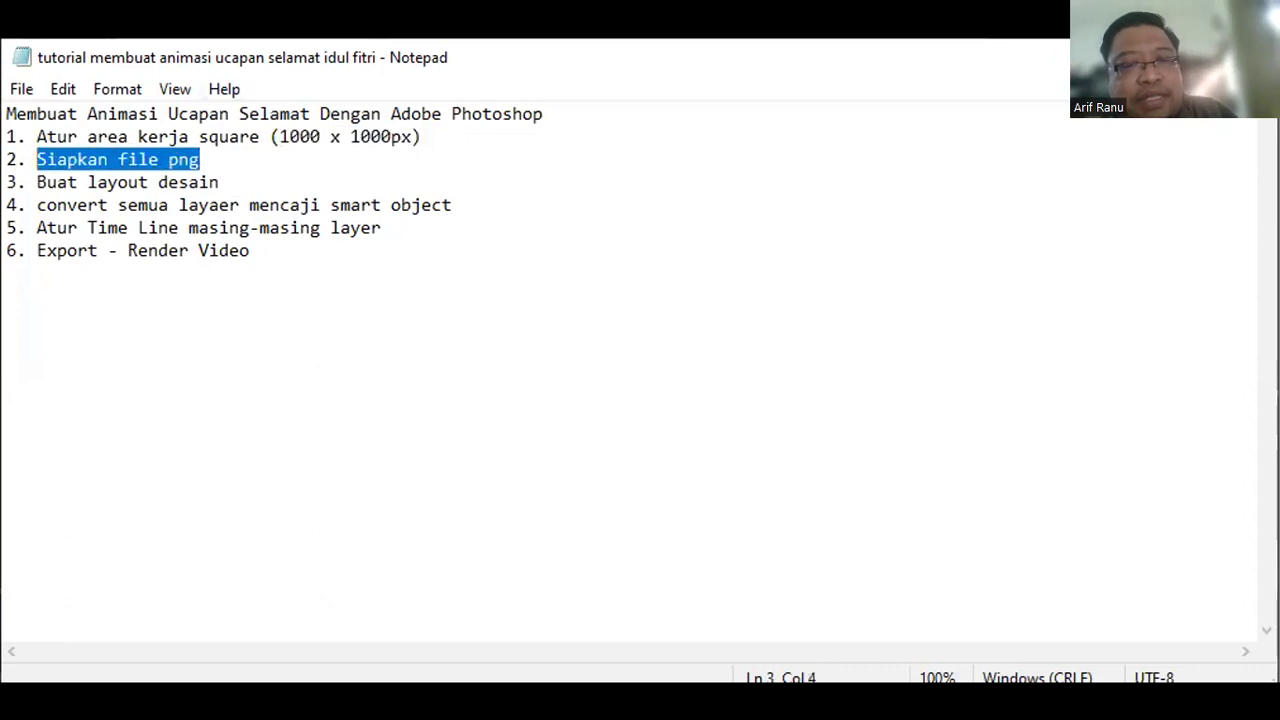
pyautogui.click(208, 157)
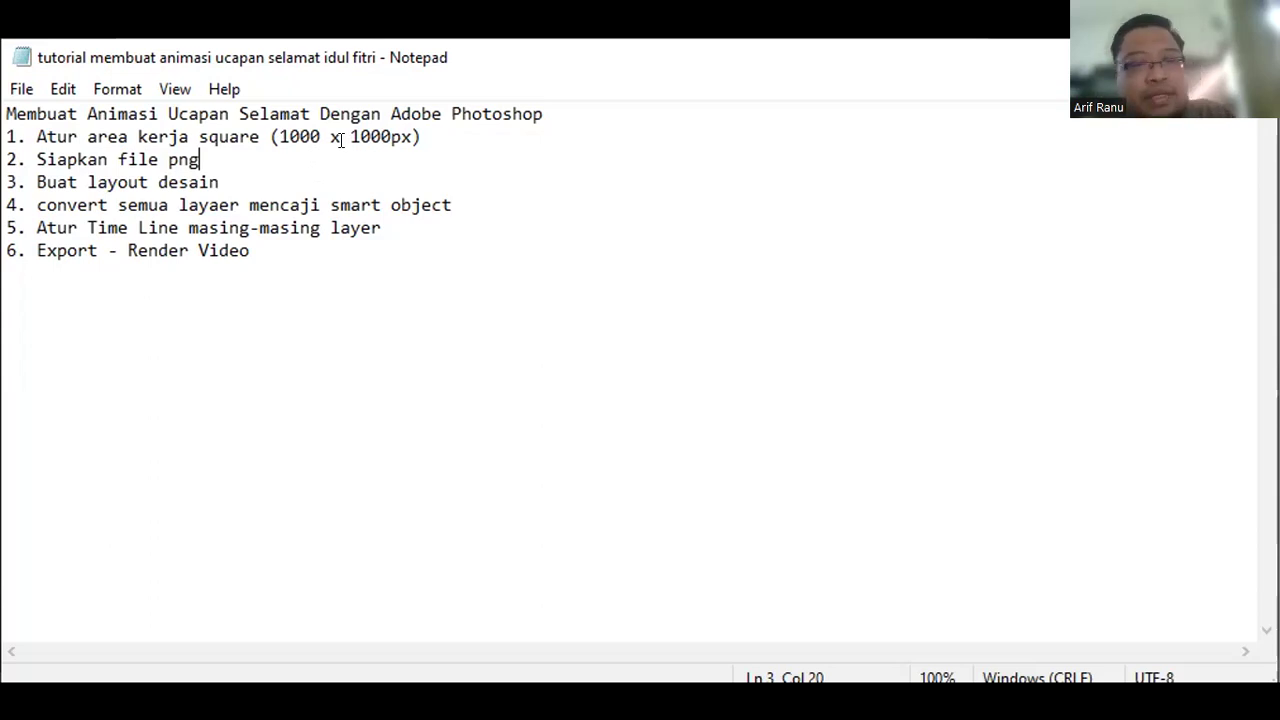
pyautogui.moveTo(200, 160); pyautogui.dragTo(28, 147)
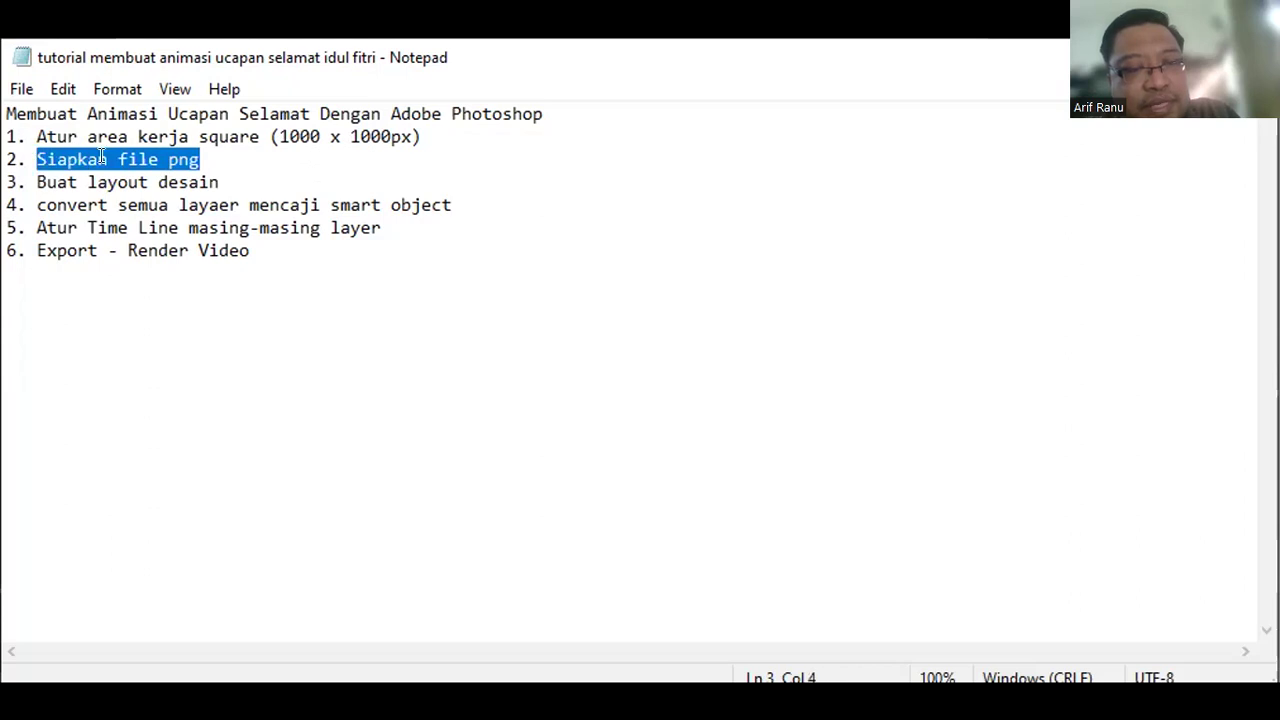
pyautogui.click(214, 160)
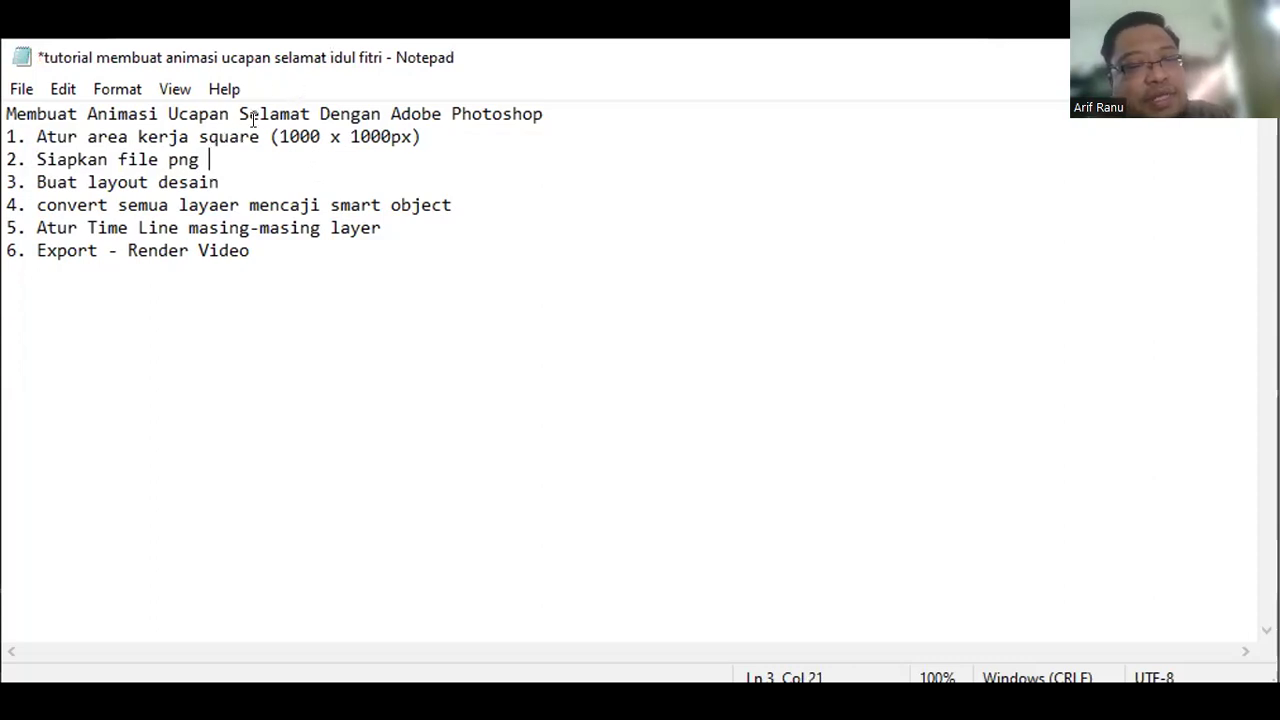
pyautogui.moveTo(224, 182); pyautogui.dragTo(22, 174)
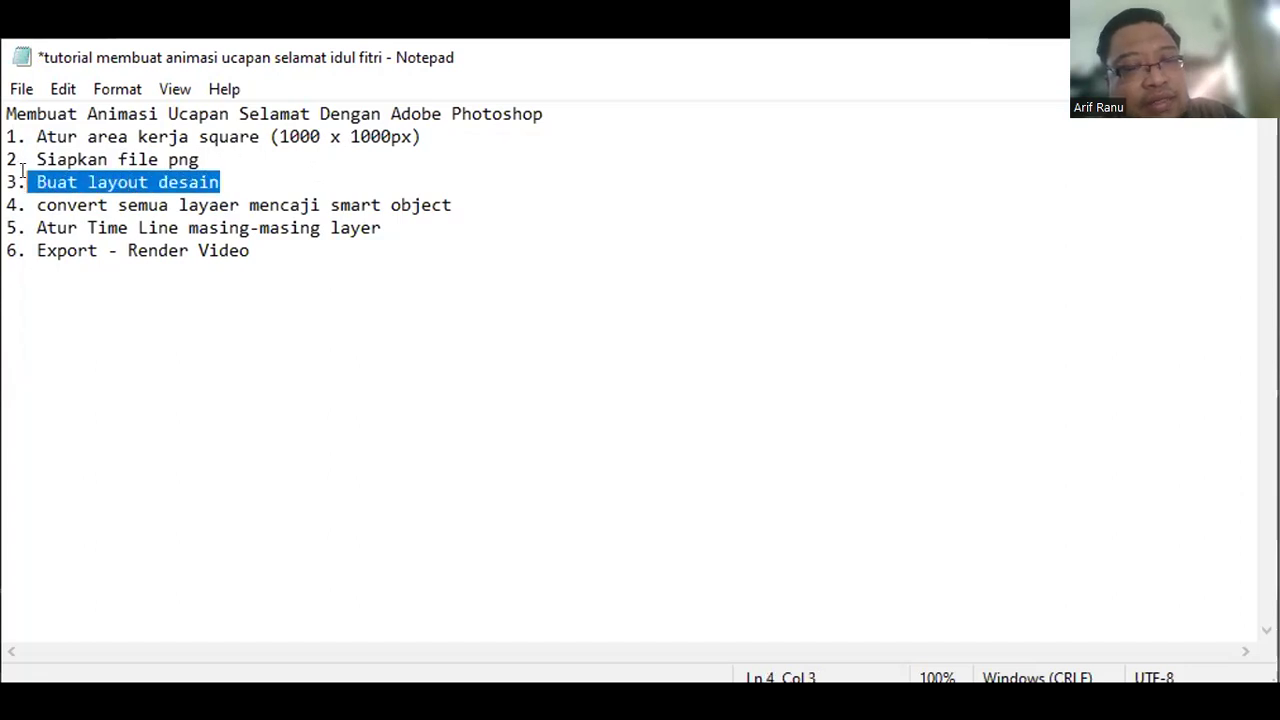
# Step: Correct 'layaer' to 'layer' in step 4, then highlight 'semua' and 'smart object'
pyautogui.click(218, 177)
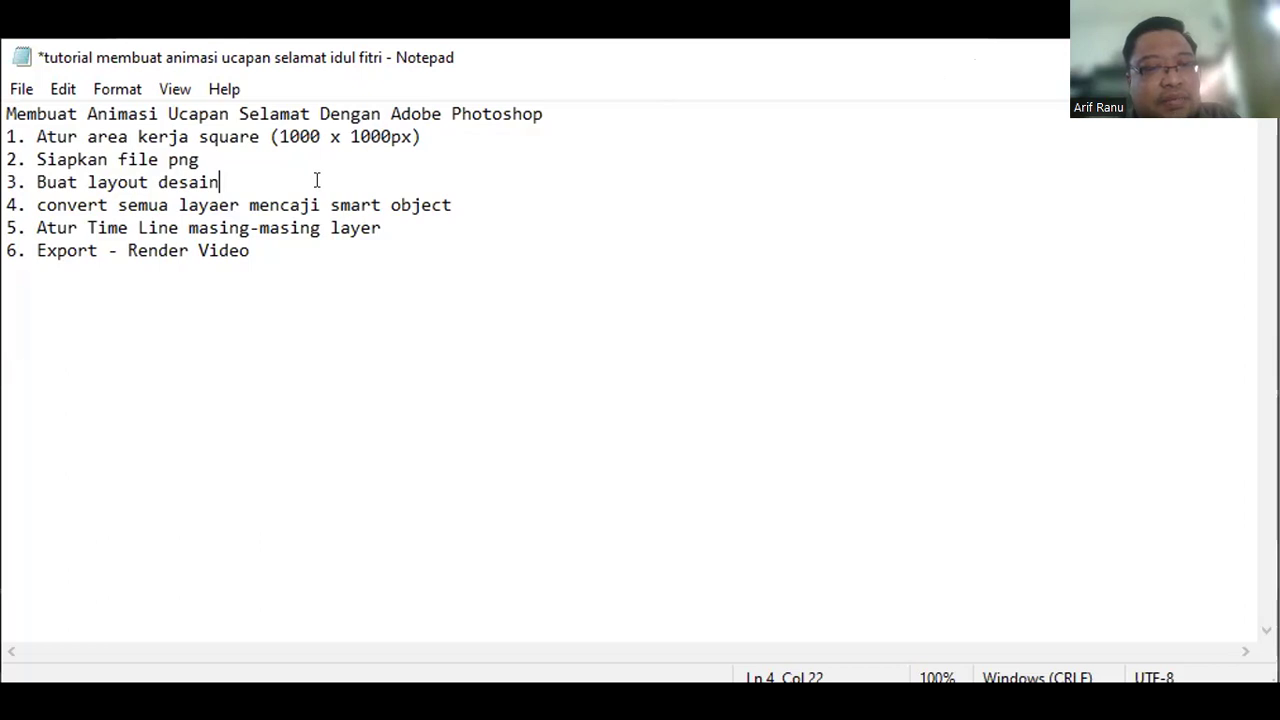
pyautogui.click(217, 204)
pyautogui.press('BackSpace')
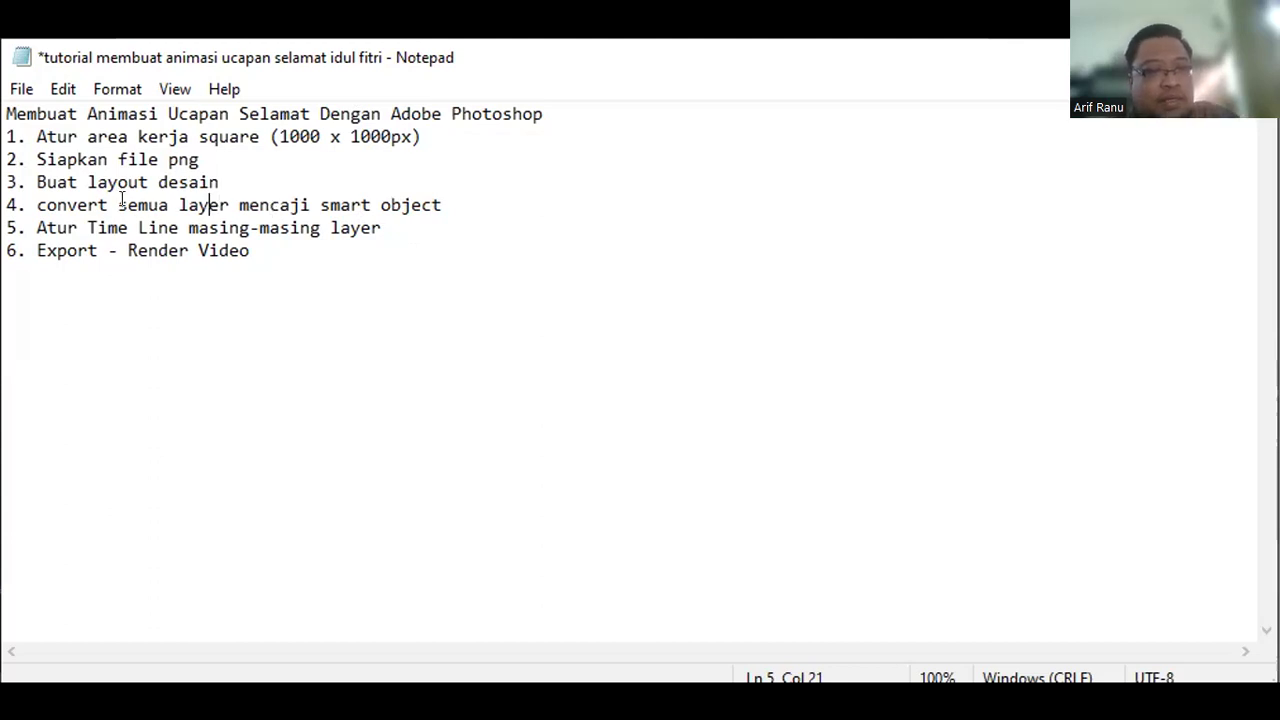
pyautogui.moveTo(117, 205); pyautogui.dragTo(148, 205)
pyautogui.moveTo(320, 205); pyautogui.dragTo(442, 205)
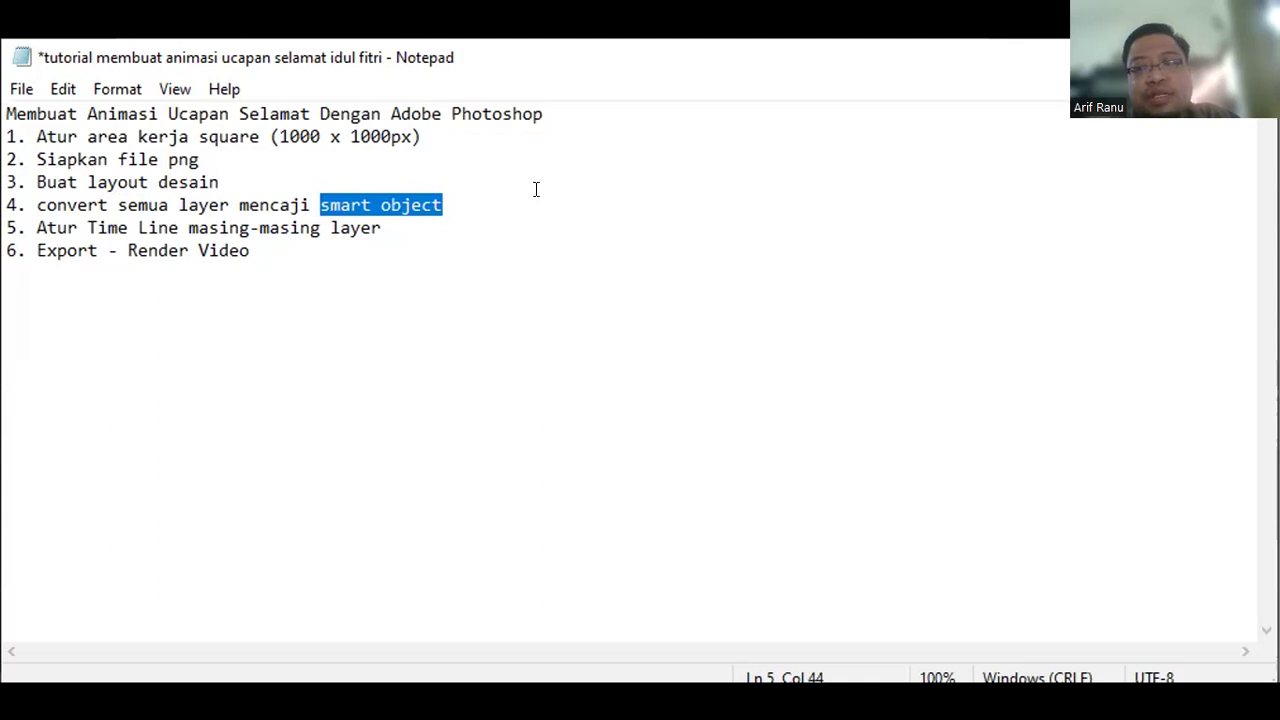
pyautogui.moveTo(536, 189); pyautogui.dragTo(318, 197)
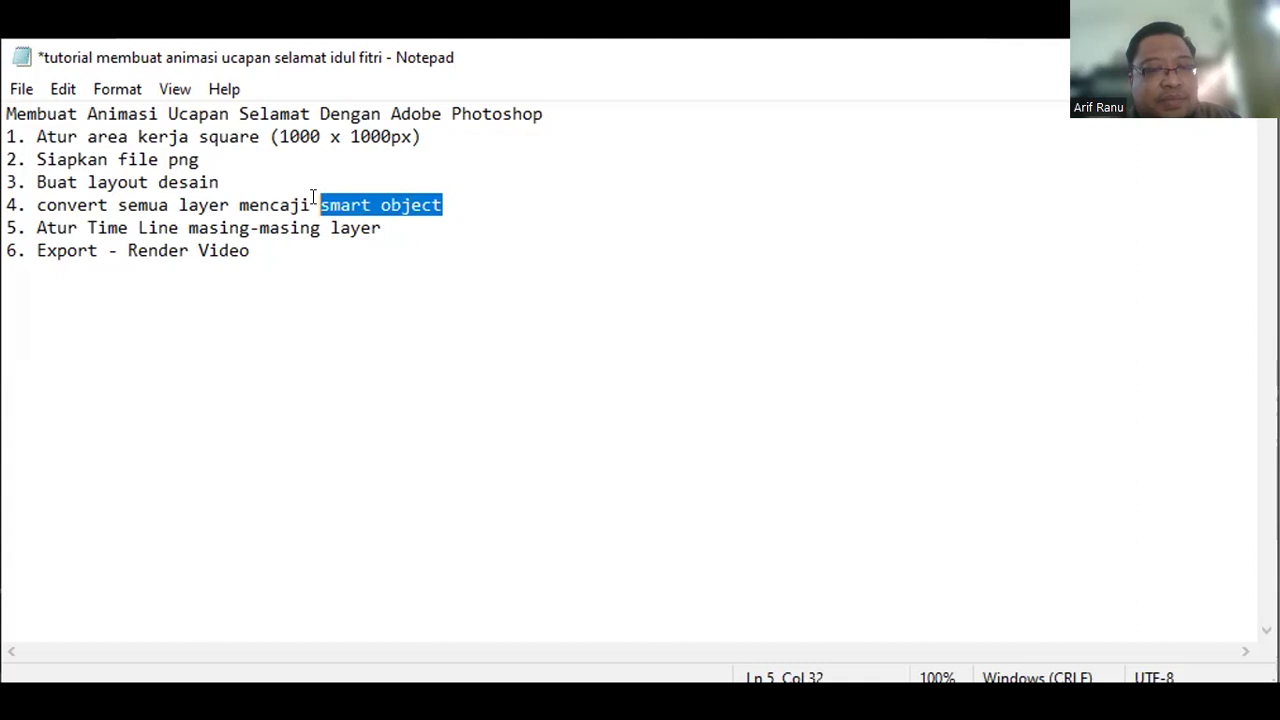
pyautogui.click(192, 228)
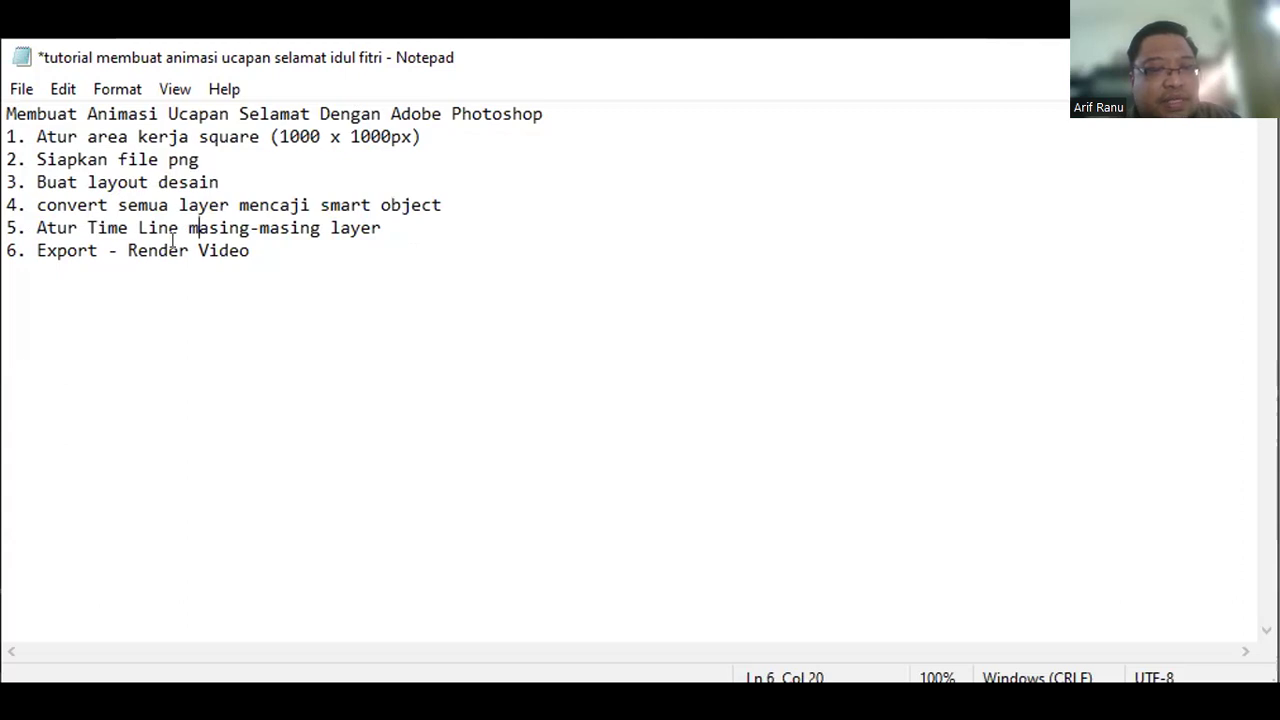
# Step: Change step 5 to 'TimeLine' and replace 'Atur' with 'Masuk menu - Windows -'
pyautogui.moveTo(180, 228); pyautogui.dragTo(76, 220)
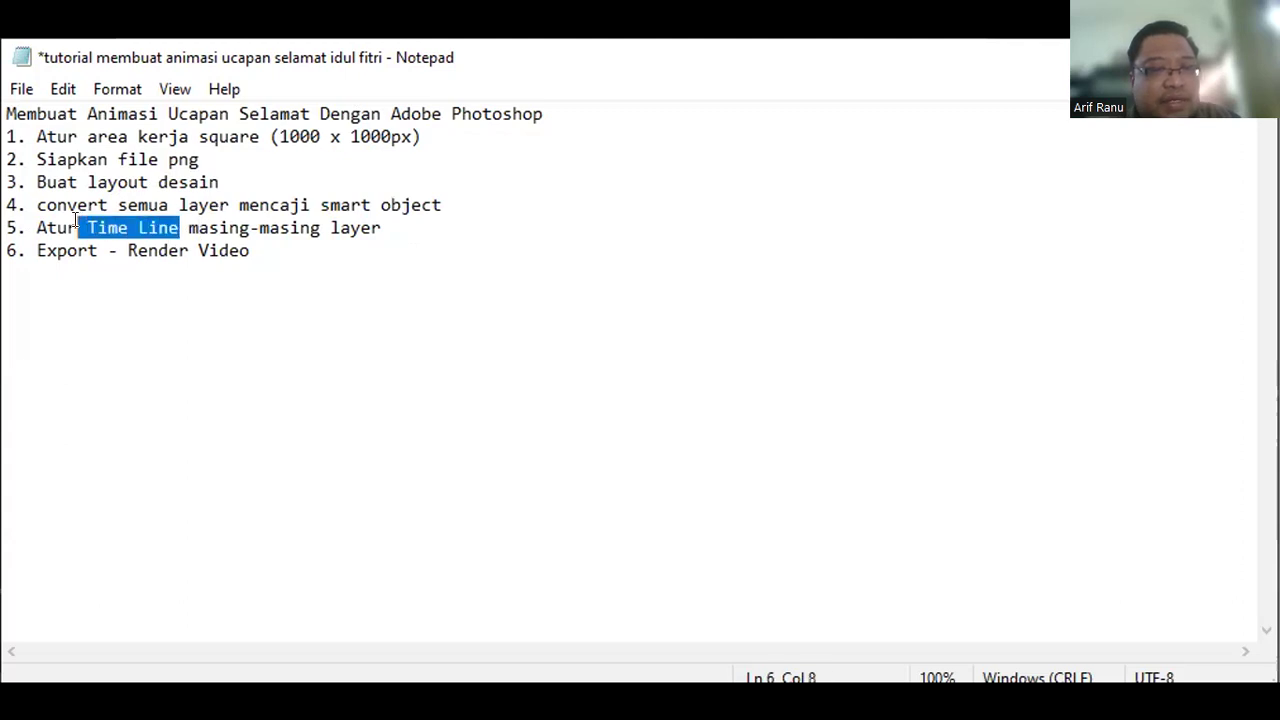
pyautogui.click(138, 224)
pyautogui.press('BackSpace')
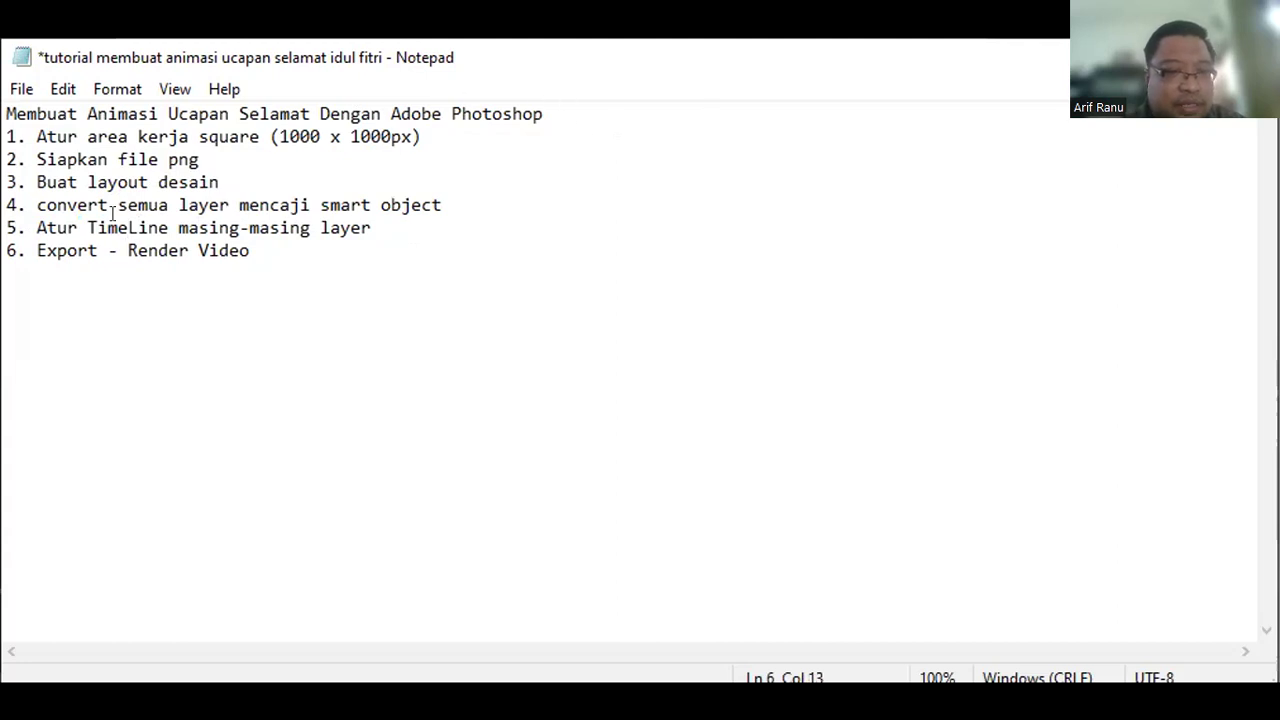
pyautogui.moveTo(88, 228); pyautogui.dragTo(37, 228)
pyautogui.write('Masuk menu')
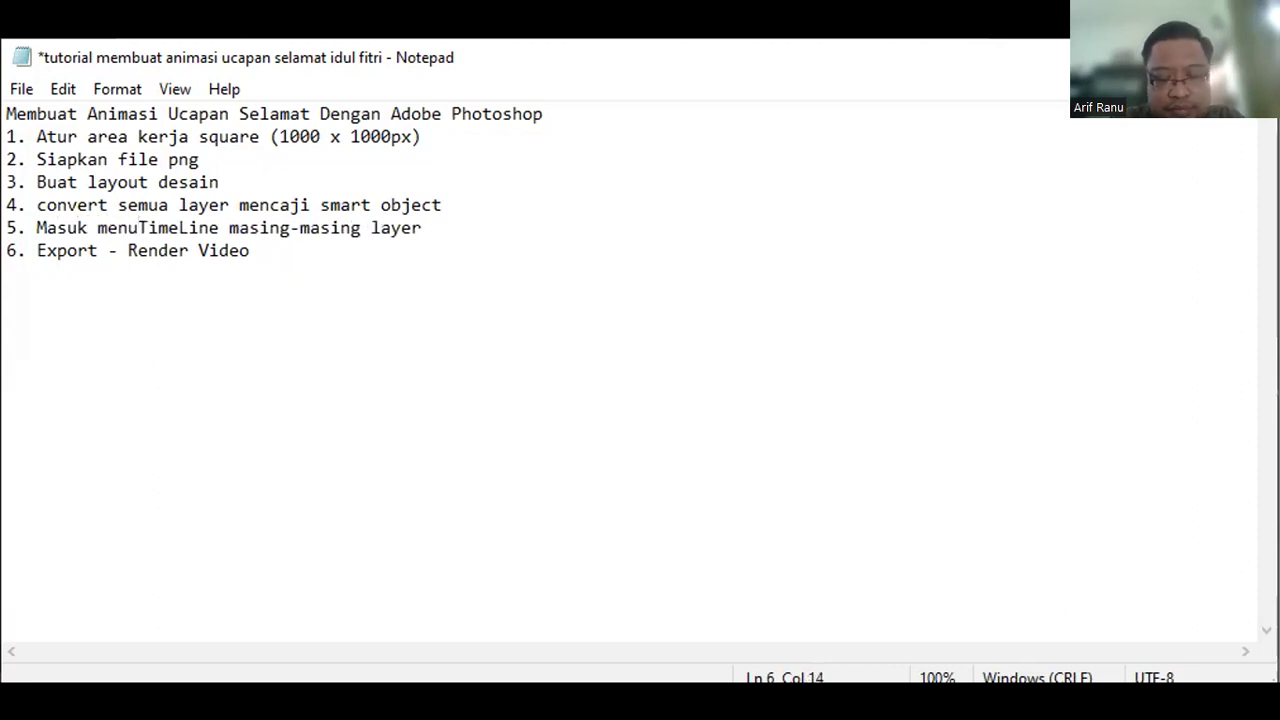
pyautogui.write(' - Windows -')
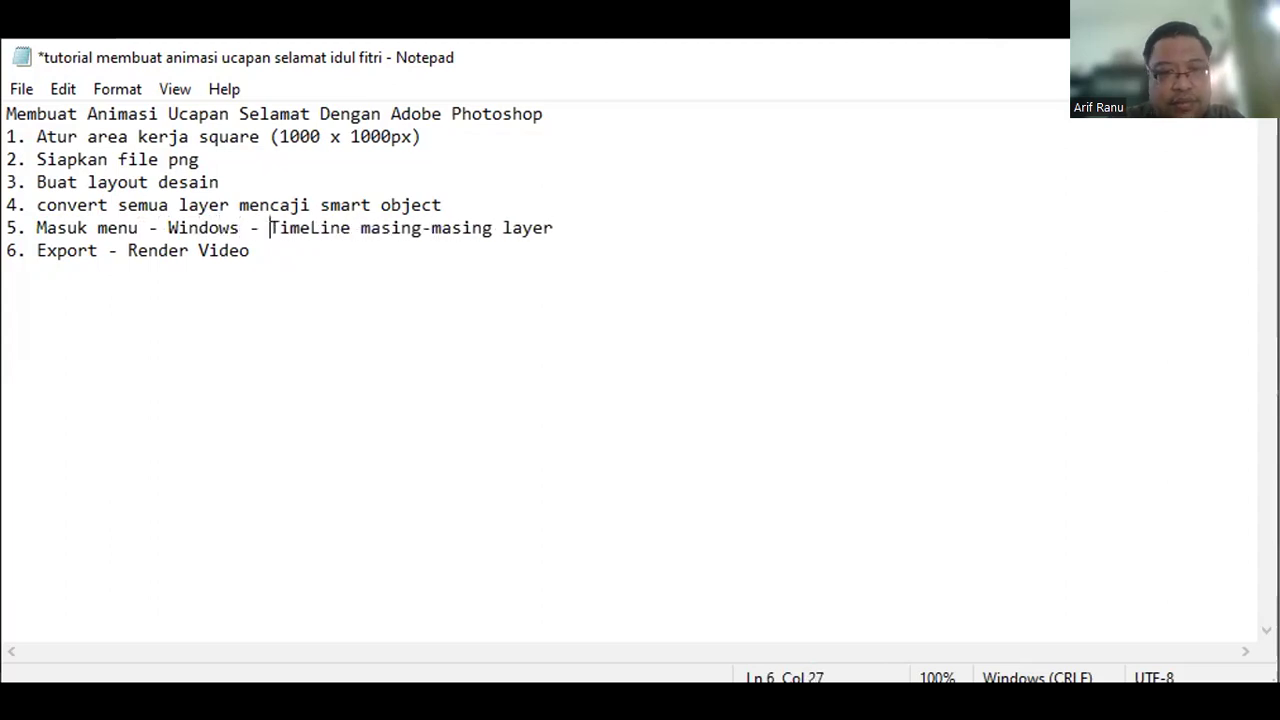
# Step: Add 'kemudian atur timeline' after 'TimeLine' in step 5
pyautogui.click(351, 232)
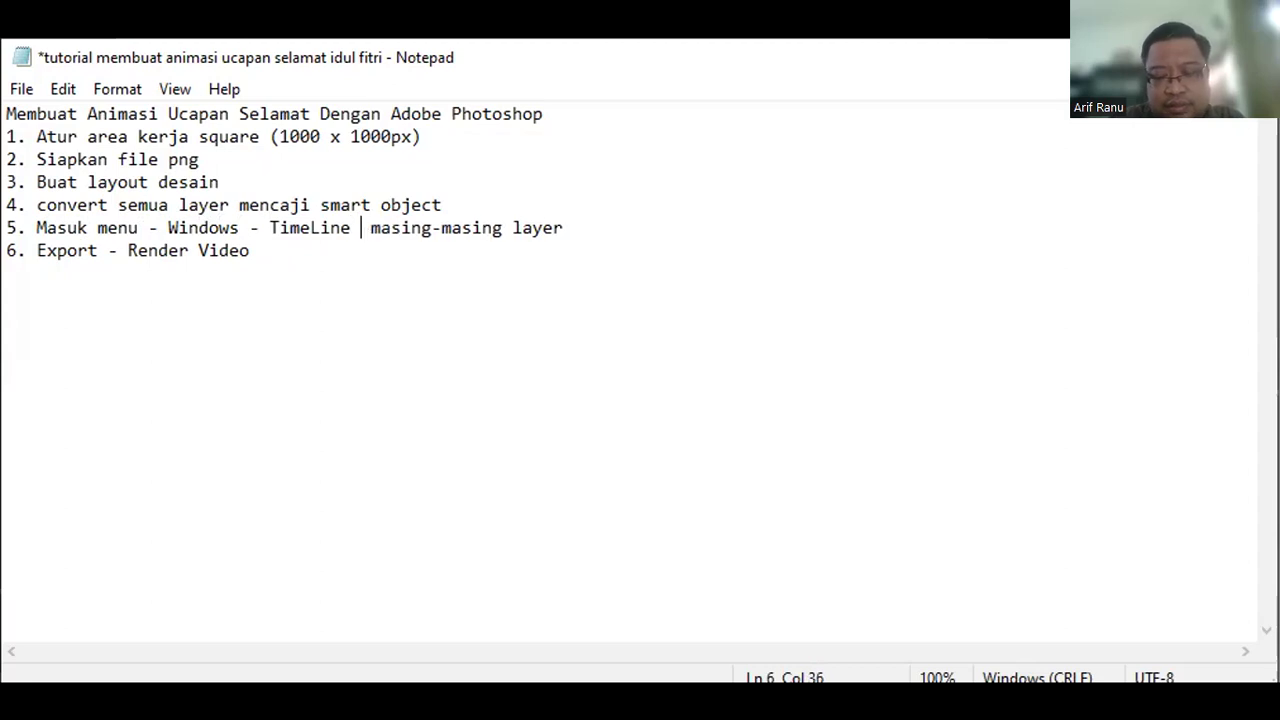
pyautogui.write('kemudin')
pyautogui.press('BackSpace')
pyautogui.write('a')
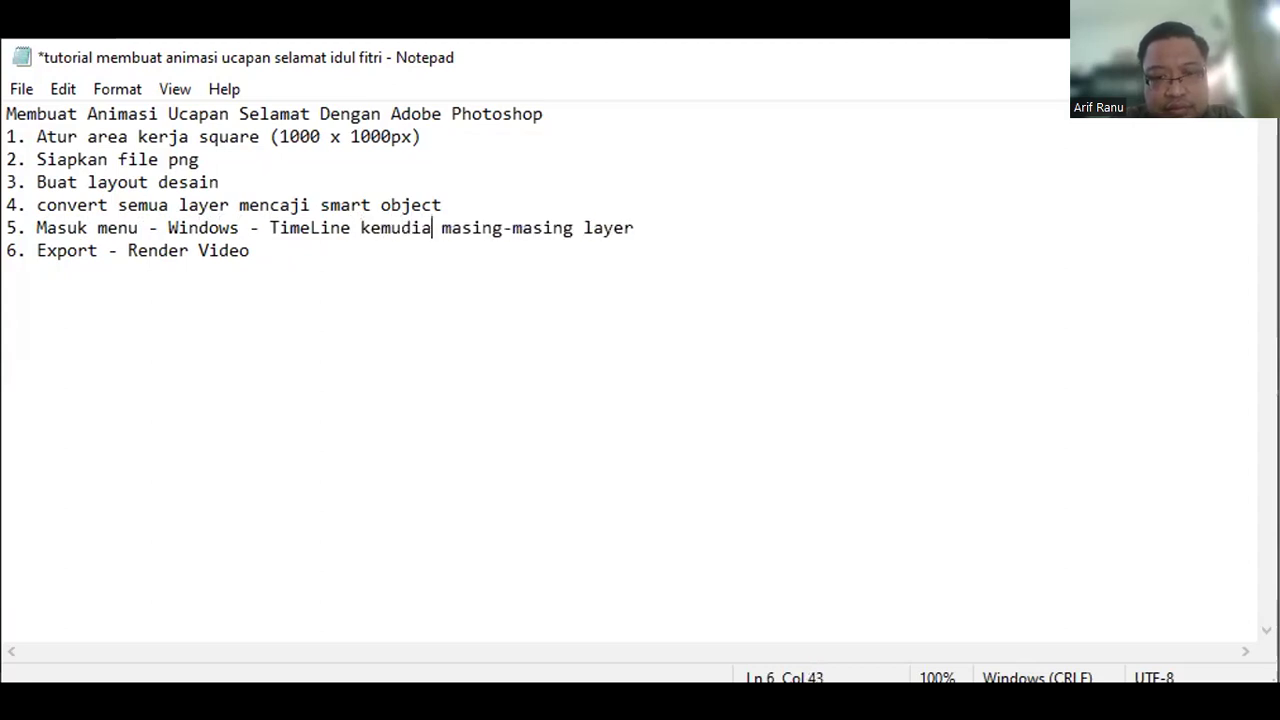
pyautogui.write('na')
pyautogui.press('BackSpace')
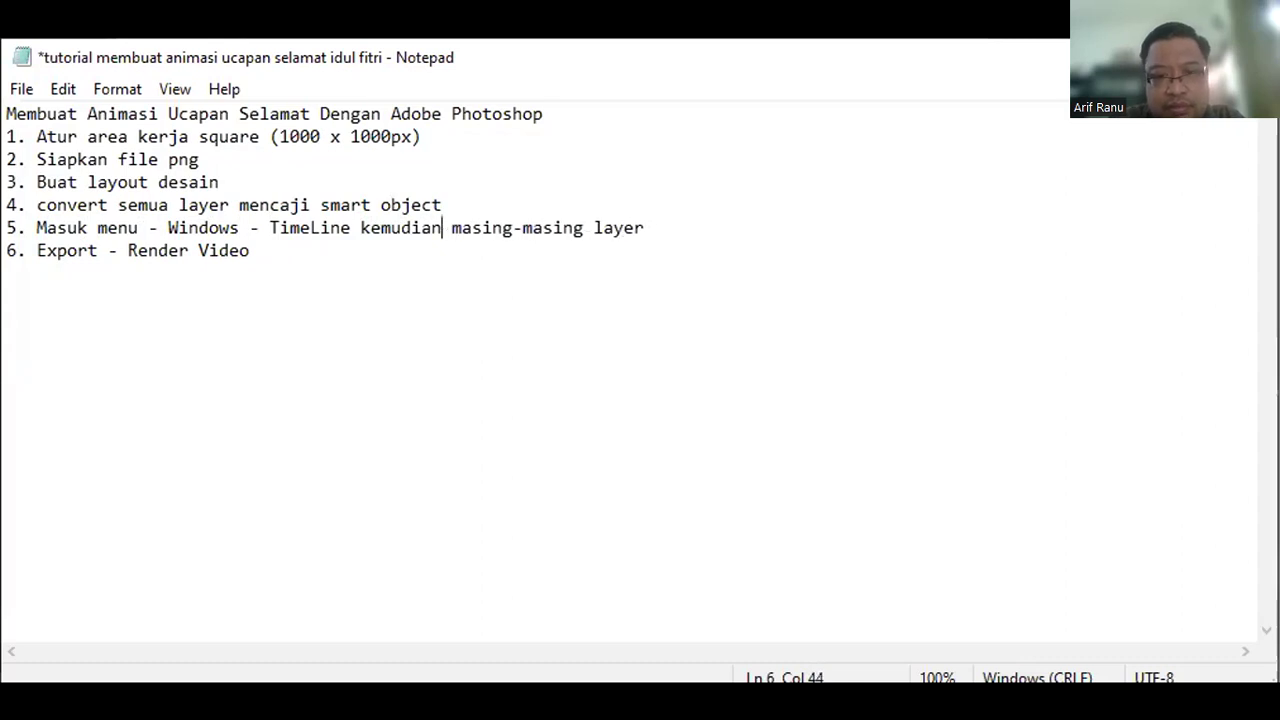
pyautogui.write('atur  ')
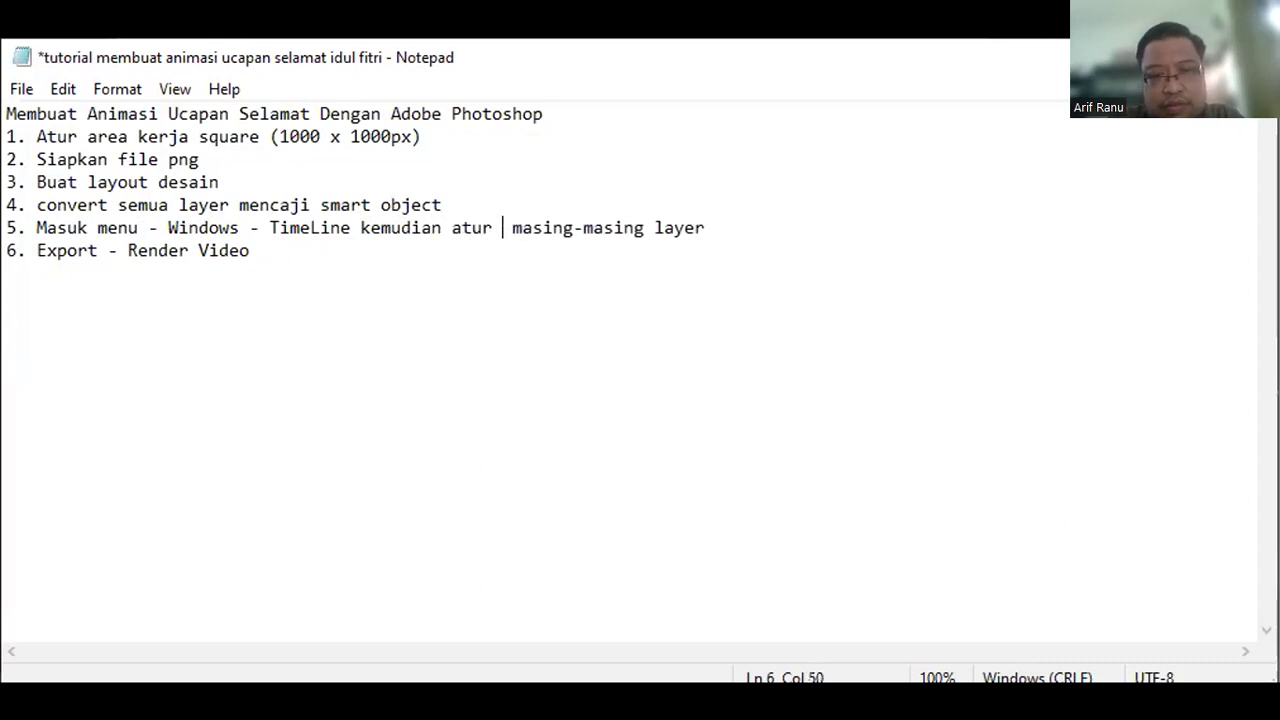
pyautogui.write('timeline')
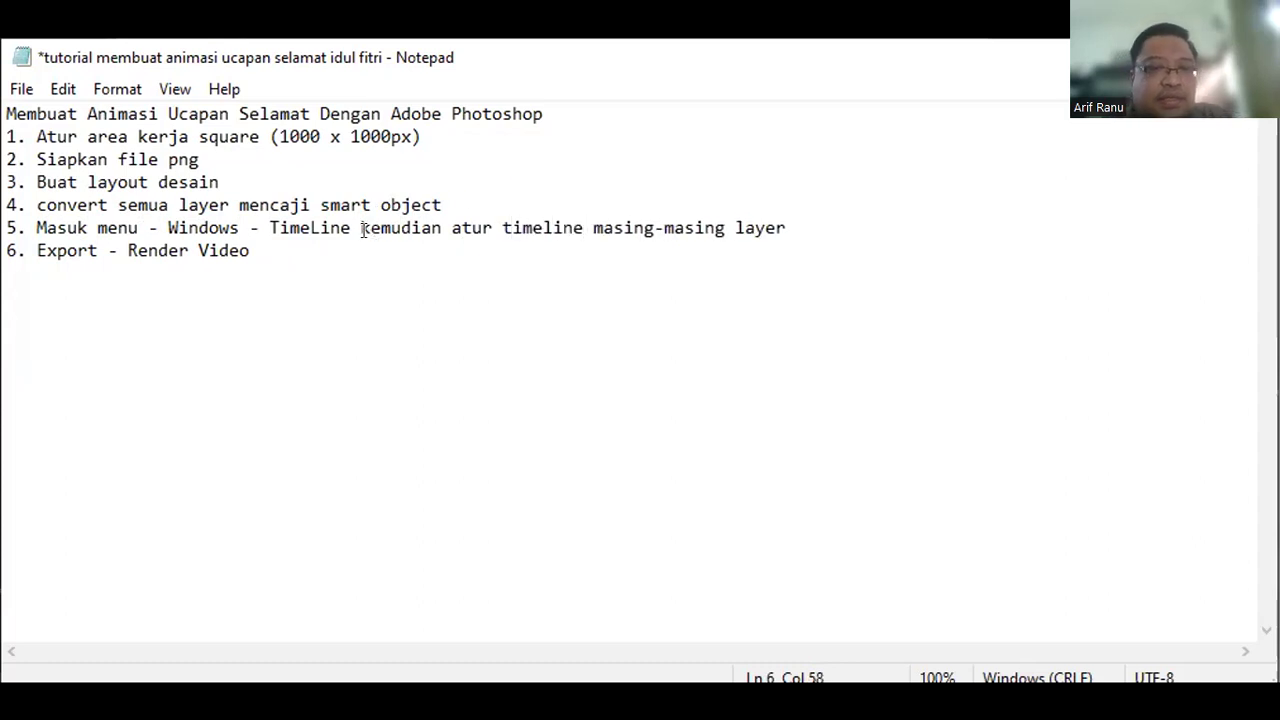
# Step: Highlight step 5's menu path and 'timeline masing-masing layer', then the export step
pyautogui.moveTo(351, 228); pyautogui.dragTo(33, 228)
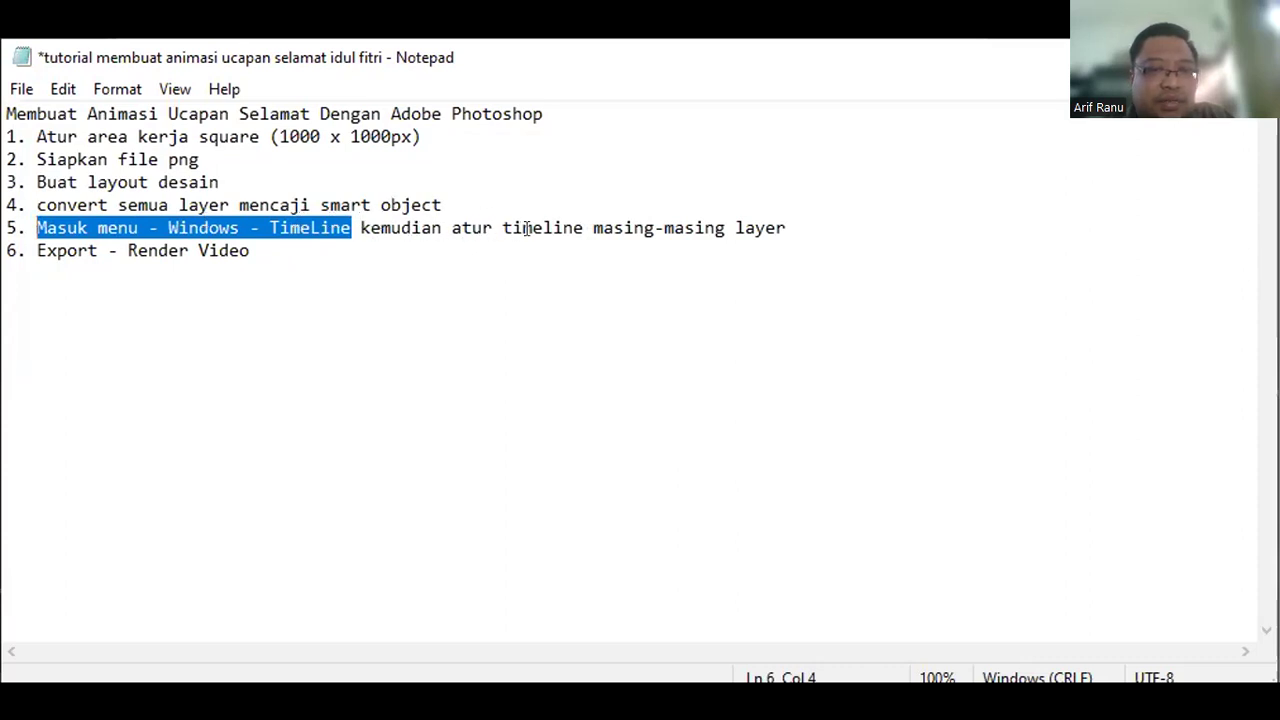
pyautogui.moveTo(501, 226); pyautogui.dragTo(515, 226)
pyautogui.hotkey('ctrl', 'shift', 'End')
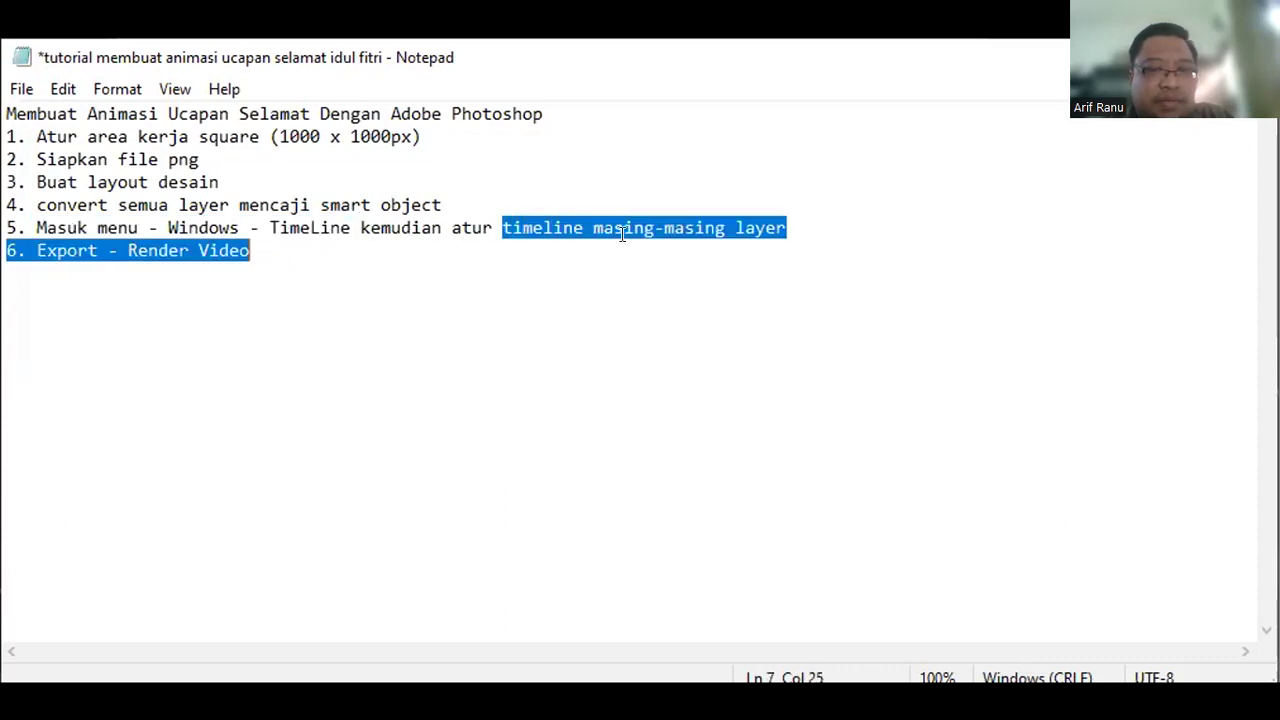
pyautogui.click(729, 222)
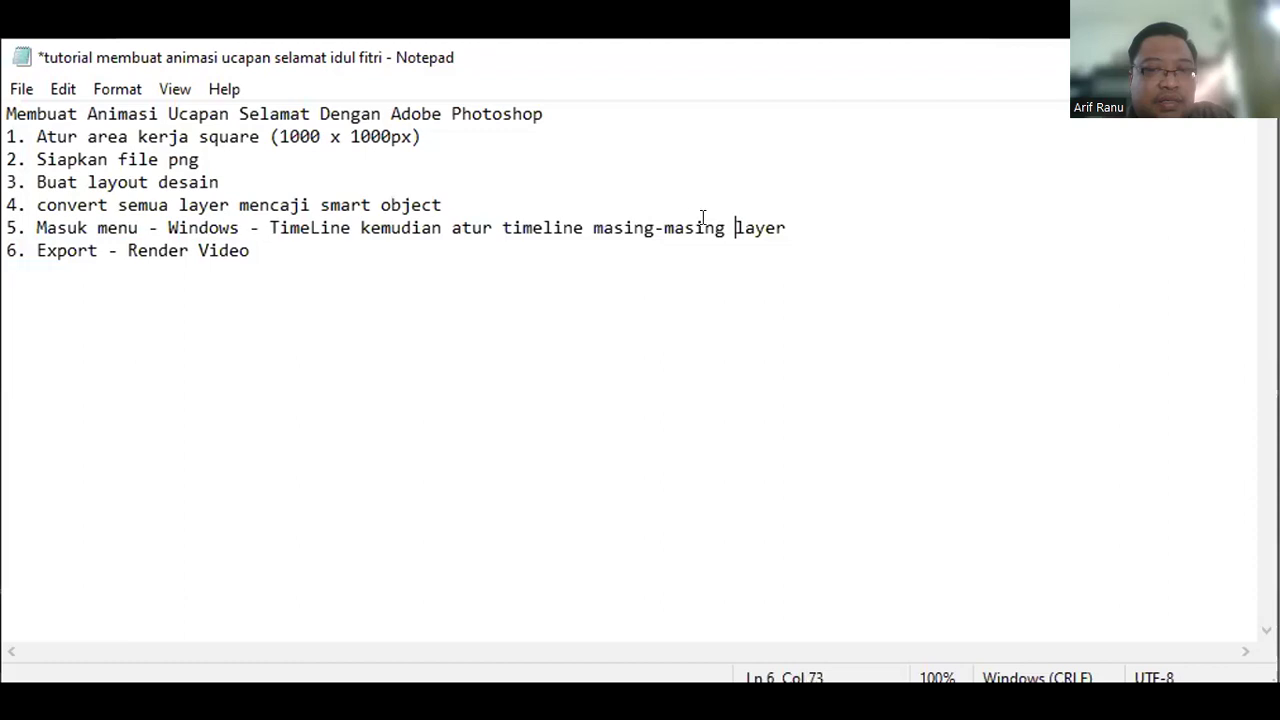
pyautogui.click(802, 217)
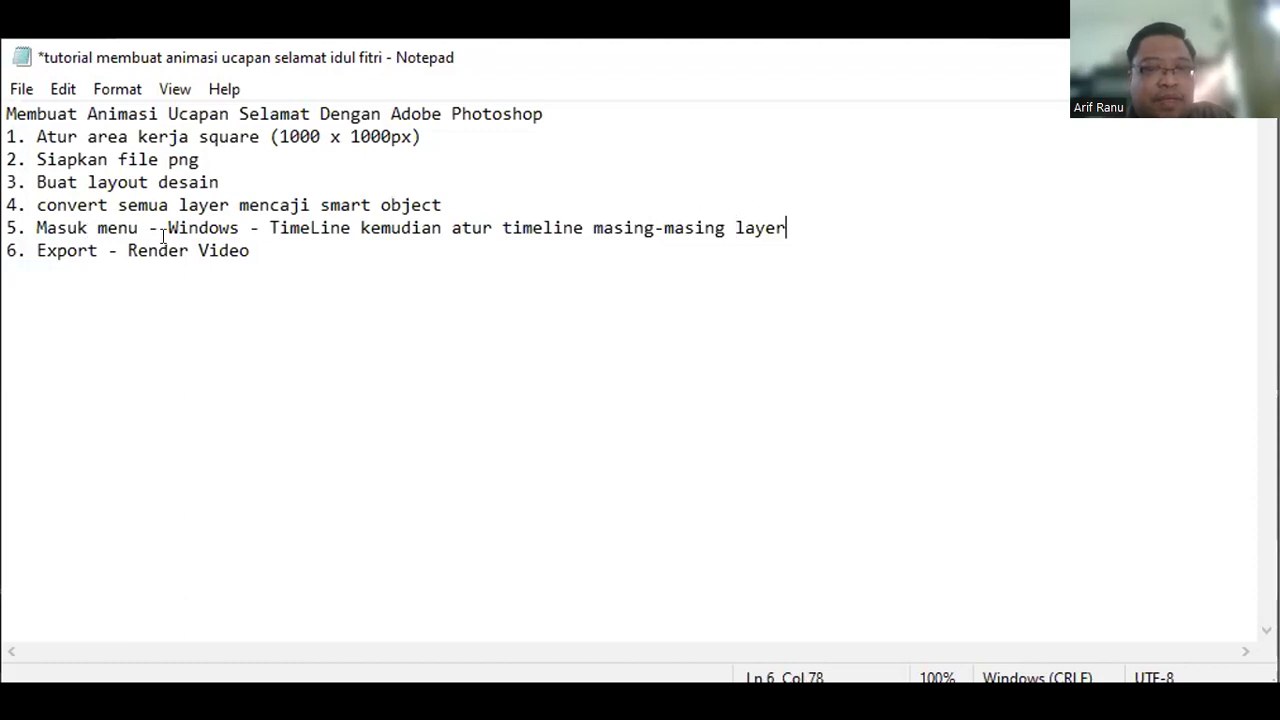
pyautogui.moveTo(788, 221); pyautogui.dragTo(543, 197)
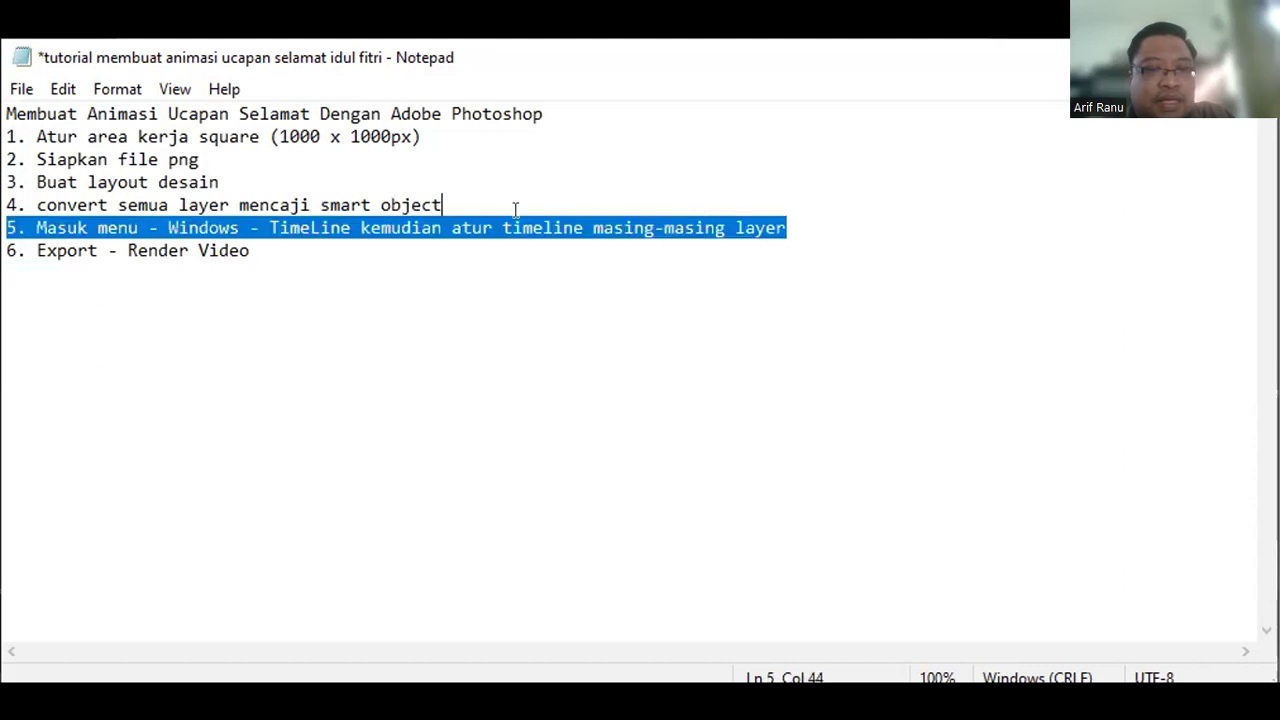
pyautogui.click(250, 252)
pyautogui.moveTo(260, 251); pyautogui.dragTo(22, 250)
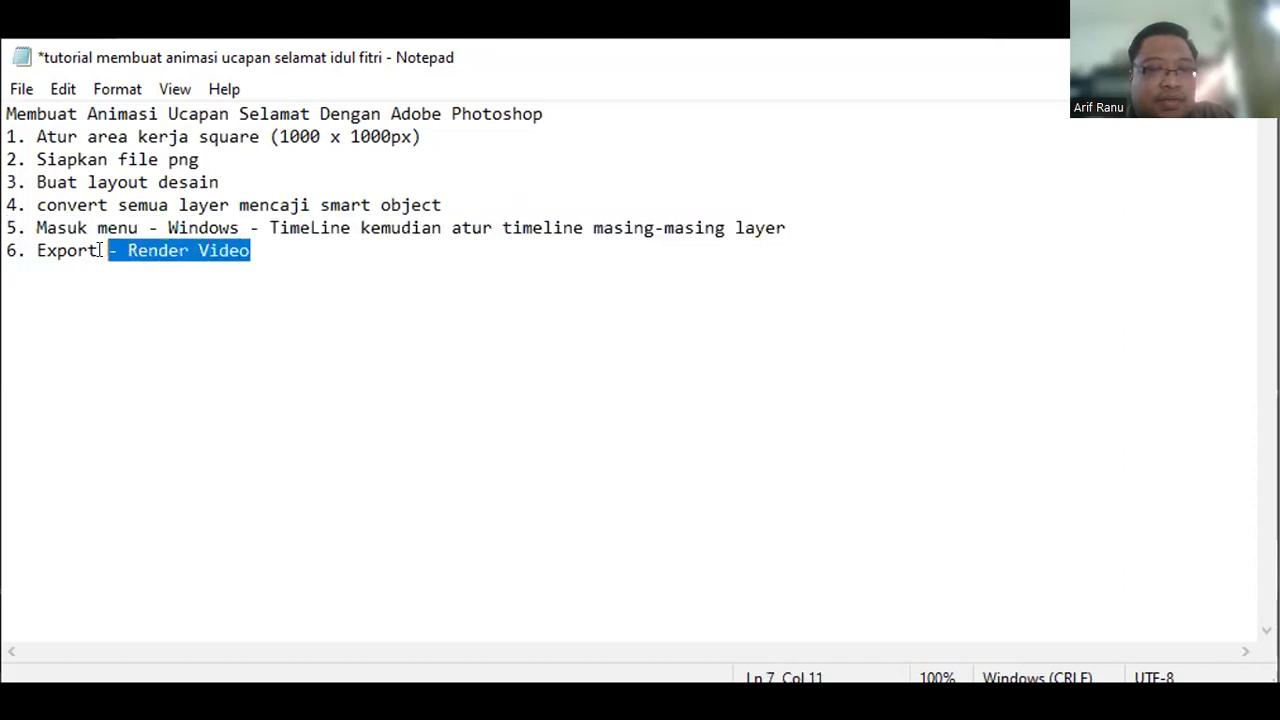
# Step: Append '- mp4' after 'Render Video' in the export step
pyautogui.click(352, 290)
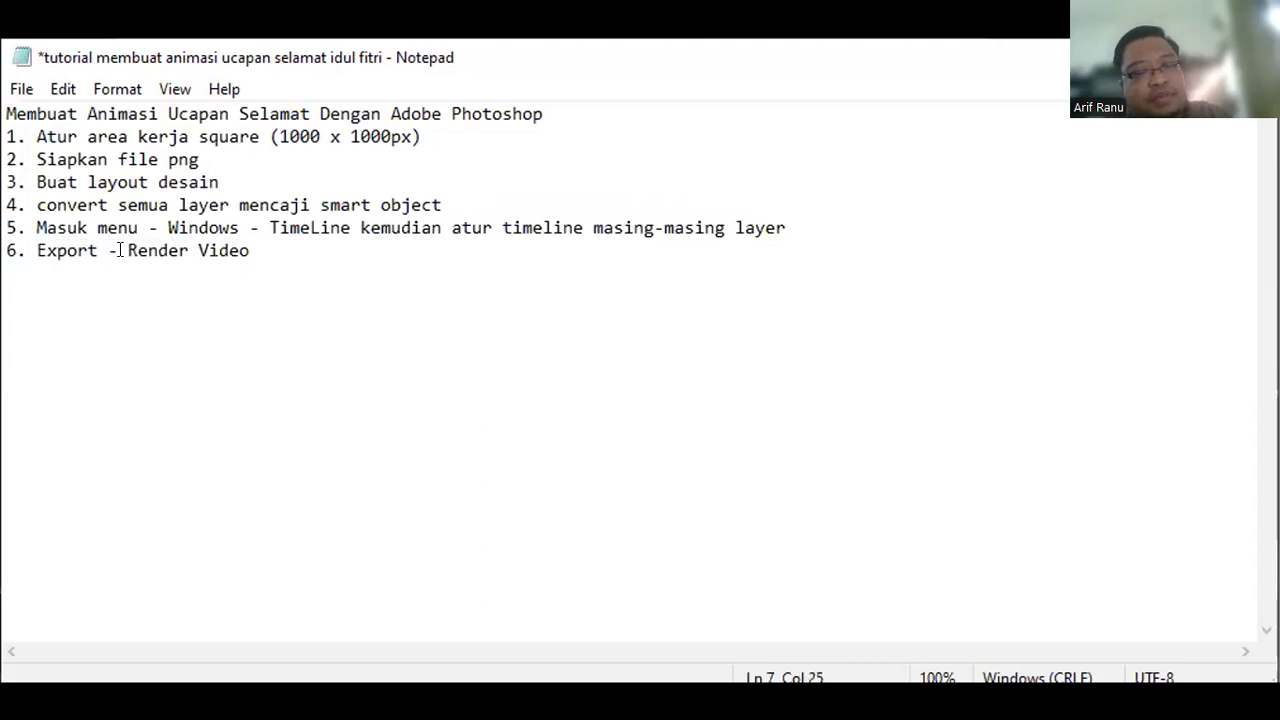
pyautogui.moveTo(126, 250); pyautogui.dragTo(252, 250)
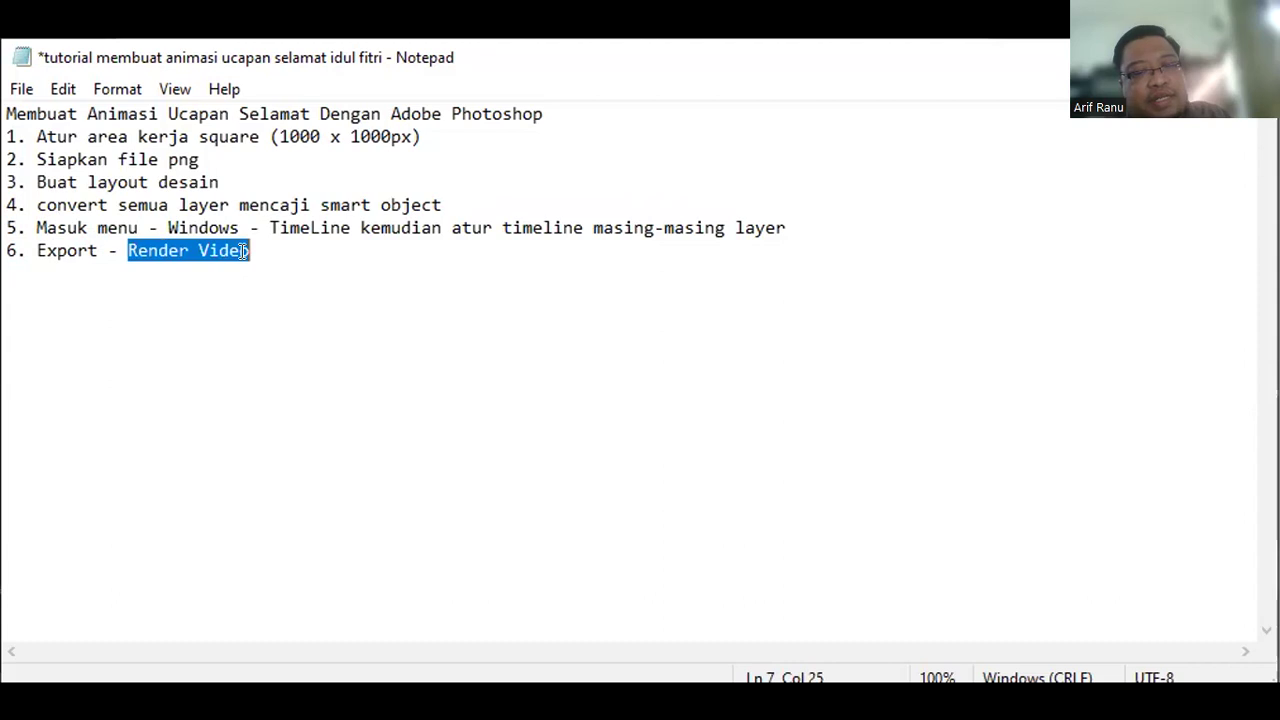
pyautogui.click(342, 254)
pyautogui.write('- mp4')
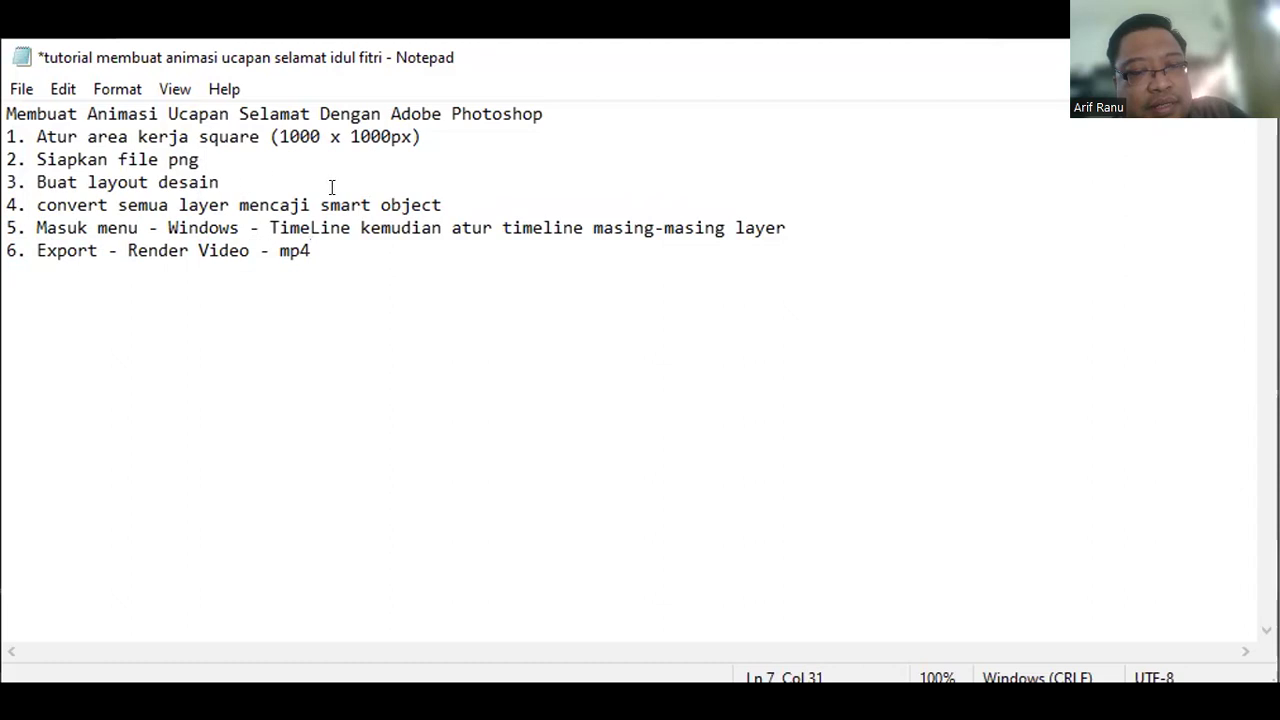
# Step: Highlight 'smart object', 'Windows - TimeLine' and 'Render Video - mp4' while reviewing the outline
pyautogui.moveTo(437, 196); pyautogui.dragTo(148, 205)
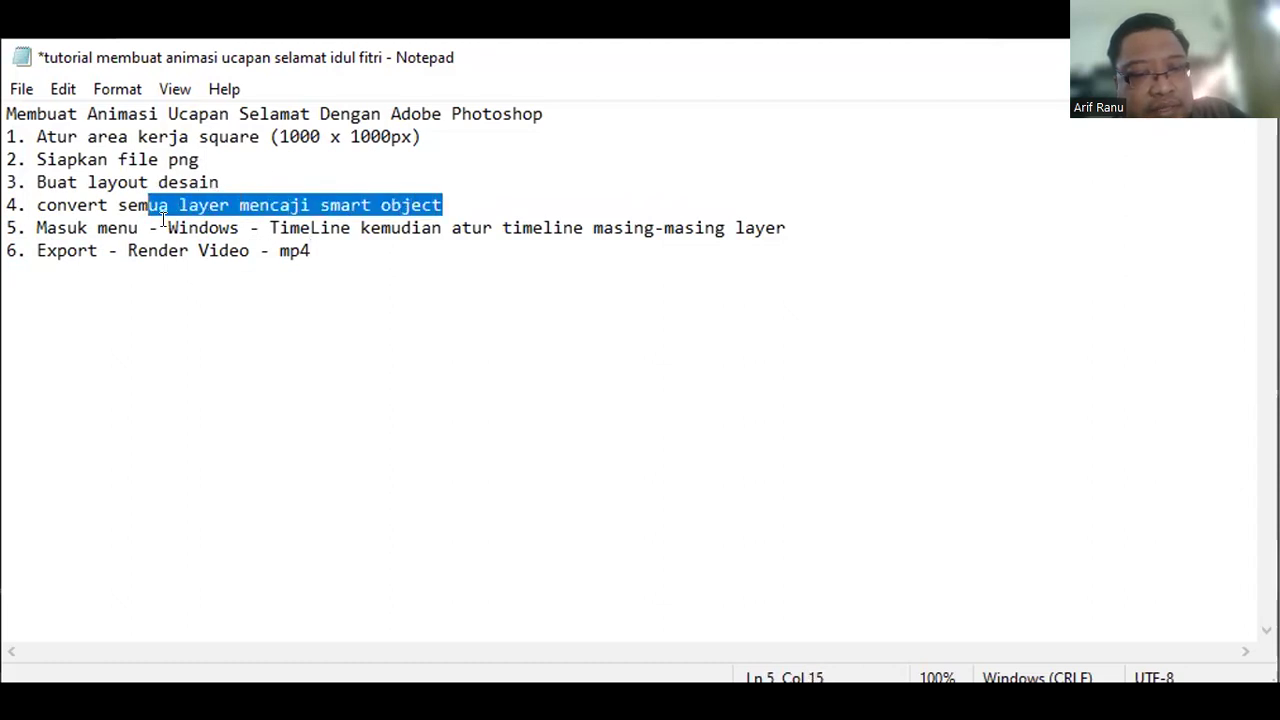
pyautogui.moveTo(167, 228); pyautogui.dragTo(351, 228)
pyautogui.moveTo(443, 205)
pyautogui.mouseDown()
pyautogui.moveTo(179, 205)
pyautogui.moveTo(230, 228)
pyautogui.mouseUp()
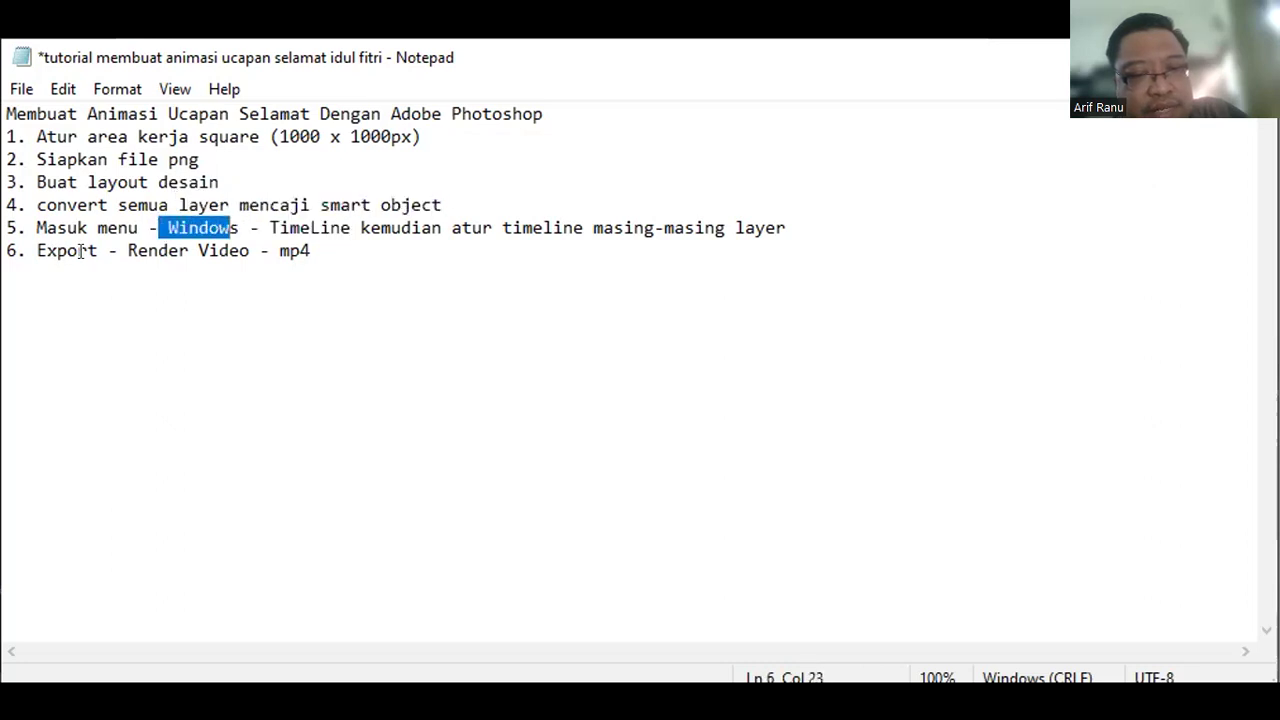
pyautogui.moveTo(126, 250); pyautogui.dragTo(212, 250)
pyautogui.click(318, 205)
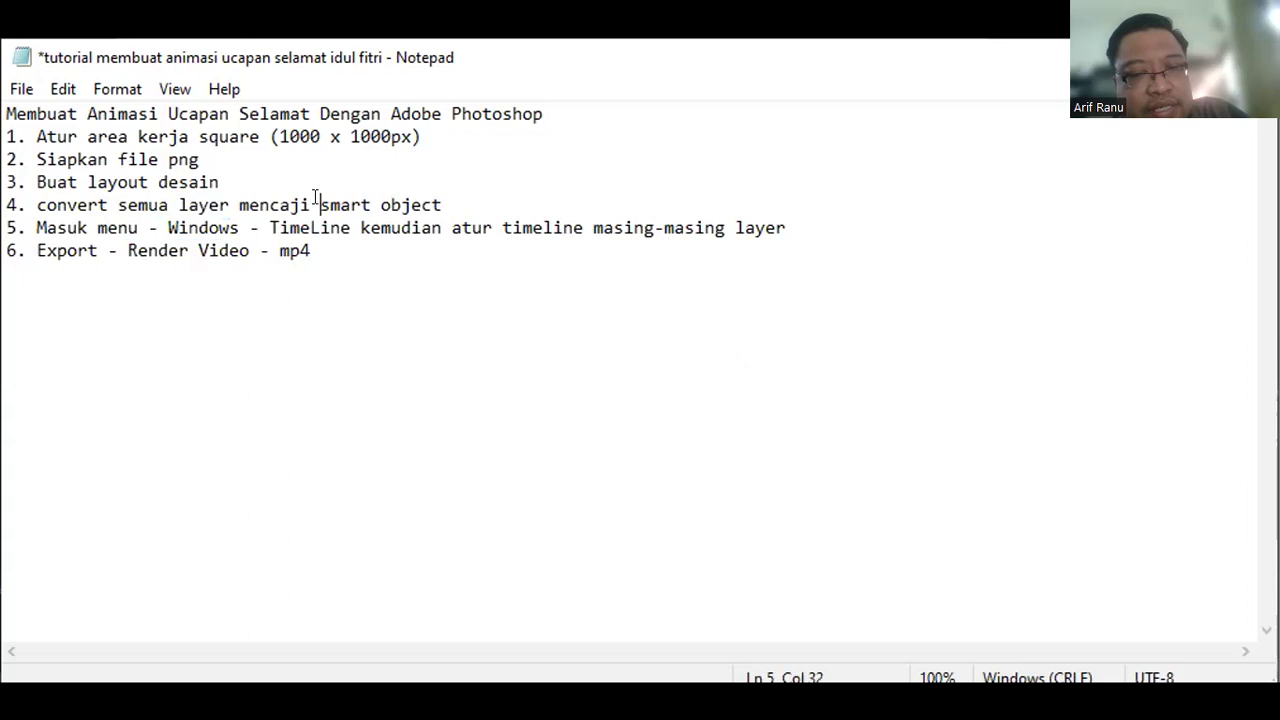
pyautogui.moveTo(315, 198); pyautogui.dragTo(438, 203)
pyautogui.moveTo(158, 228); pyautogui.dragTo(236, 228)
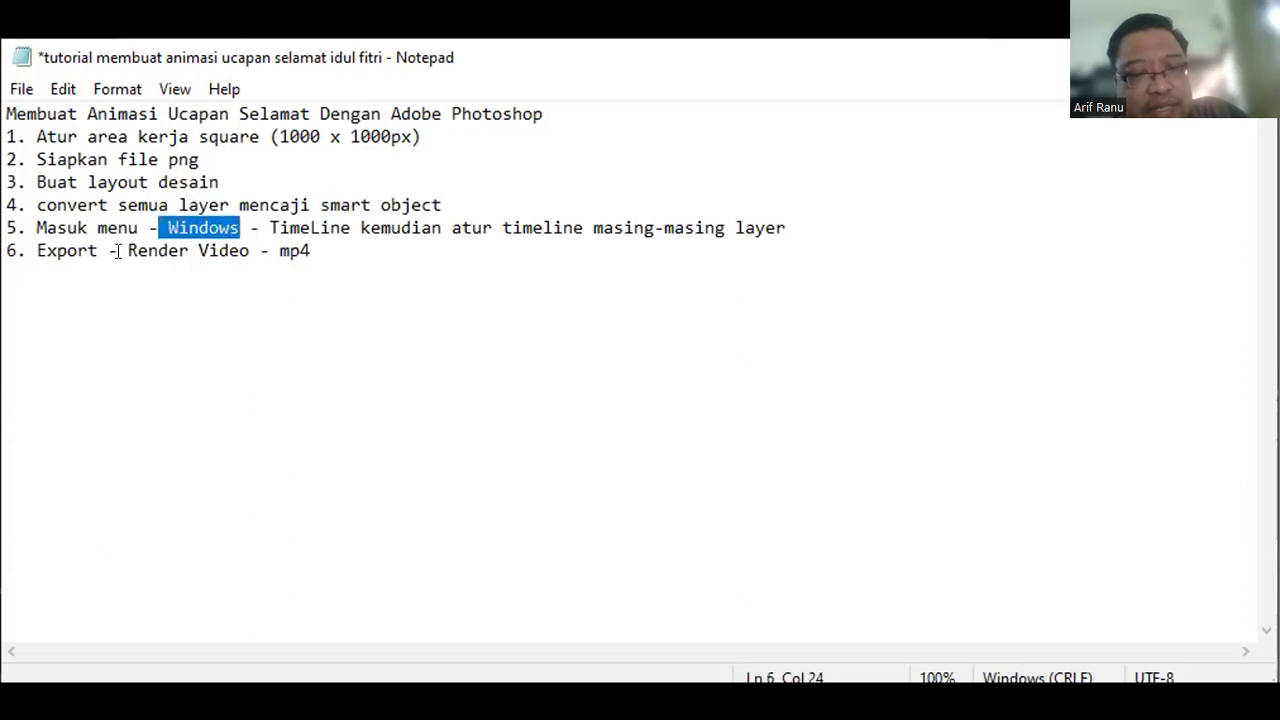
pyautogui.moveTo(127, 250); pyautogui.dragTo(311, 250)
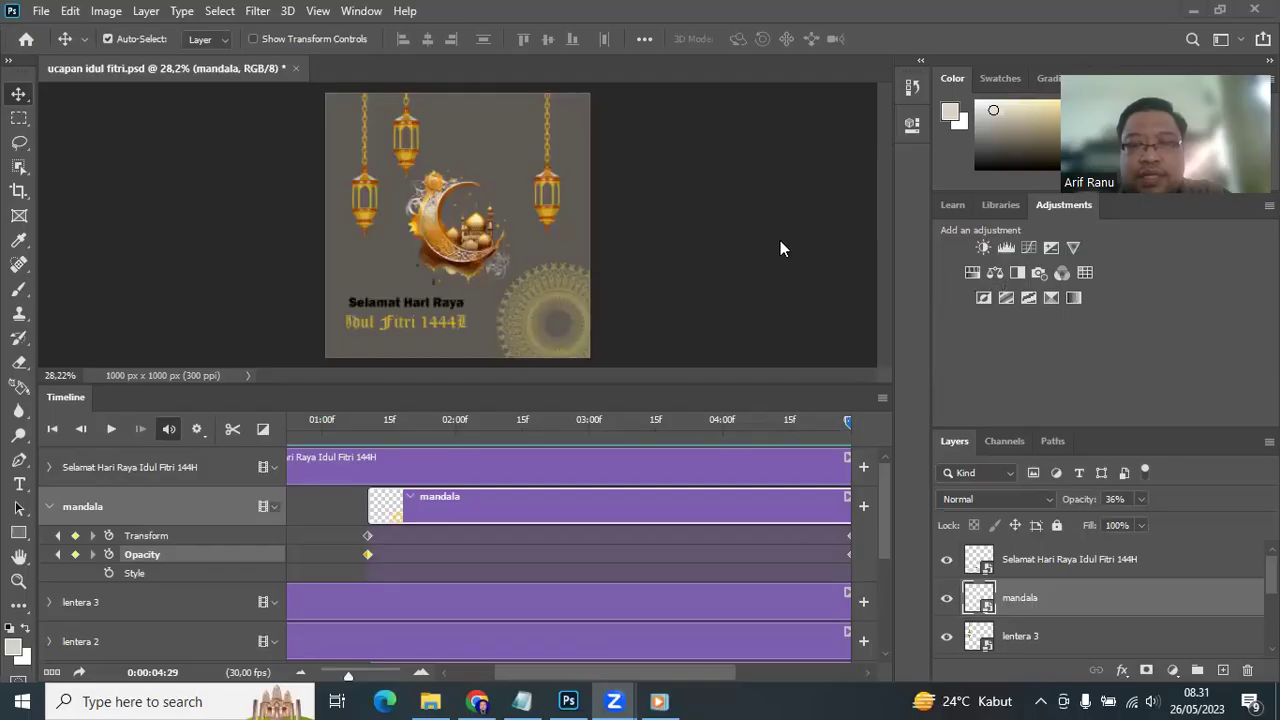
# Step: Switch back to the ucapan idul fitri.psd project in Photoshop
pyautogui.click(827, 255)
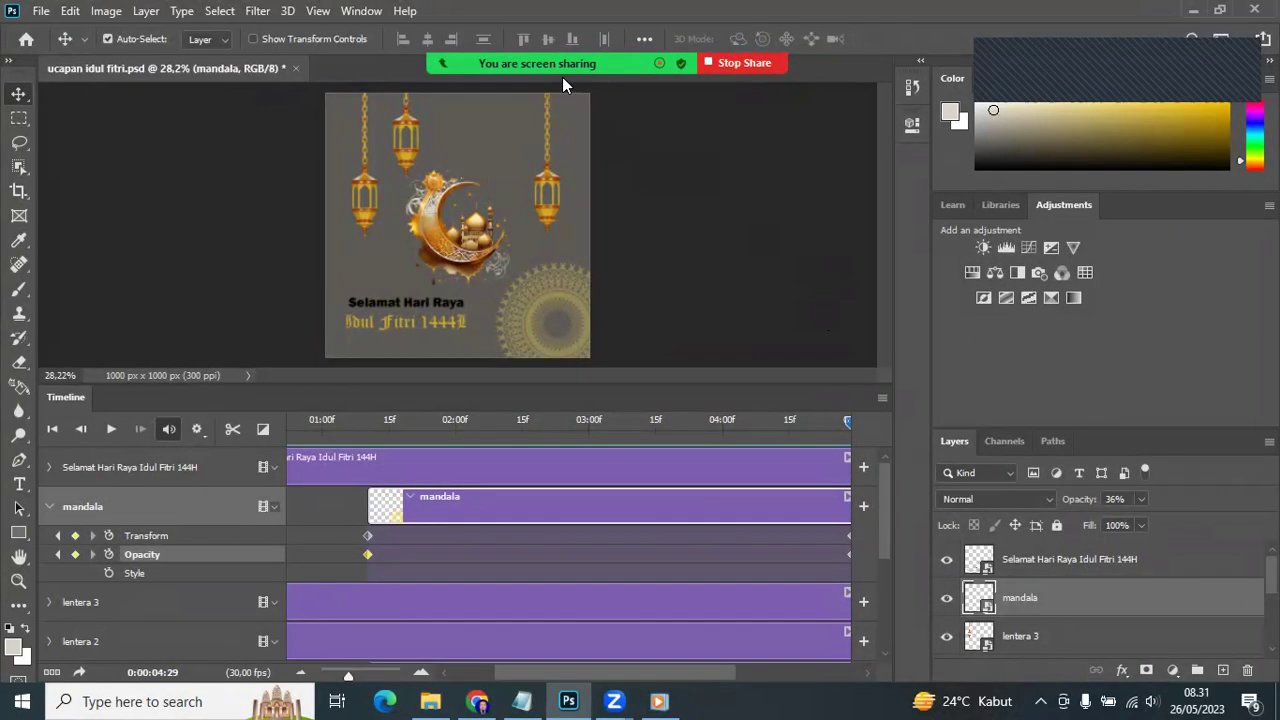
# Step: Deselect the mandala layer and toggle Zoom's 'Optimize for video clip' share option
pyautogui.click(777, 148)
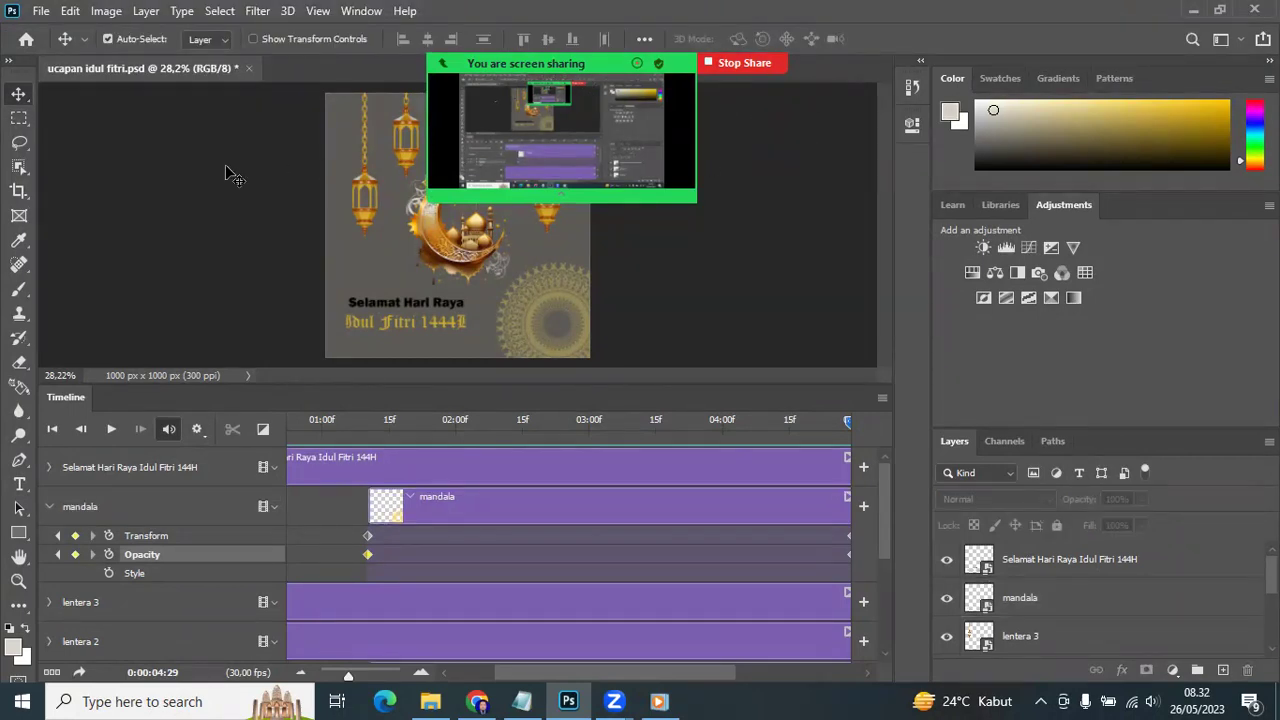
pyautogui.moveTo(560, 64)
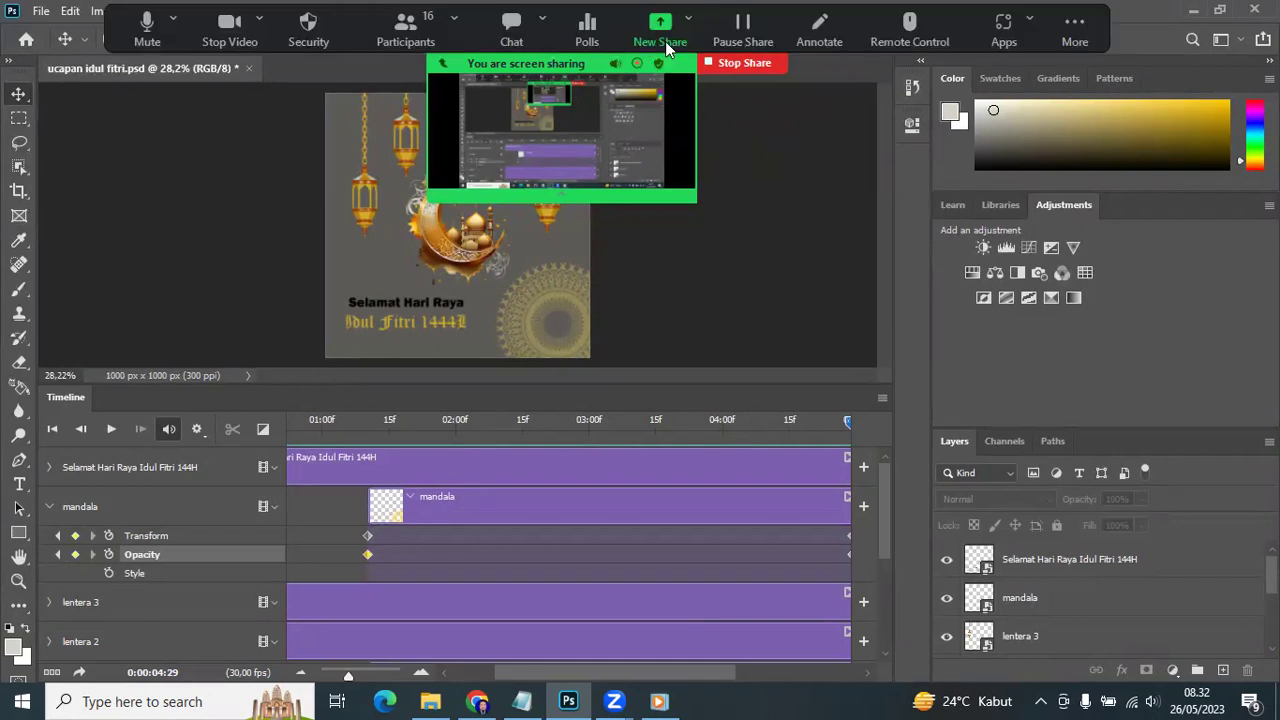
pyautogui.click(1074, 30)
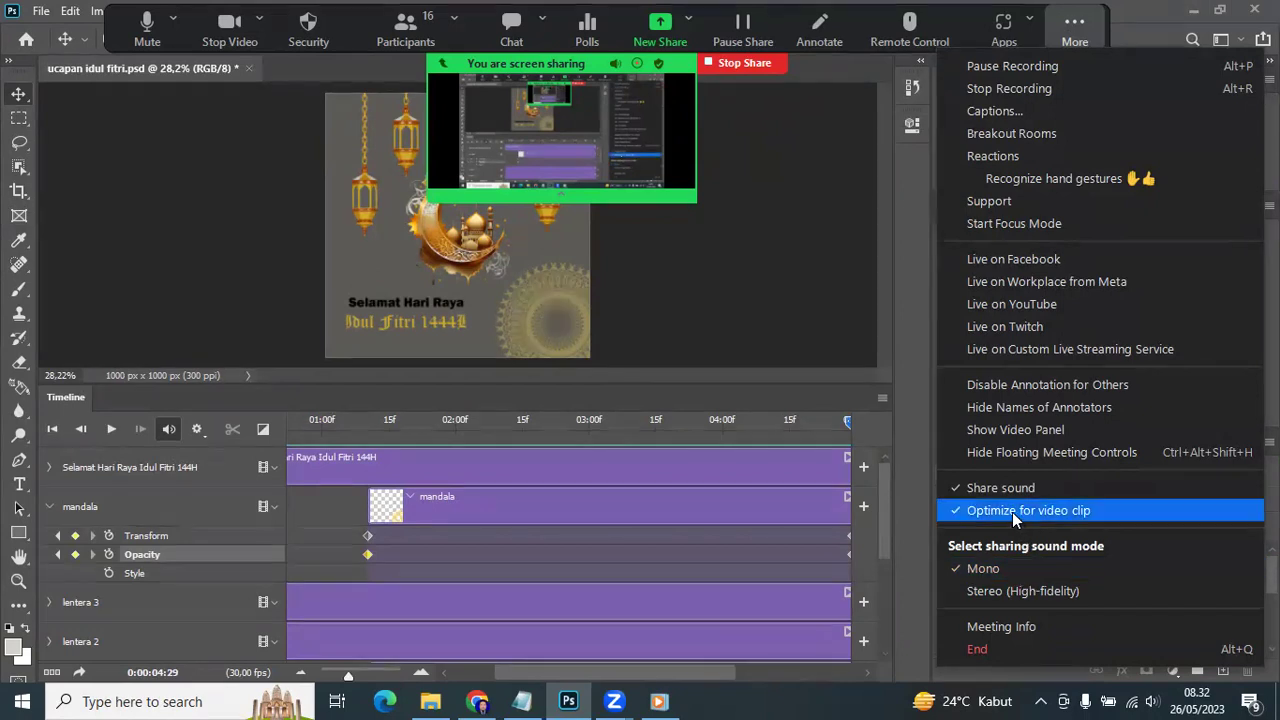
pyautogui.click(727, 335)
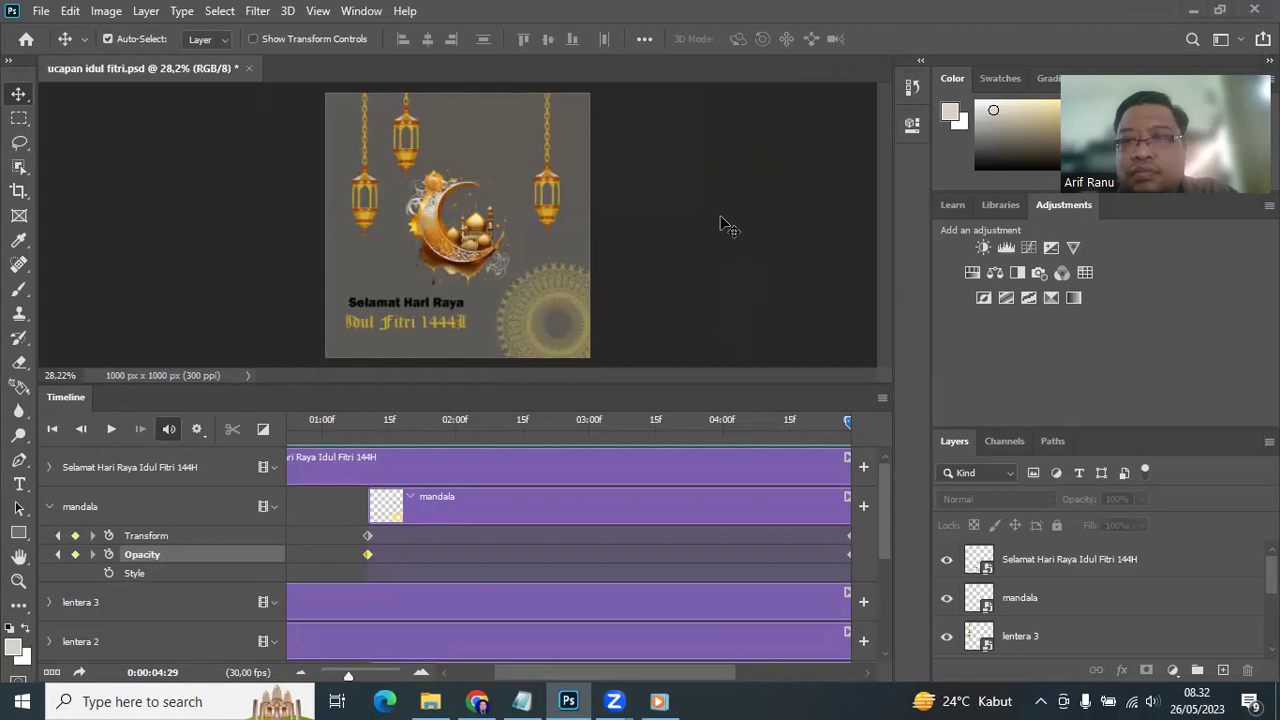
# Step: Restore Photoshop, close the video player, move Zoom's share bar, and show the Ramadhan folder
pyautogui.doubleClick(1113, 12)
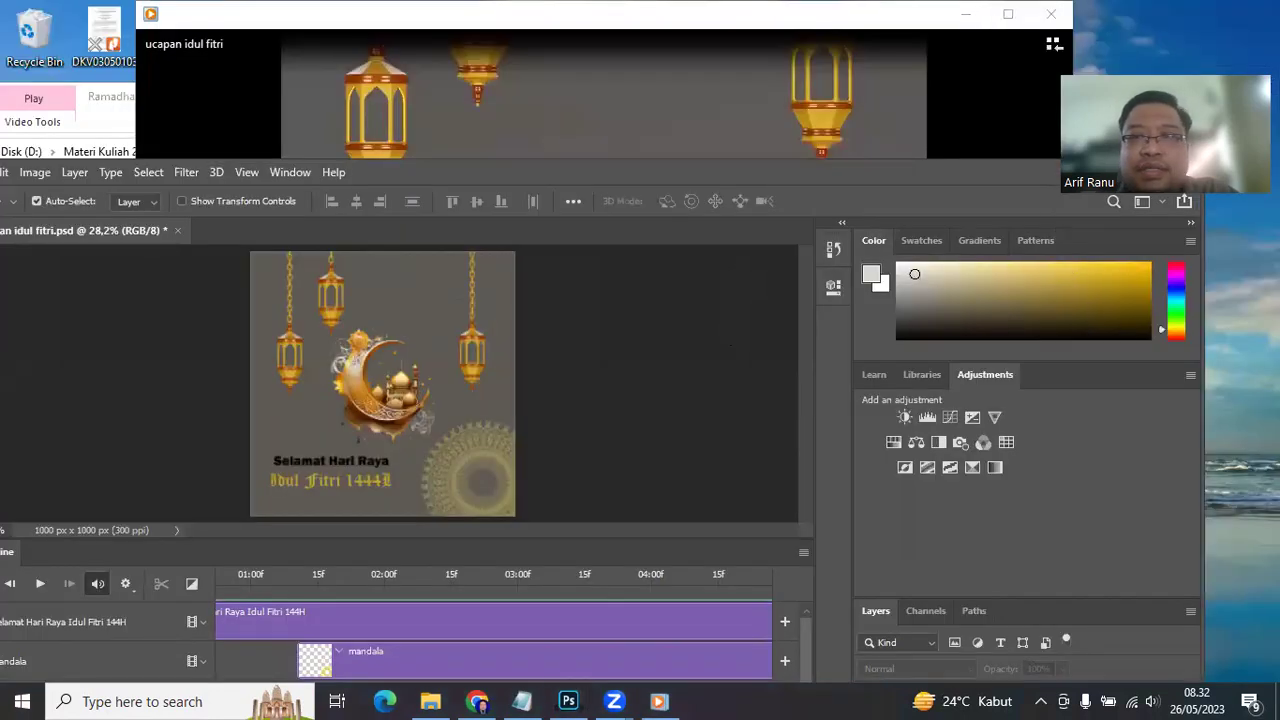
pyautogui.doubleClick(845, 10)
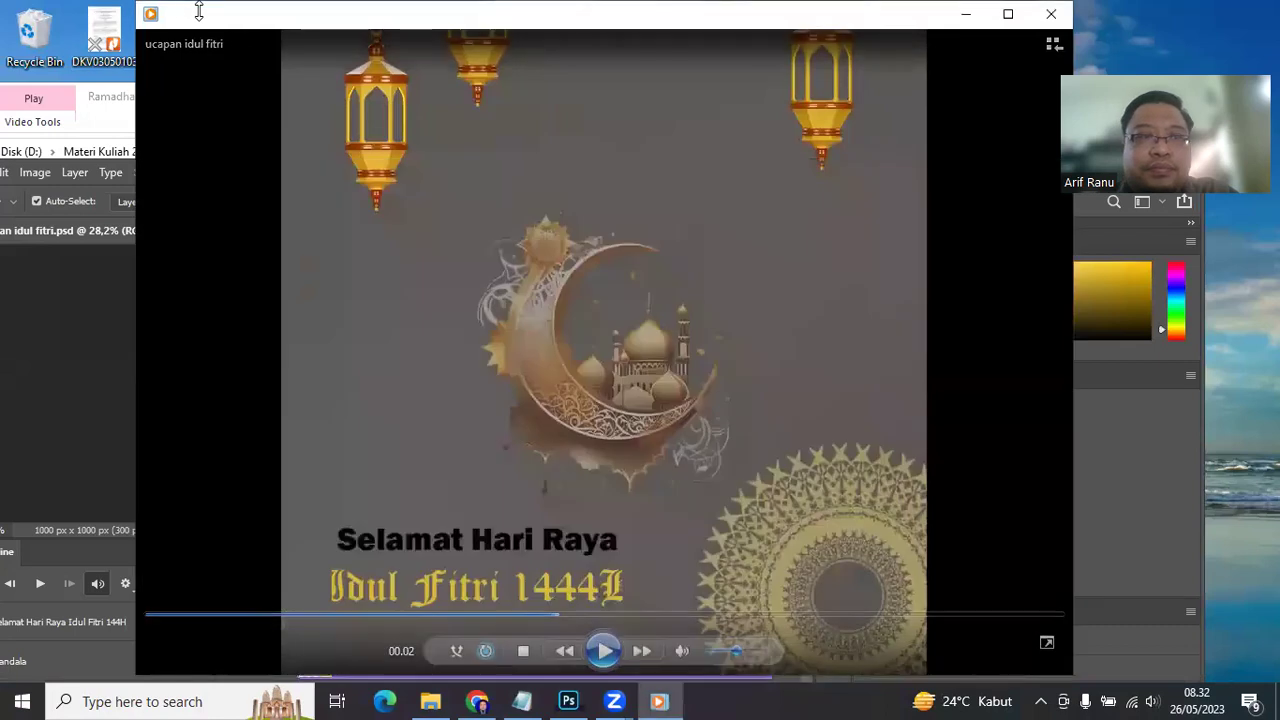
pyautogui.click(1060, 12)
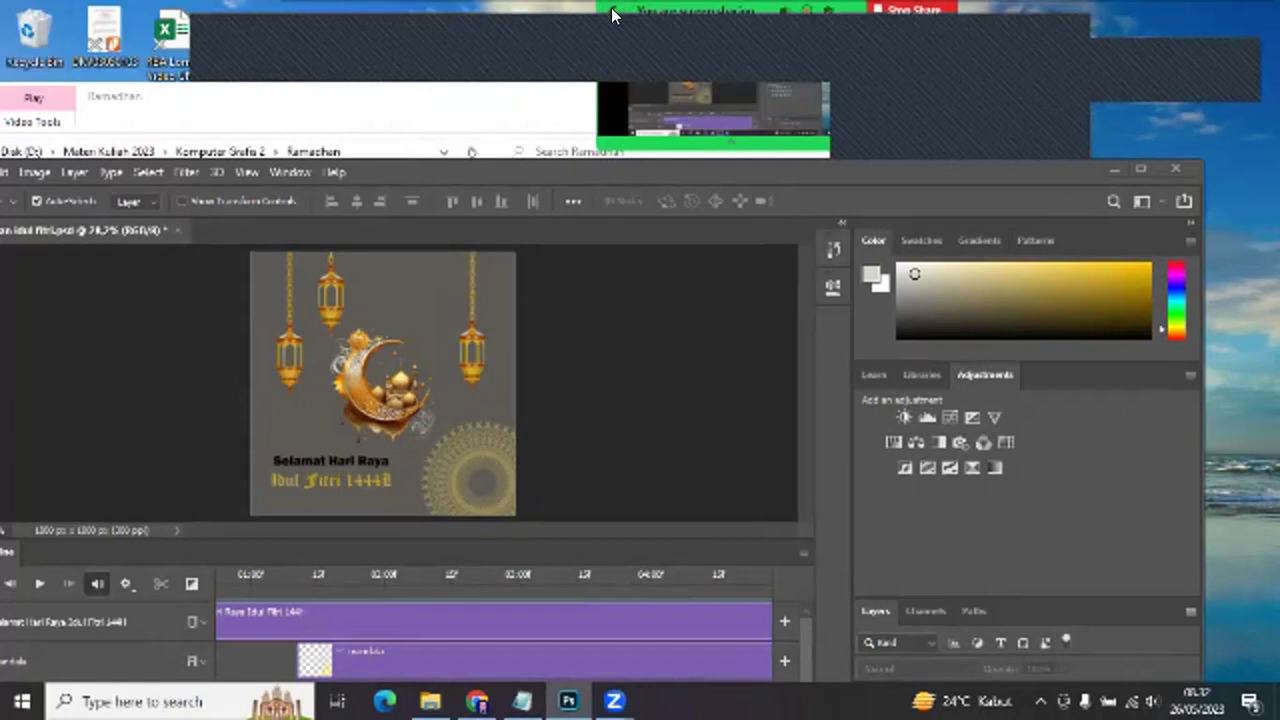
pyautogui.moveTo(611, 7); pyautogui.dragTo(611, 622)
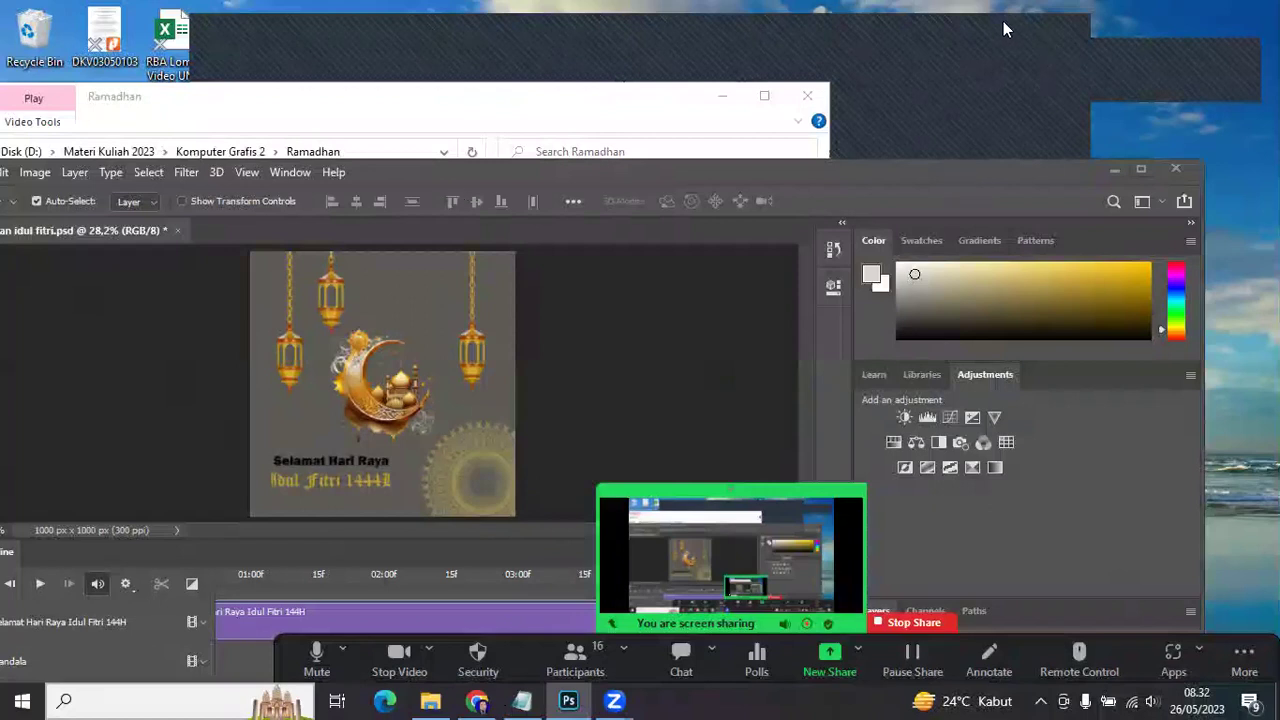
pyautogui.click(643, 118)
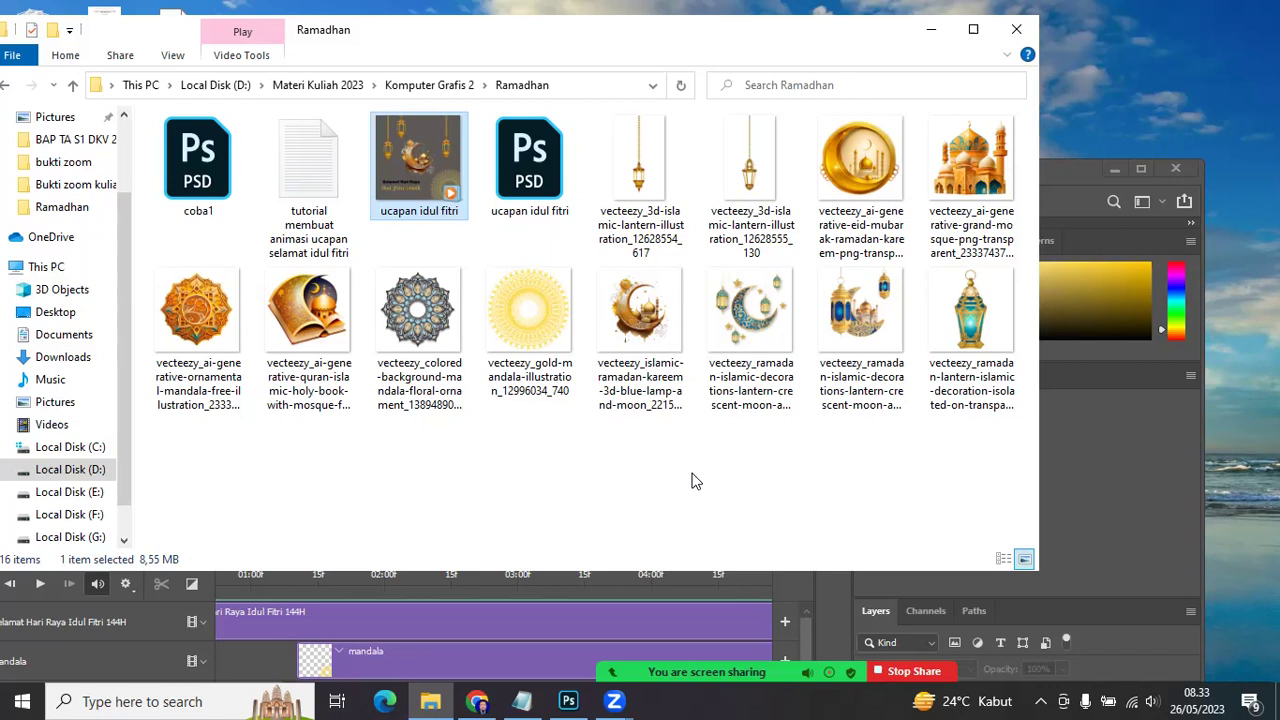
# Step: Maximize Photoshop and browse the Art & Illustration, Film & Video and Mobile new-document presets
pyautogui.click(931, 30)
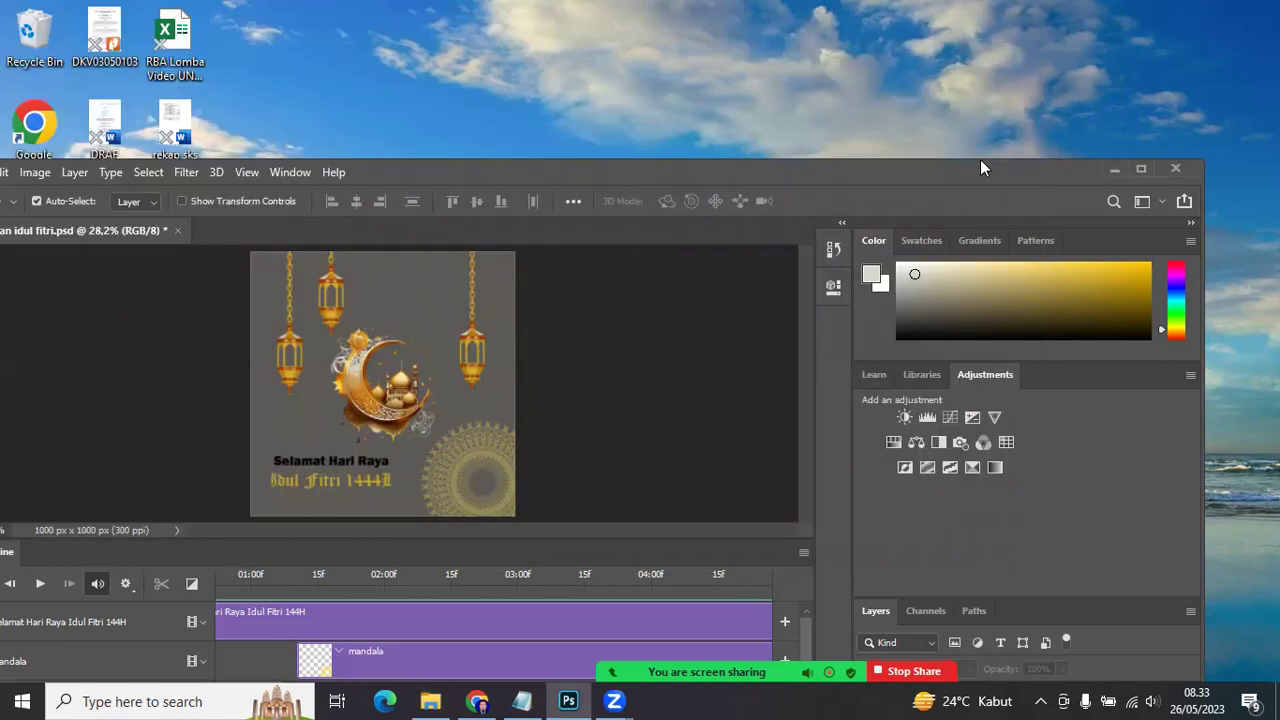
pyautogui.doubleClick(975, 168)
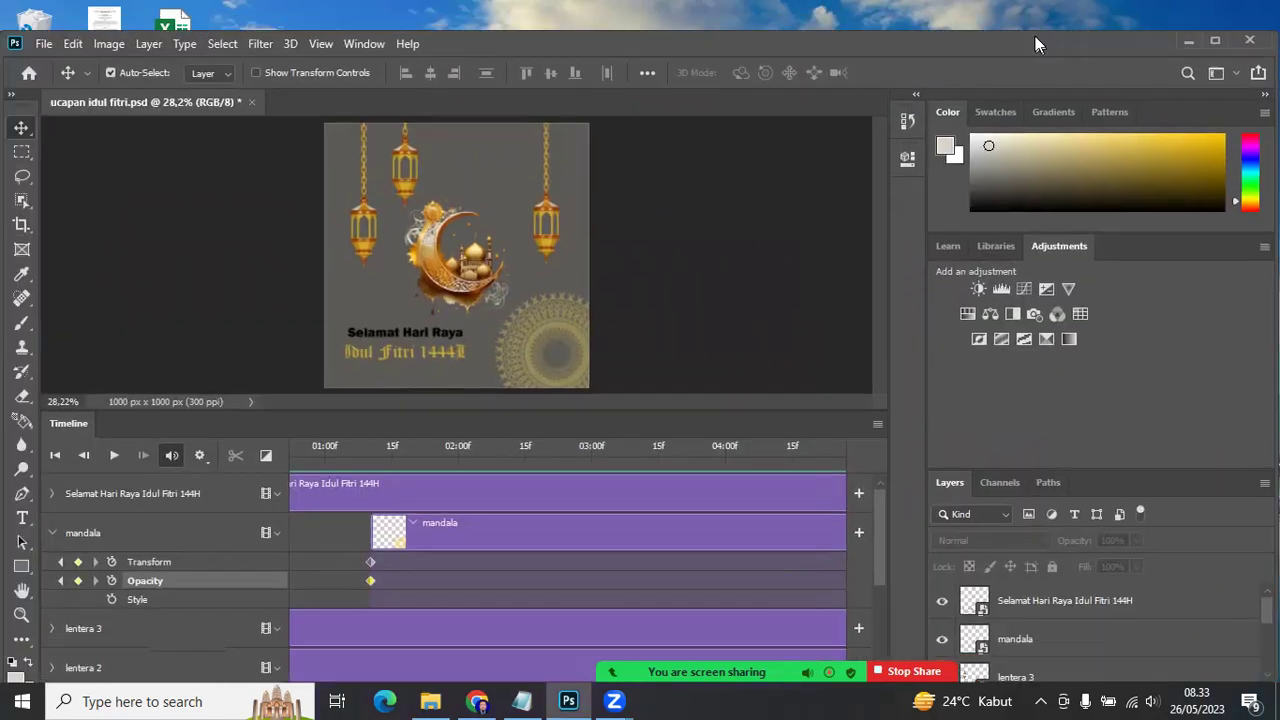
pyautogui.click(49, 45)
pyautogui.click(101, 73)
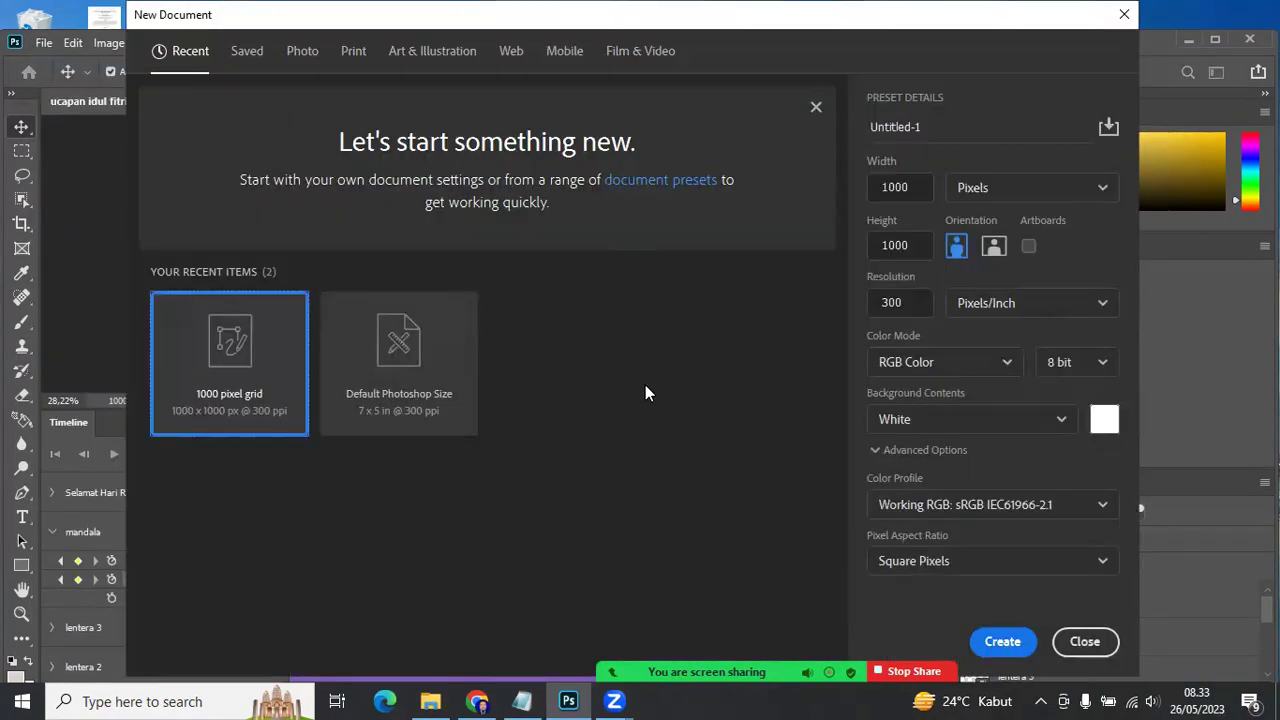
pyautogui.click(436, 58)
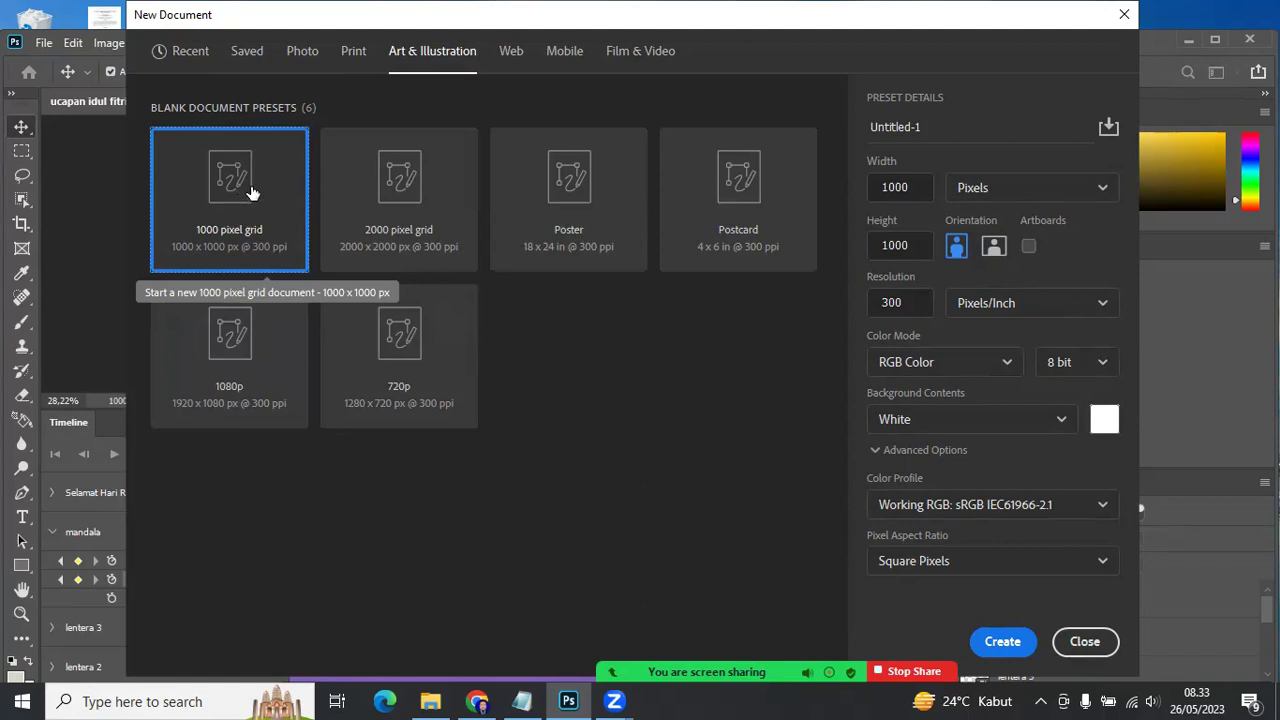
pyautogui.click(640, 51)
pyautogui.click(565, 51)
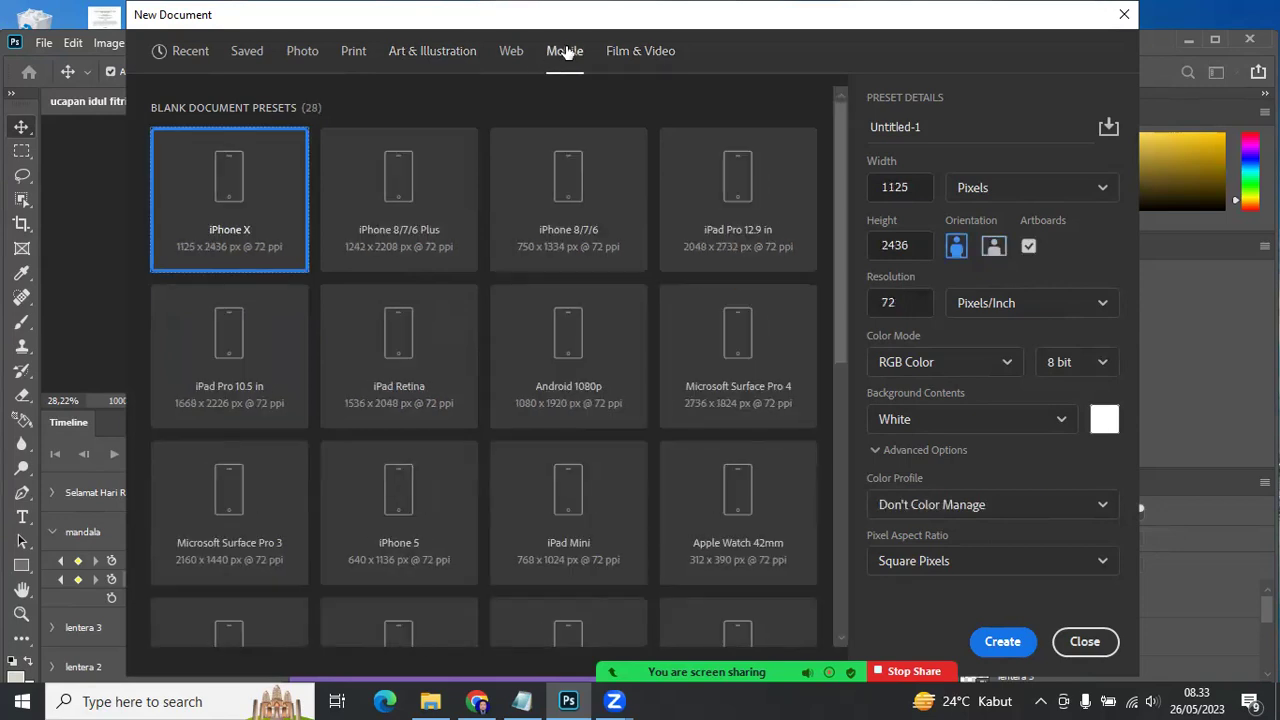
# Step: Scroll through the Mobile presets, then create an Art & Illustration 1000 pixel grid document
pyautogui.scroll(-2, 417, 275)
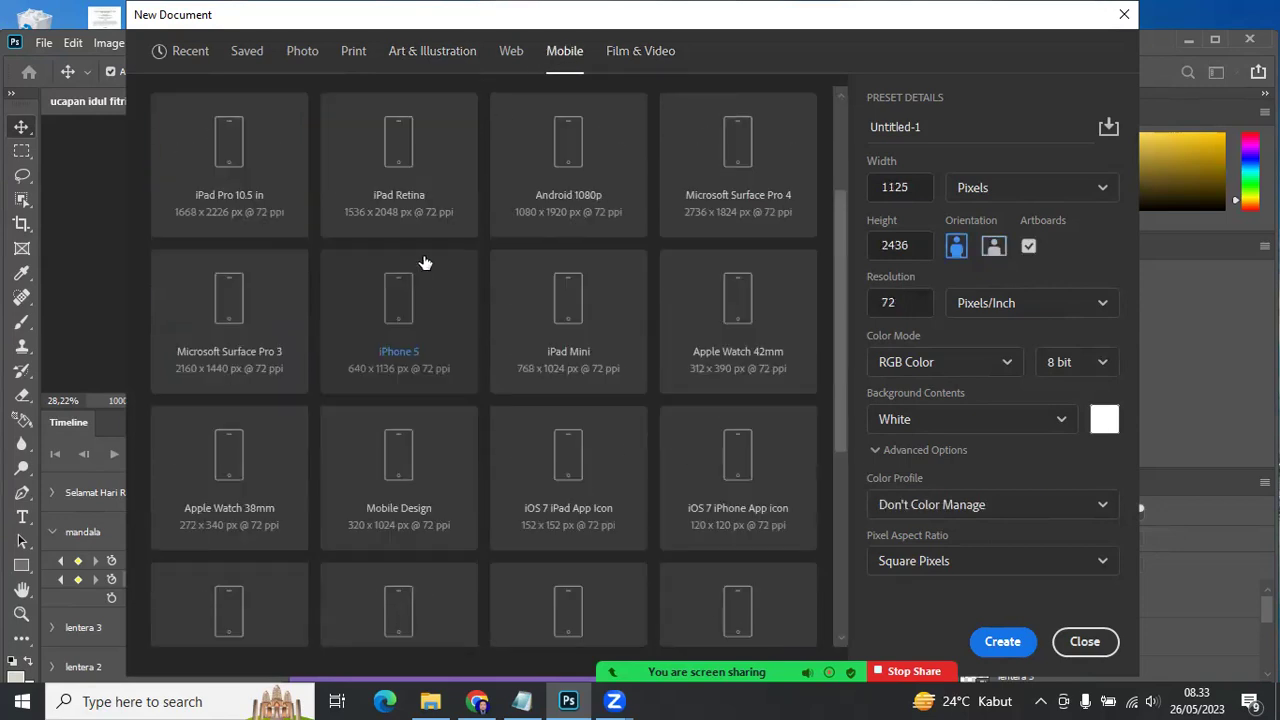
pyautogui.scroll(-2, 422, 266)
pyautogui.scroll(-2, 422, 266)
pyautogui.scroll(-2, 422, 266)
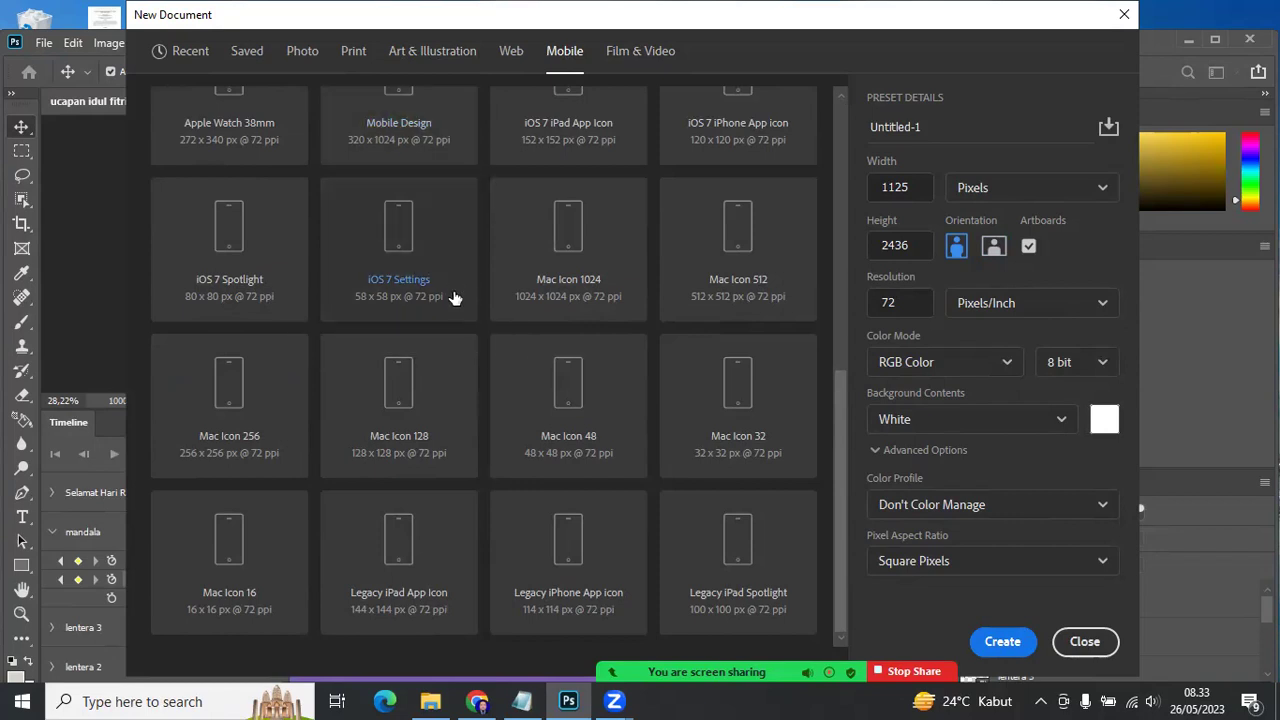
pyautogui.scroll(2, 451, 366)
pyautogui.scroll(2, 452, 367)
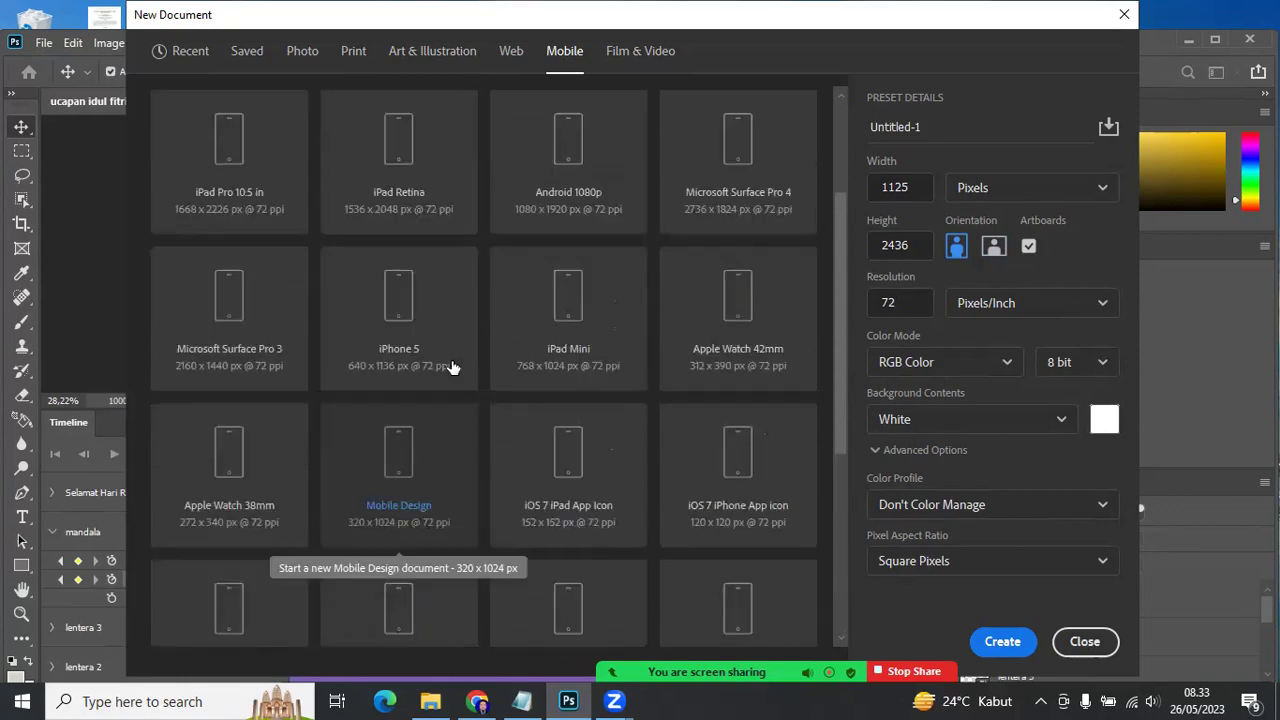
pyautogui.scroll(1, 451, 366)
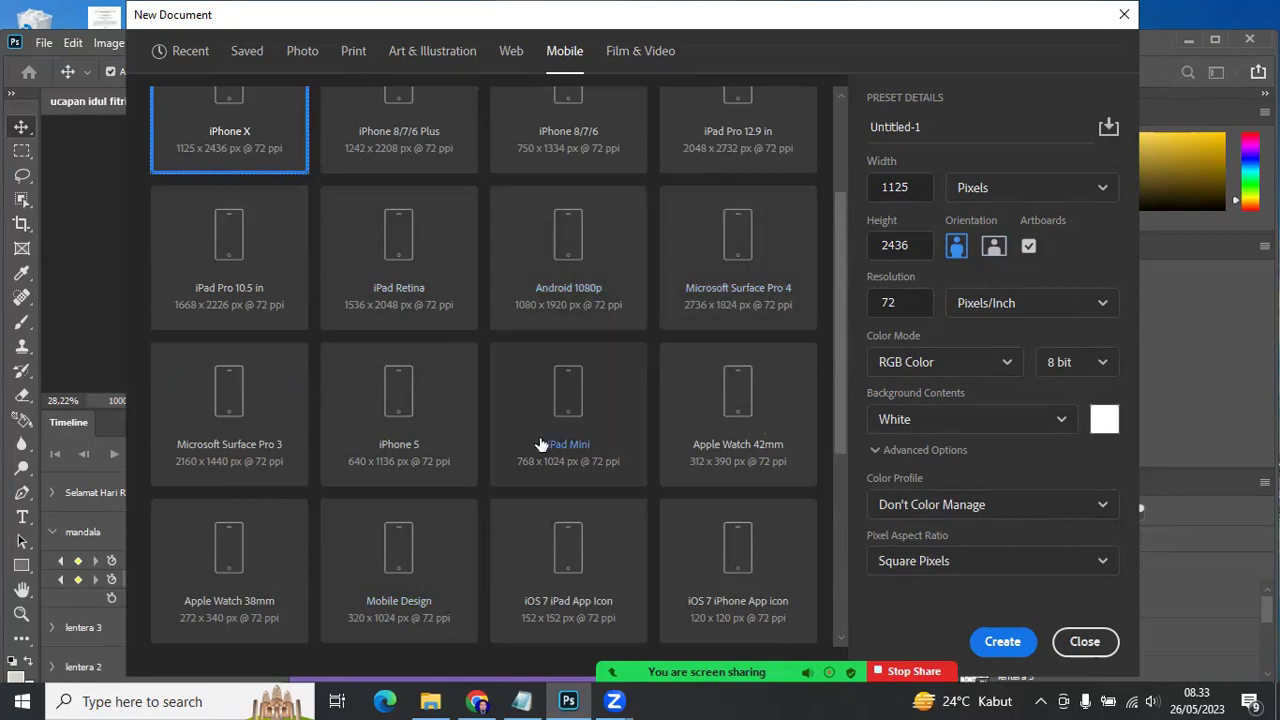
pyautogui.scroll(-3, 540, 444)
pyautogui.scroll(-2, 540, 444)
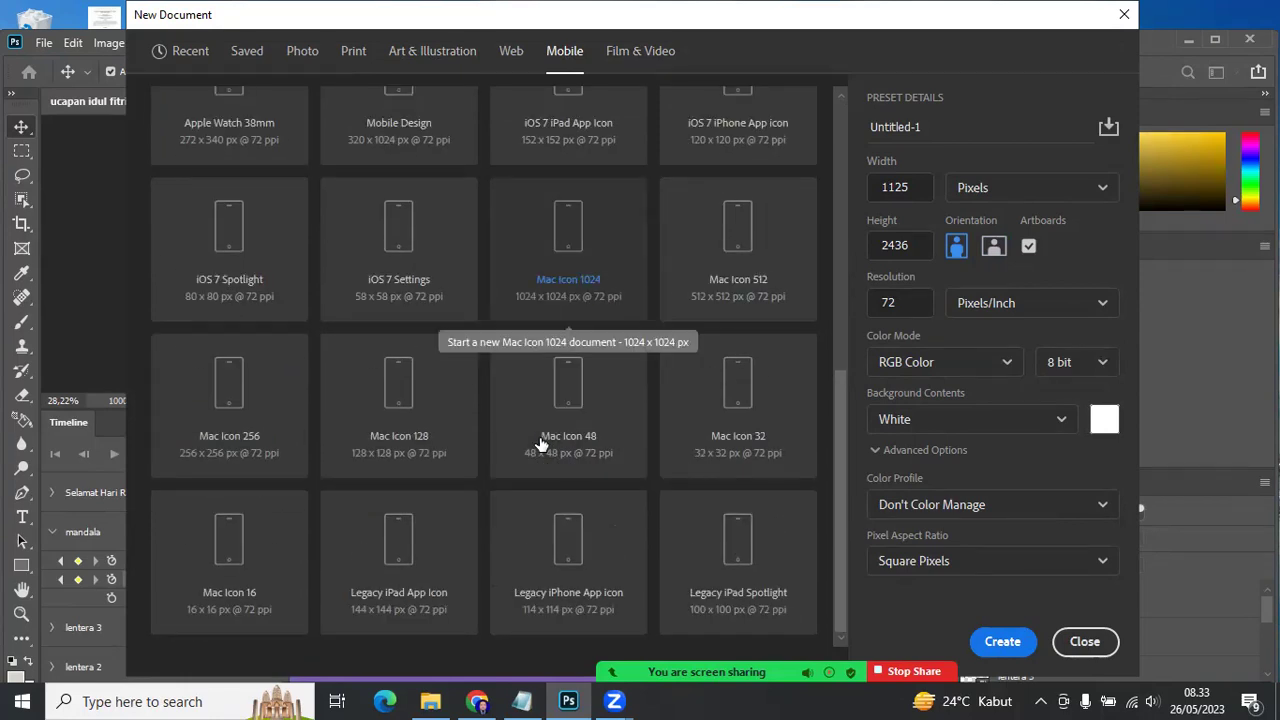
pyautogui.scroll(2, 540, 444)
pyautogui.scroll(3, 540, 444)
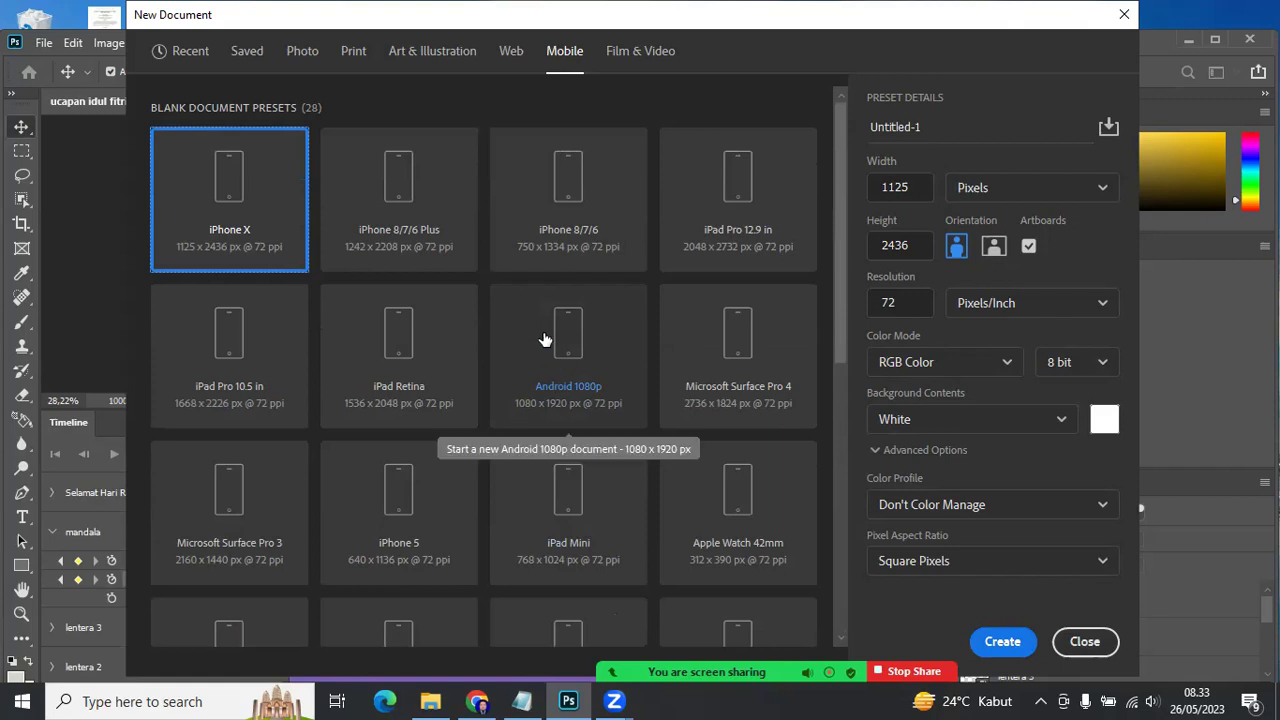
pyautogui.click(440, 58)
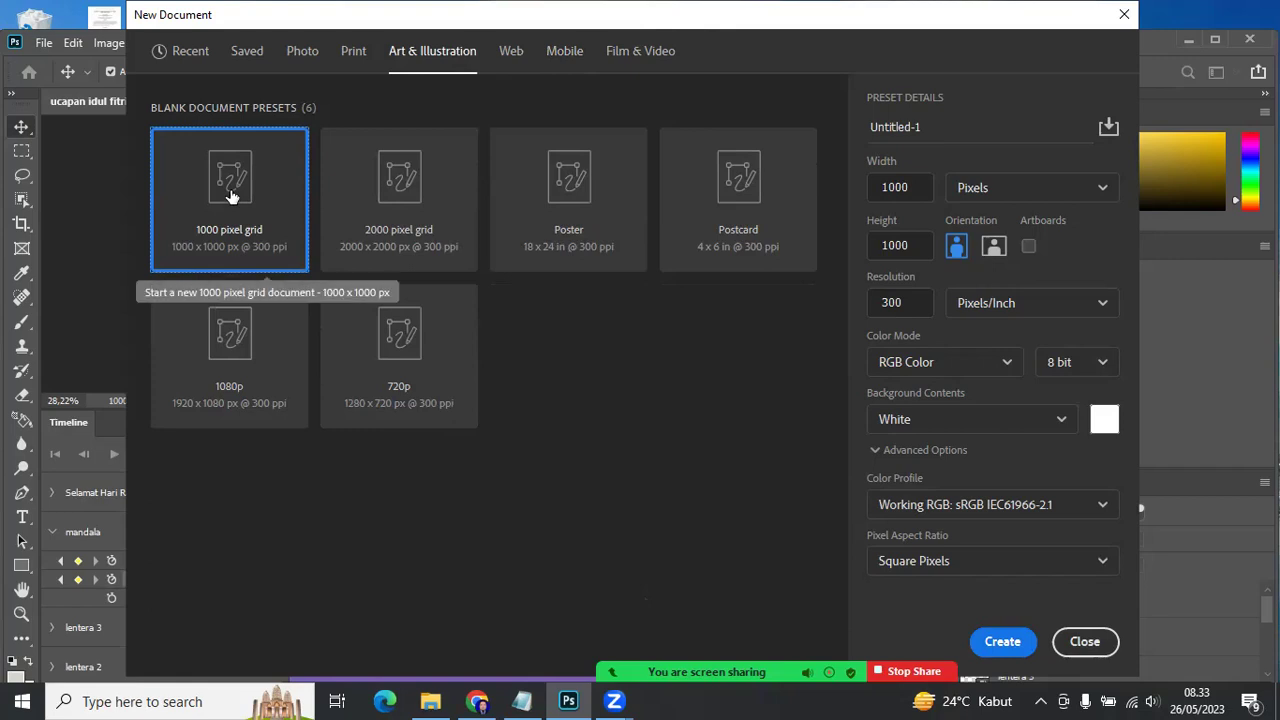
pyautogui.doubleClick(231, 196)
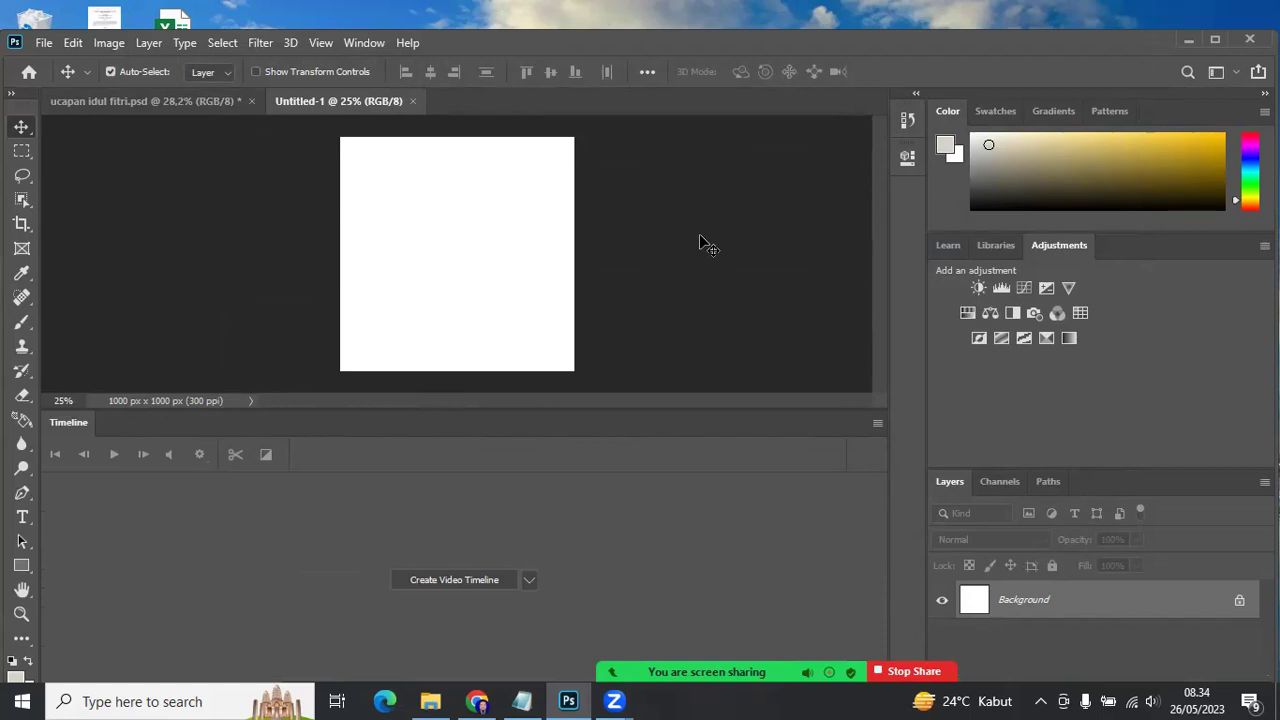
# Step: Hide the Timeline panel from the Window menu and maximize the Photoshop window
pyautogui.click(378, 43)
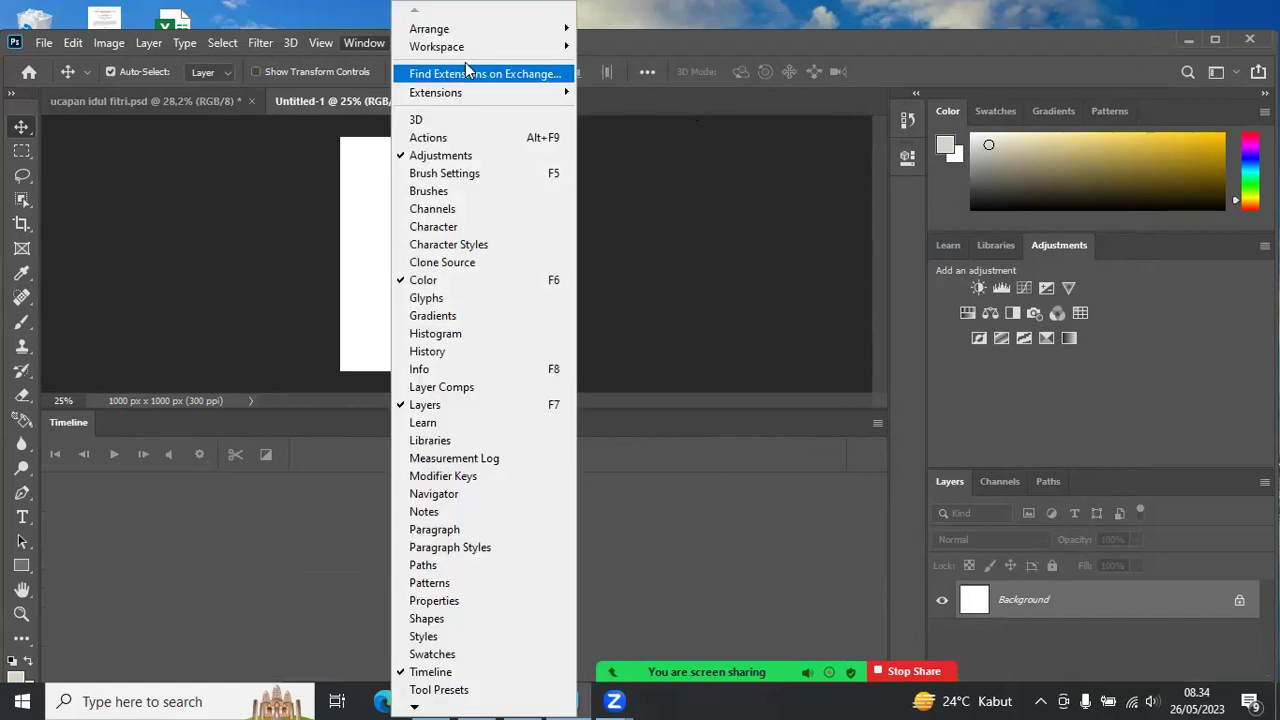
pyautogui.click(630, 45)
pyautogui.moveTo(437, 47)
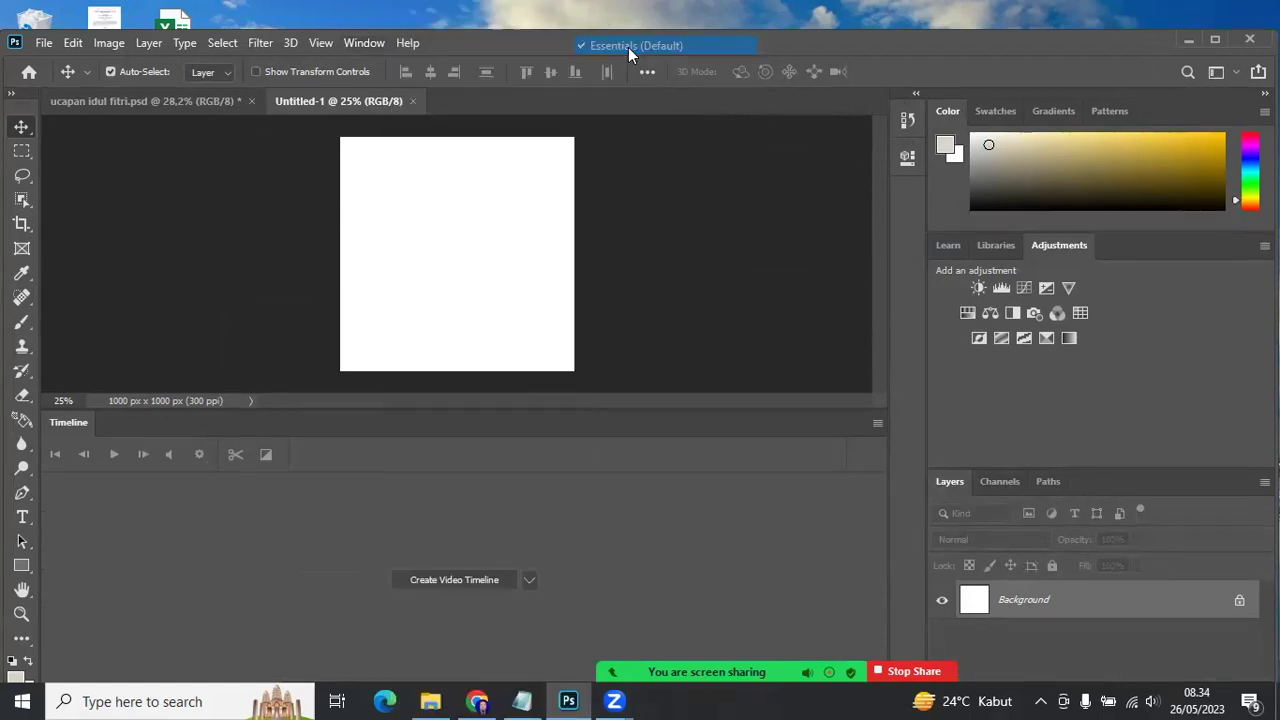
pyautogui.click(377, 43)
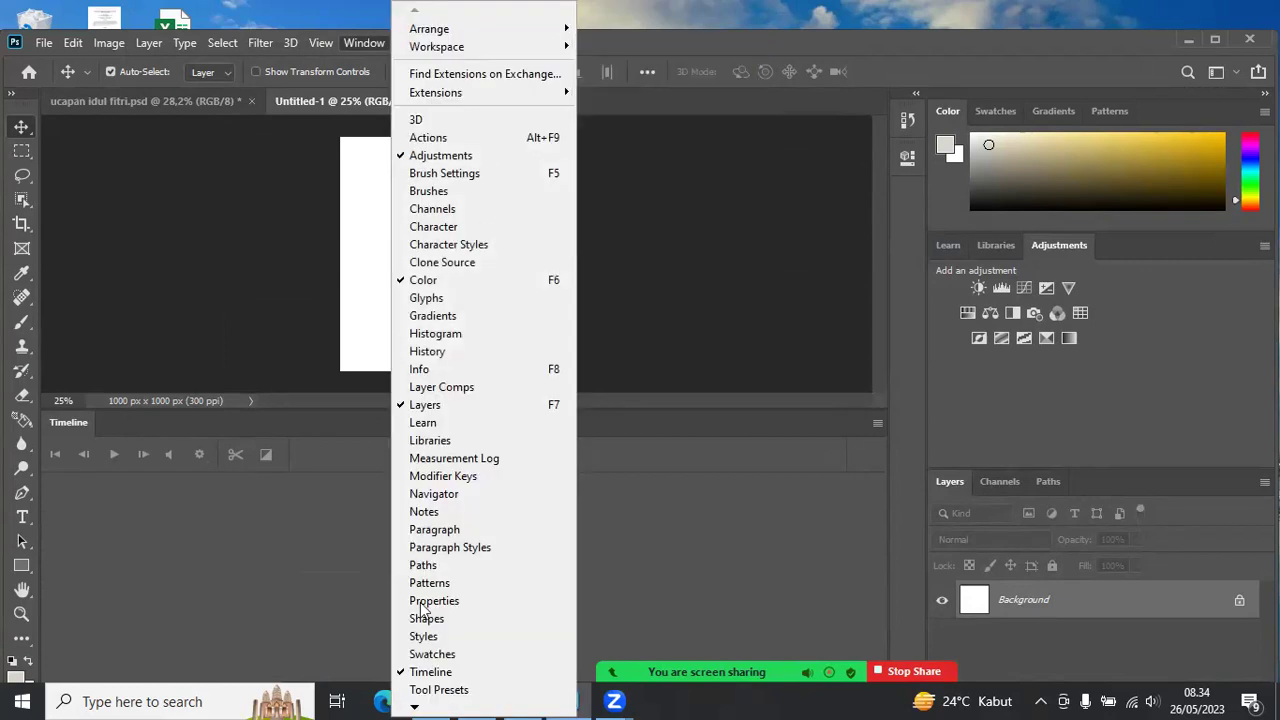
pyautogui.click(430, 672)
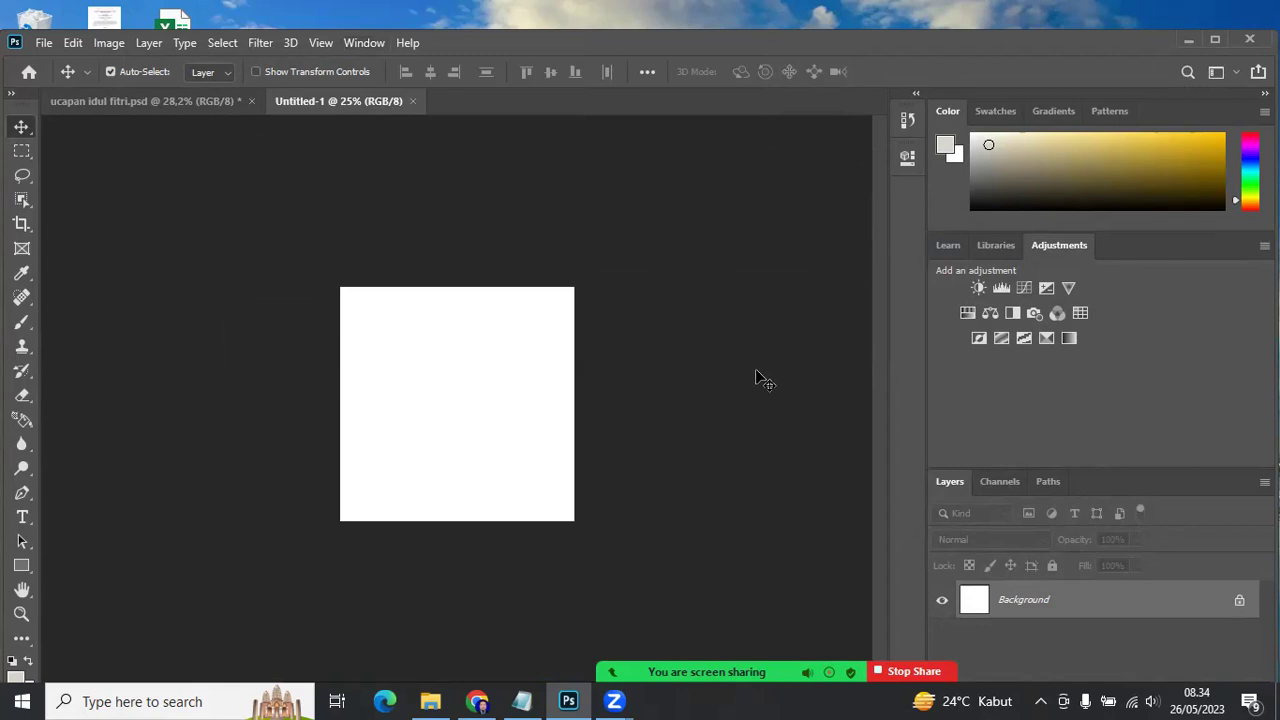
pyautogui.click(1213, 39)
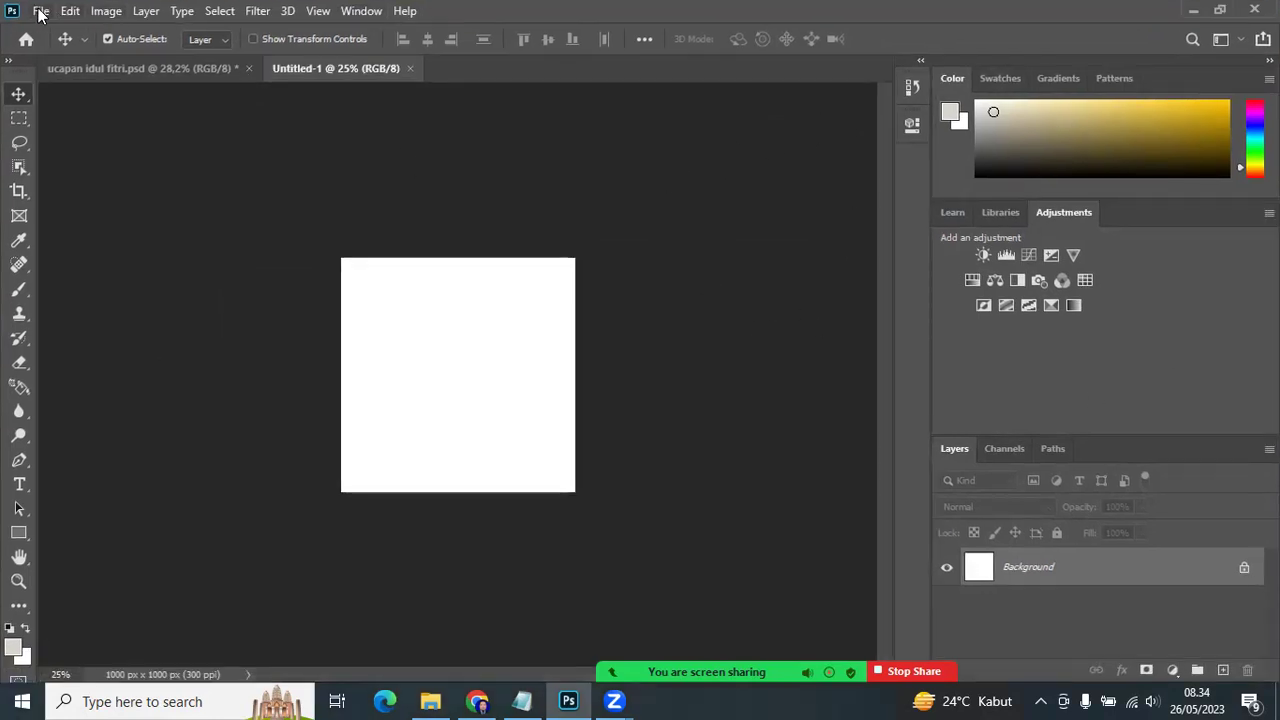
# Step: Place Embedded the golden eid-mubarak crescent PNG from the Ramadhan folder
pyautogui.click(41, 11)
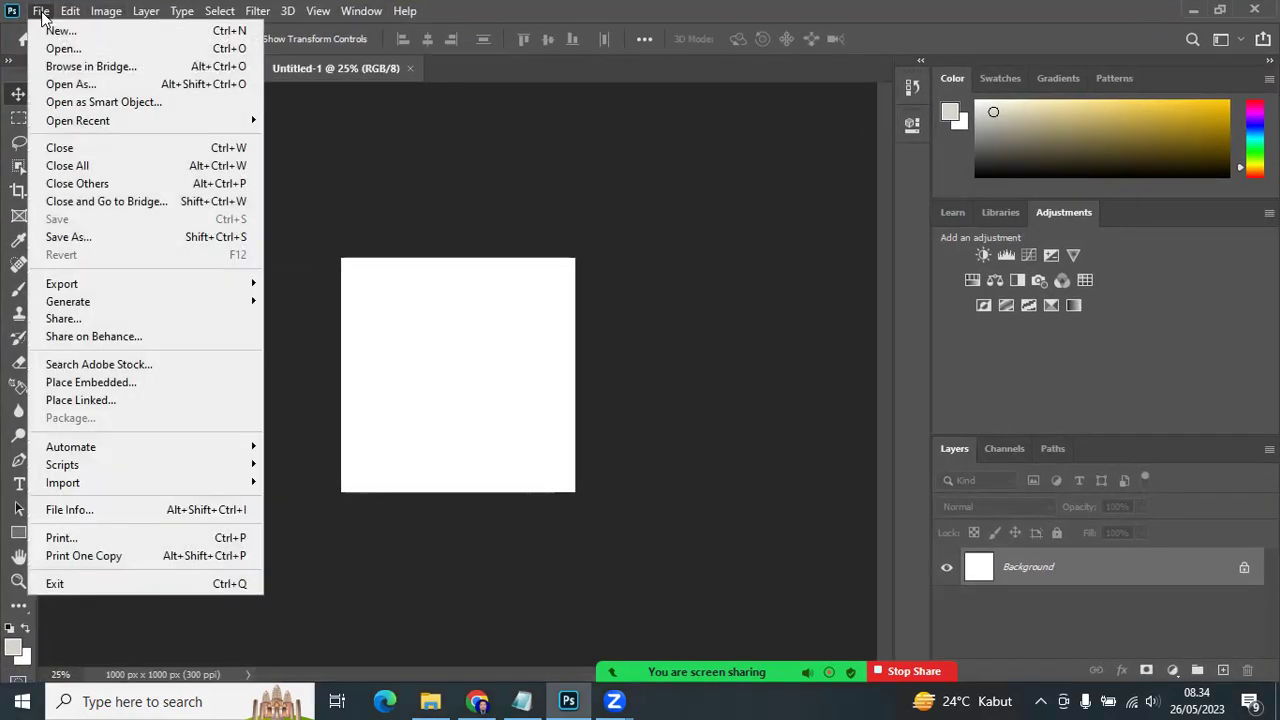
pyautogui.click(78, 391)
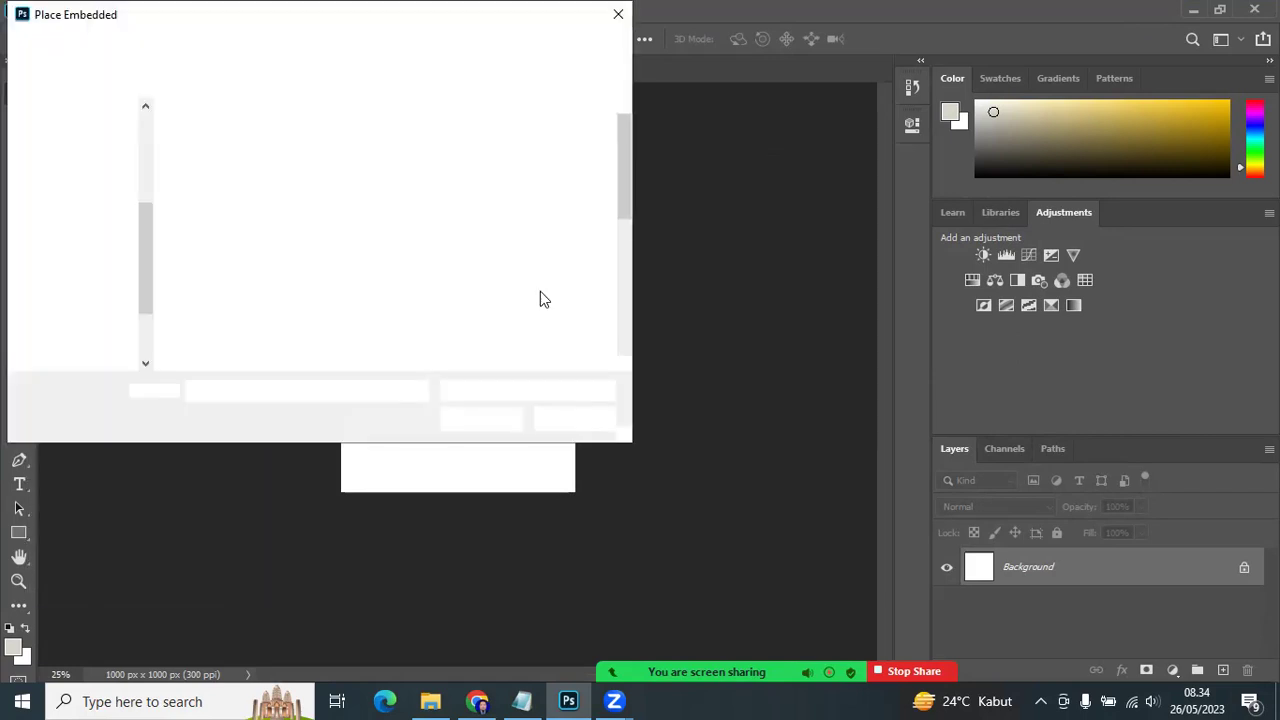
pyautogui.scroll(-1, 566, 235)
pyautogui.scroll(-3, 560, 249)
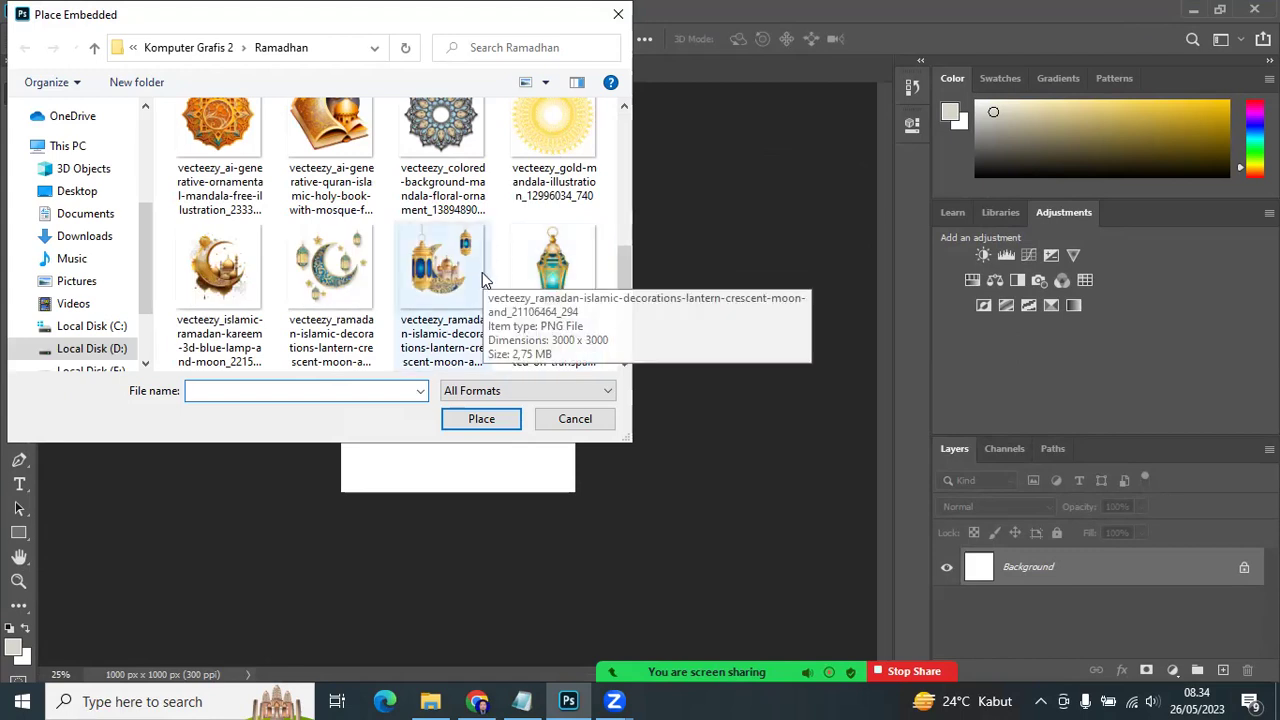
pyautogui.scroll(1, 420, 290)
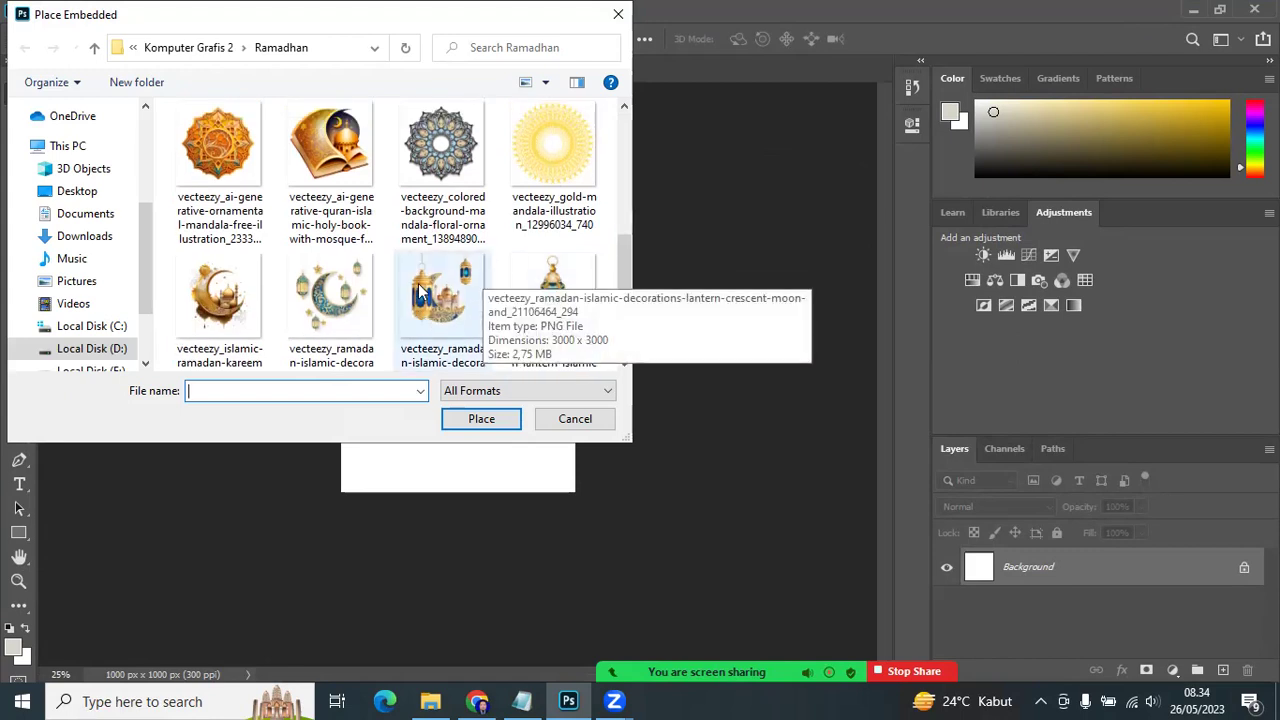
pyautogui.scroll(3, 420, 290)
pyautogui.scroll(-1, 420, 290)
pyautogui.scroll(-2, 420, 290)
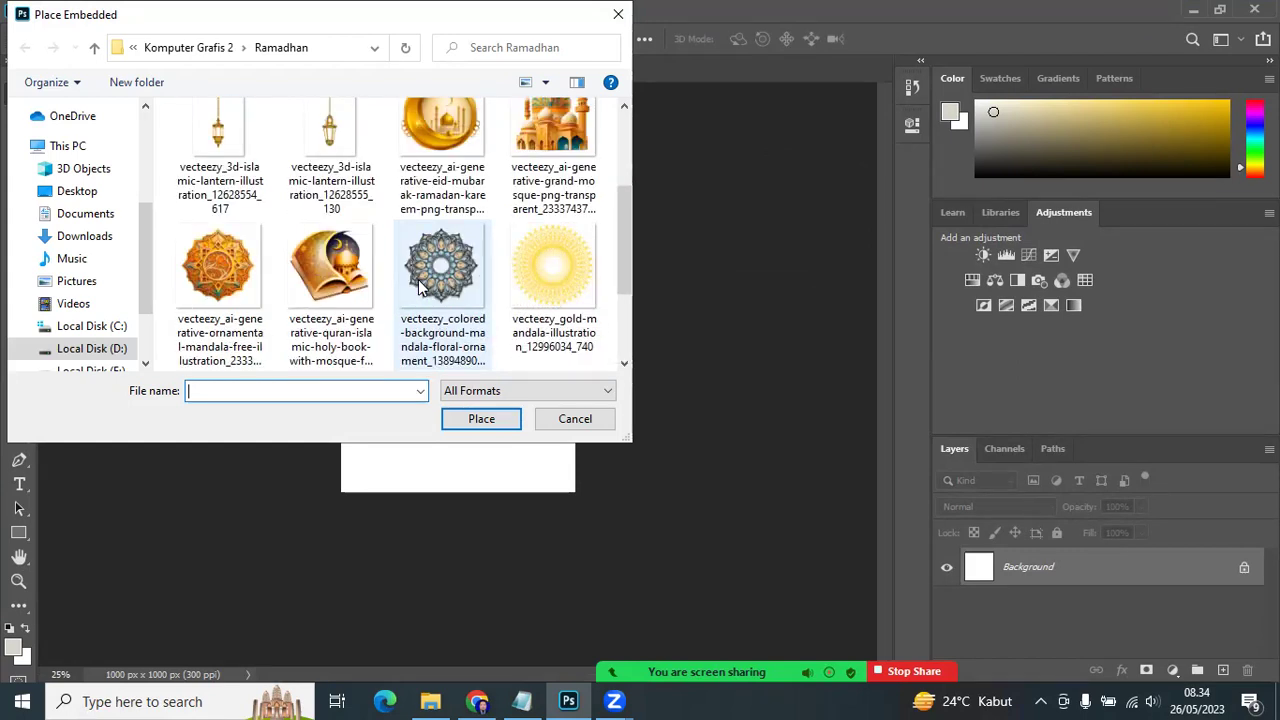
pyautogui.scroll(1, 420, 288)
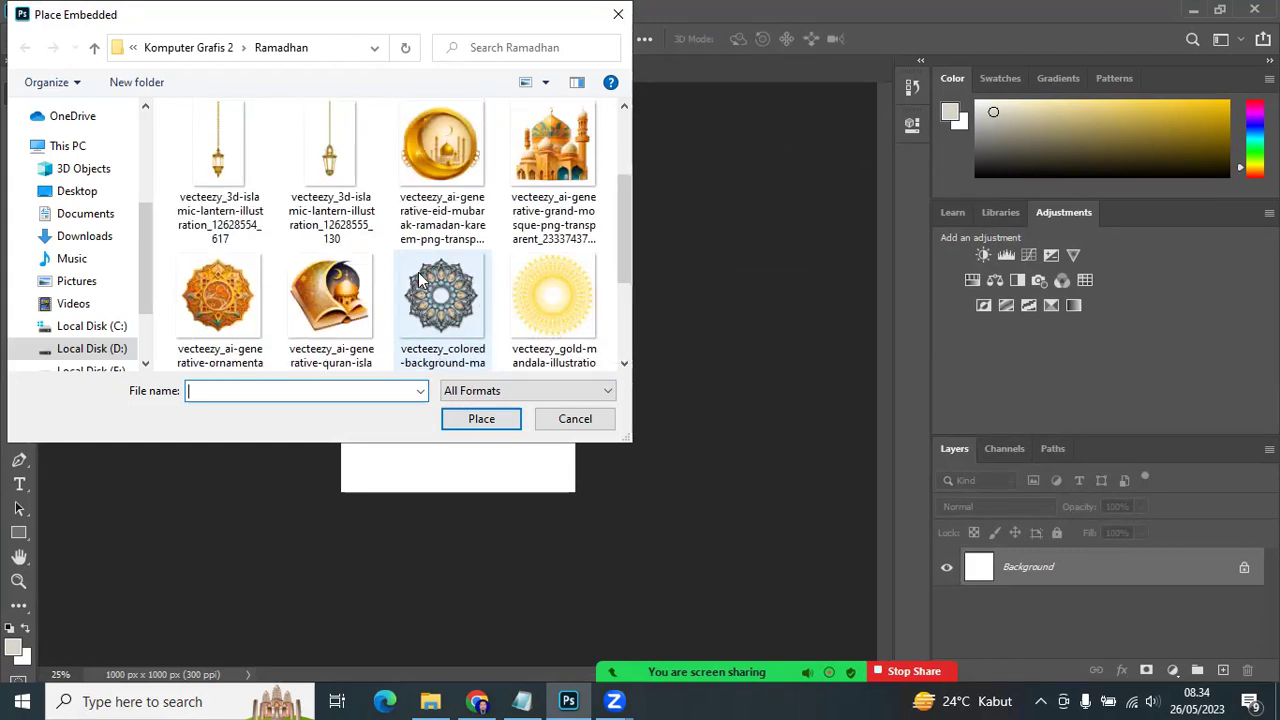
pyautogui.click(431, 148)
pyautogui.click(480, 420)
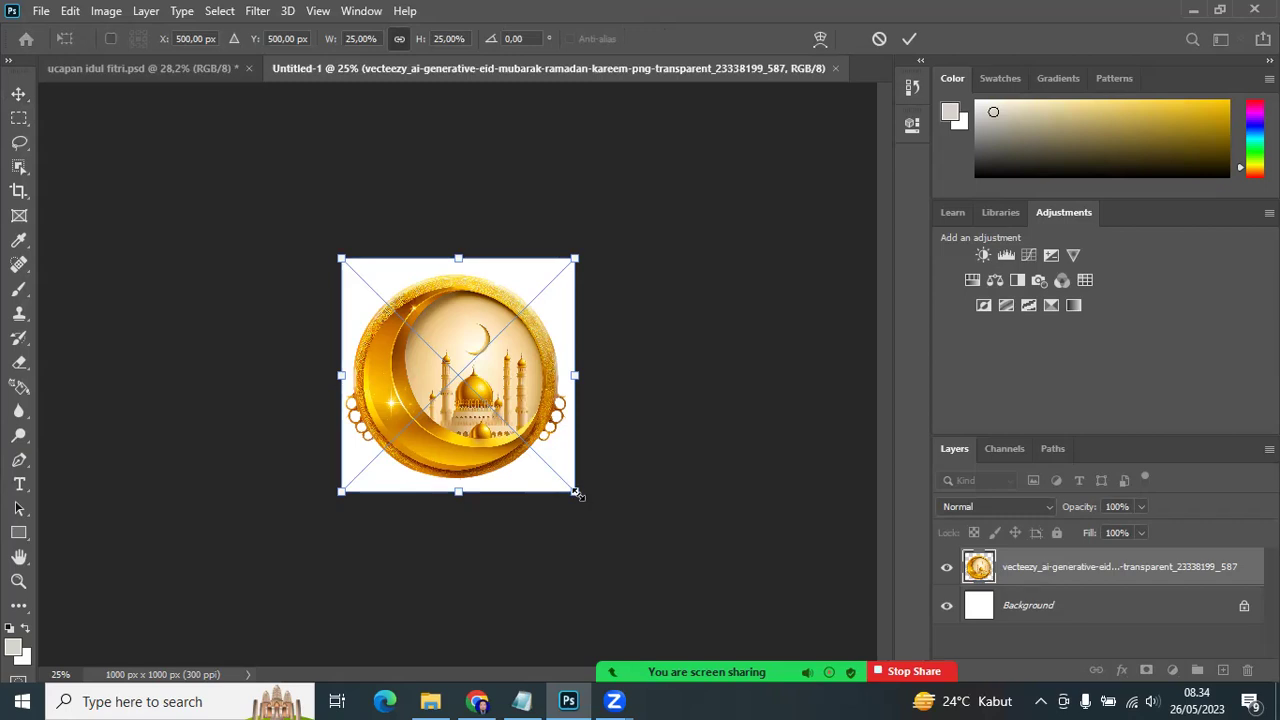
# Step: Scale the crescent-and-mosque ornament to 12.9%, nudge it into place, and begin renaming its layer
pyautogui.moveTo(574, 493)
pyautogui.mouseDown()
pyautogui.moveTo(464, 389)
pyautogui.moveTo(490, 402)
pyautogui.mouseUp()
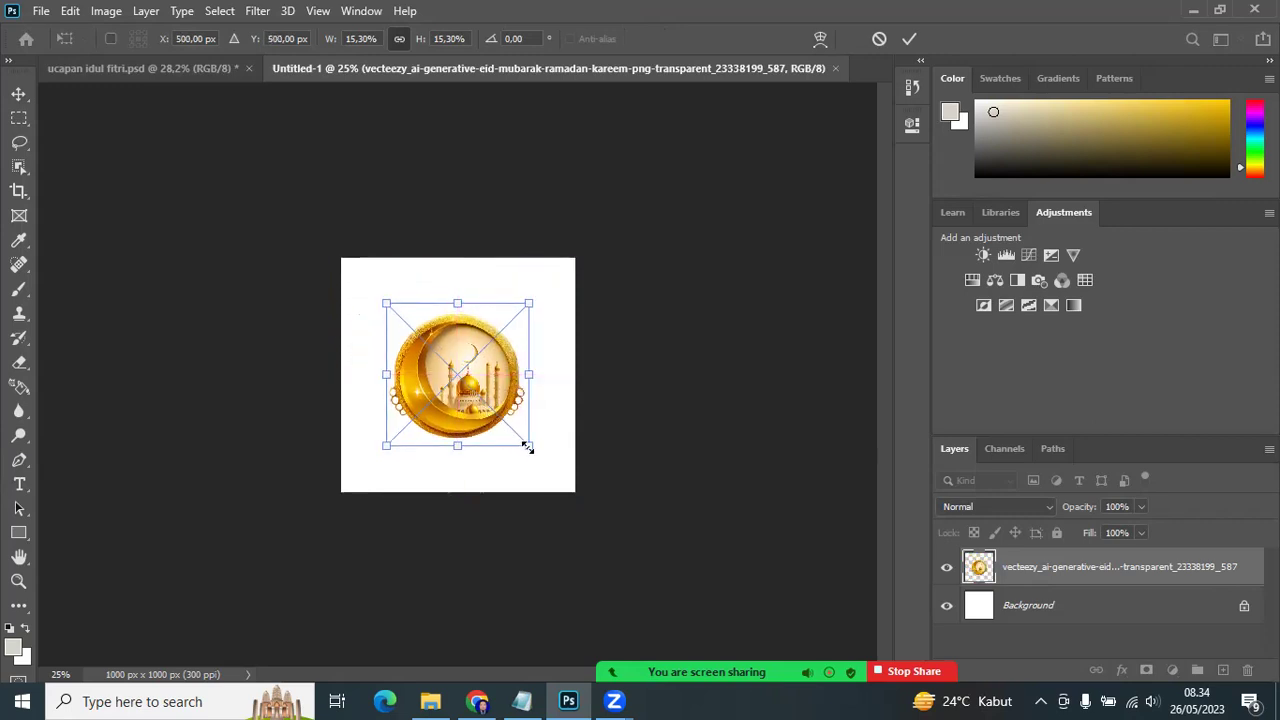
pyautogui.moveTo(527, 447); pyautogui.dragTo(507, 424)
pyautogui.moveTo(472, 371); pyautogui.dragTo(486, 380)
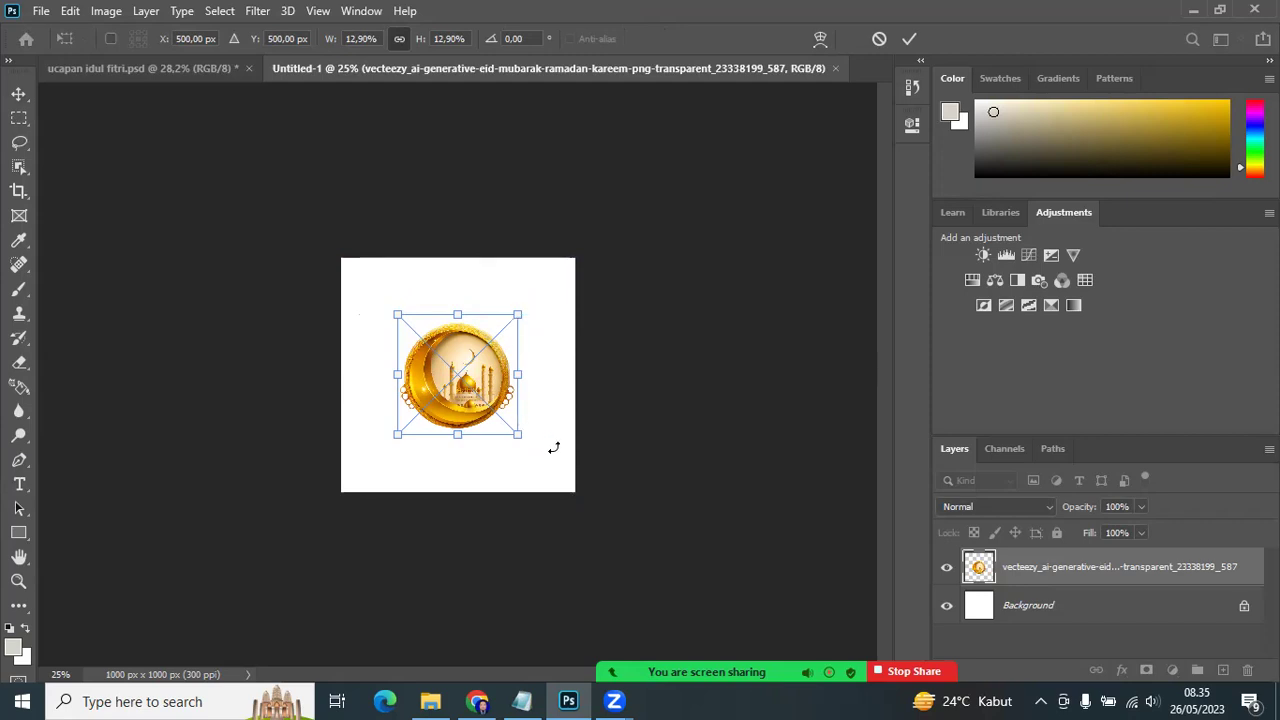
pyautogui.press('Return')
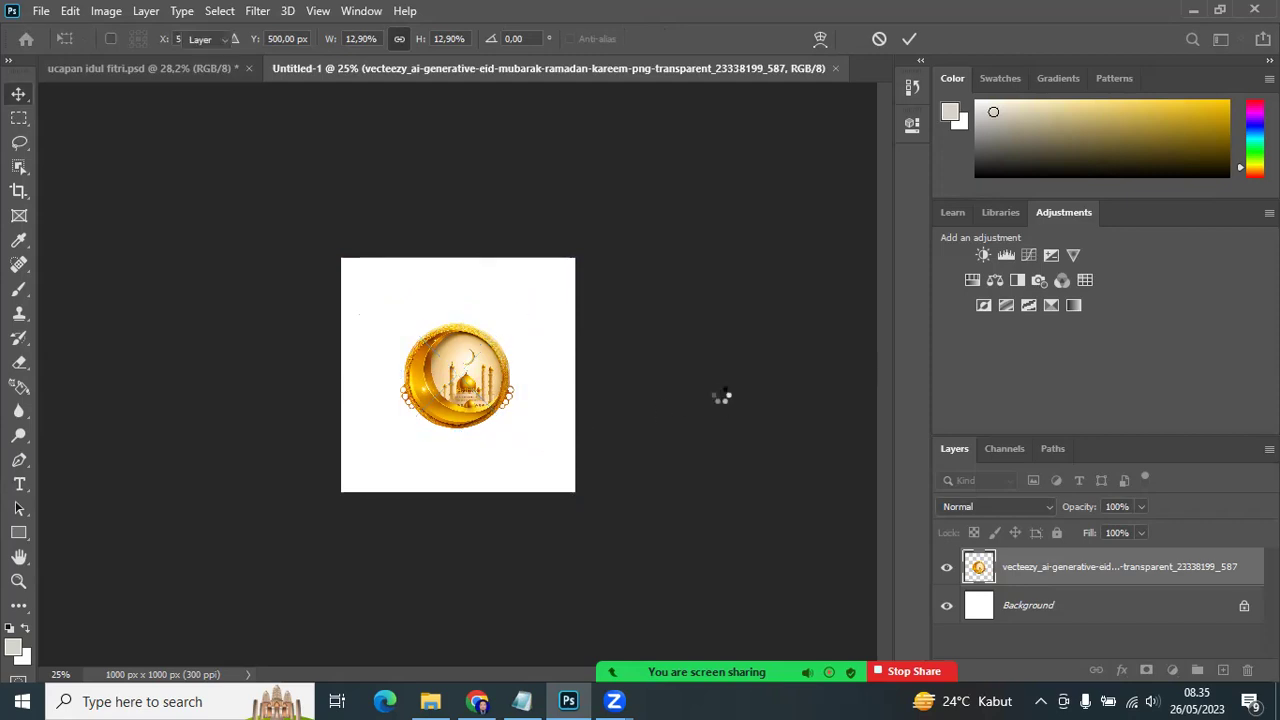
pyautogui.hotkey('ctrl', '+')
pyautogui.hotkey('ctrl', '+')
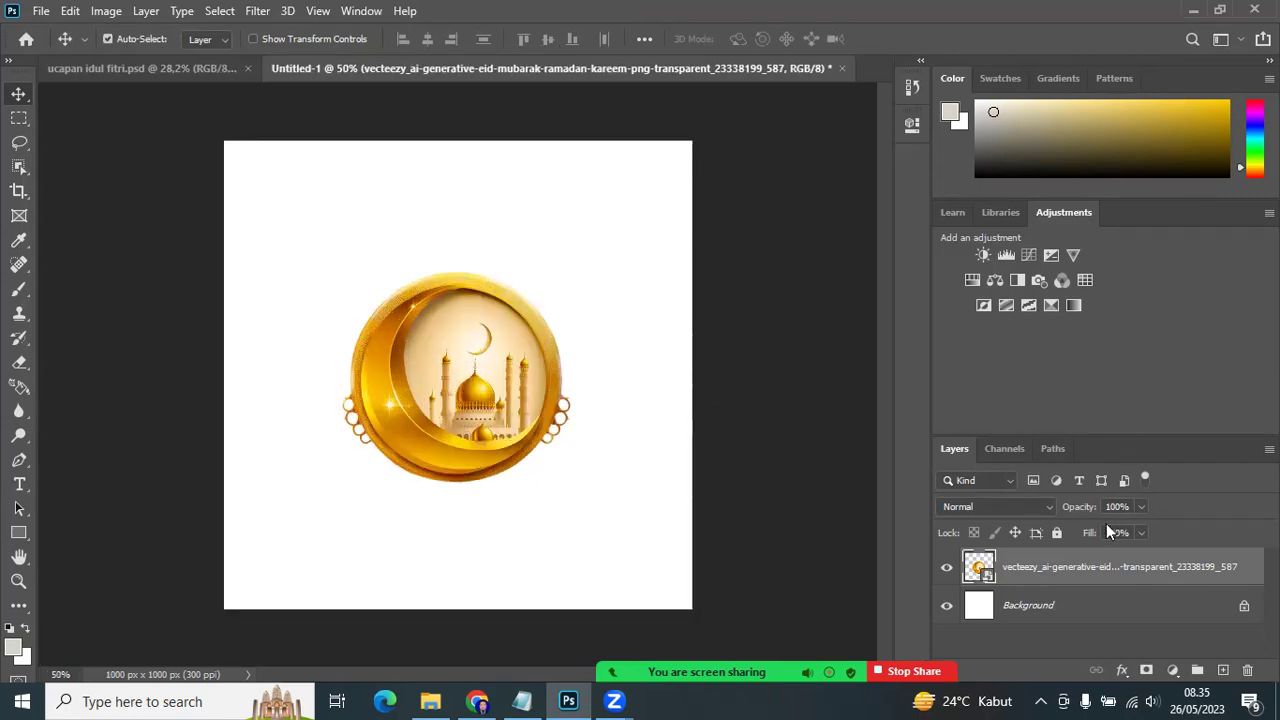
pyautogui.doubleClick(1108, 566)
pyautogui.write('c')
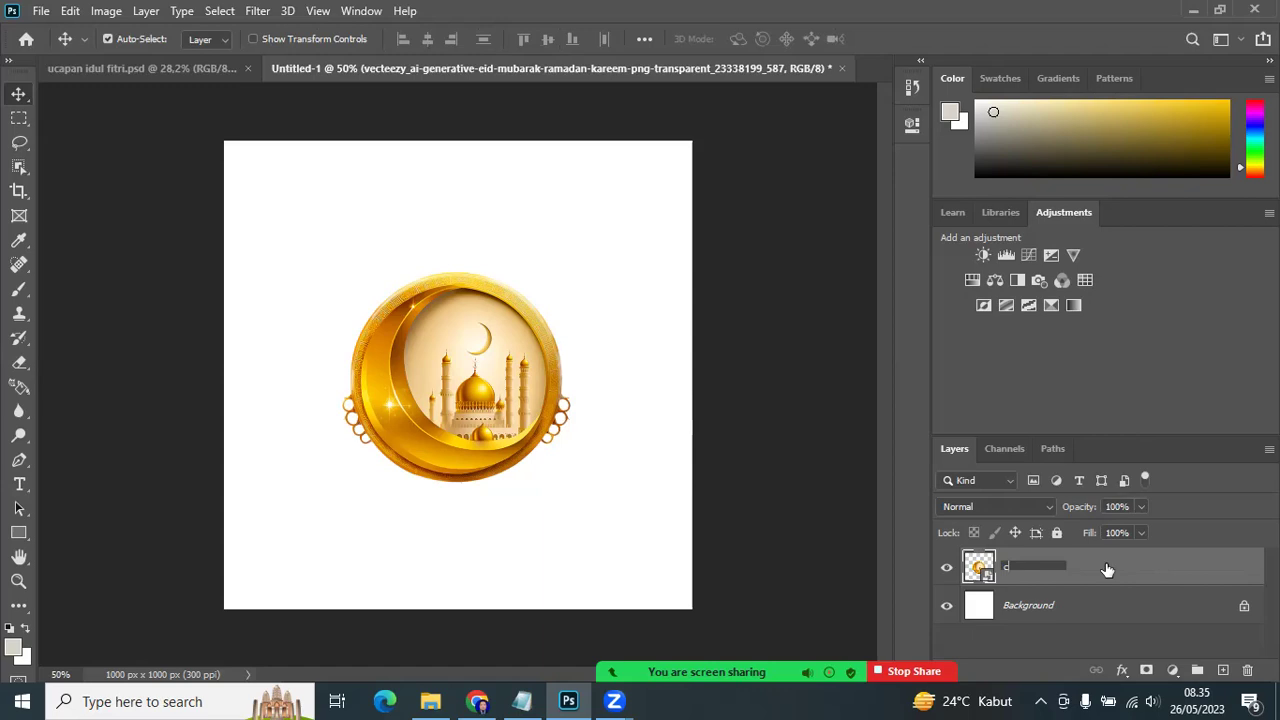
pyautogui.write('enter ornament')
# Step: Confirm the layer name 'center ornament' and place the second hanging lantern image as embedded
pyautogui.press('Return')
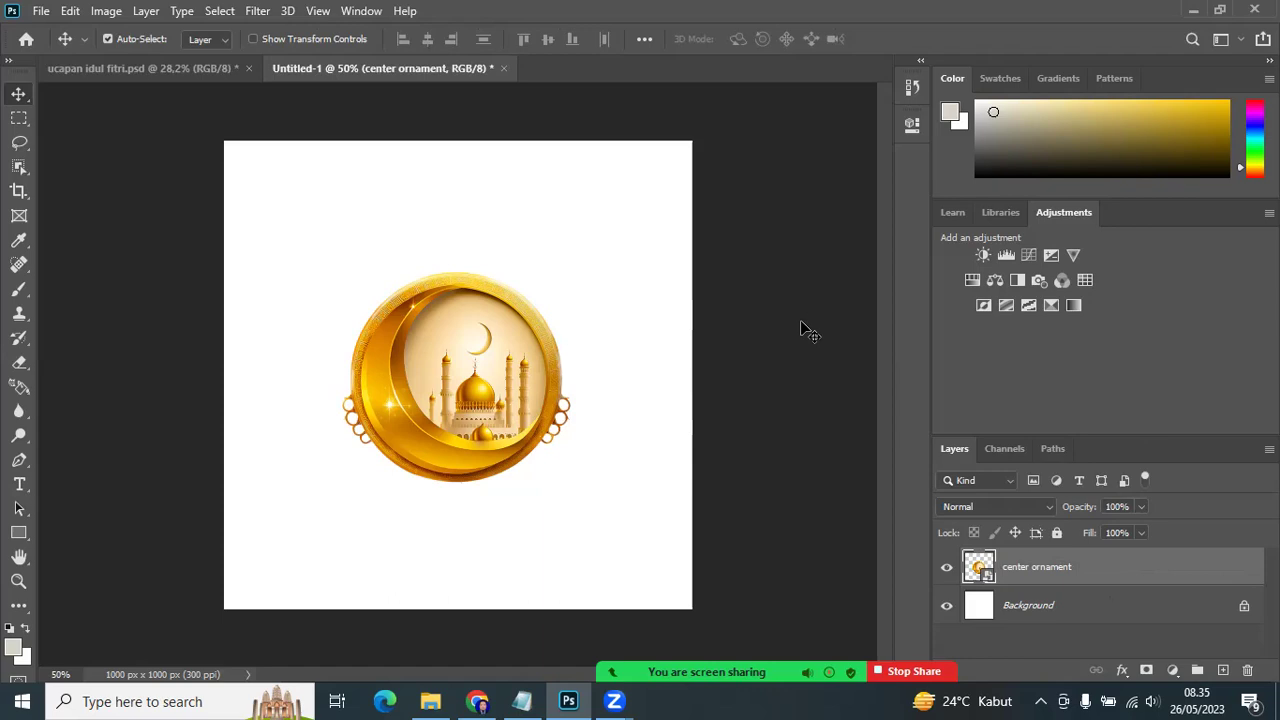
pyautogui.click(45, 12)
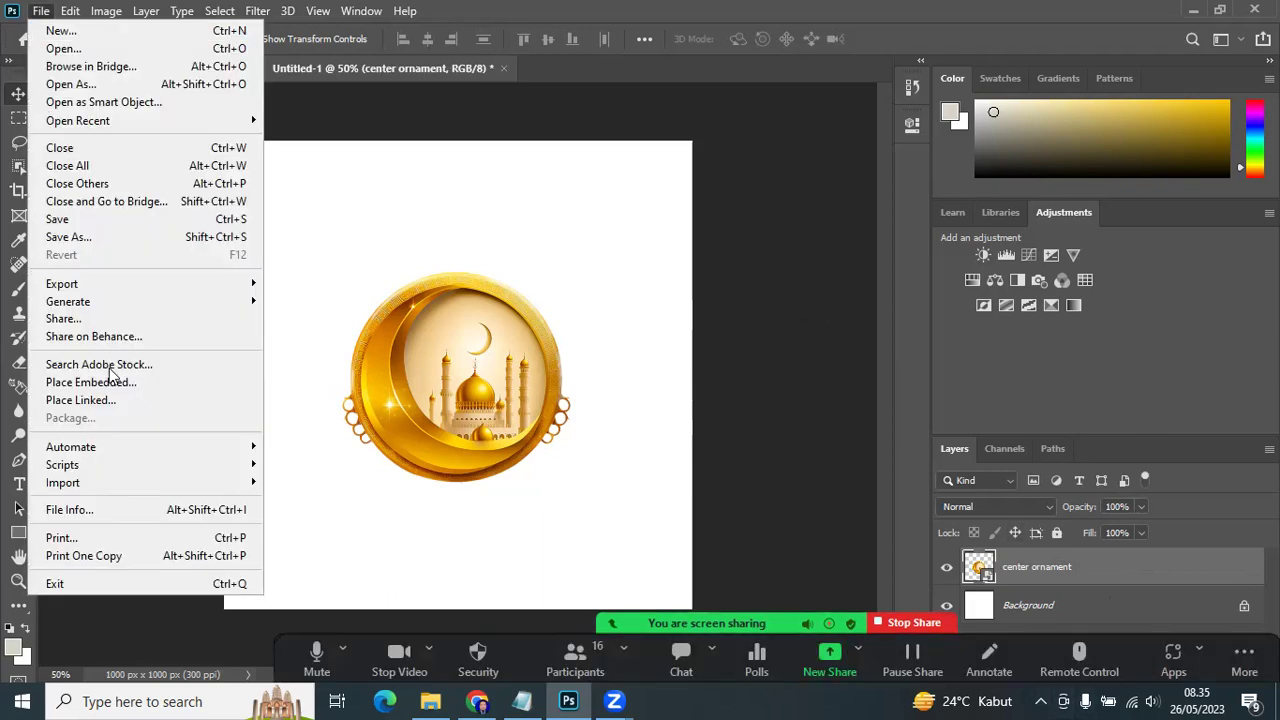
pyautogui.click(108, 384)
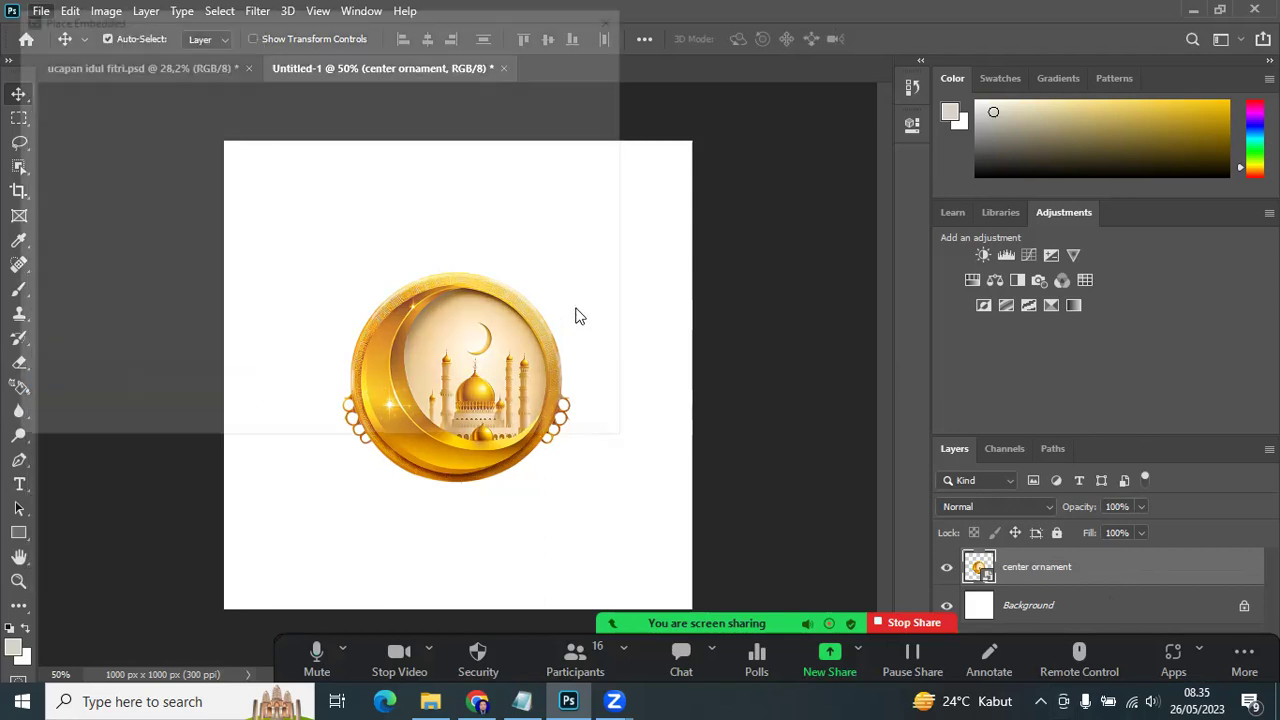
pyautogui.scroll(-3, 452, 262)
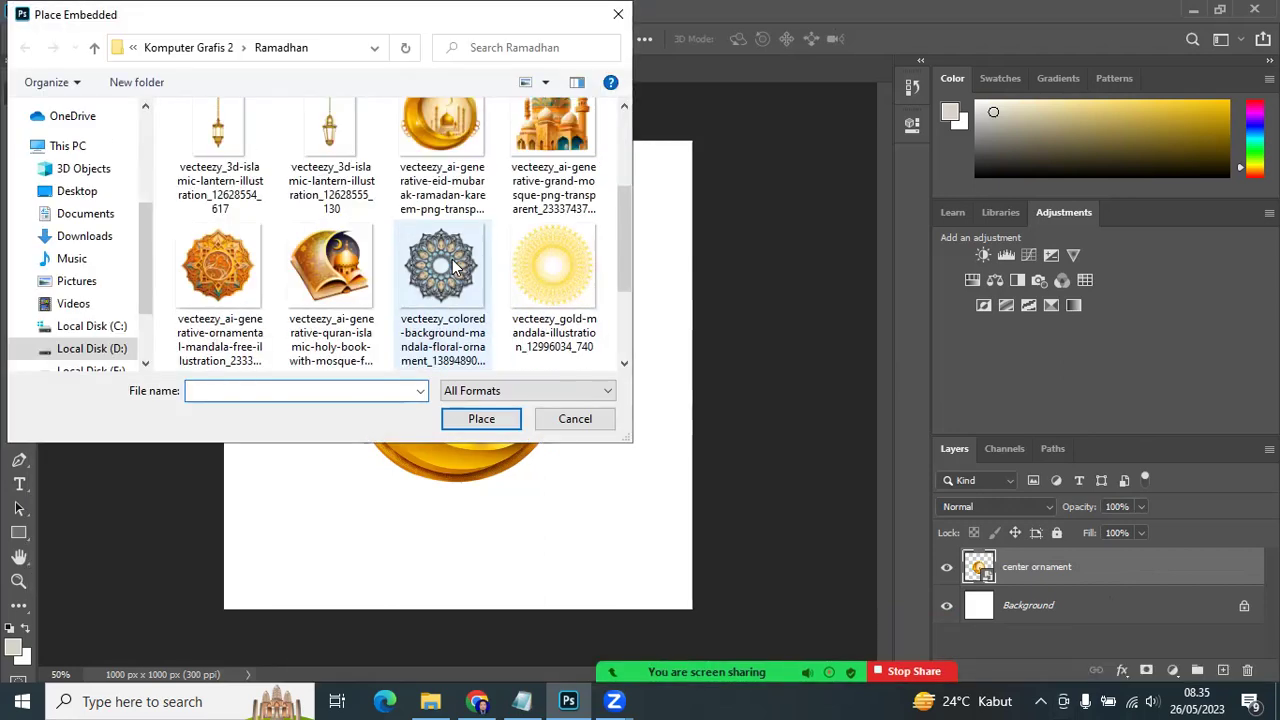
pyautogui.click(376, 182)
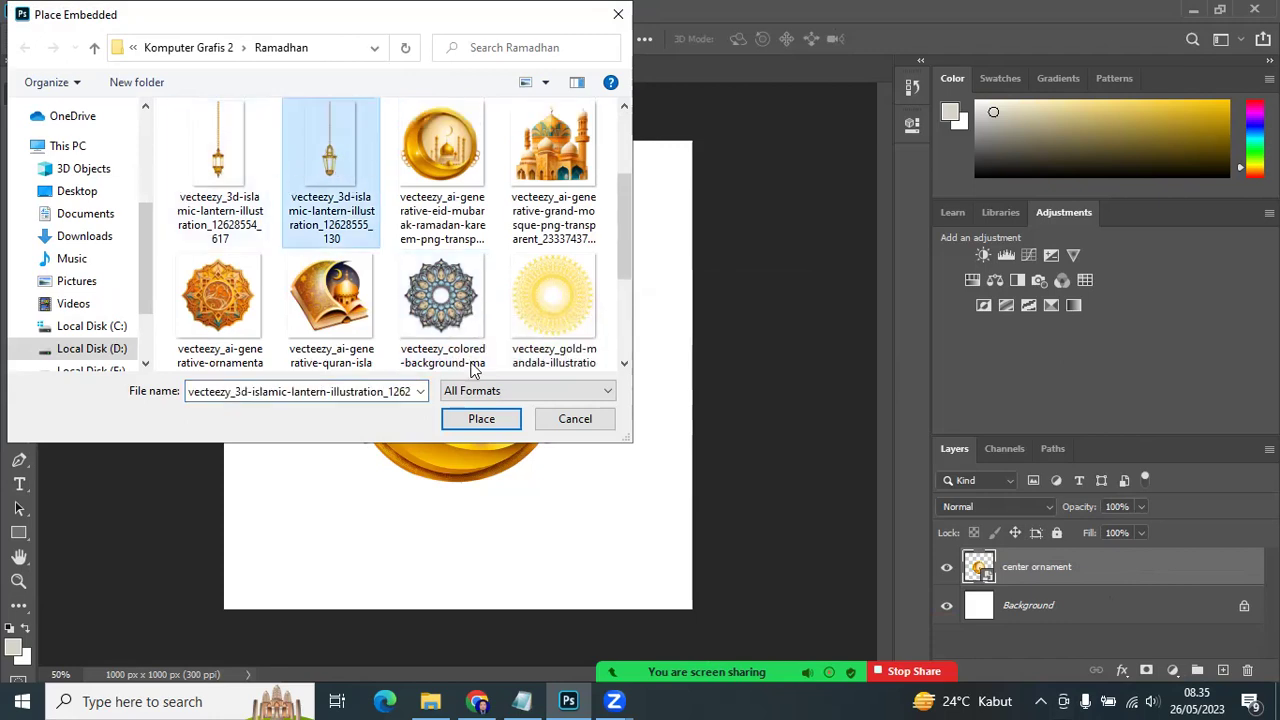
pyautogui.click(484, 419)
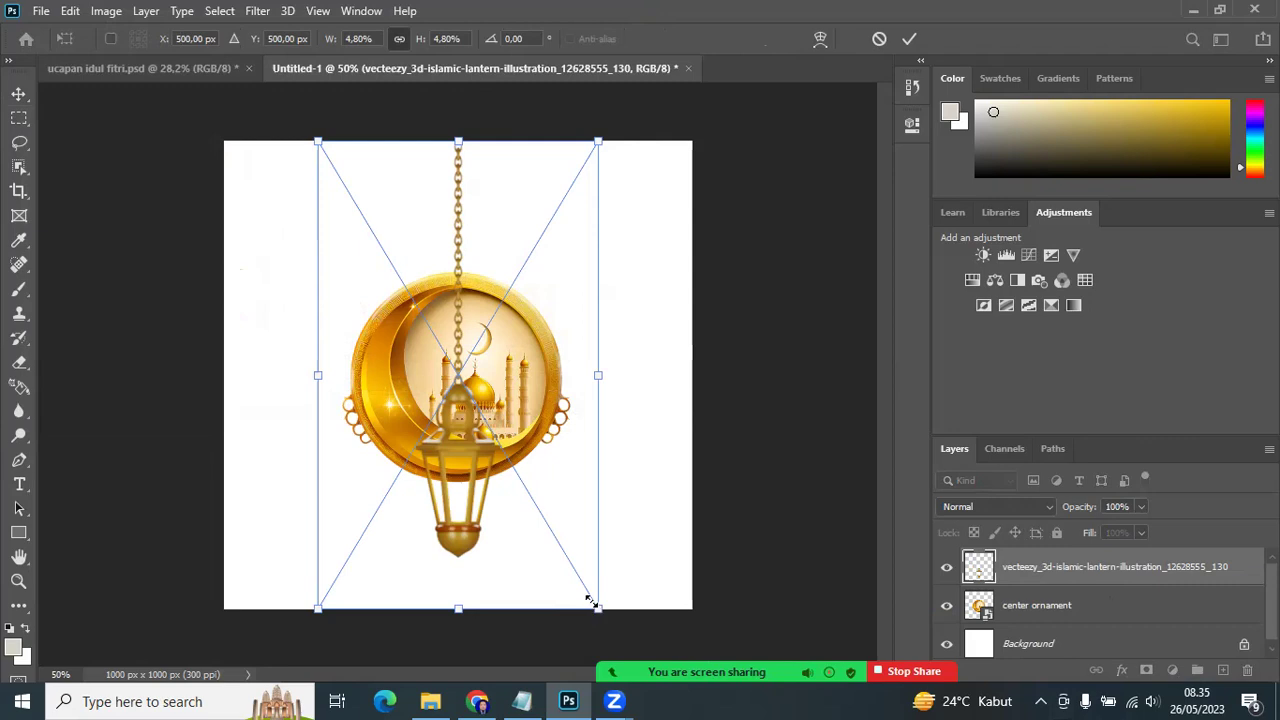
# Step: Shrink the lantern to 3.36% and move it to the canvas's top left
pyautogui.moveTo(592, 602); pyautogui.dragTo(484, 484)
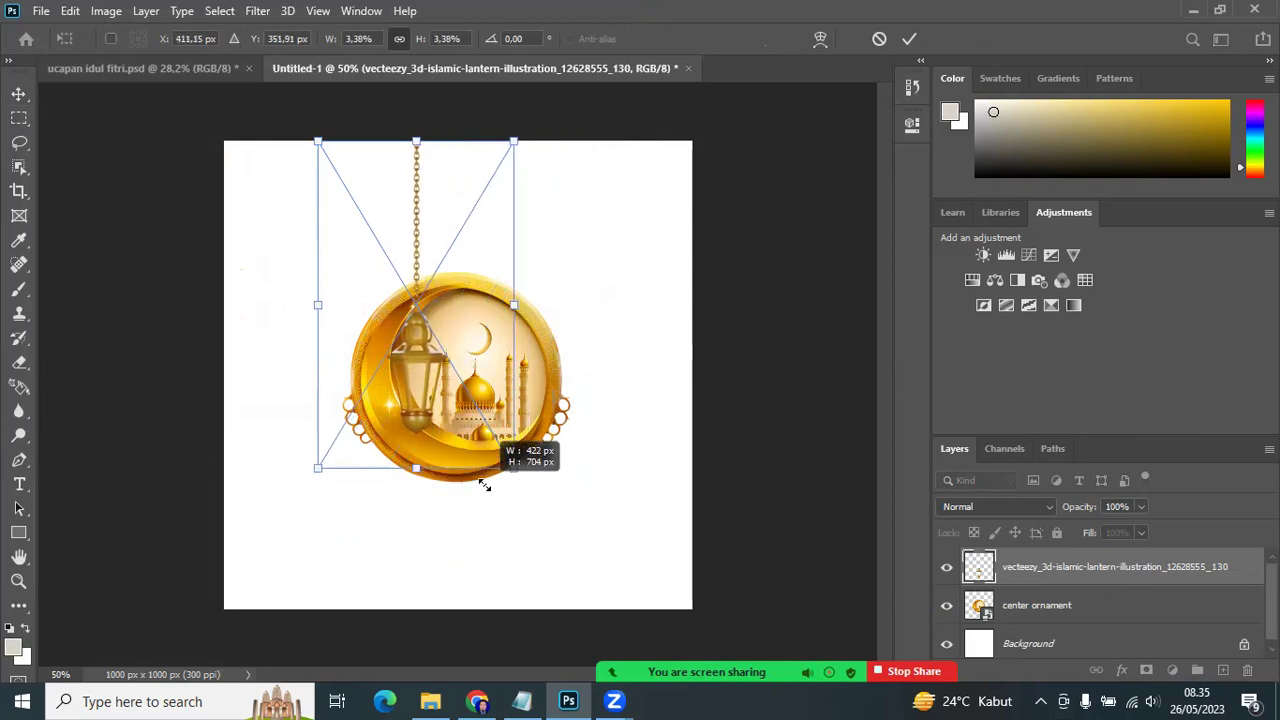
pyautogui.moveTo(423, 214); pyautogui.dragTo(309, 168)
pyautogui.press('Right')
pyautogui.press('Right')
pyautogui.press('Right')
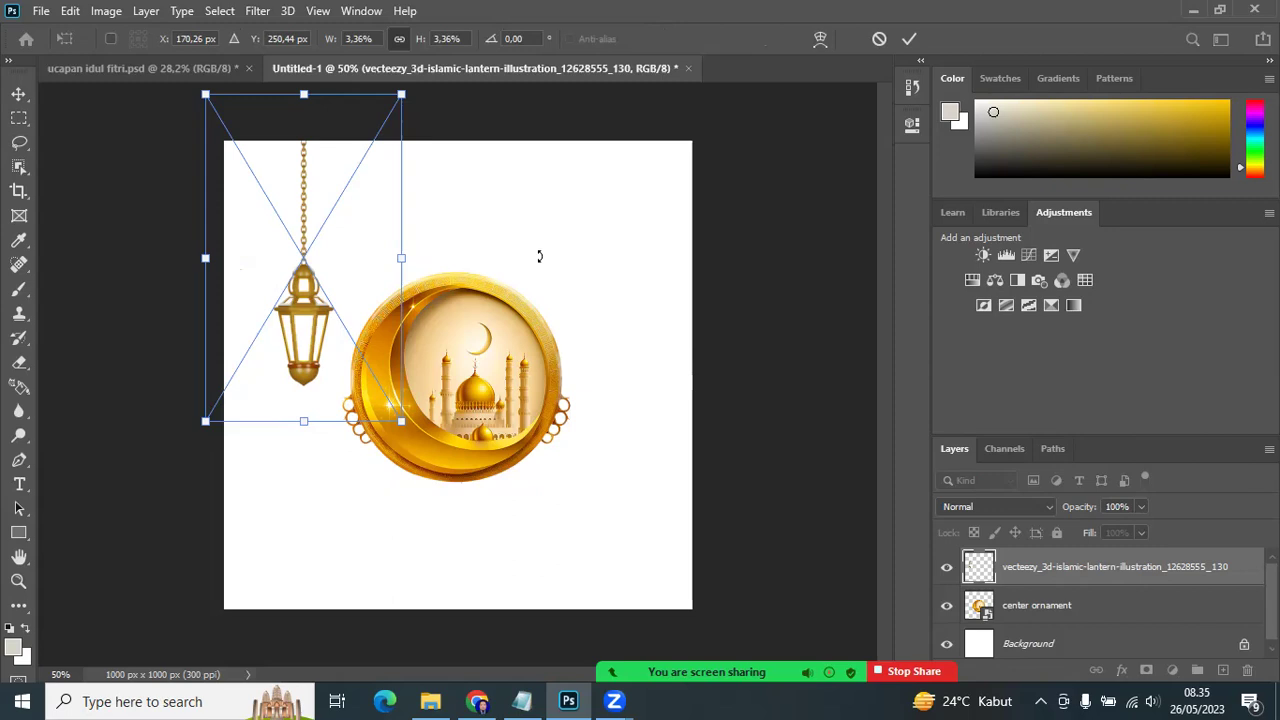
# Step: Commit the lantern's placement and rename its layer 'lentera 1'
pyautogui.click(1064, 571)
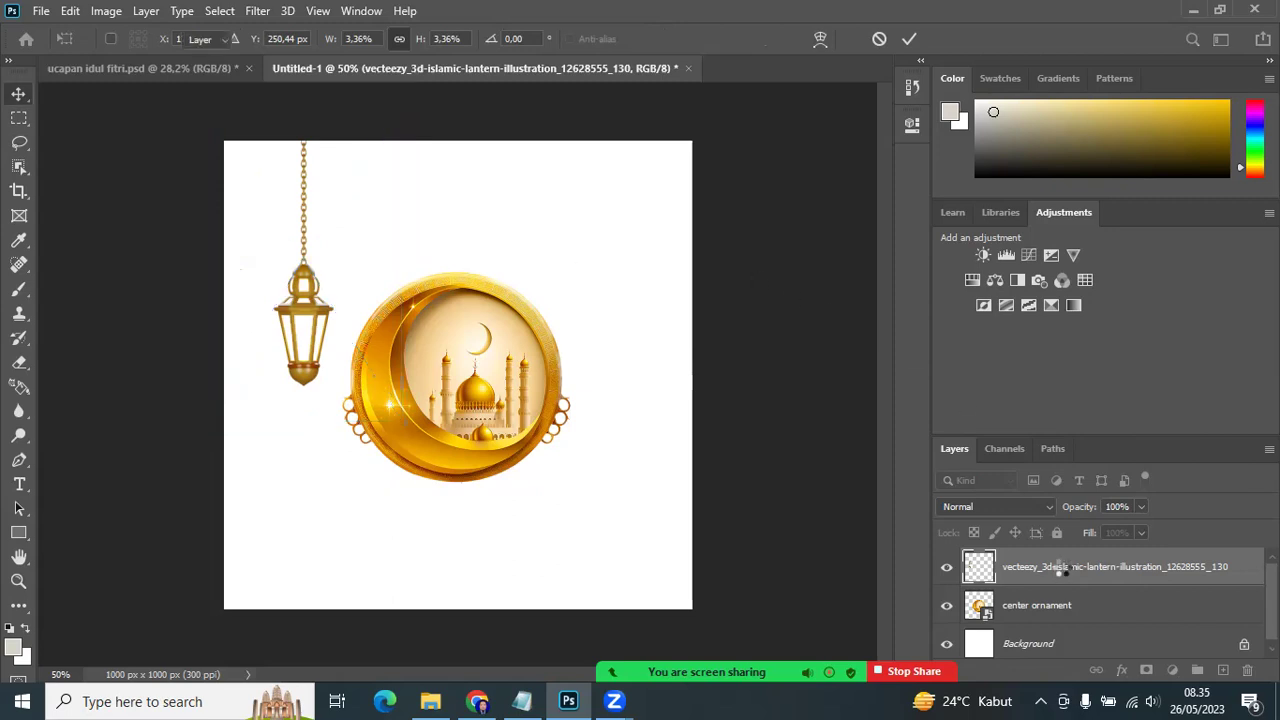
pyautogui.doubleClick(1066, 569)
pyautogui.write('lentera 1')
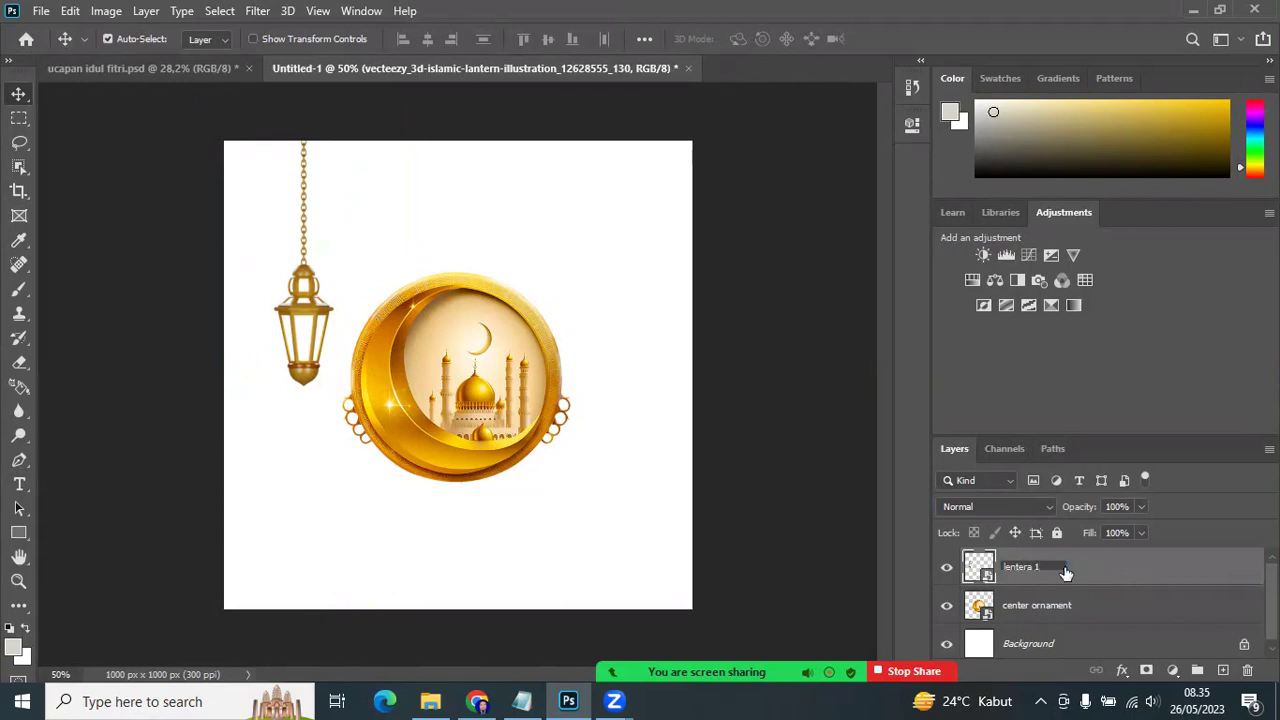
pyautogui.press('Return')
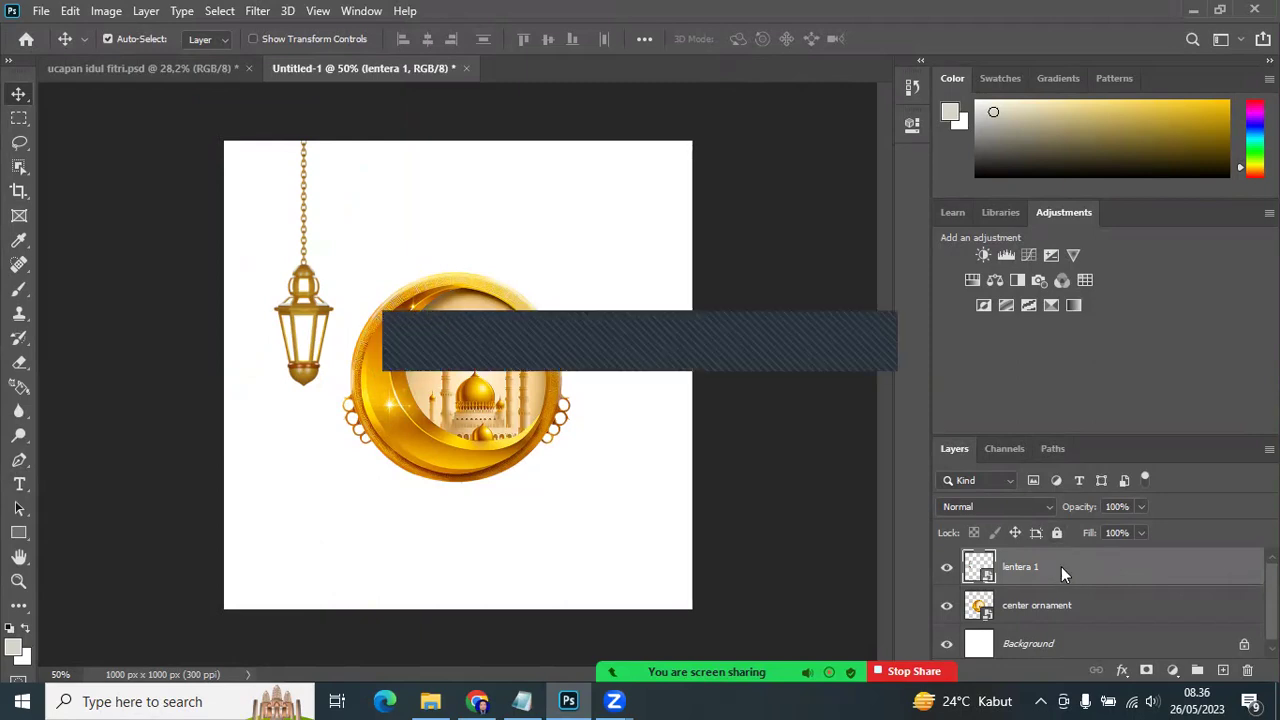
# Step: Duplicate the layer as 'lentera 2' and move the copy to the canvas's right side
pyautogui.rightClick(1061, 571)
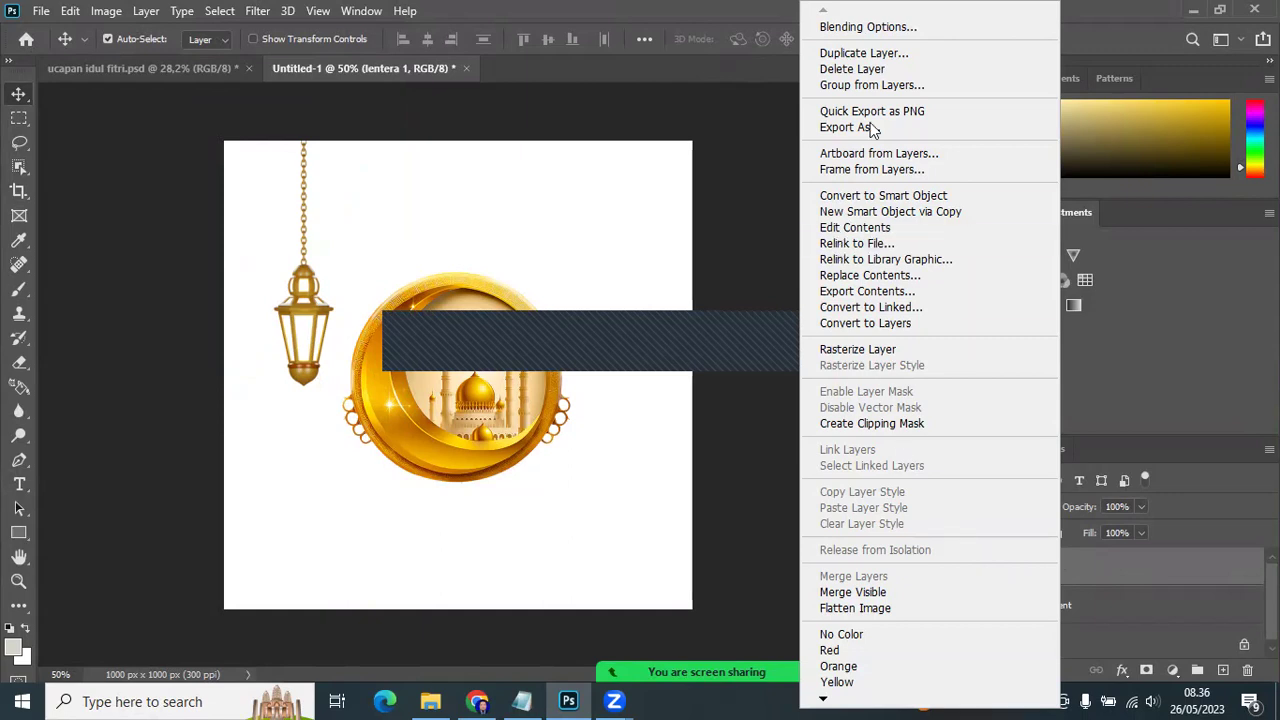
pyautogui.click(879, 55)
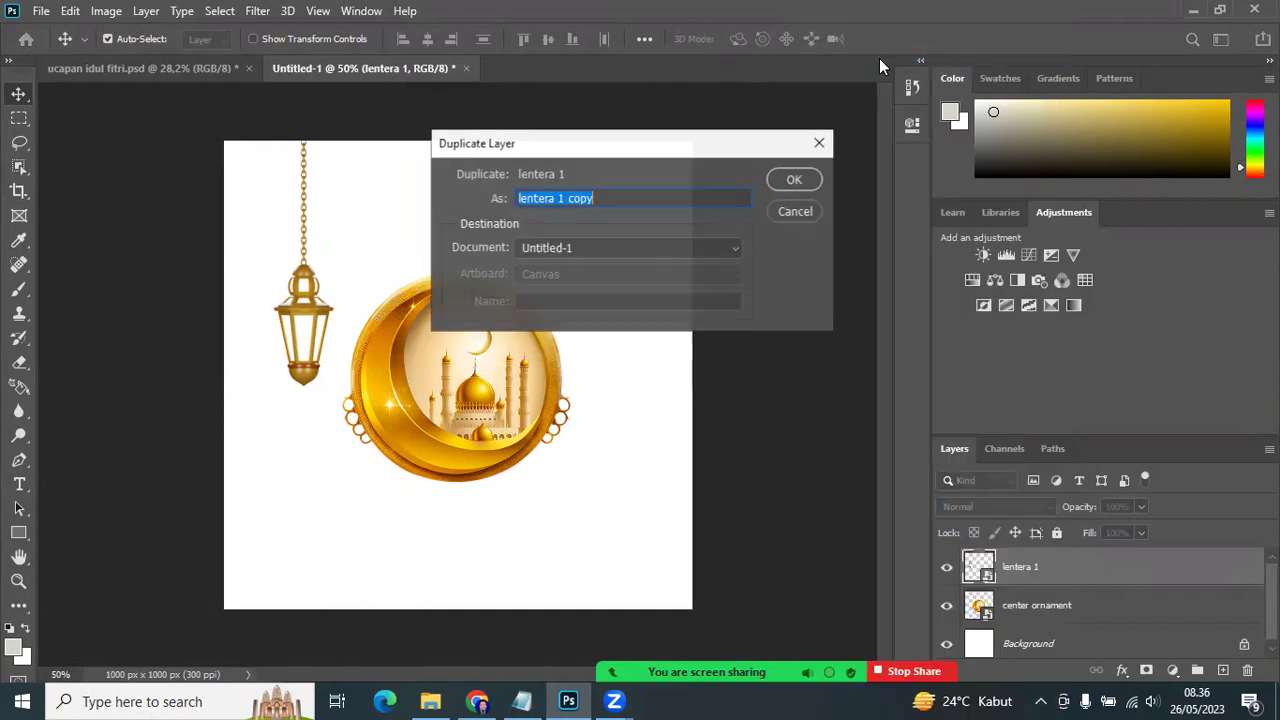
pyautogui.moveTo(634, 196); pyautogui.dragTo(563, 196)
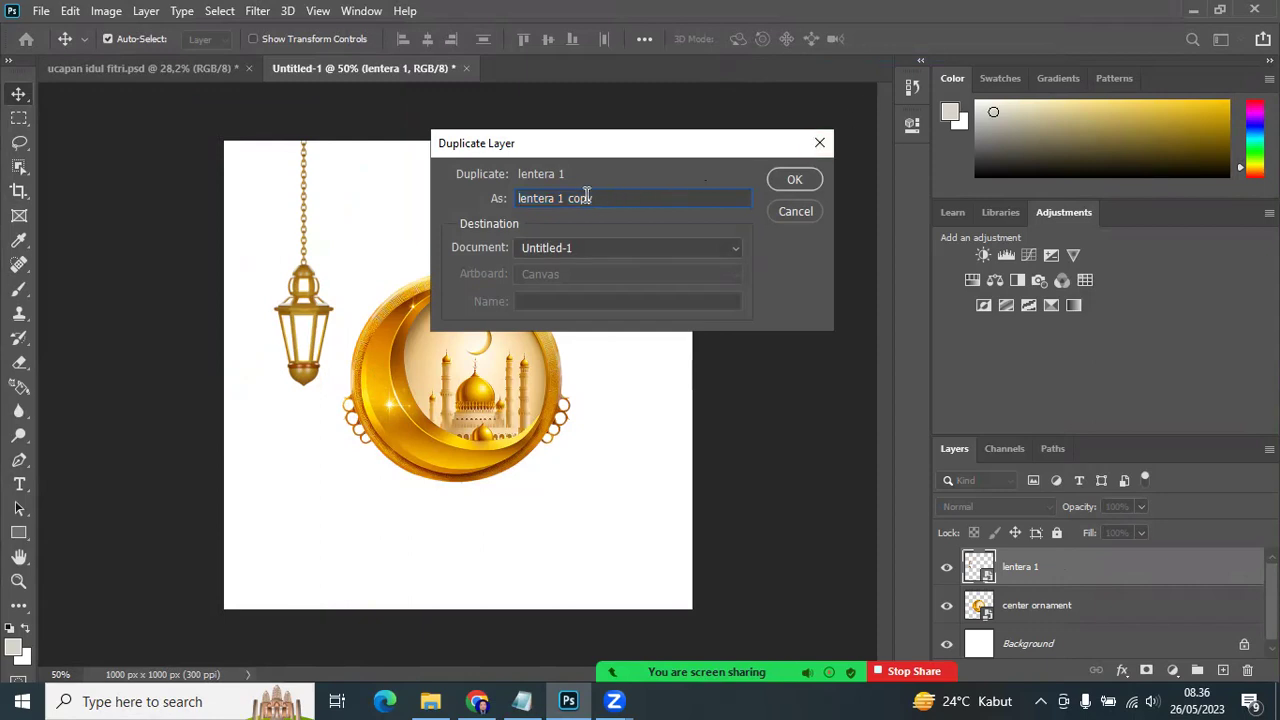
pyautogui.write('2')
pyautogui.press('Return')
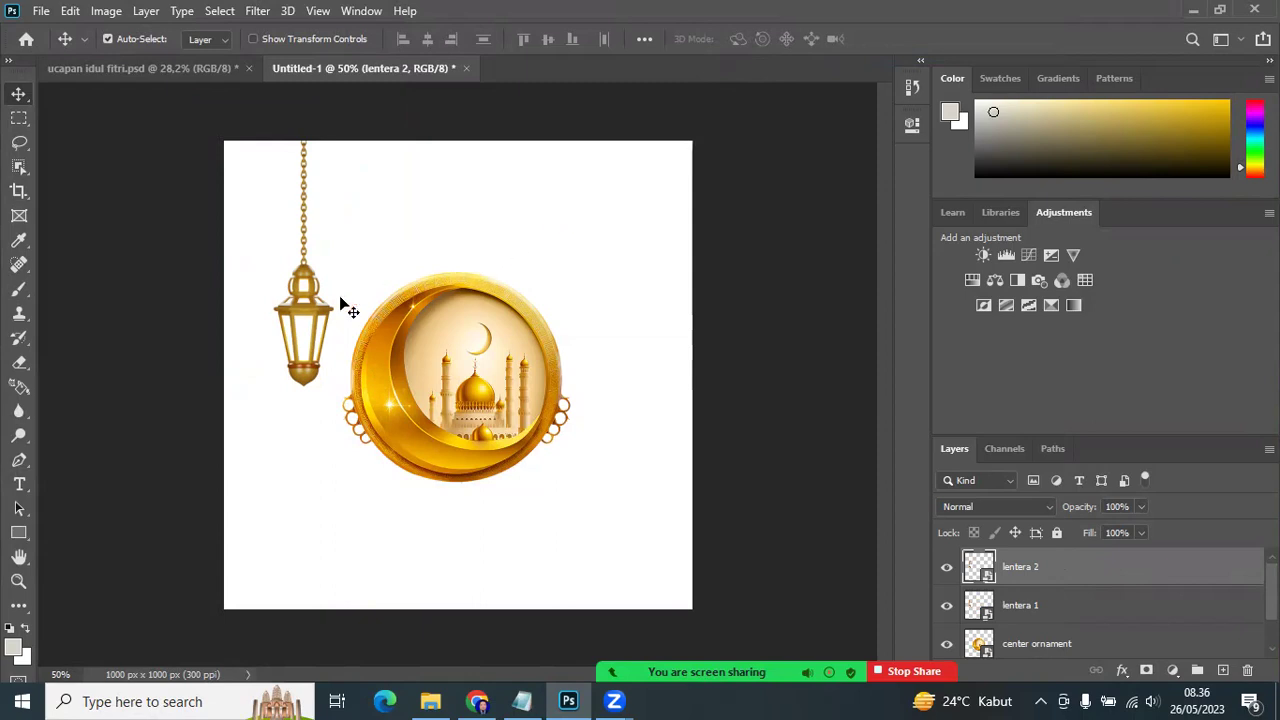
pyautogui.moveTo(295, 308)
pyautogui.mouseDown()
pyautogui.moveTo(616, 377)
pyautogui.moveTo(621, 222)
pyautogui.moveTo(619, 331)
pyautogui.mouseUp()
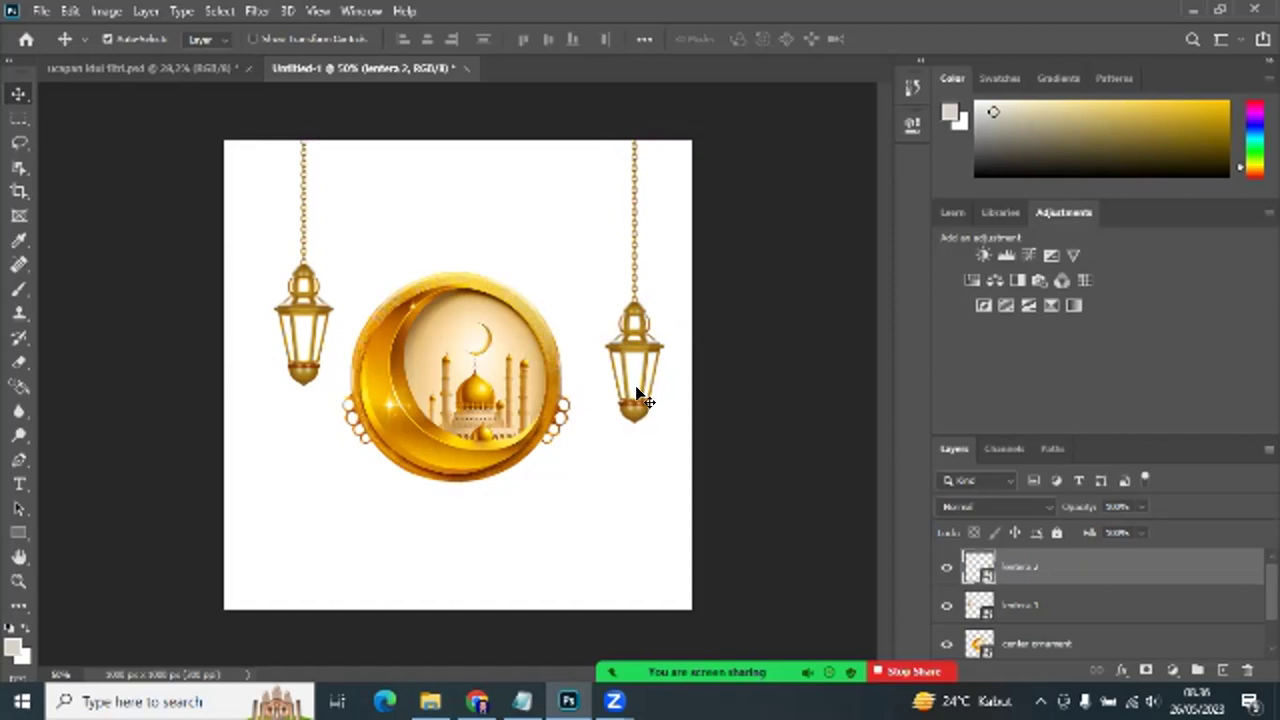
# Step: Duplicate lentera 2 as 'lentera 3', then delete the mistaken copy
pyautogui.rightClick(1044, 577)
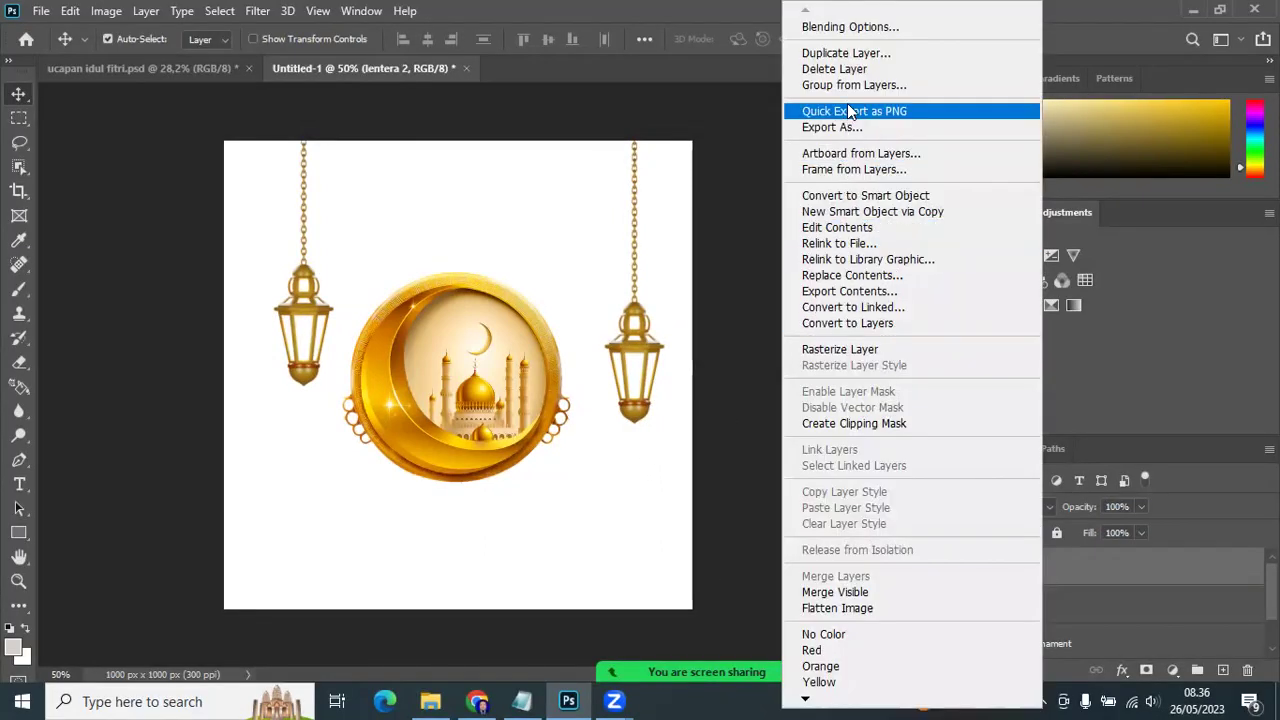
pyautogui.click(846, 53)
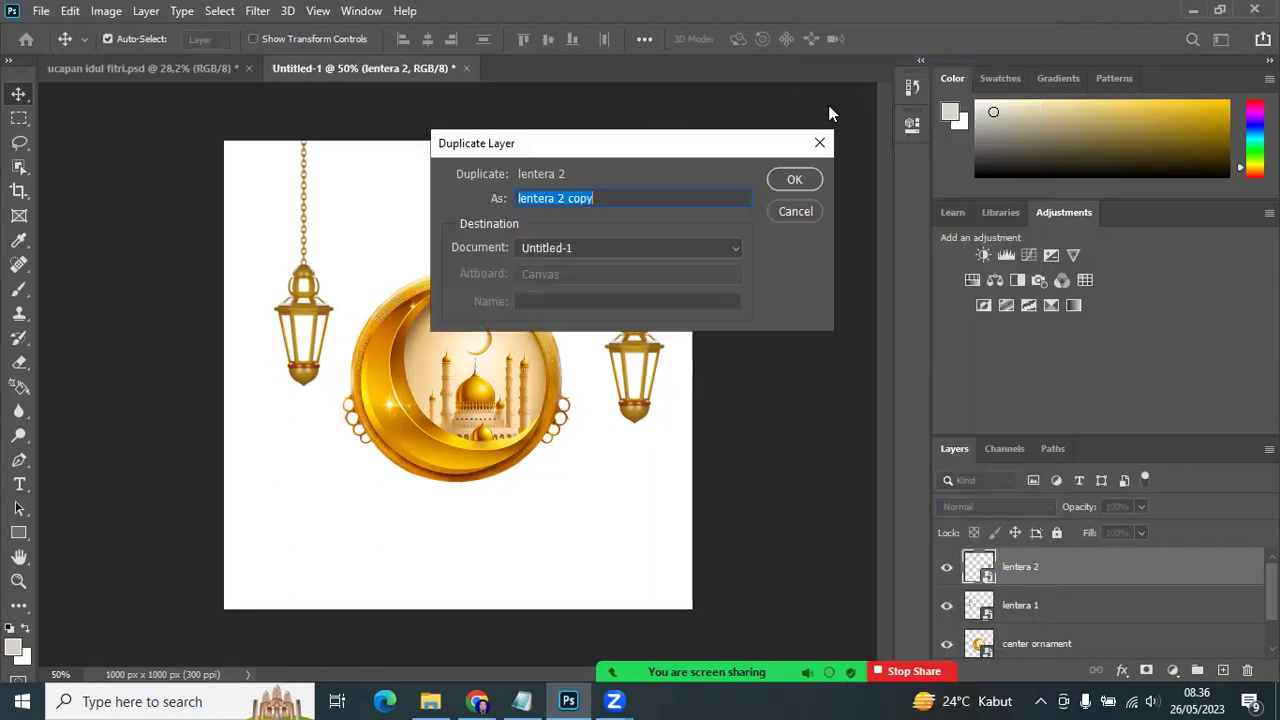
pyautogui.doubleClick(586, 199)
pyautogui.write('3')
pyautogui.click(794, 180)
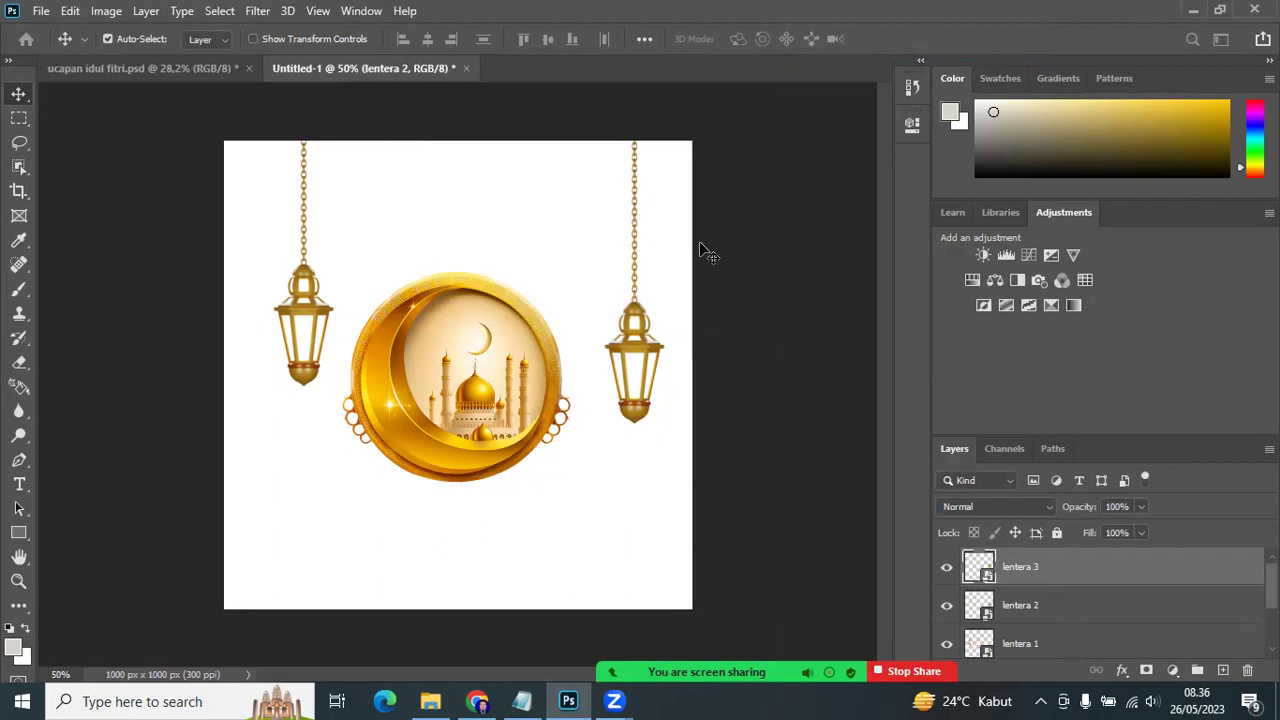
pyautogui.moveTo(634, 357); pyautogui.dragTo(521, 225)
pyautogui.moveTo(651, 349); pyautogui.dragTo(657, 357)
pyautogui.press('Delete')
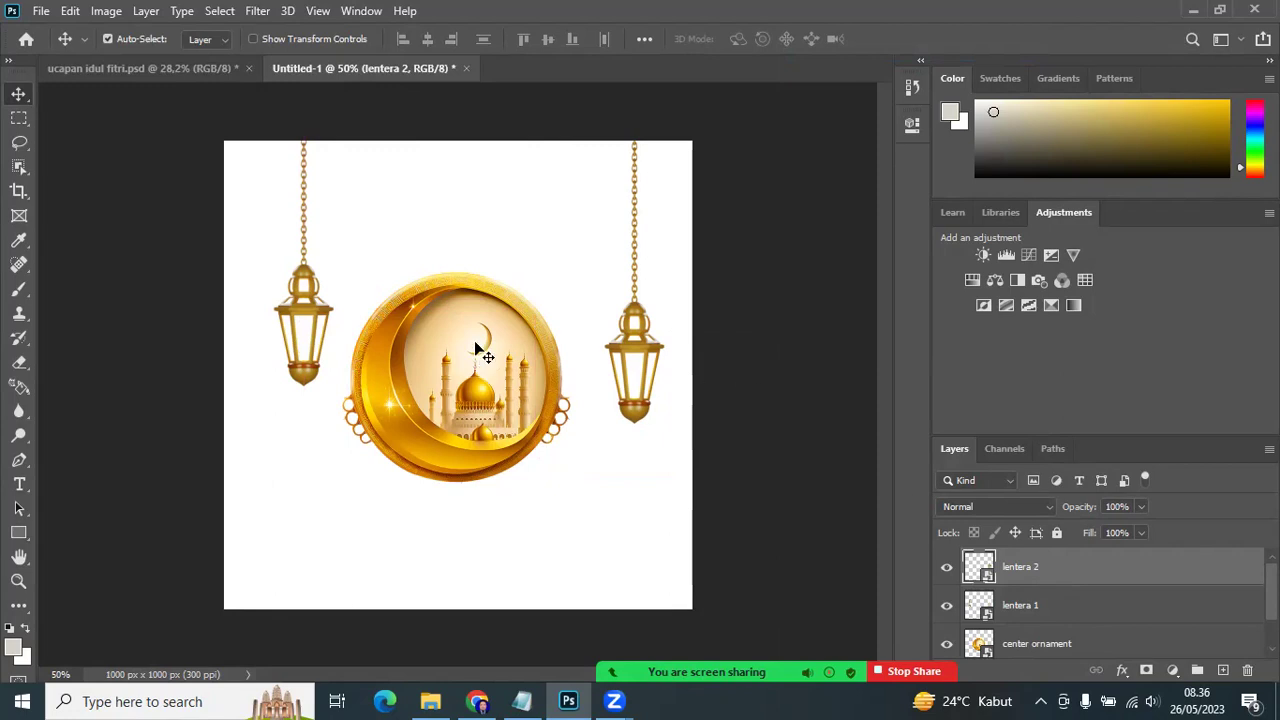
# Step: Duplicate lentera 2 again as 'lentera 3' and hang it above the ornament, right of centre
pyautogui.click(336, 360)
pyautogui.click(305, 295)
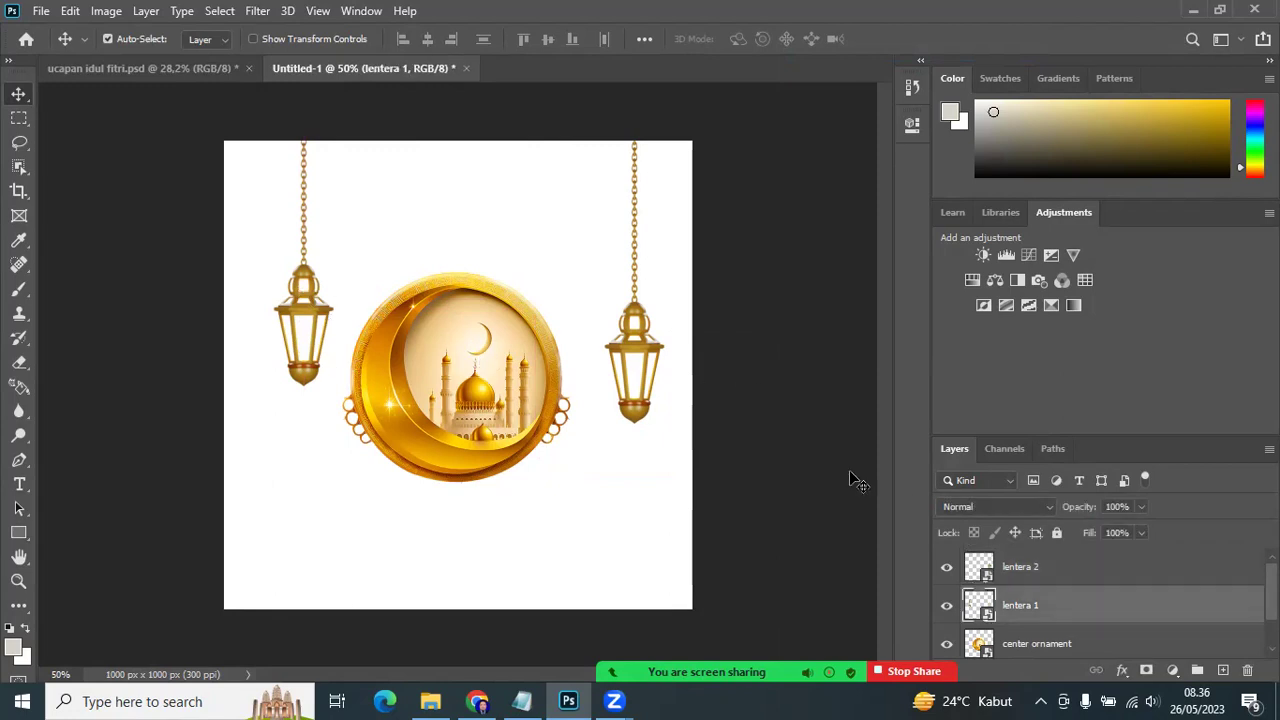
pyautogui.scroll(-2, 1020, 590)
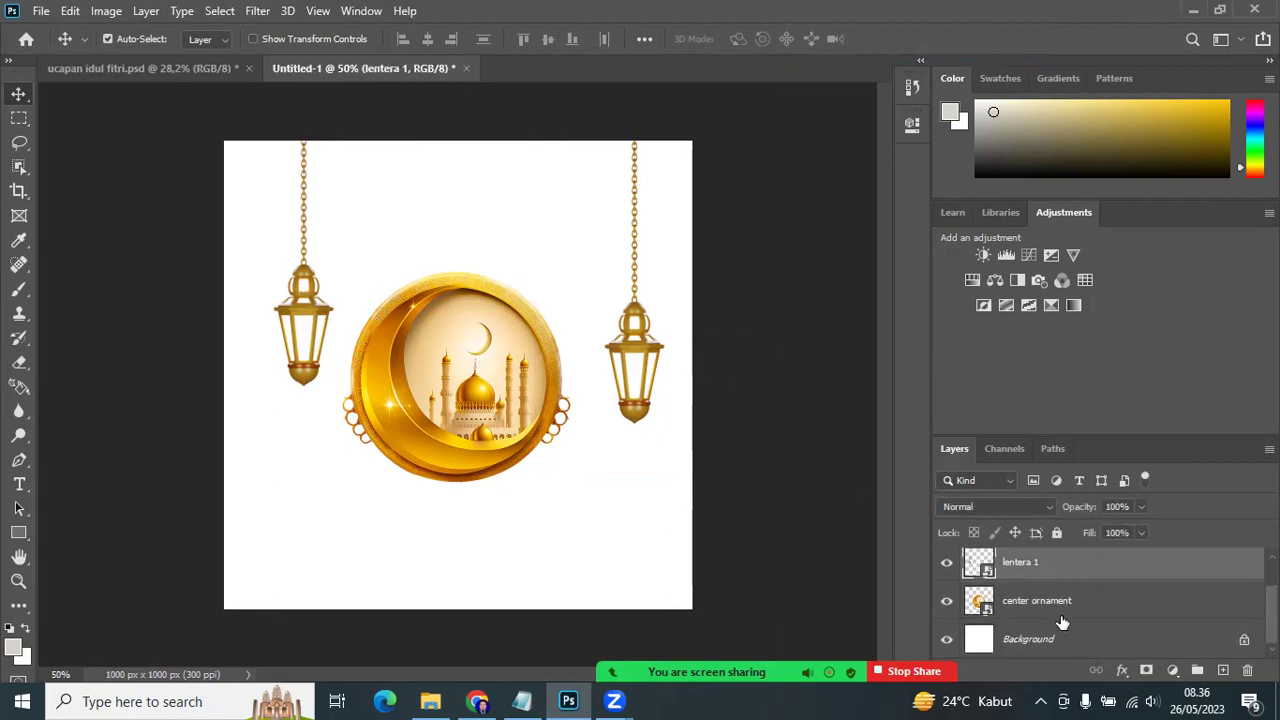
pyautogui.scroll(2, 1050, 625)
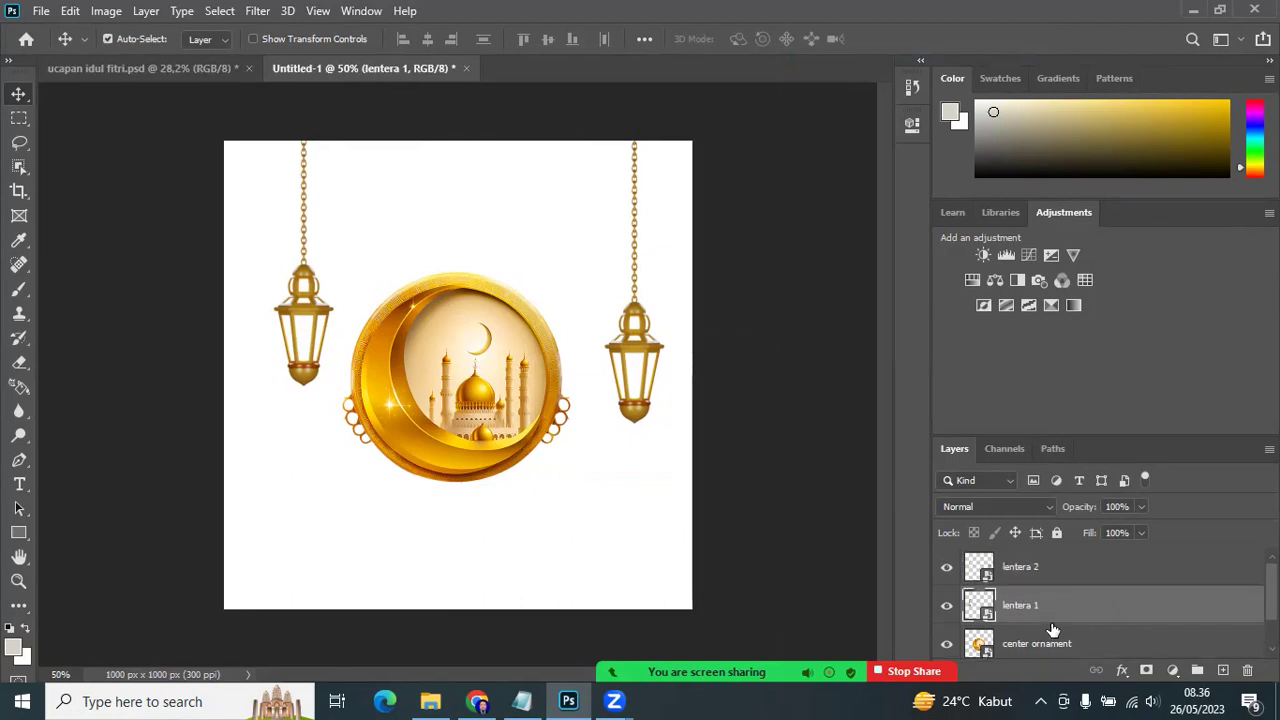
pyautogui.click(1024, 572)
pyautogui.rightClick(1023, 570)
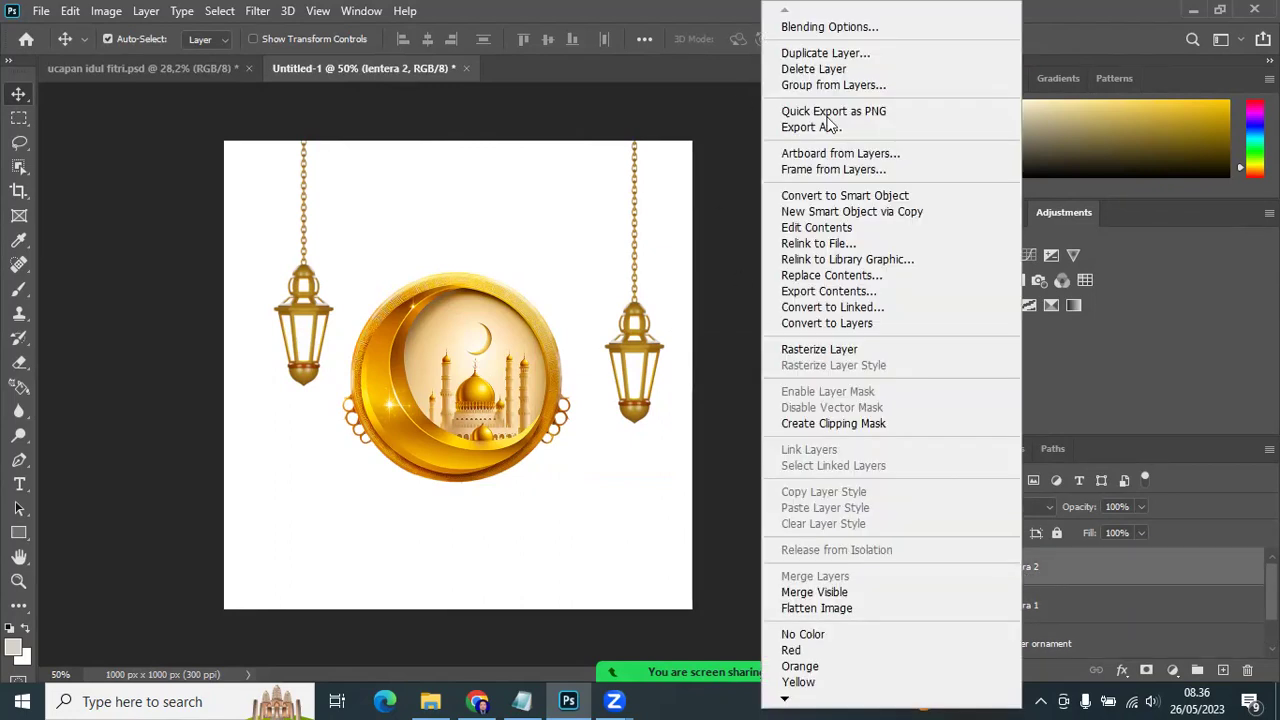
pyautogui.click(828, 53)
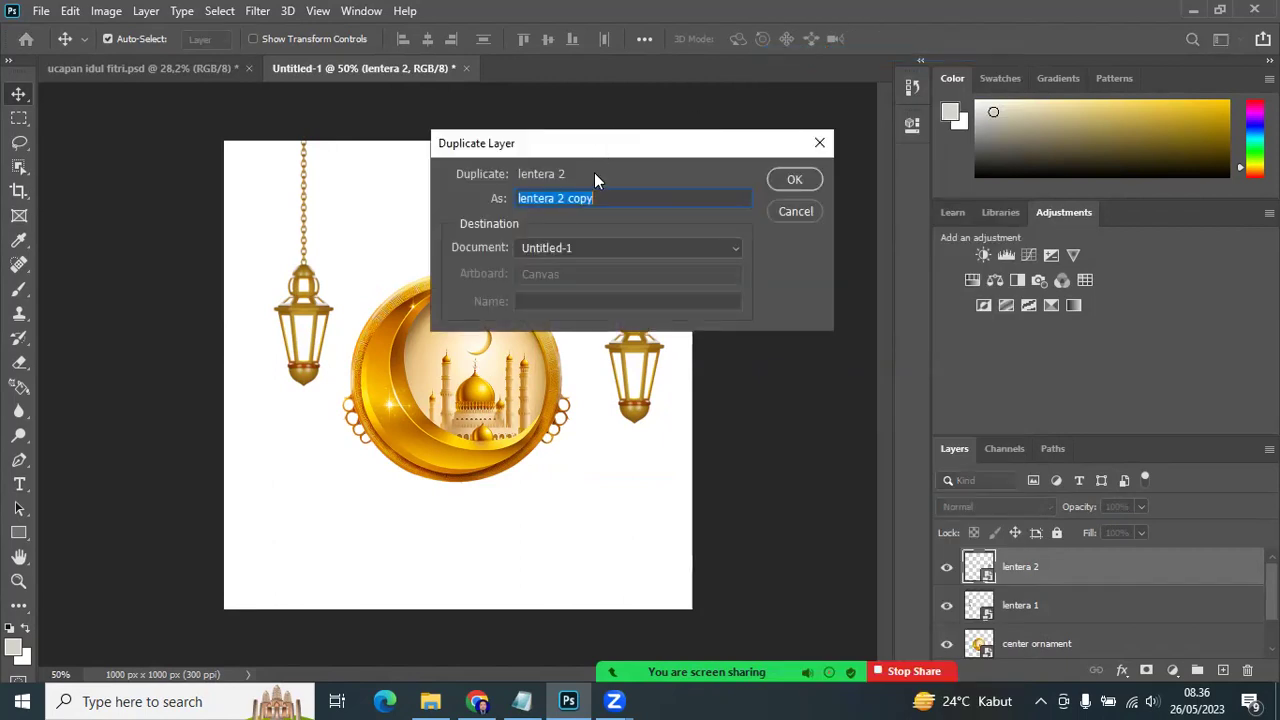
pyautogui.press('BackSpace')
pyautogui.press('BackSpace')
pyautogui.press('BackSpace')
pyautogui.press('Return')
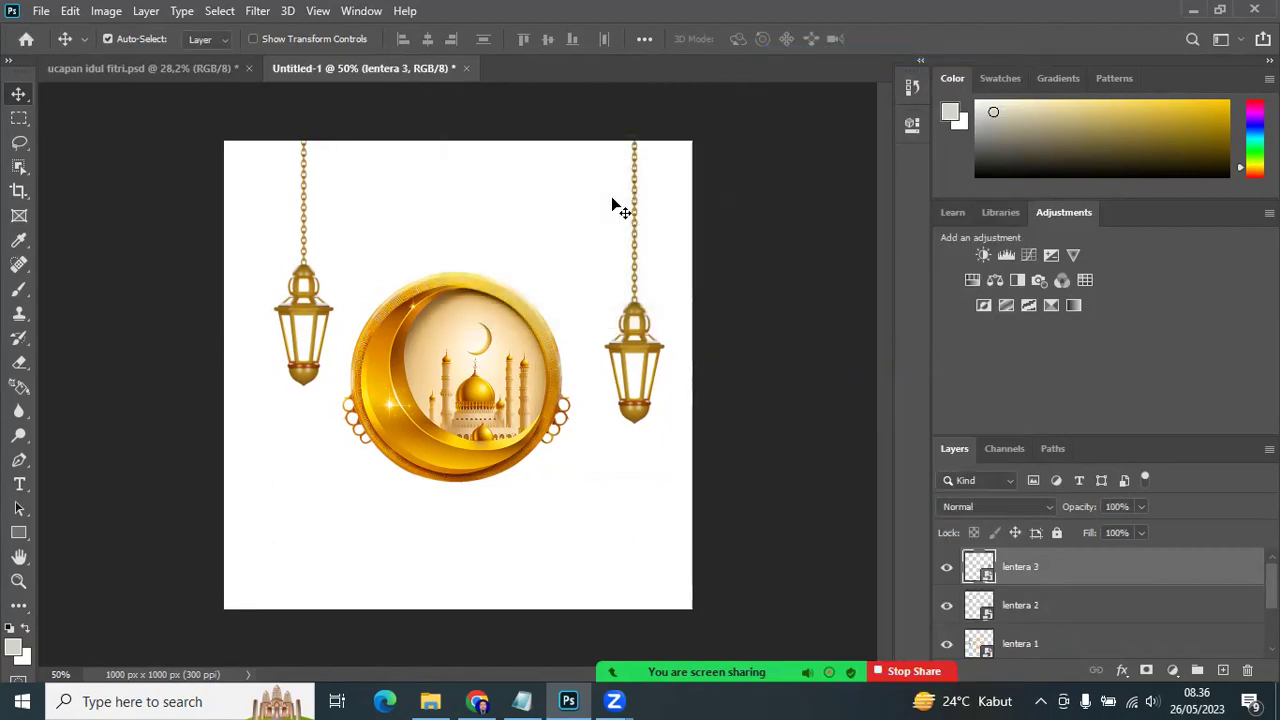
pyautogui.moveTo(614, 350)
pyautogui.mouseDown()
pyautogui.moveTo(535, 240)
pyautogui.moveTo(540, 228)
pyautogui.mouseUp()
pyautogui.click(791, 270)
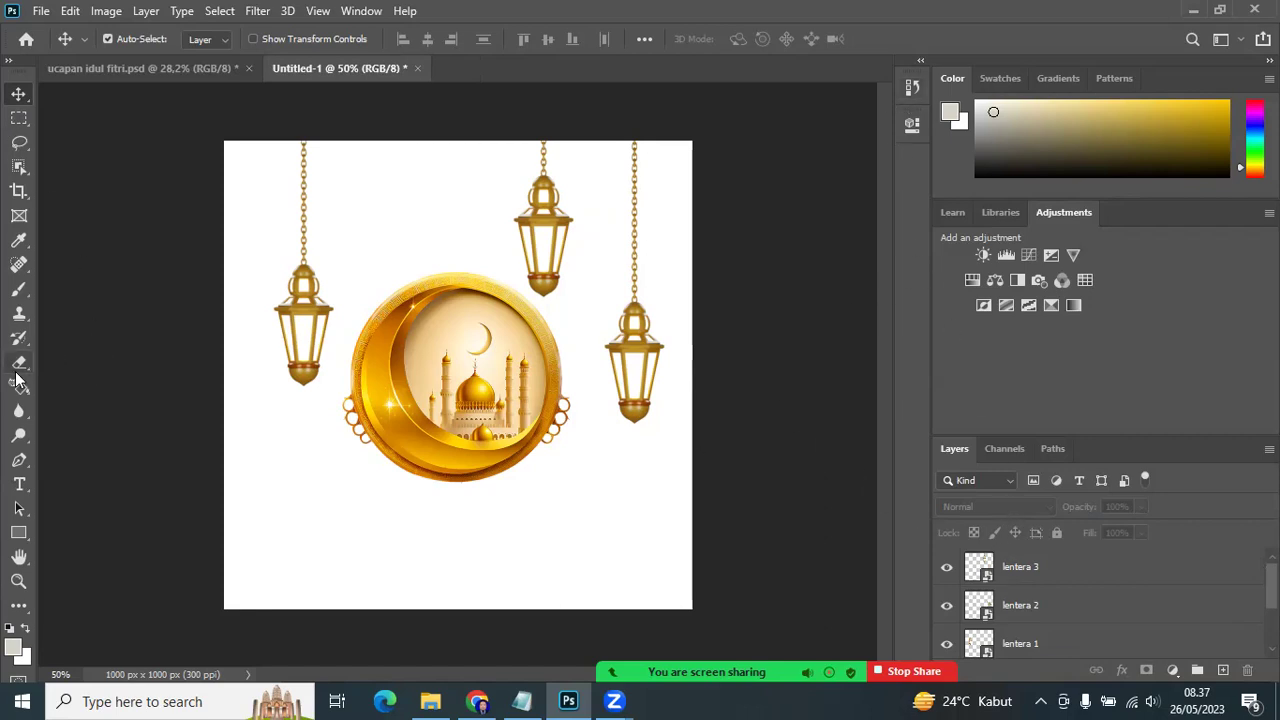
# Step: Type the two-line greeting 'selamat hari raya / idul fitri 1444 H' below the ornament
pyautogui.click(20, 486)
pyautogui.click(391, 531)
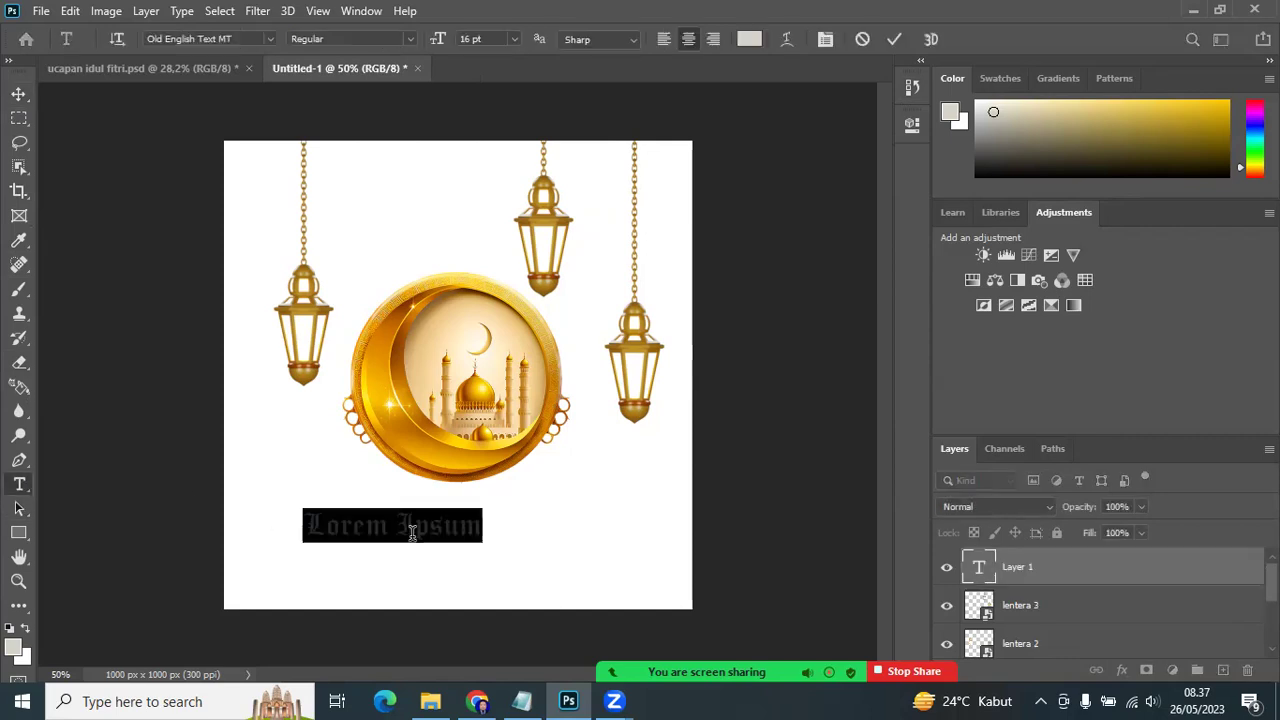
pyautogui.write('selamat')
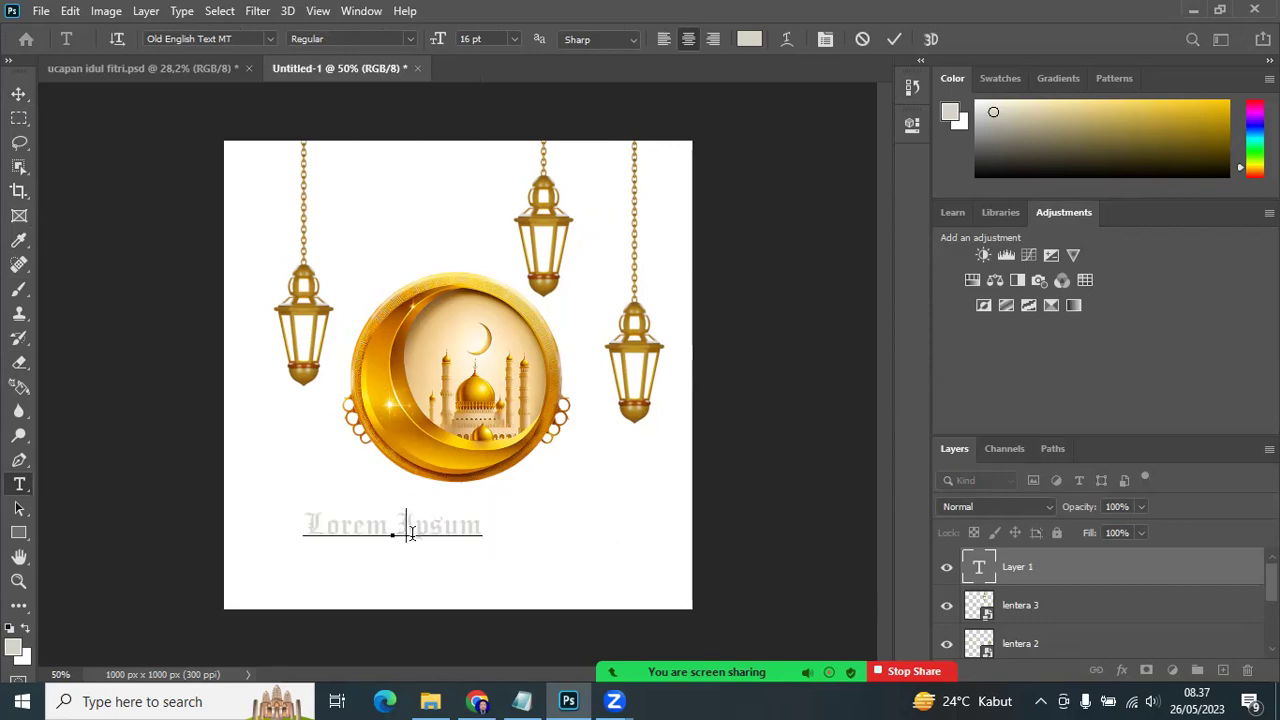
pyautogui.write(' hari raya ')
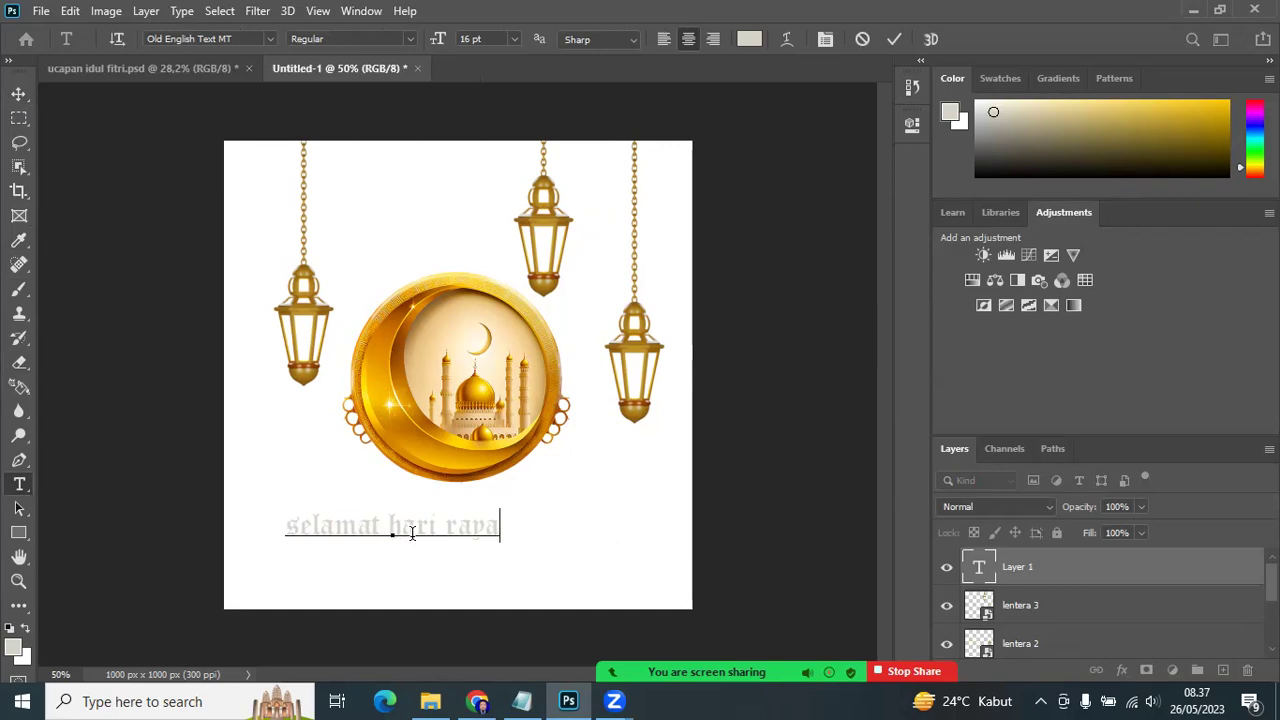
pyautogui.write('I')
pyautogui.write('4 ')
pyautogui.write('H')
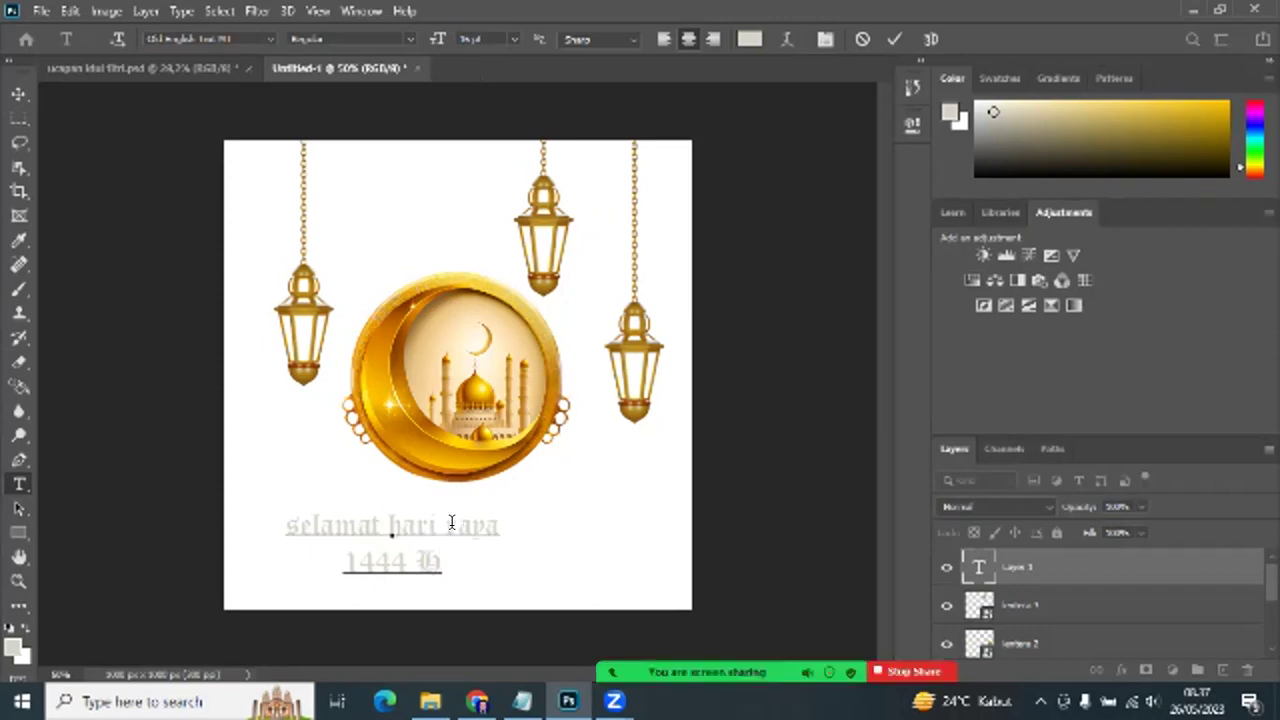
pyautogui.click(502, 526)
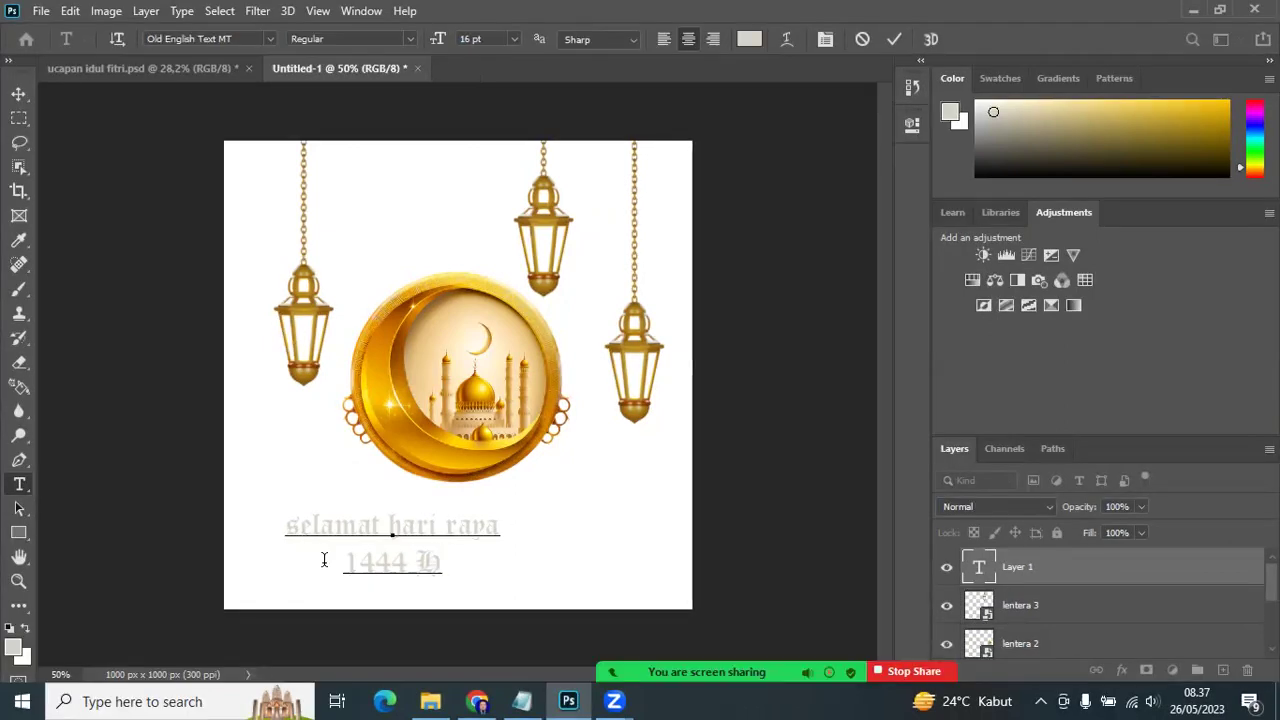
pyautogui.write('idul fitri ri')
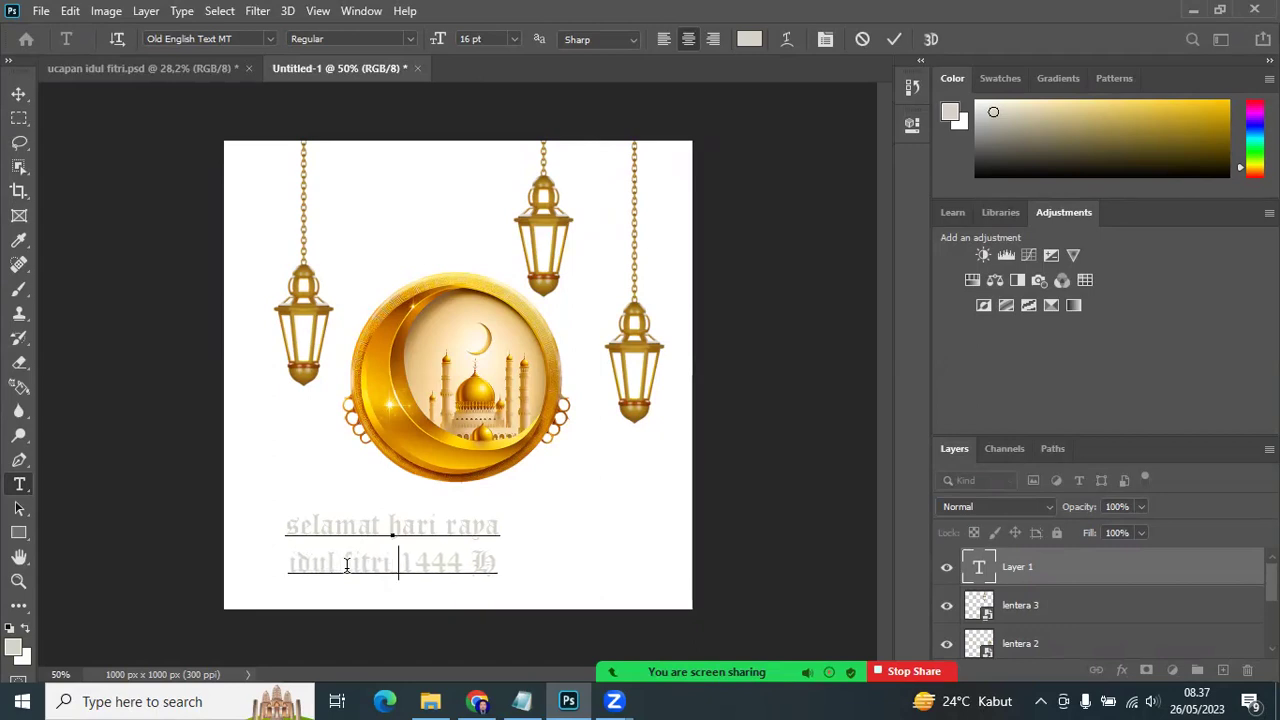
# Step: Colour the whole greeting near-black 060502 and commit the text
pyautogui.moveTo(496, 563); pyautogui.dragTo(244, 507)
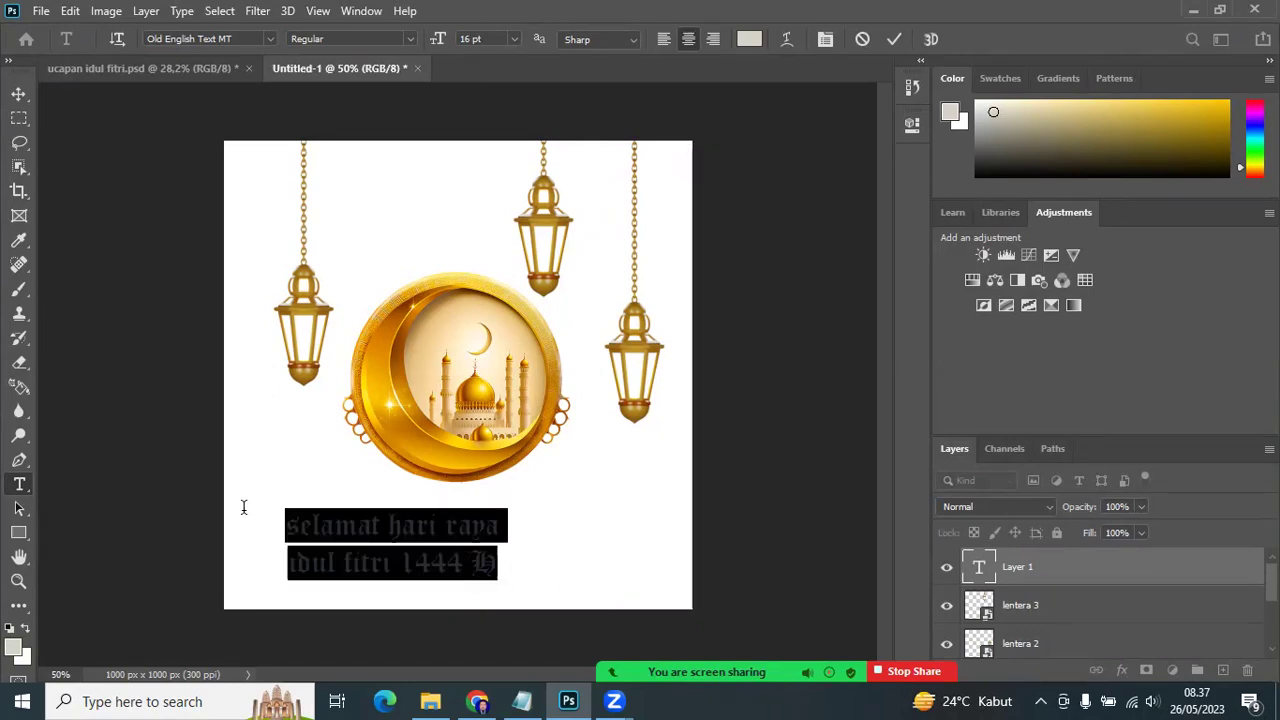
pyautogui.click(14, 645)
pyautogui.click(535, 362)
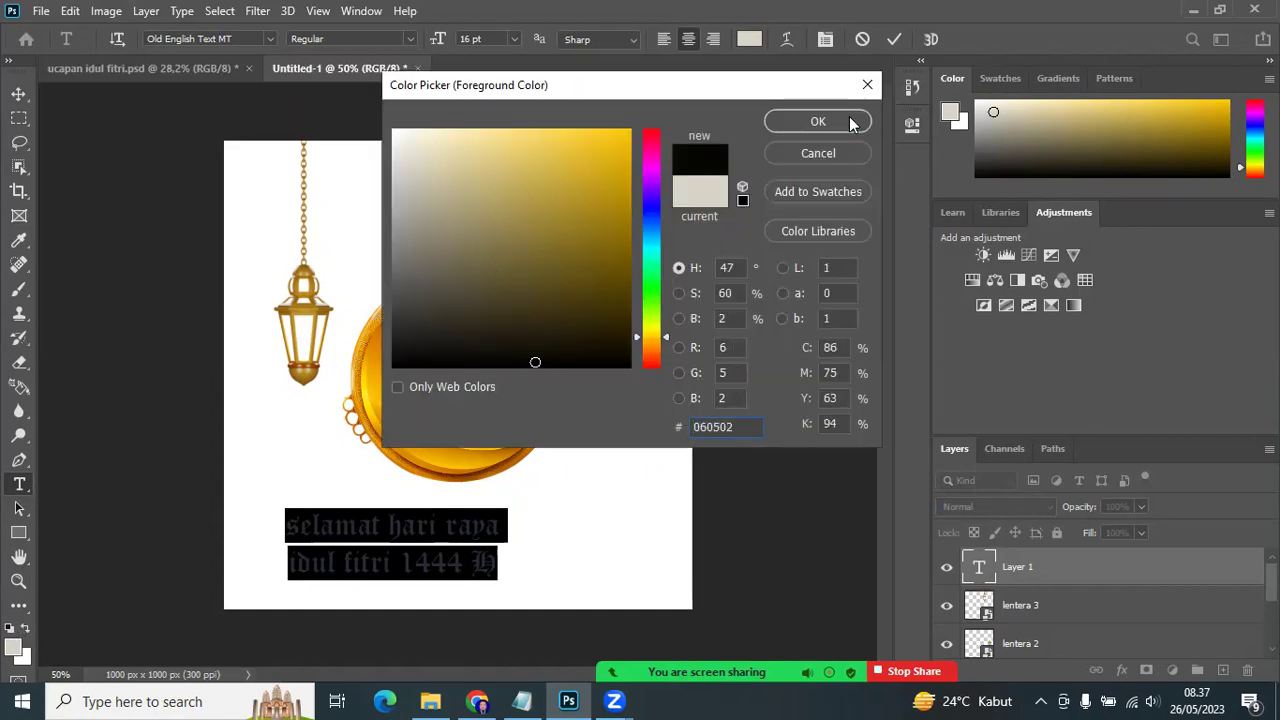
pyautogui.click(850, 121)
pyautogui.click(18, 93)
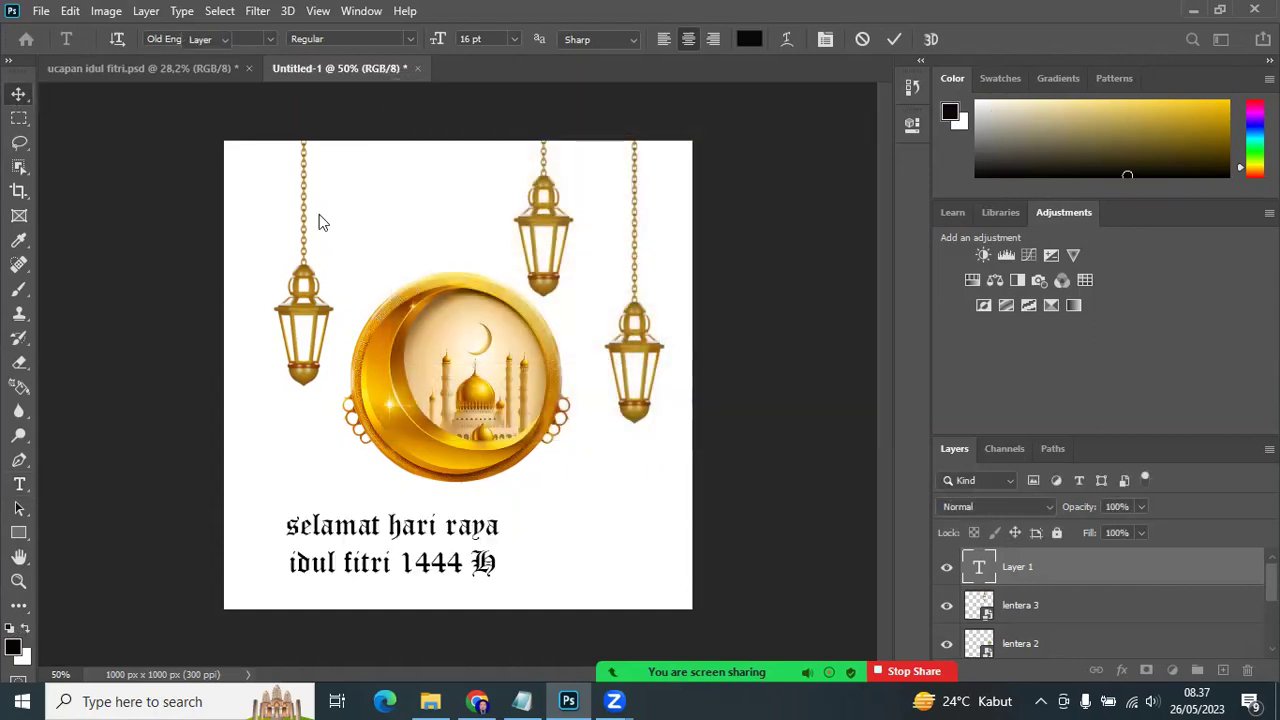
pyautogui.press('t')
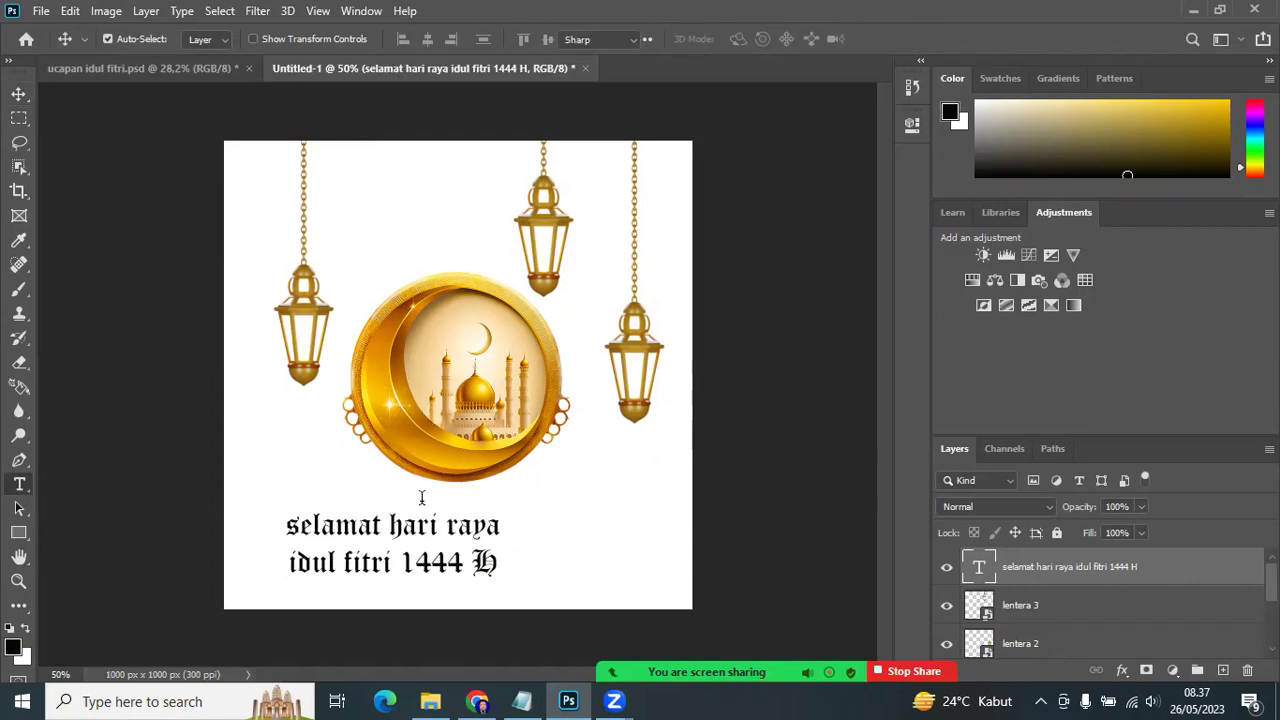
pyautogui.click(435, 520)
# Step: Move the greeting up under the roundel and raise the top-centre lantern up and right
pyautogui.click(18, 93)
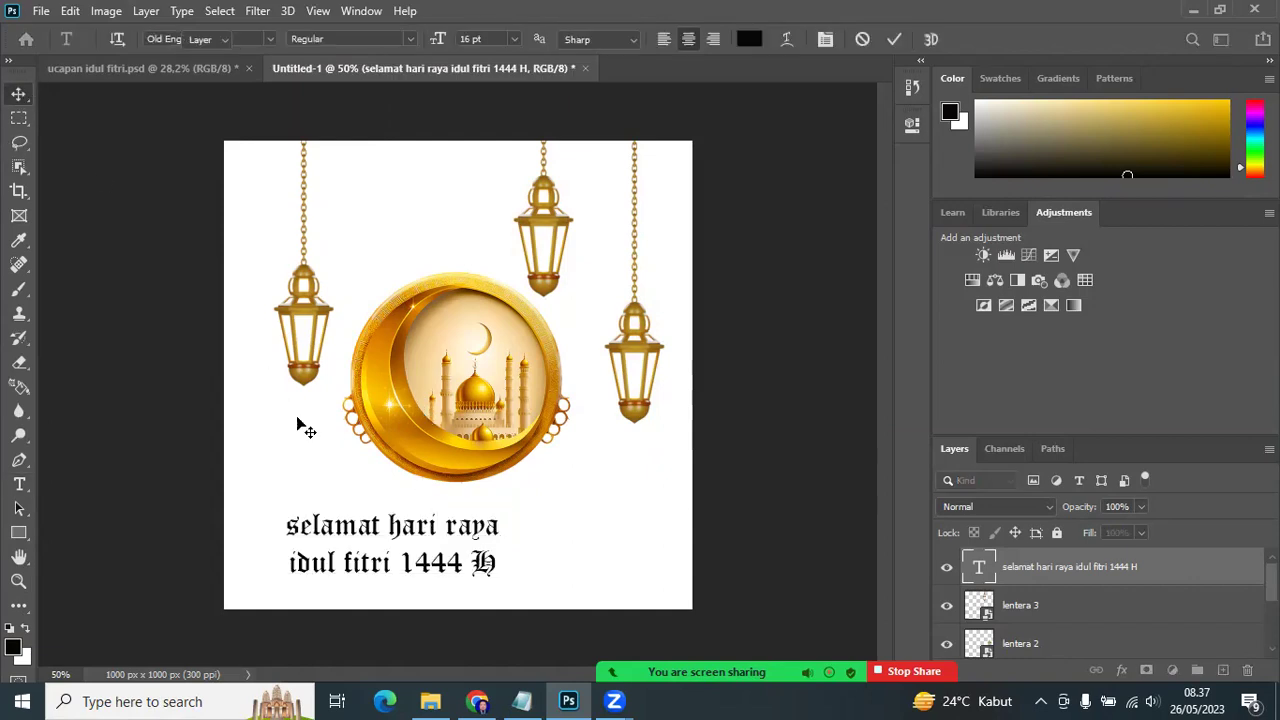
pyautogui.moveTo(376, 535); pyautogui.dragTo(436, 509)
pyautogui.click(466, 400)
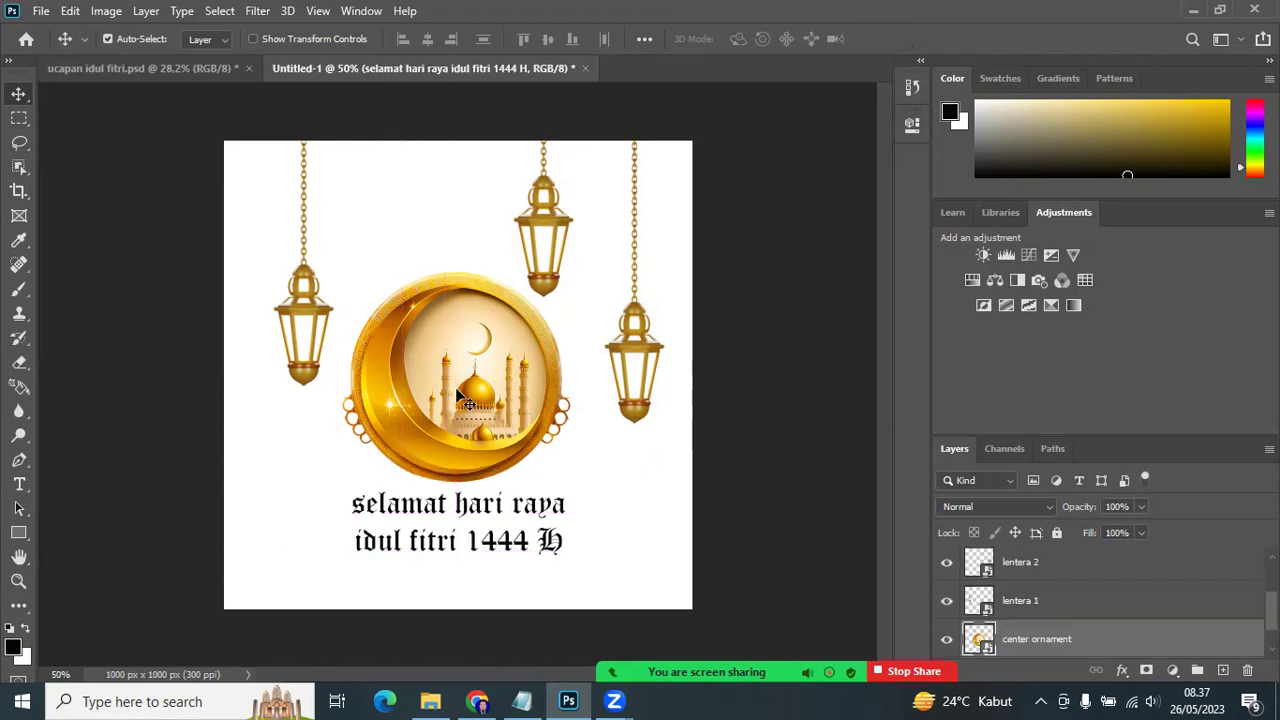
pyautogui.click(541, 216)
pyautogui.moveTo(548, 214); pyautogui.dragTo(562, 196)
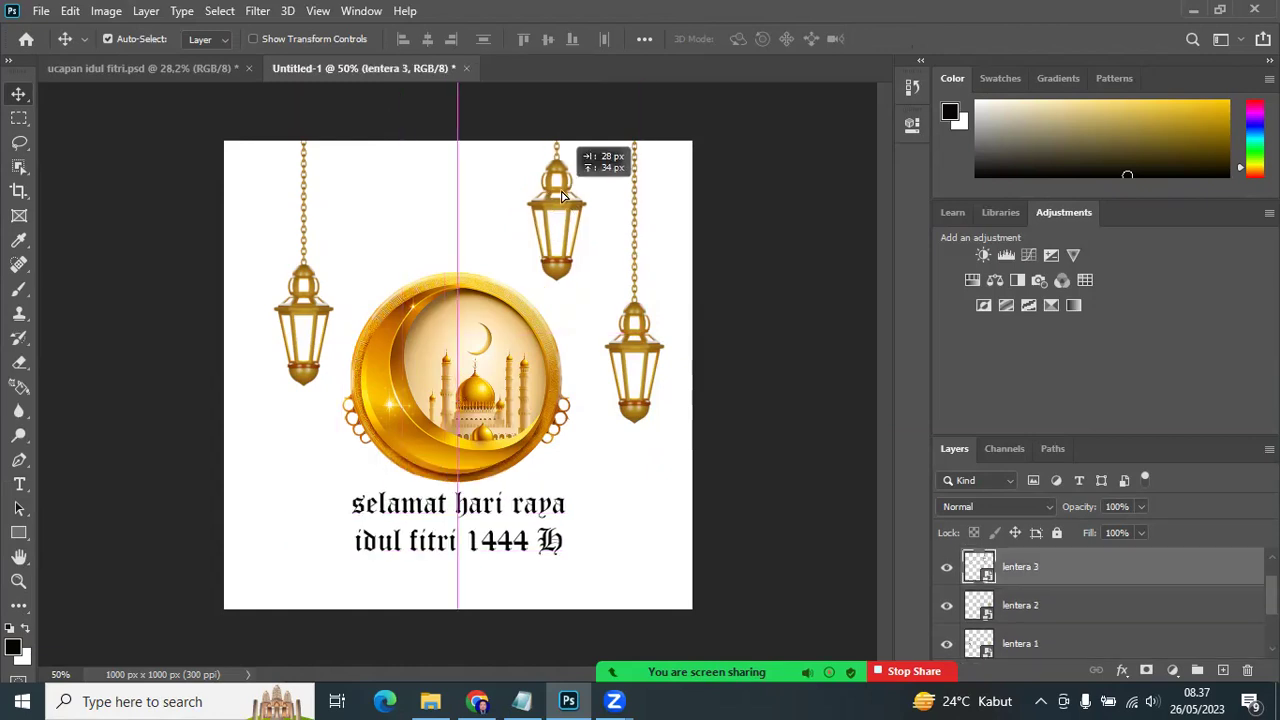
# Step: Raise the mosque roundel about 26 px and the greeting about 22 px, then select all text
pyautogui.click(457, 344)
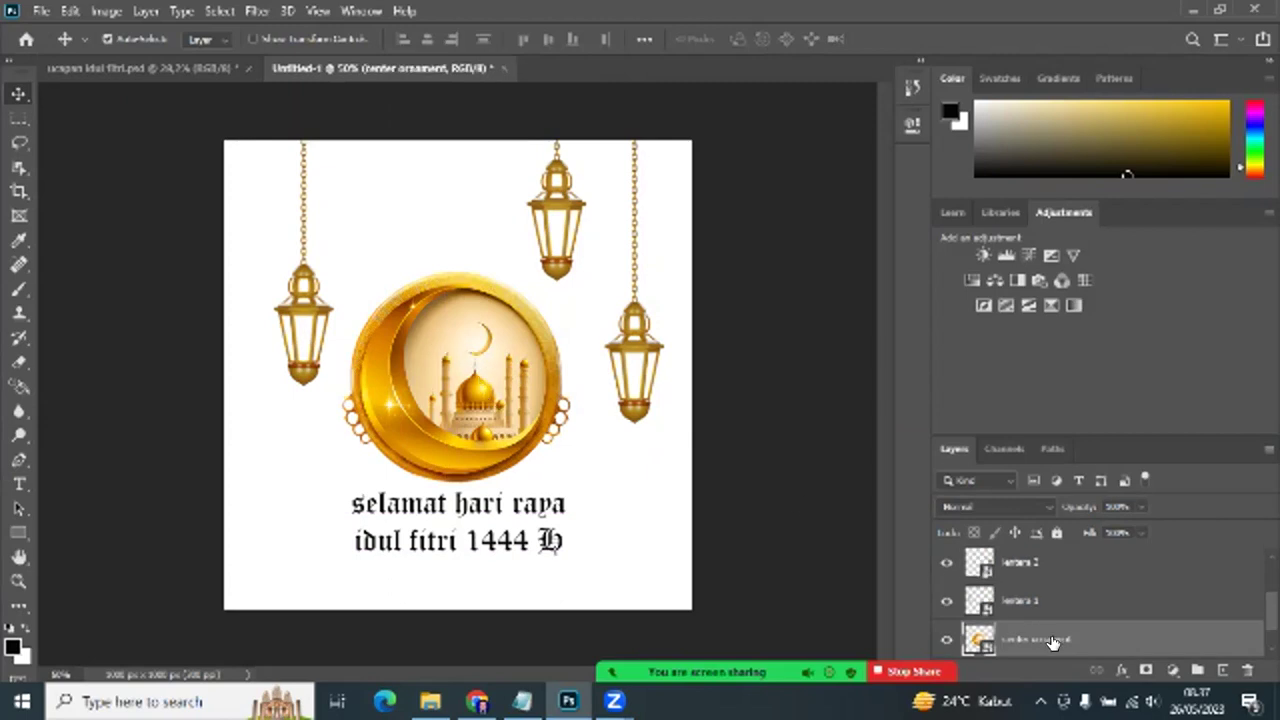
pyautogui.scroll(-1, 1060, 638)
pyautogui.moveTo(497, 403); pyautogui.dragTo(497, 377)
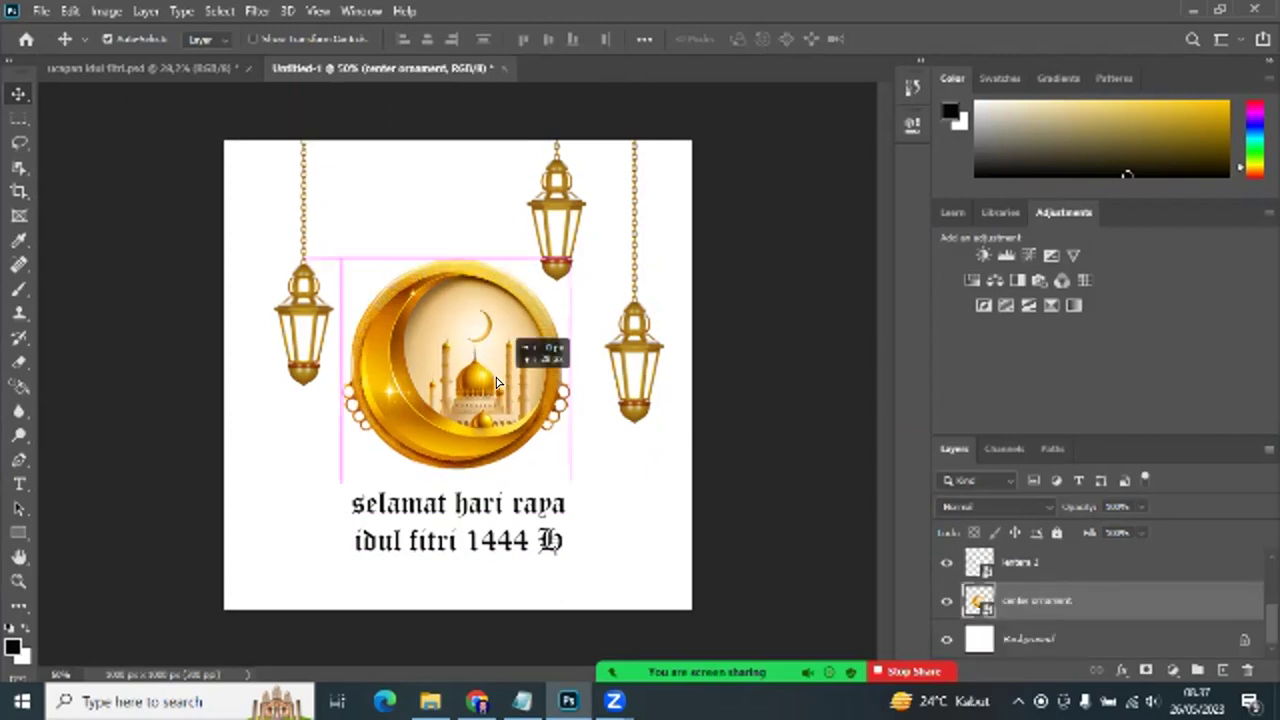
pyautogui.moveTo(461, 508); pyautogui.dragTo(463, 485)
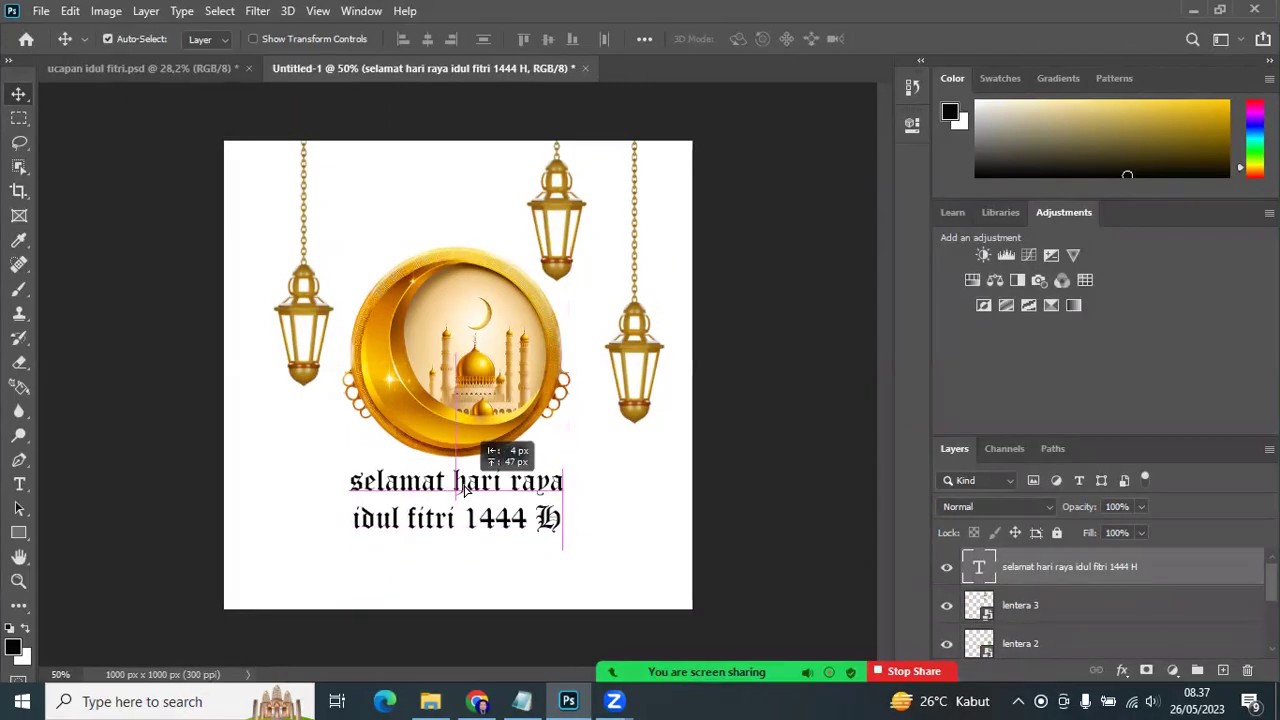
pyautogui.doubleClick(463, 490)
pyautogui.click(360, 505)
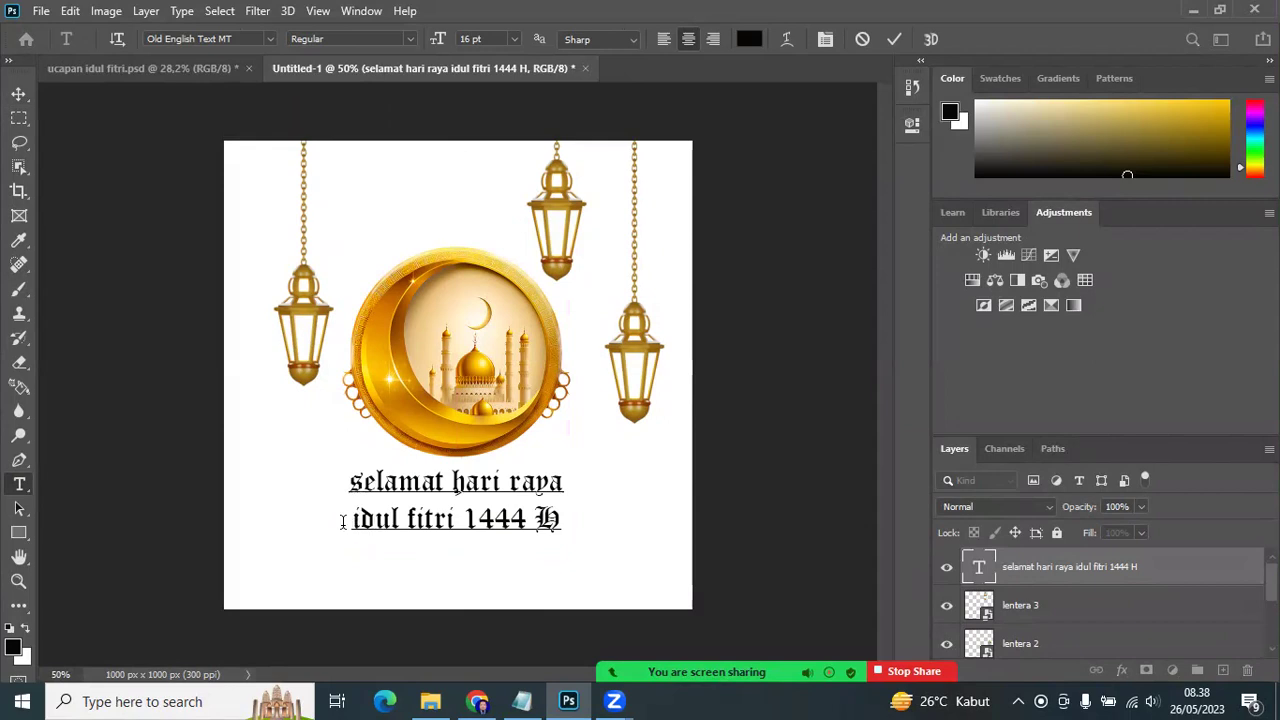
pyautogui.moveTo(351, 482); pyautogui.dragTo(576, 530)
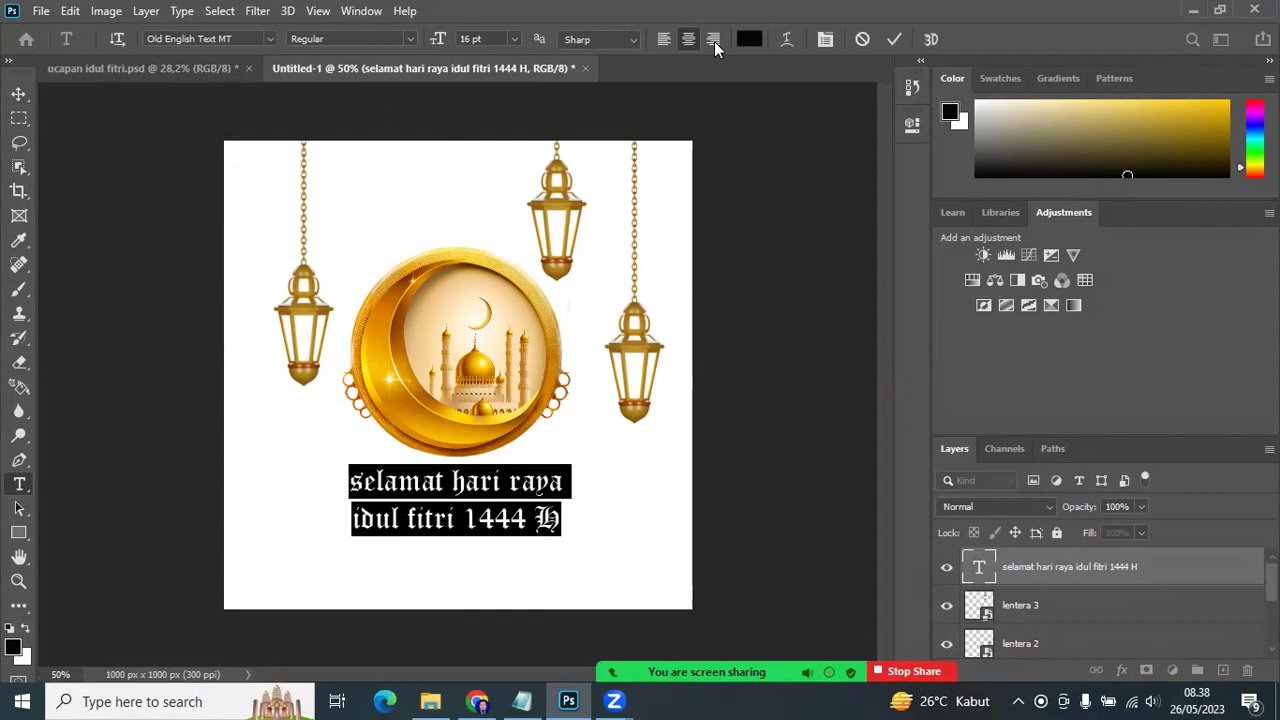
# Step: Colour the whole greeting gold sampled from the ornament
pyautogui.click(749, 39)
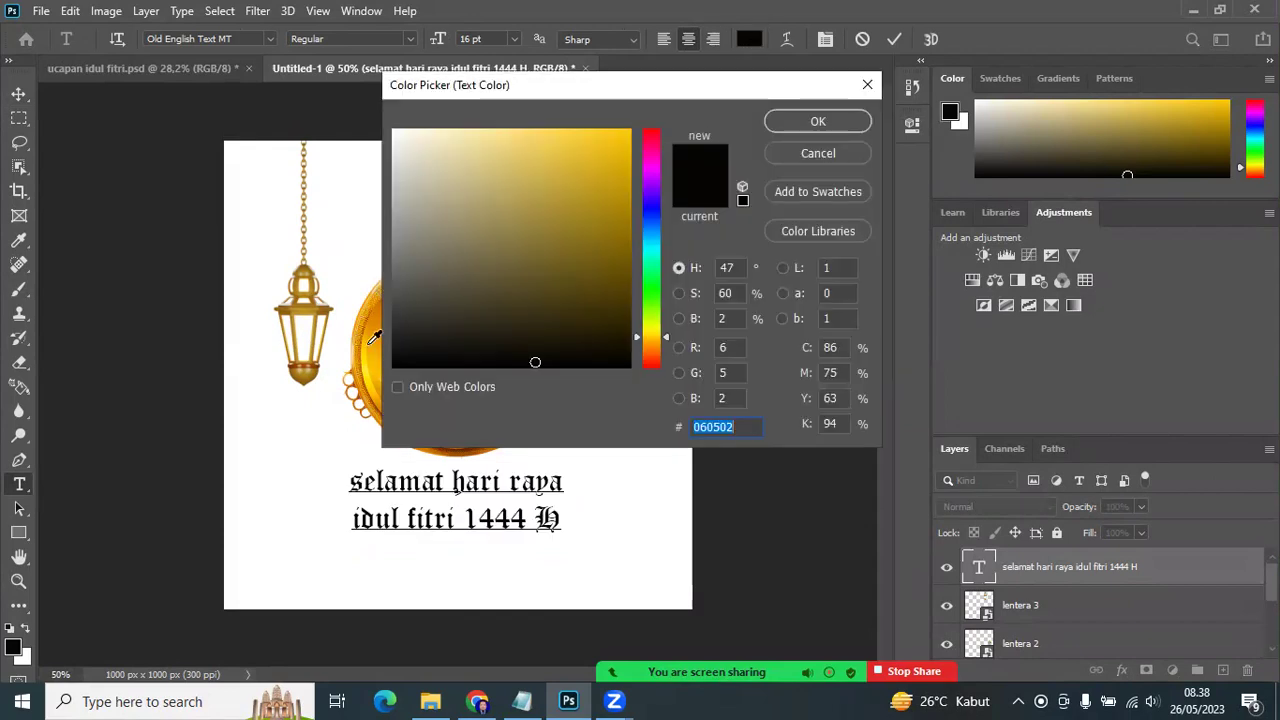
pyautogui.click(377, 332)
pyautogui.click(806, 118)
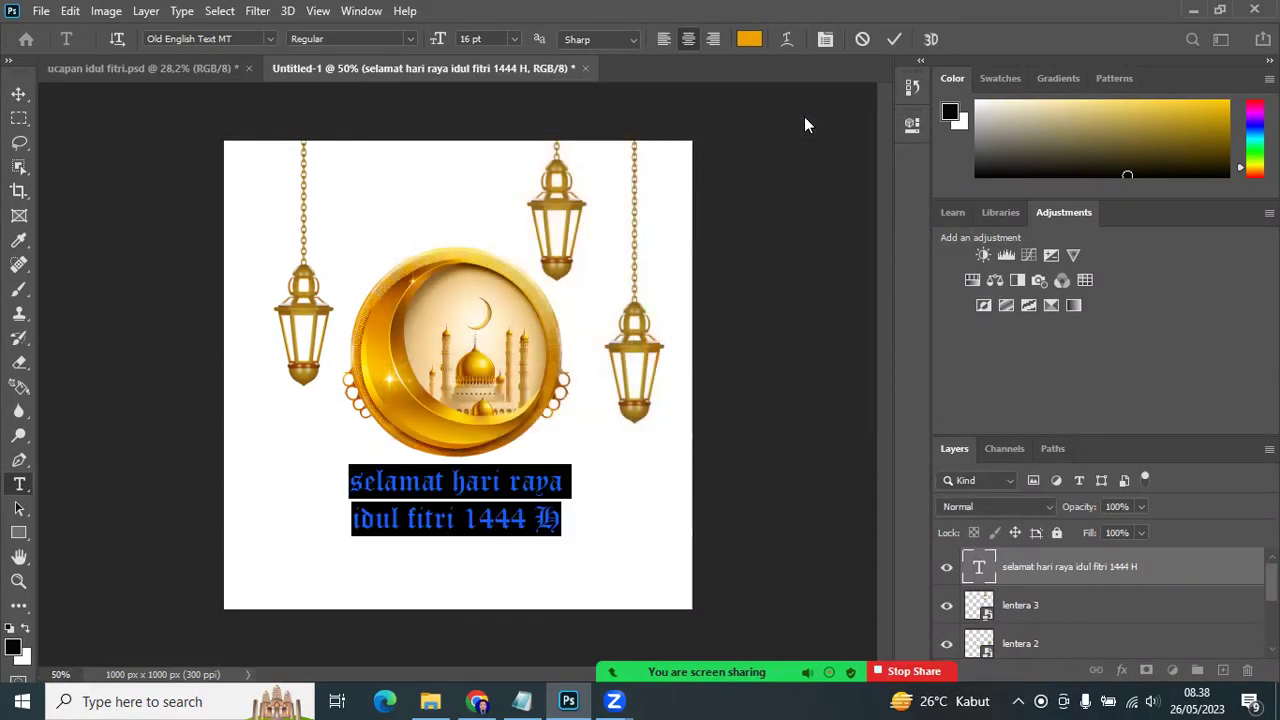
pyautogui.click(821, 389)
pyautogui.press('v')
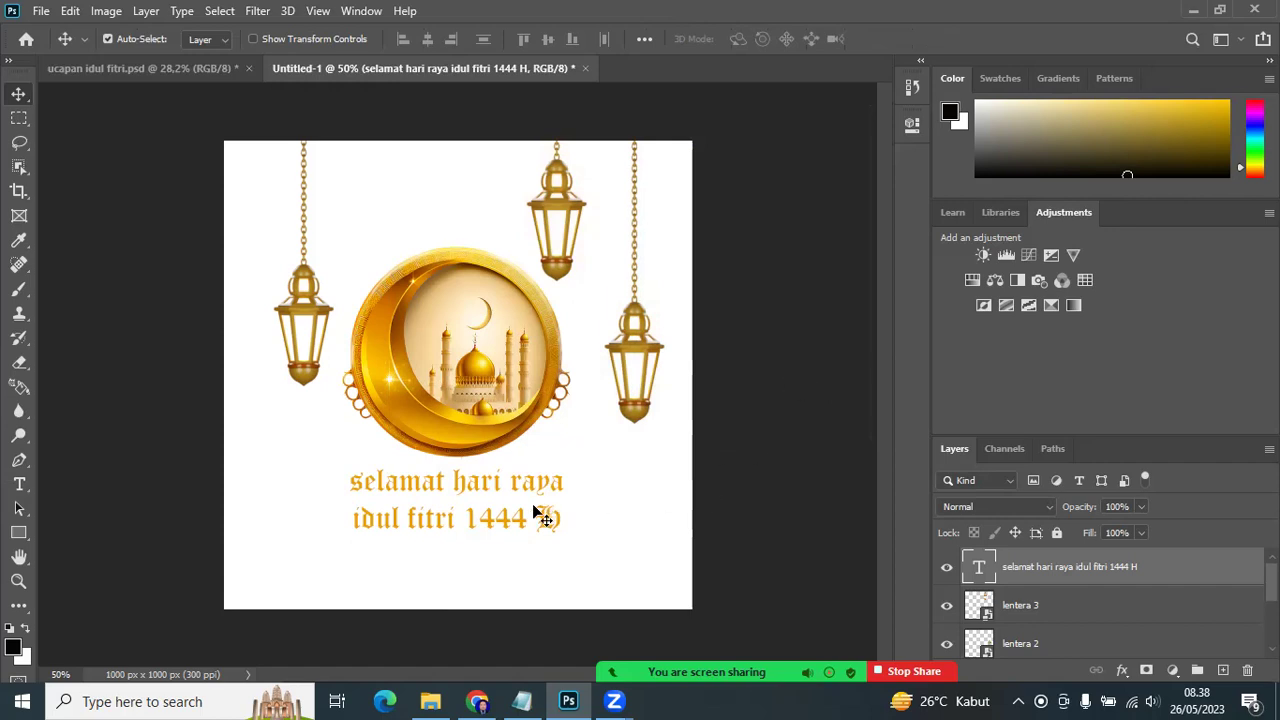
# Step: Recolour the second line 'idul fitri 1444 H' dark near-black 181715 and commit
pyautogui.press('t')
pyautogui.doubleClick(497, 518)
pyautogui.click(360, 548)
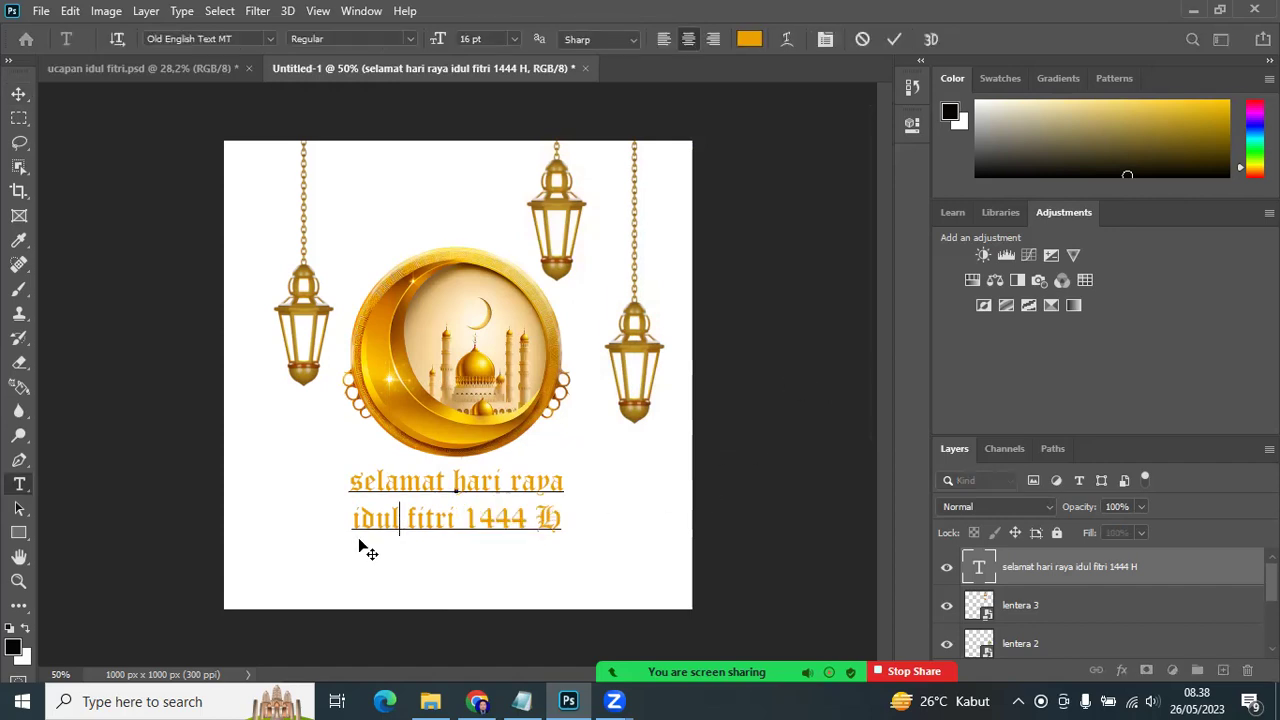
pyautogui.moveTo(344, 484); pyautogui.dragTo(605, 490)
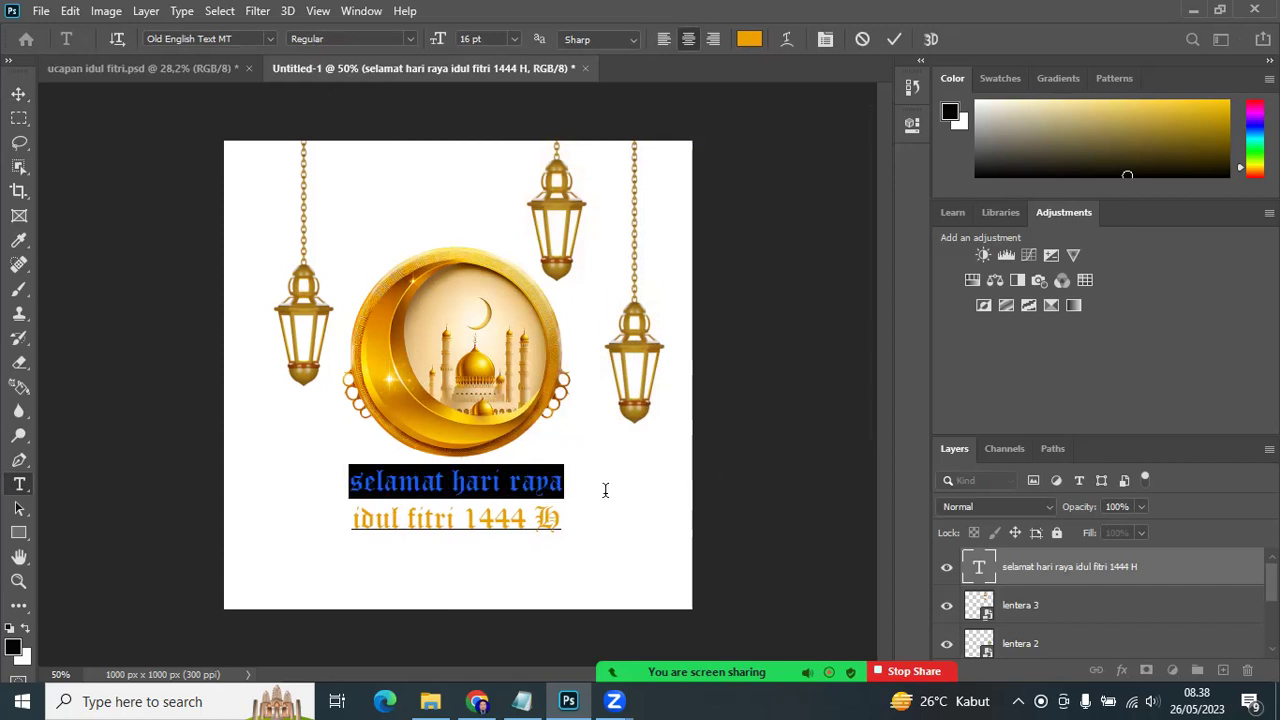
pyautogui.moveTo(352, 517); pyautogui.dragTo(654, 522)
pyautogui.click(748, 42)
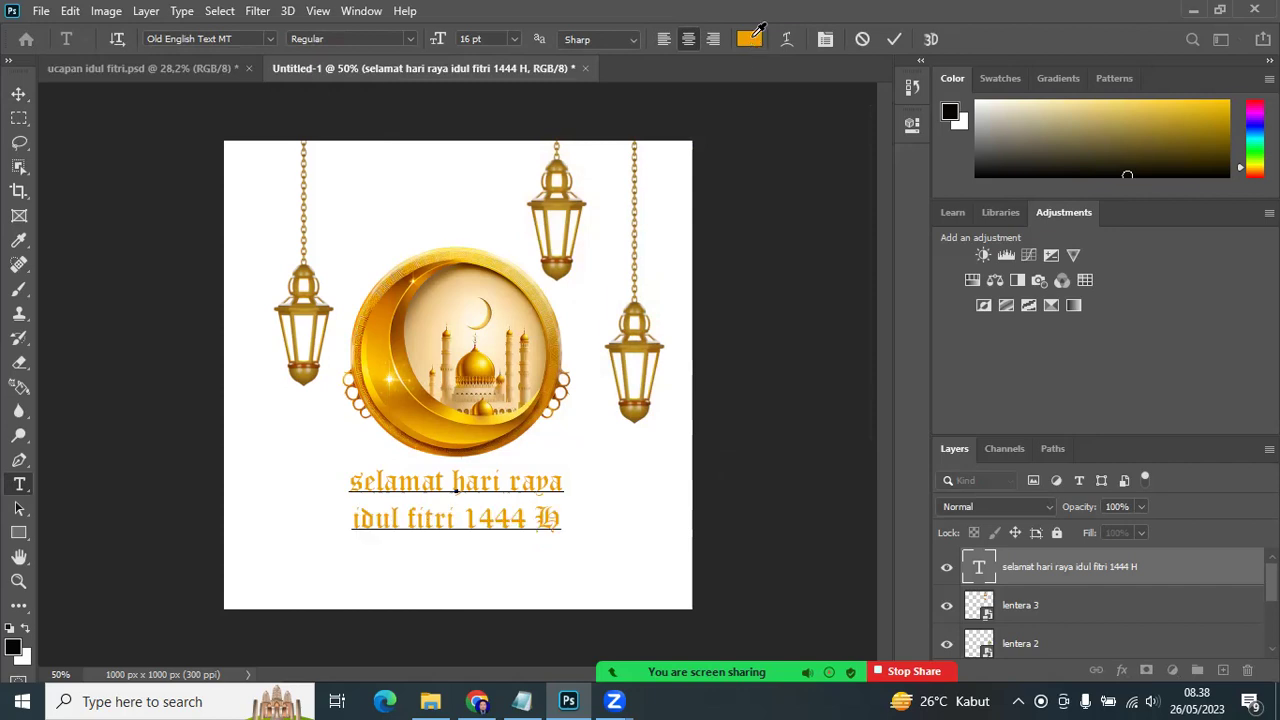
pyautogui.click(623, 359)
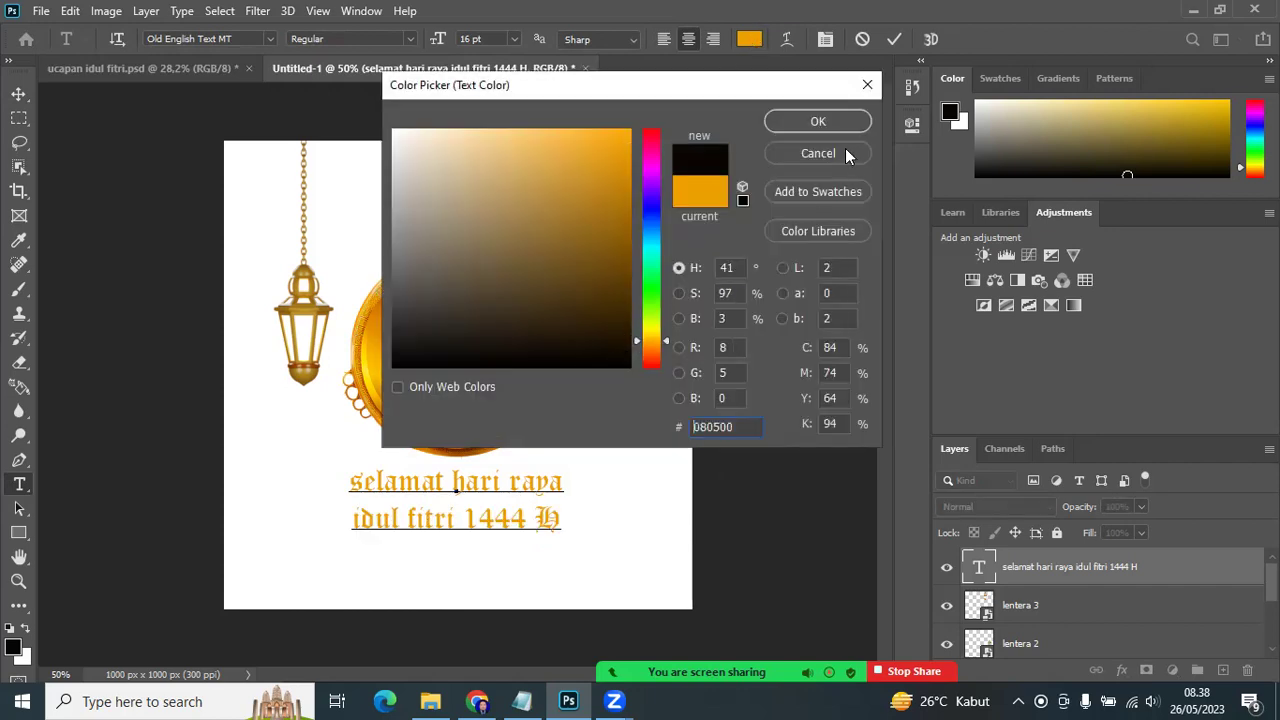
pyautogui.click(398, 333)
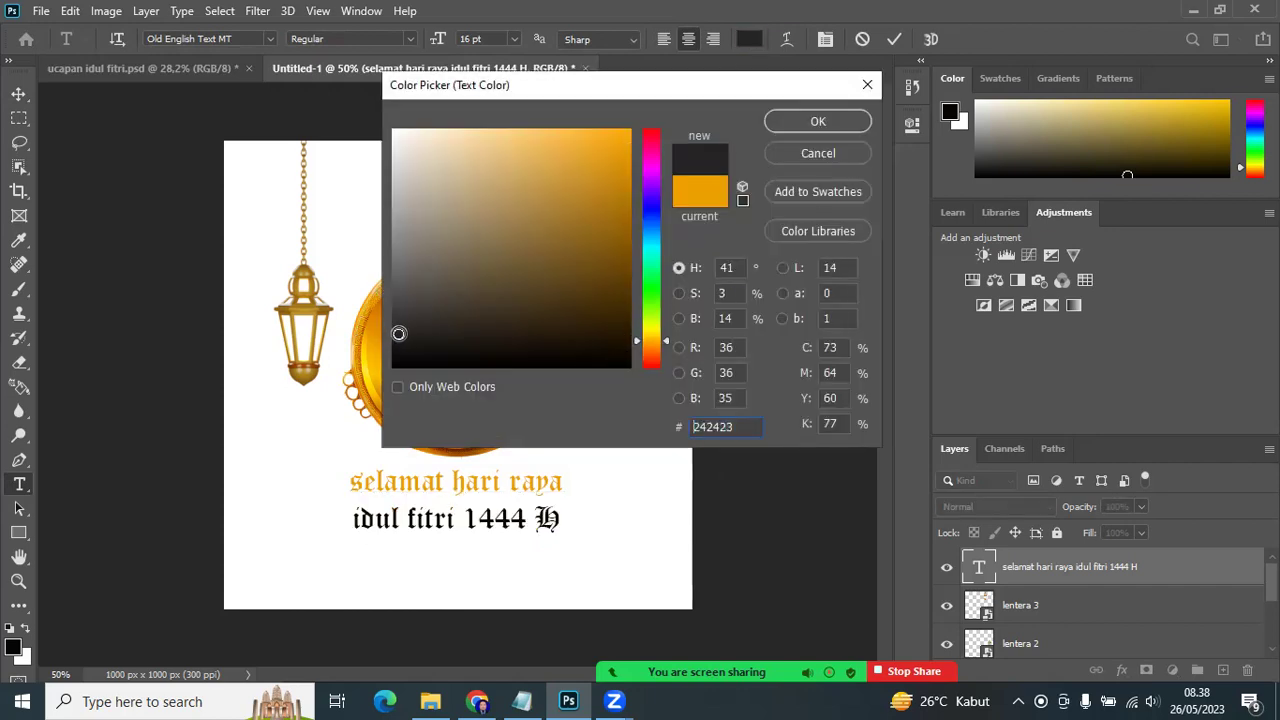
pyautogui.moveTo(404, 333); pyautogui.dragTo(421, 346)
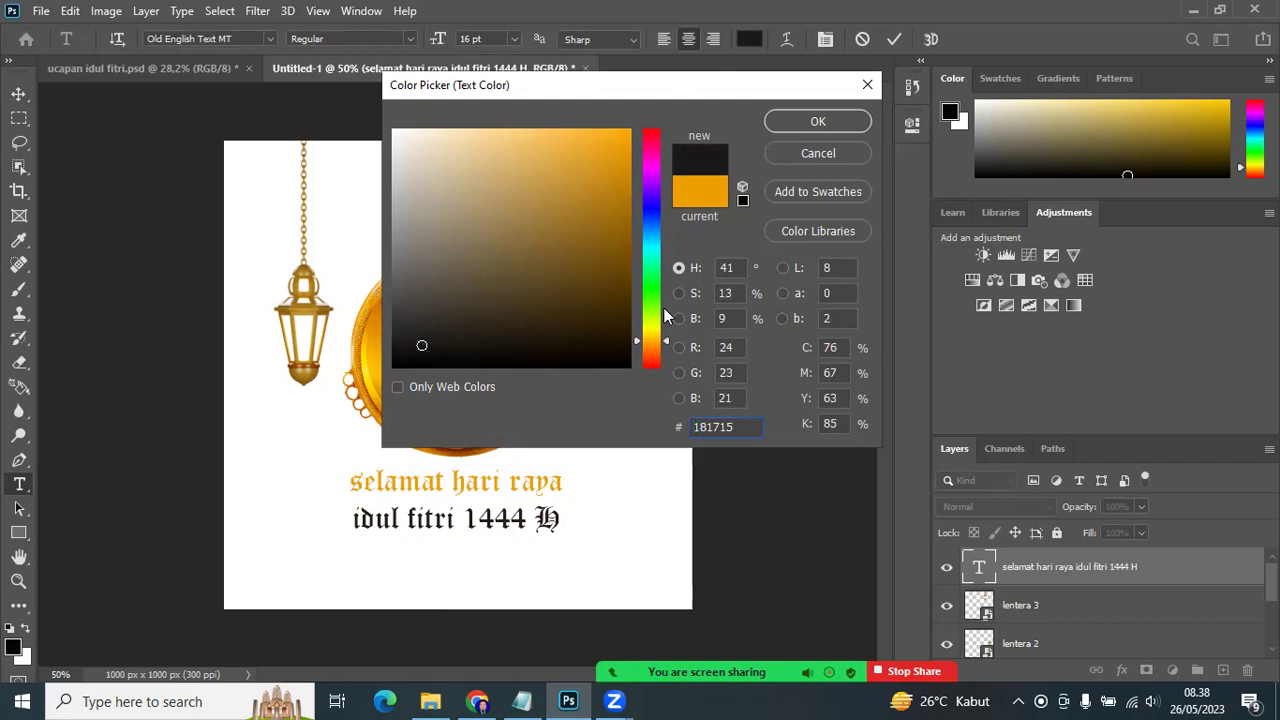
pyautogui.click(817, 121)
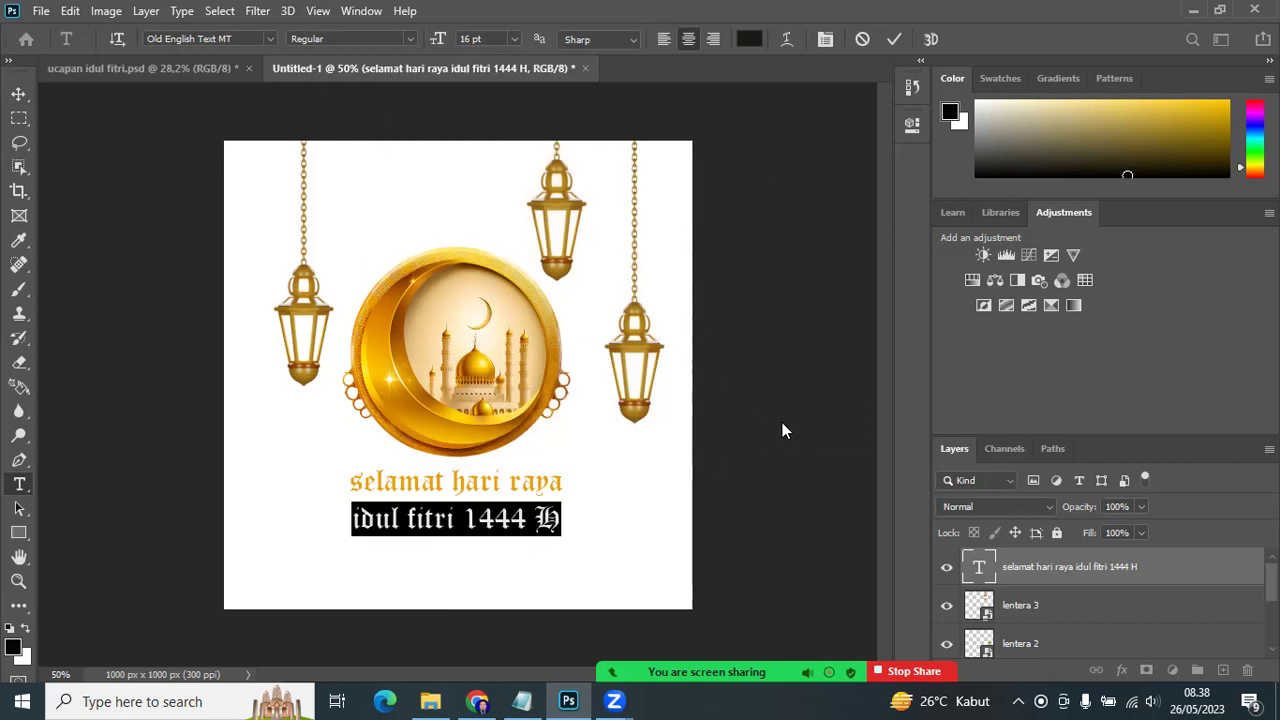
pyautogui.hotkey('ctrl', 'Return')
pyautogui.click(18, 95)
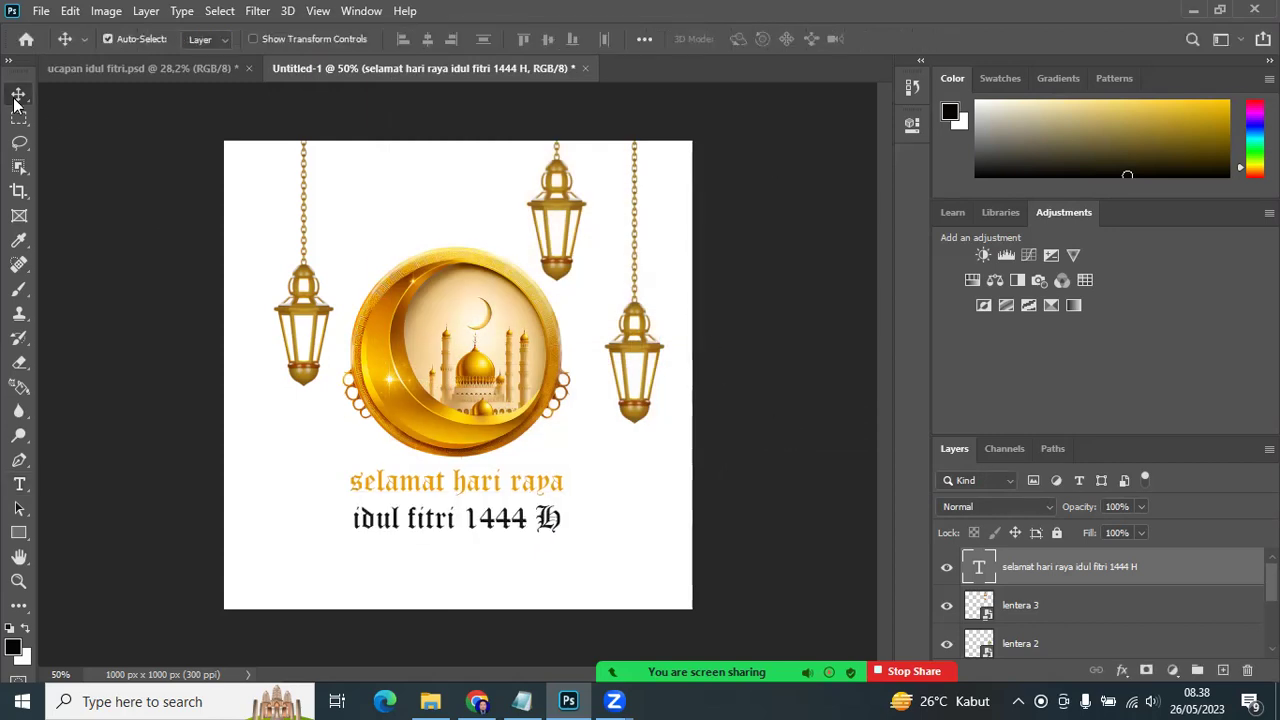
# Step: Capitalise the S, H and R so the headline reads 'Selamat Hari Raya'
pyautogui.doubleClick(508, 479)
pyautogui.click(518, 481)
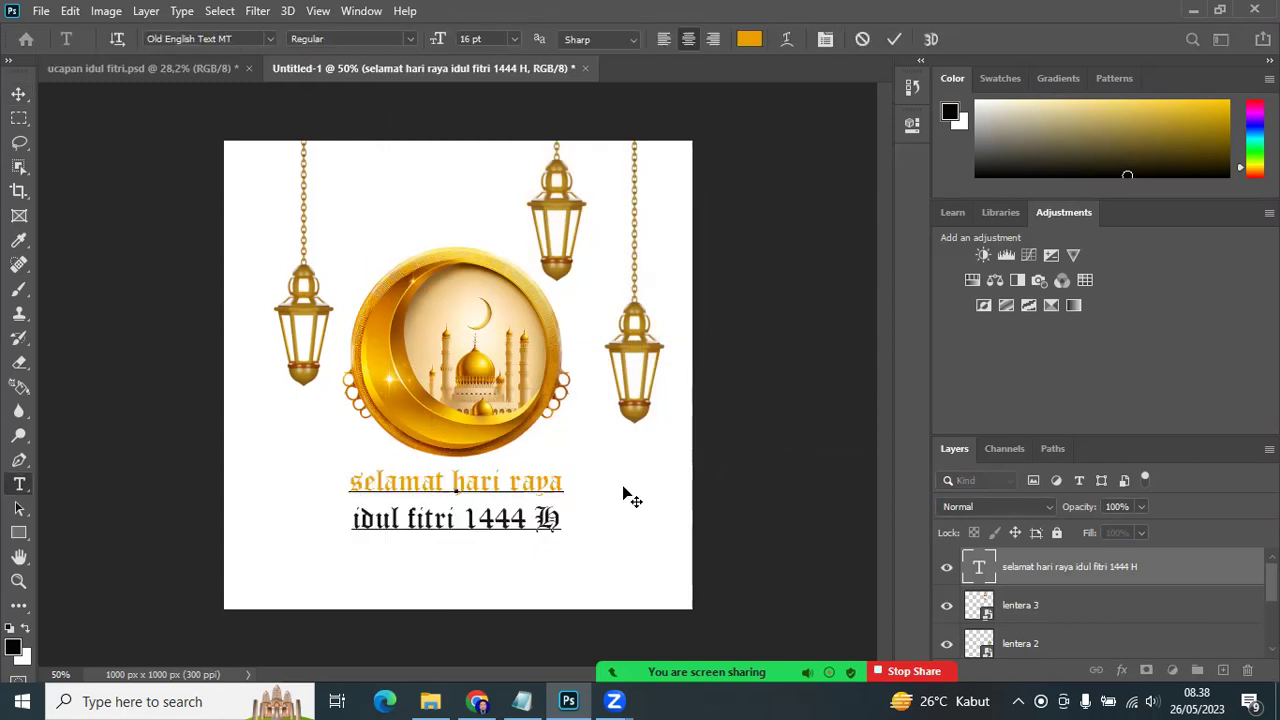
pyautogui.press('BackSpace')
pyautogui.write('R')
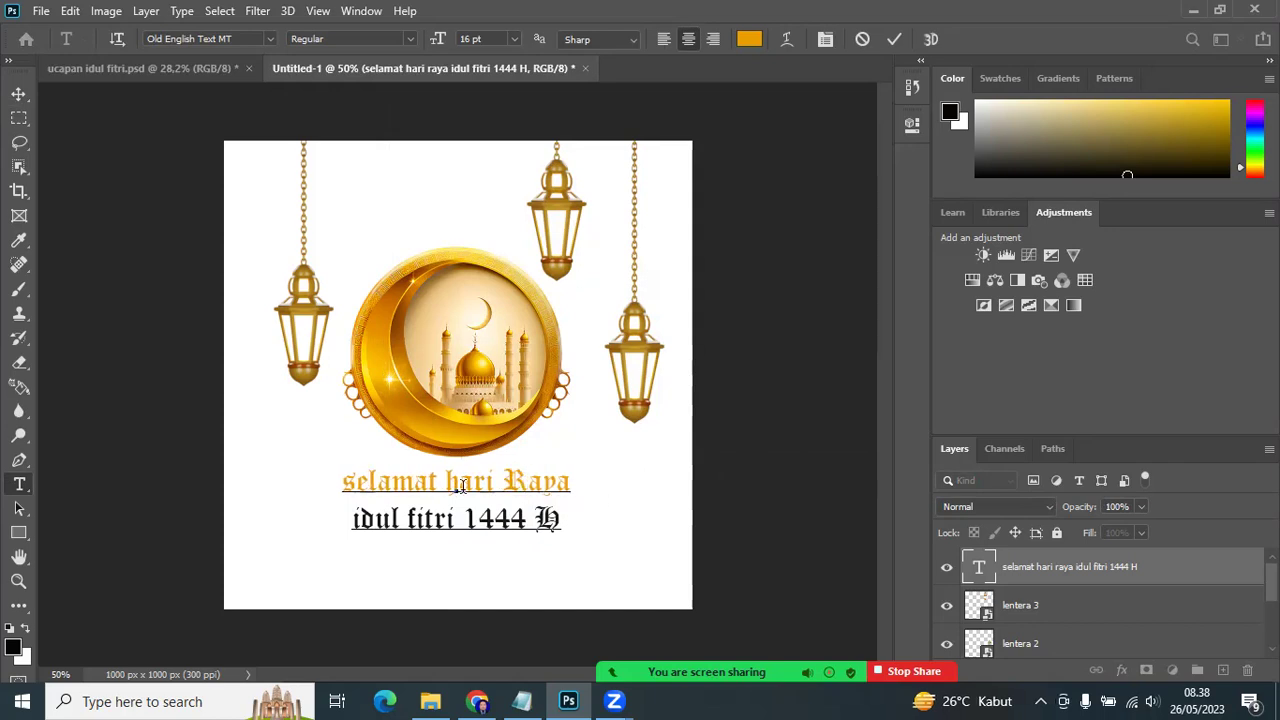
pyautogui.click(457, 484)
pyautogui.press('BackSpace')
pyautogui.write('H')
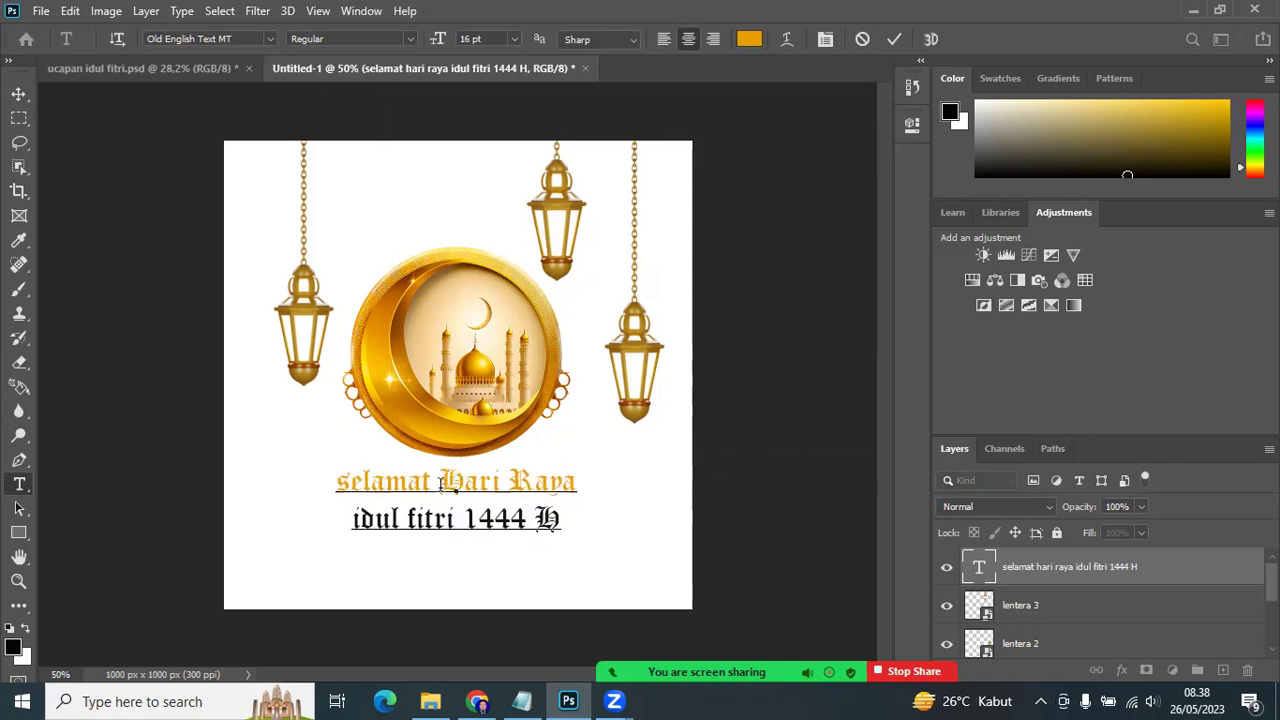
pyautogui.click(350, 484)
pyautogui.press('BackSpace')
pyautogui.write('S')
pyautogui.hotkey('ctrl', 'Return')
pyautogui.press('v')
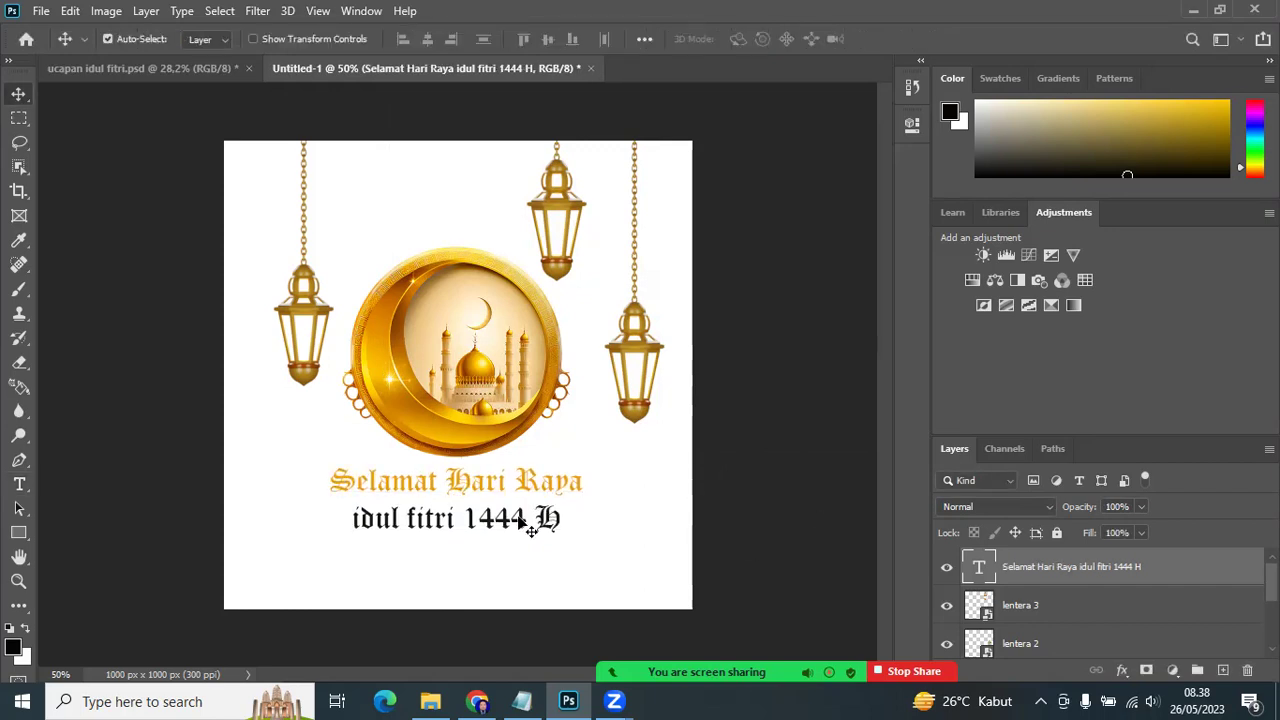
# Step: Set the 'Selamat Hari Raya' line in Book Antiqua at 14 pt
pyautogui.press('t')
pyautogui.click(520, 522)
pyautogui.hotkey('ctrl', 'a')
pyautogui.click(368, 521)
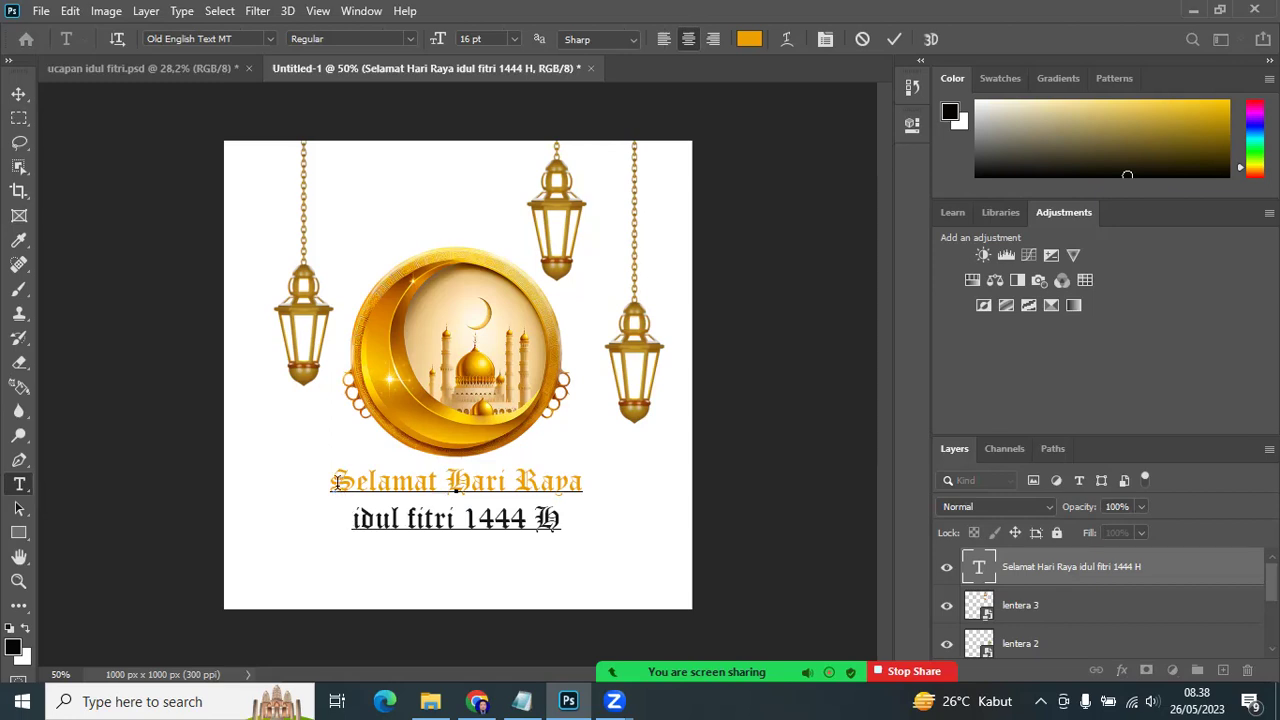
pyautogui.moveTo(337, 482); pyautogui.dragTo(633, 488)
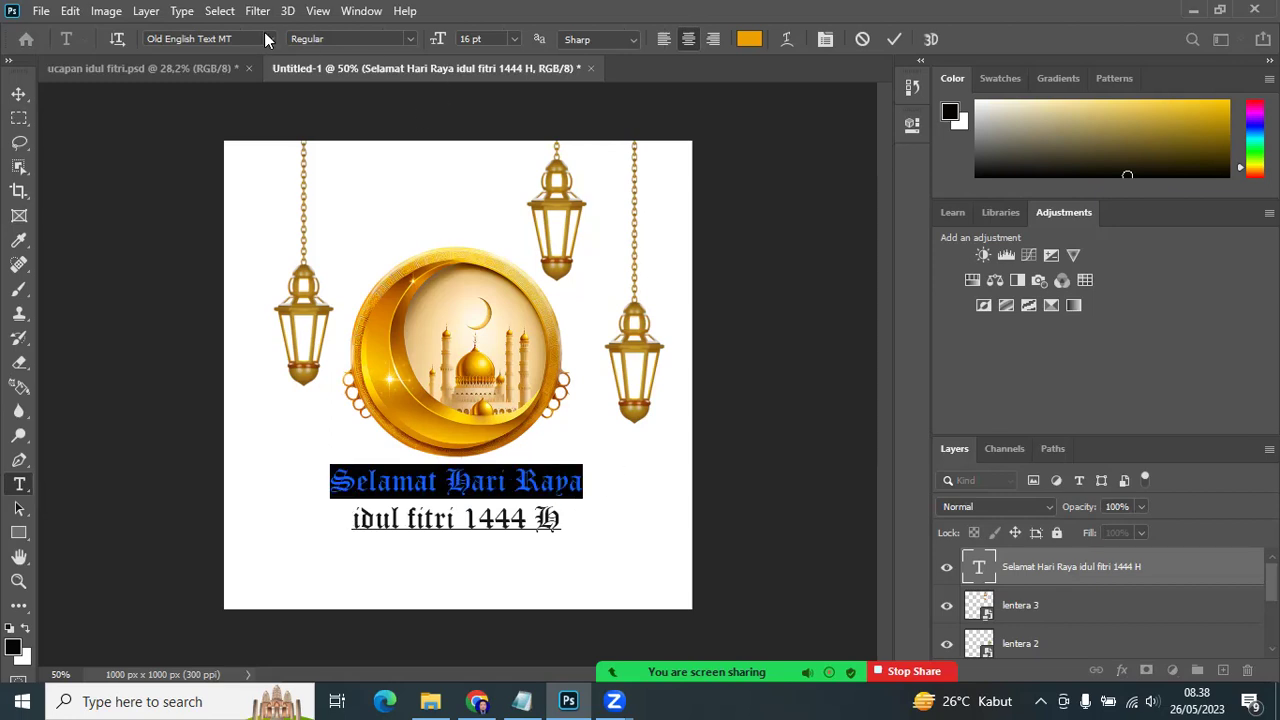
pyautogui.click(270, 39)
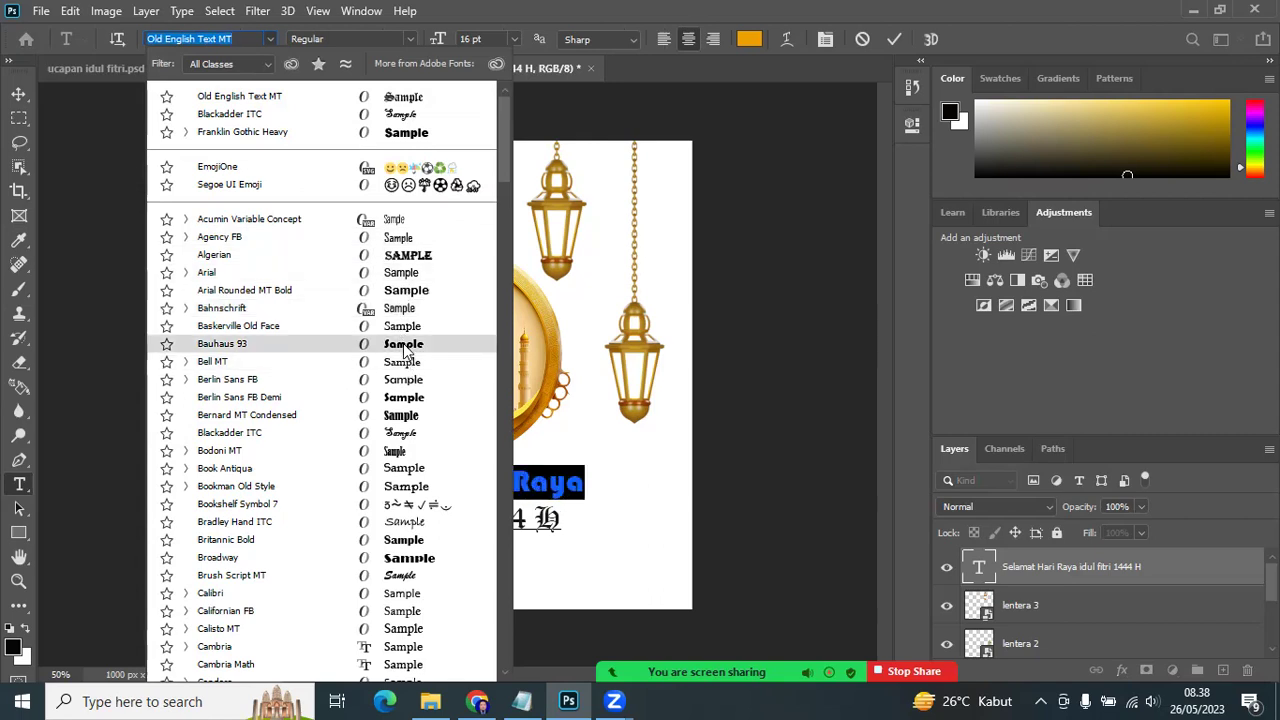
pyautogui.scroll(-2, 395, 148)
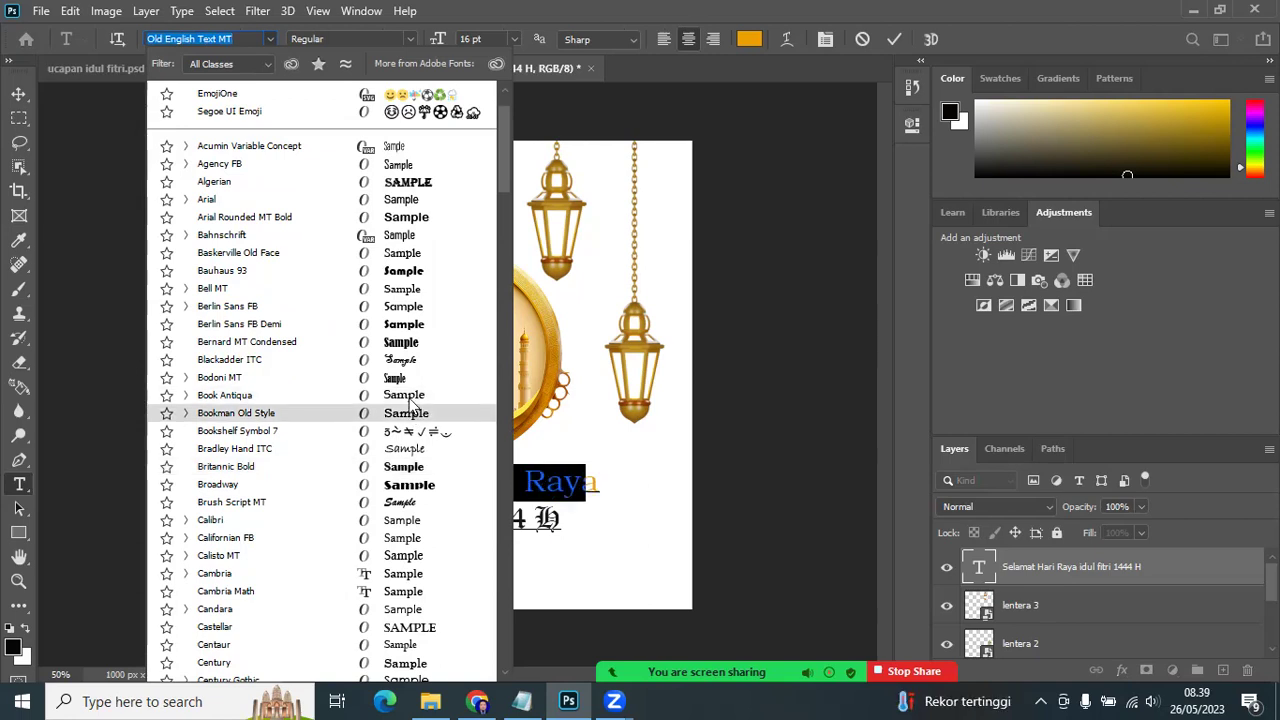
pyautogui.click(410, 401)
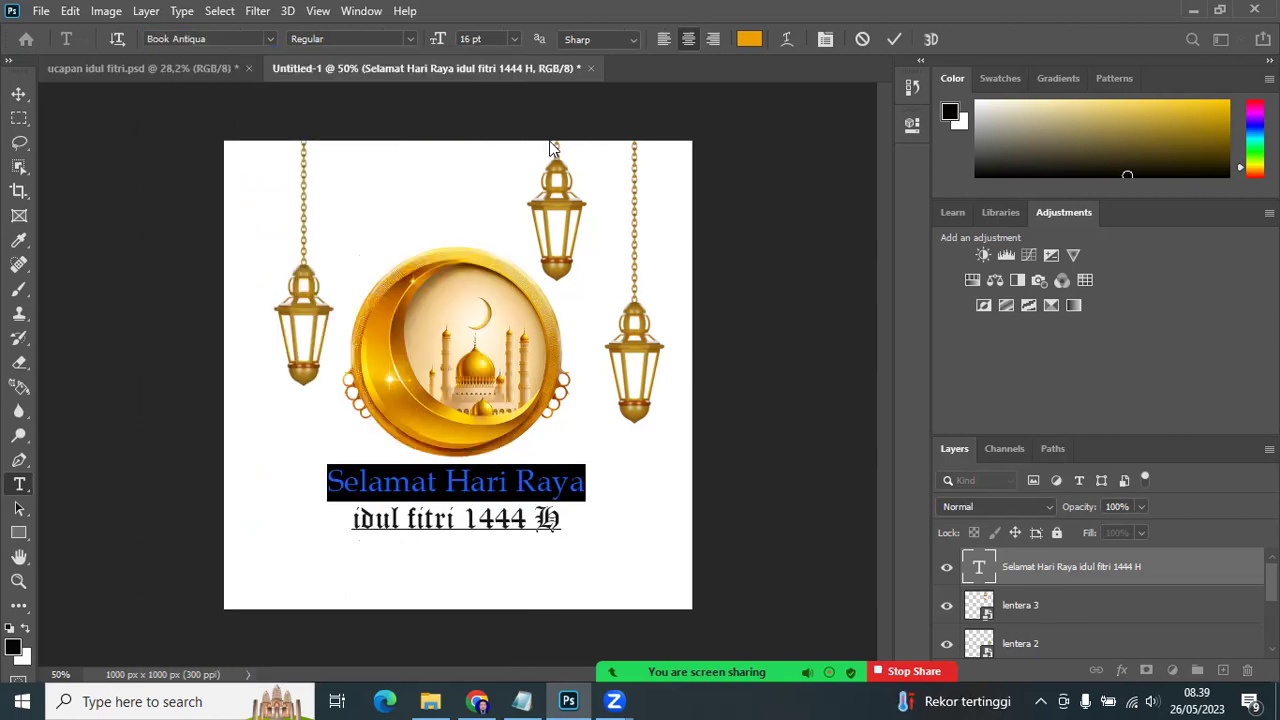
pyautogui.click(514, 39)
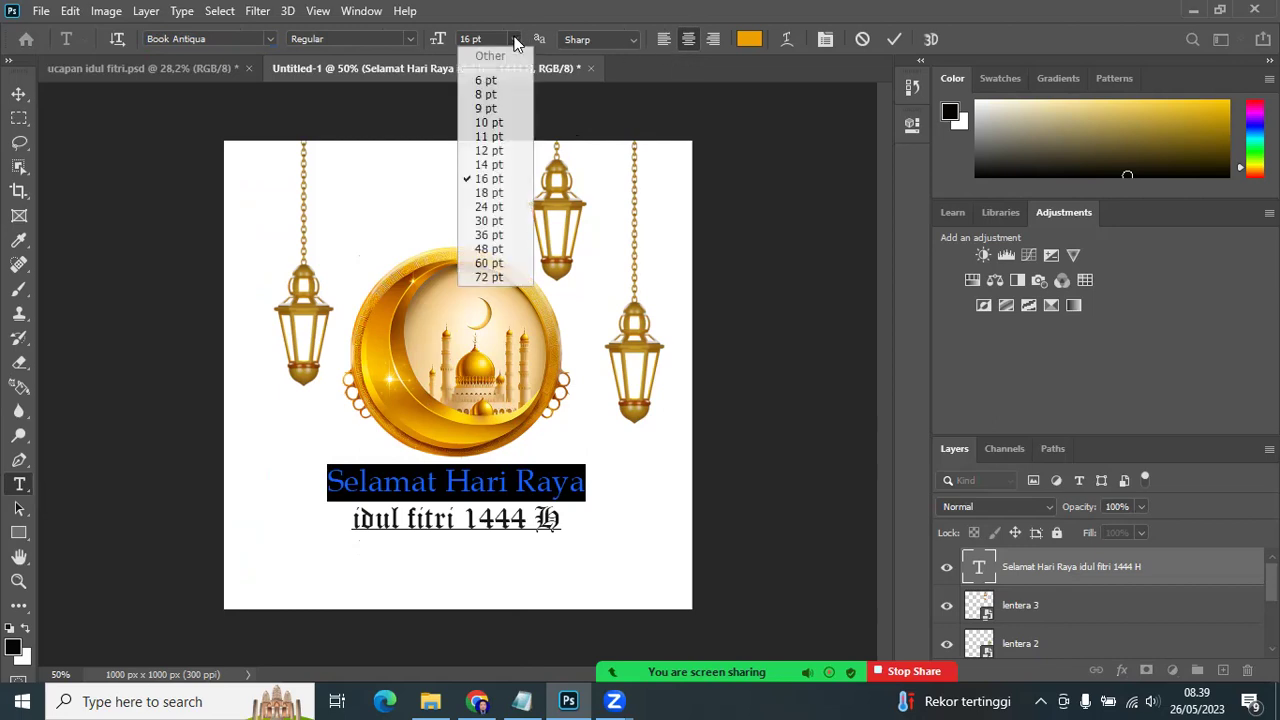
pyautogui.click(487, 165)
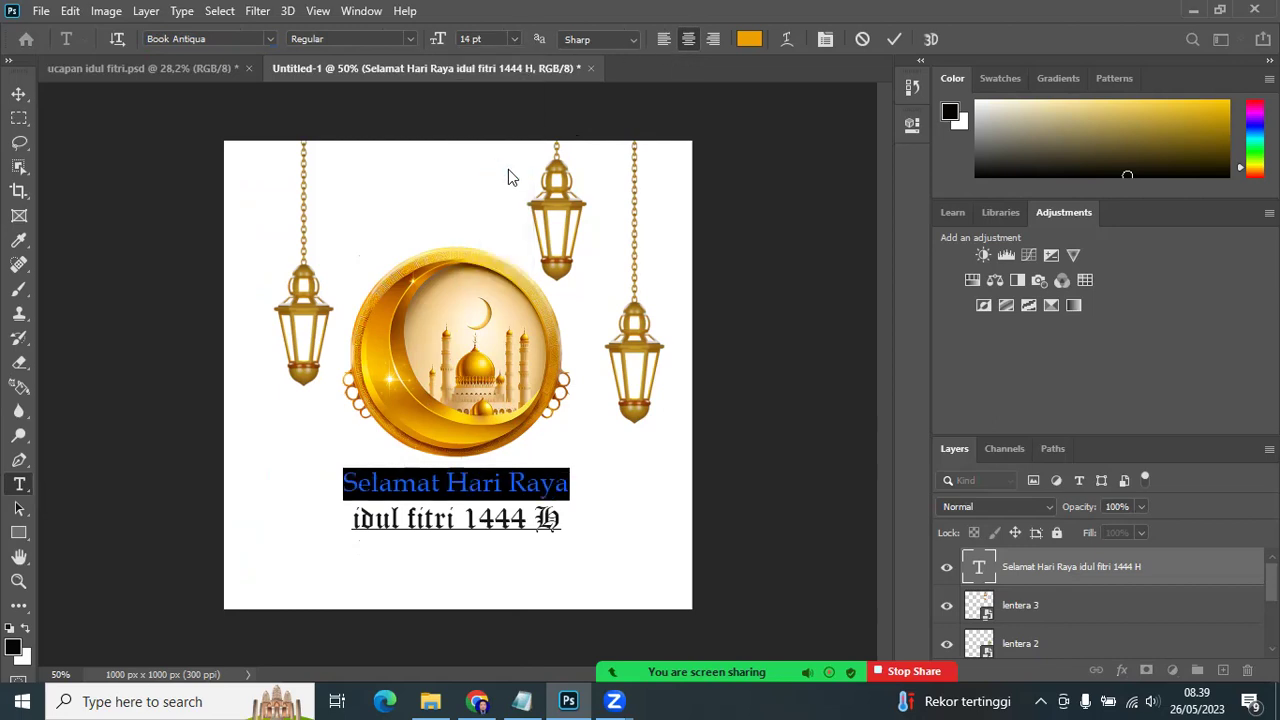
pyautogui.click(774, 427)
pyautogui.press('v')
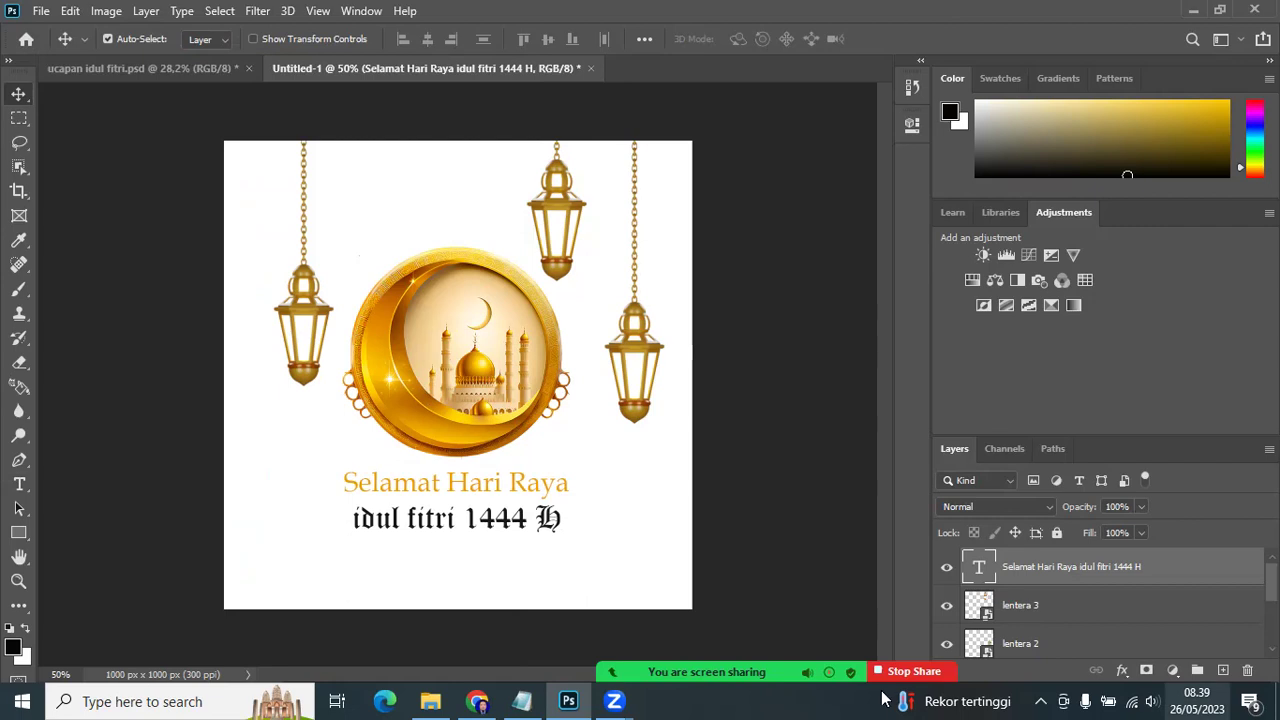
# Step: Place the gold mandala illustration file as an embedded image
pyautogui.click(45, 11)
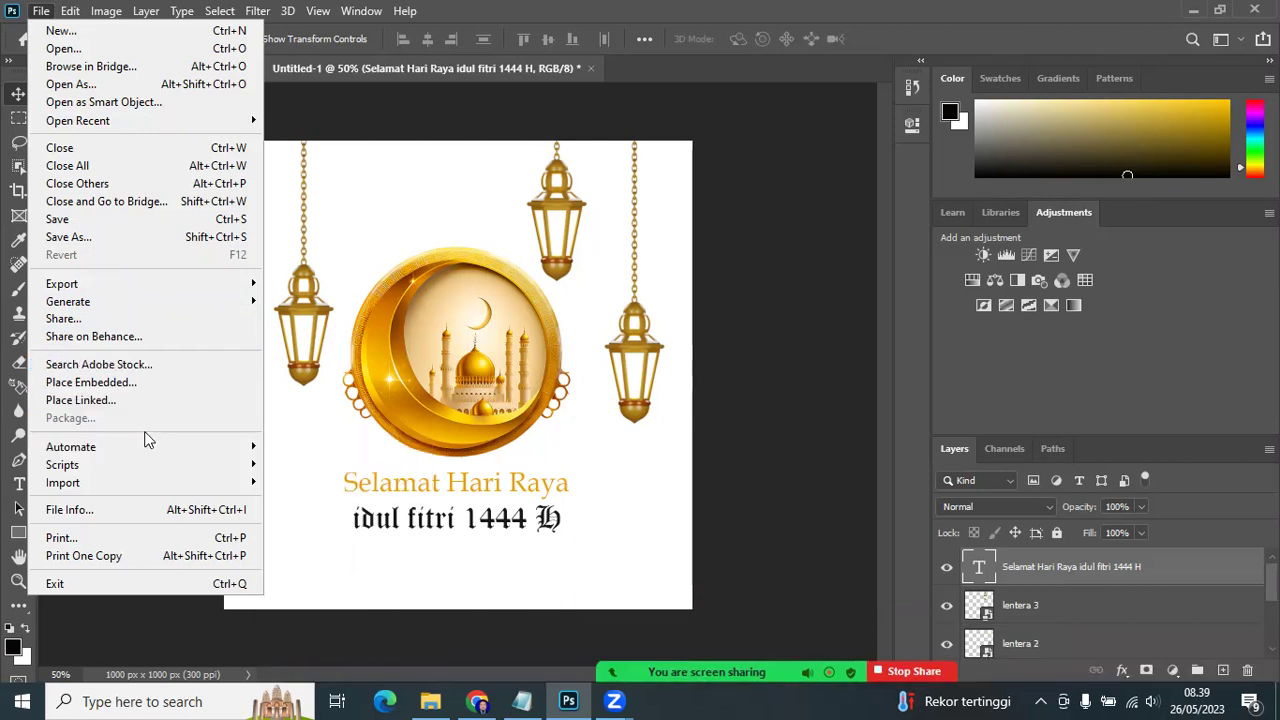
pyautogui.click(128, 383)
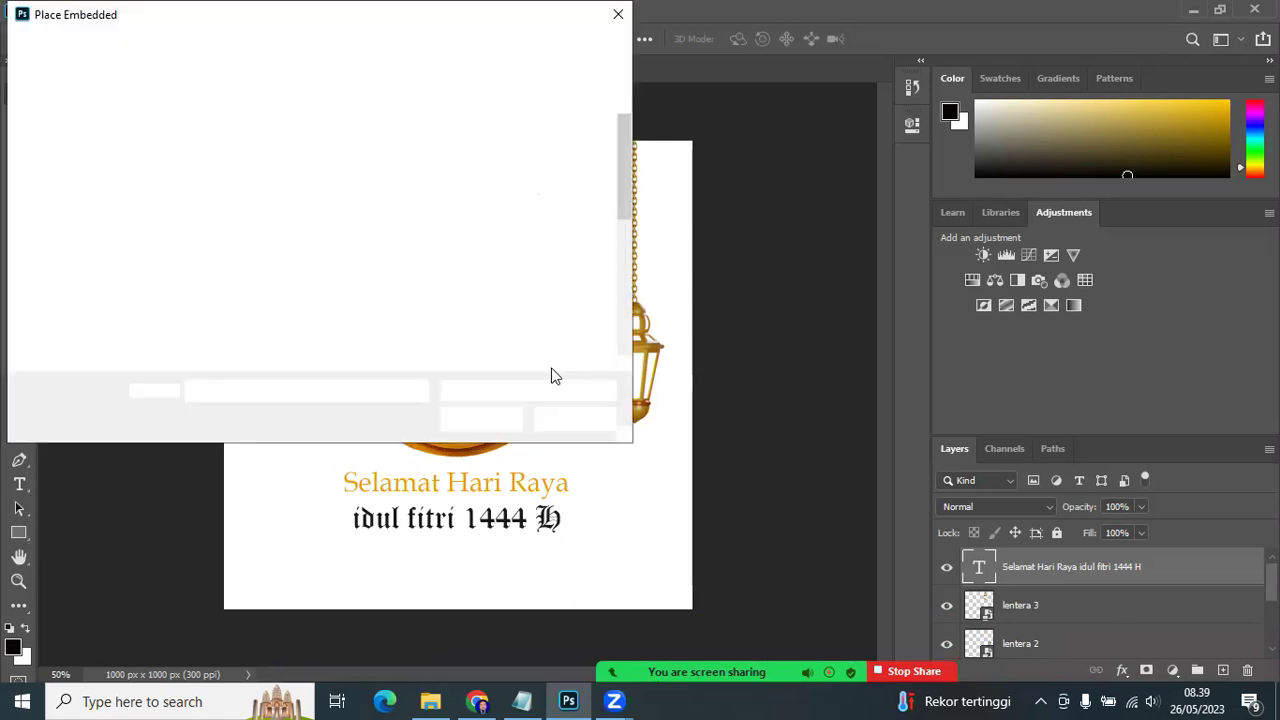
pyautogui.scroll(-3, 497, 320)
pyautogui.scroll(-2, 497, 320)
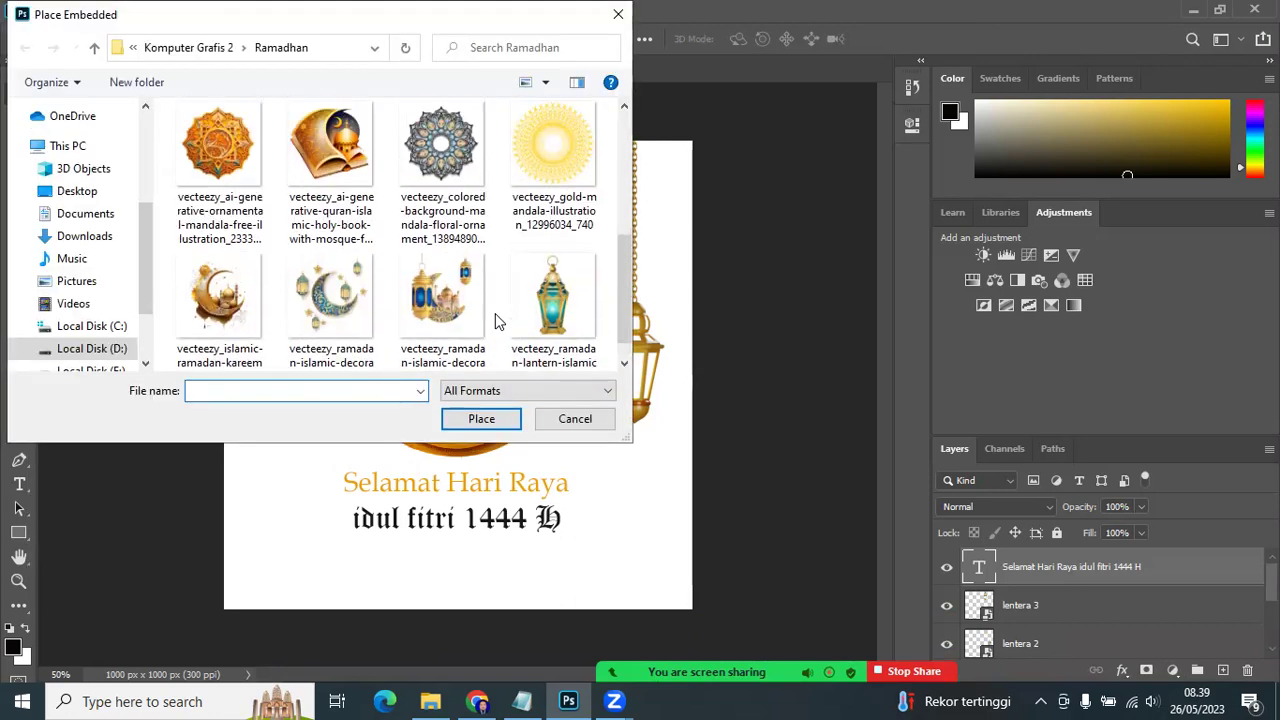
pyautogui.click(555, 156)
pyautogui.scroll(-1, 577, 265)
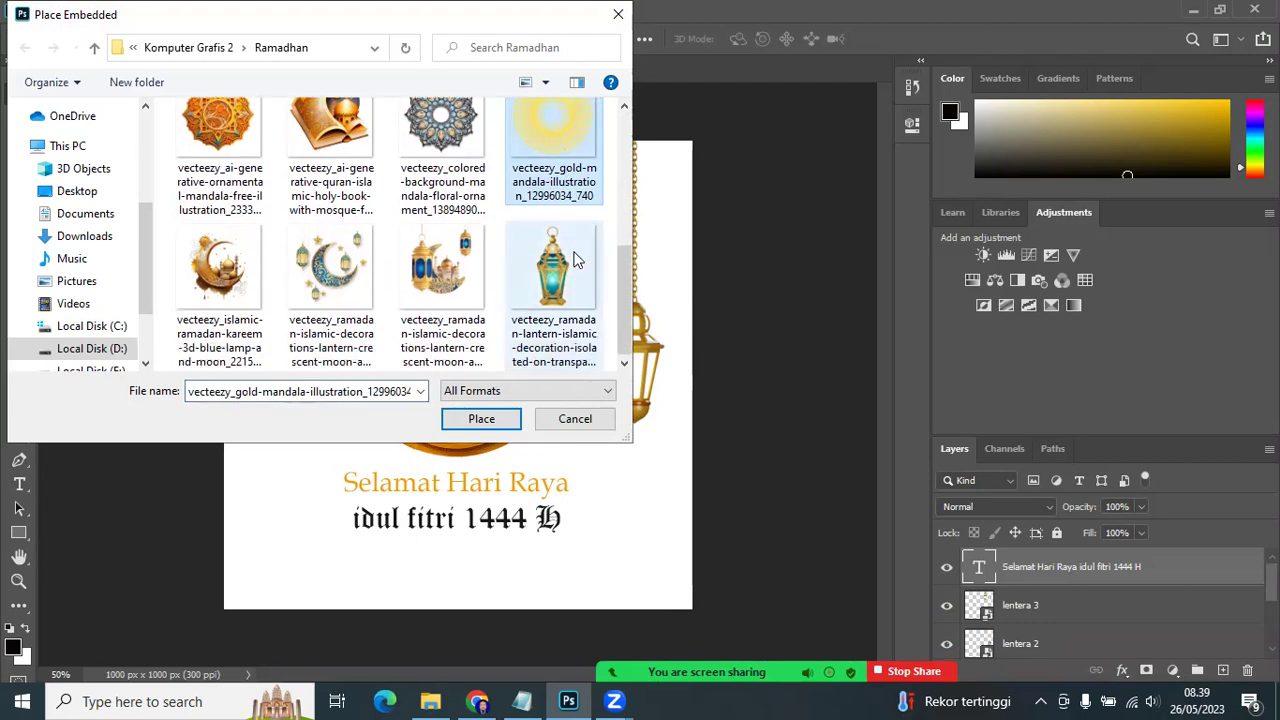
pyautogui.click(482, 420)
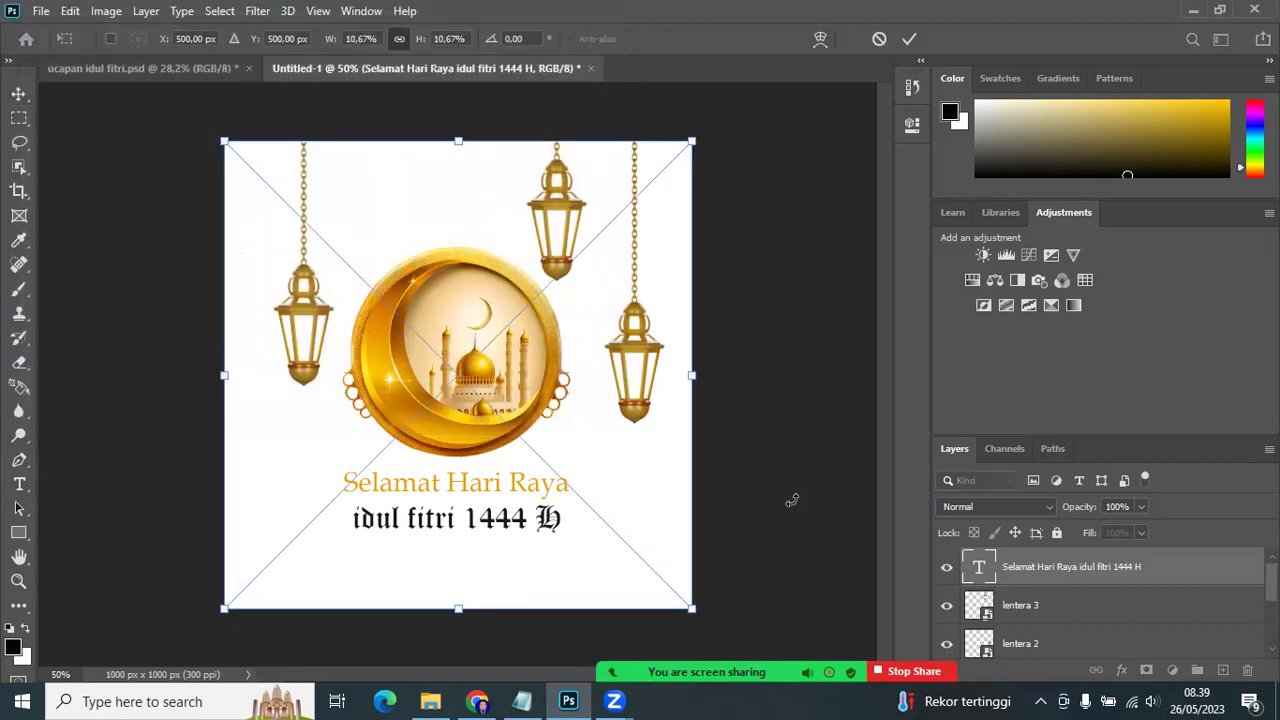
# Step: Resize the mandala and position it at the lower right beside 1444 H
pyautogui.moveTo(660, 570)
pyautogui.mouseDown()
pyautogui.moveTo(412, 335)
pyautogui.moveTo(386, 219)
pyautogui.mouseUp()
pyautogui.moveTo(326, 153)
pyautogui.mouseDown()
pyautogui.moveTo(671, 587)
pyautogui.moveTo(656, 541)
pyautogui.mouseUp()
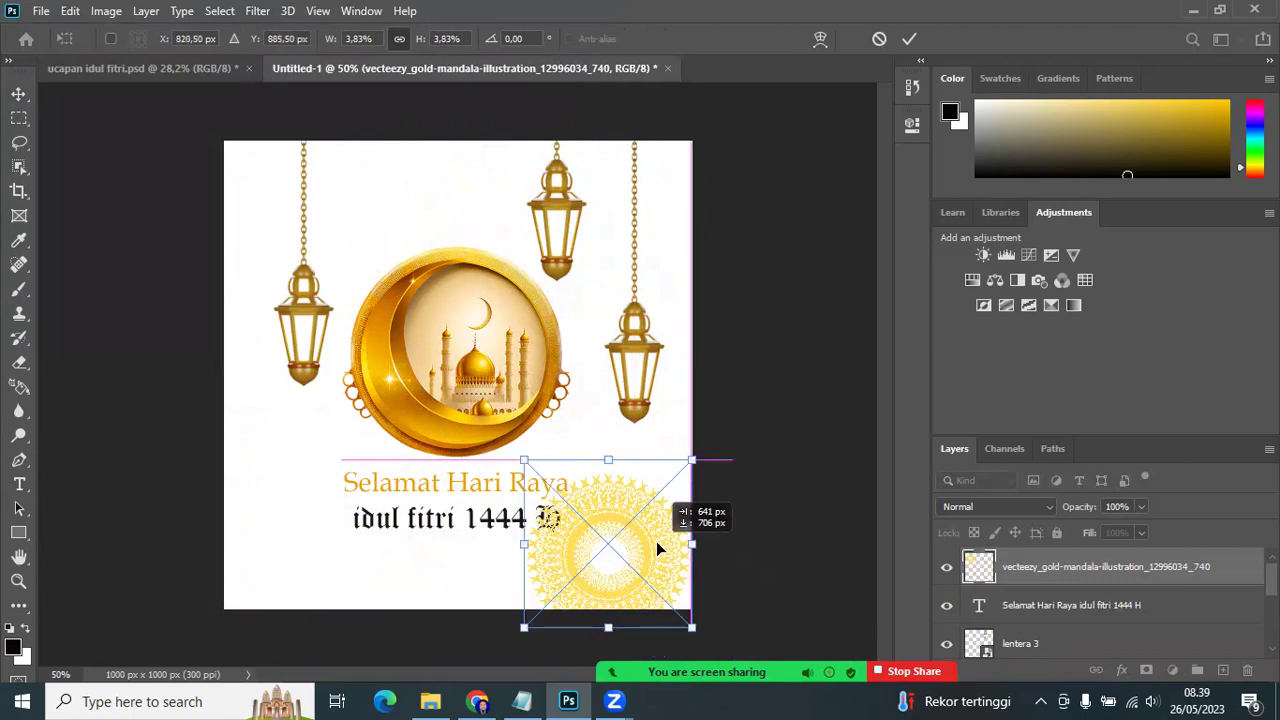
pyautogui.moveTo(691, 627); pyautogui.dragTo(742, 680)
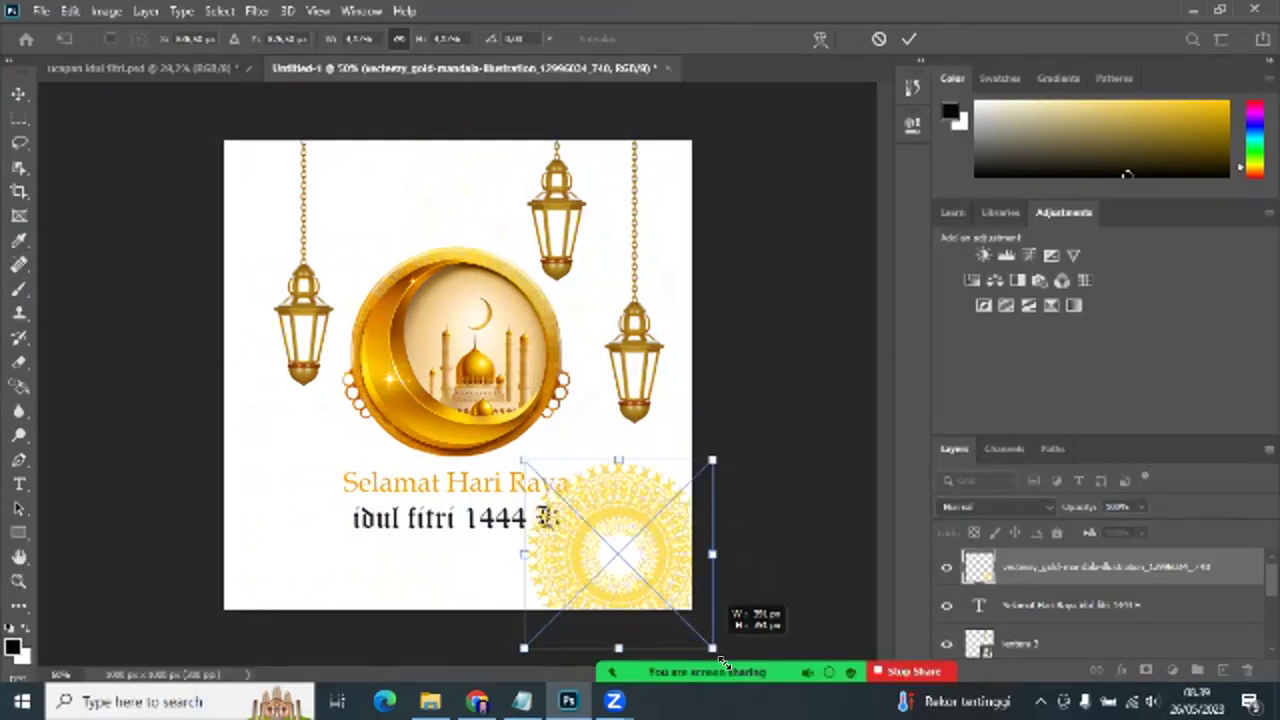
pyautogui.moveTo(622, 535); pyautogui.dragTo(611, 505)
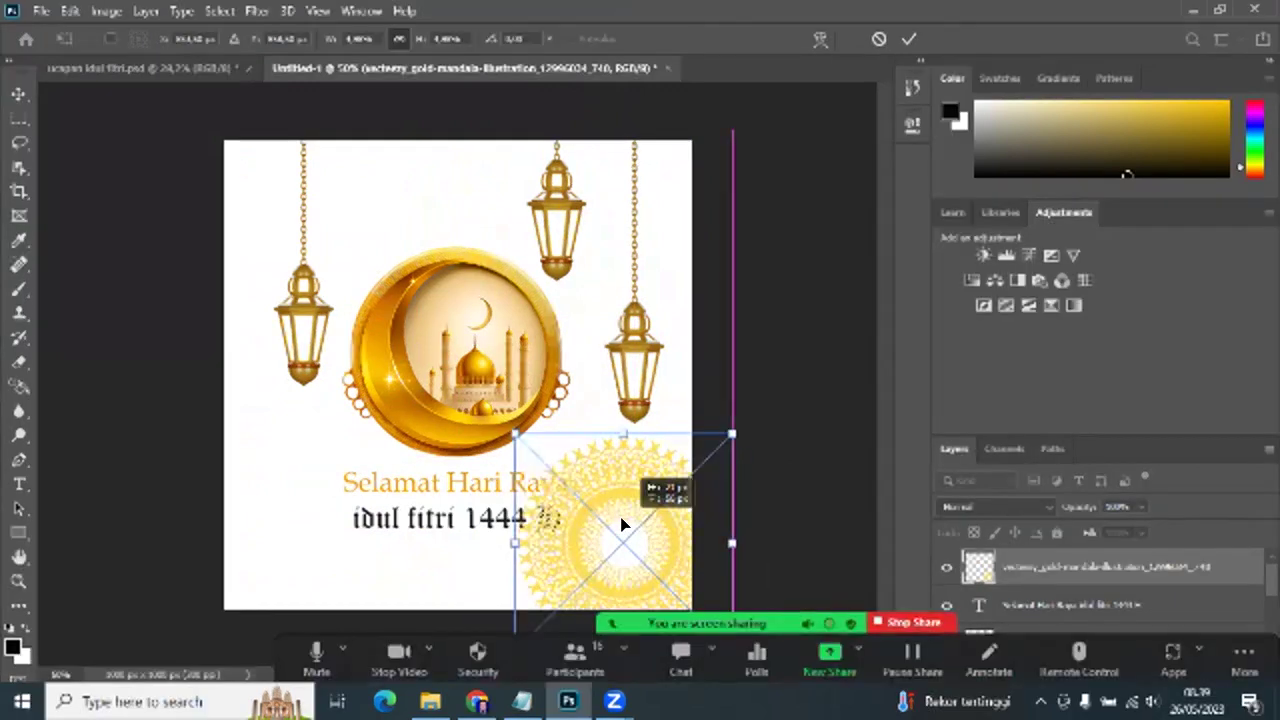
pyautogui.press('Return')
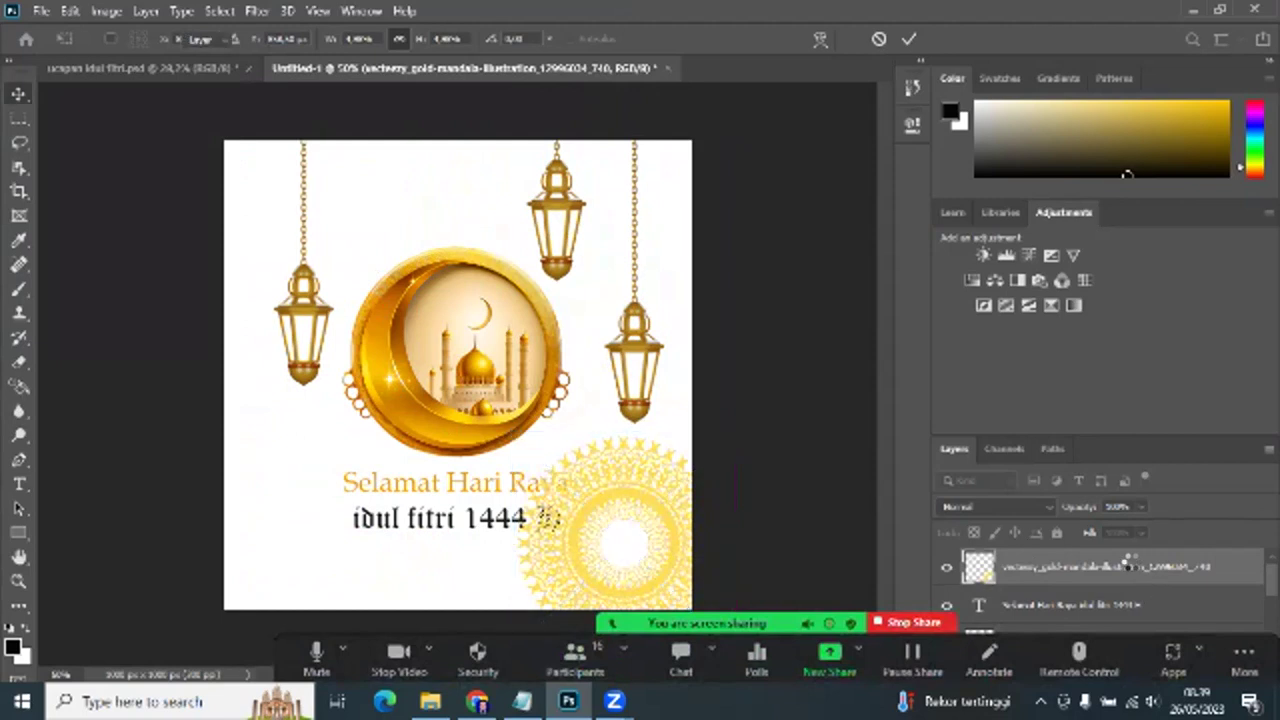
# Step: Rename the new layer 'mandala'
pyautogui.doubleClick(1140, 566)
pyautogui.write('ma')
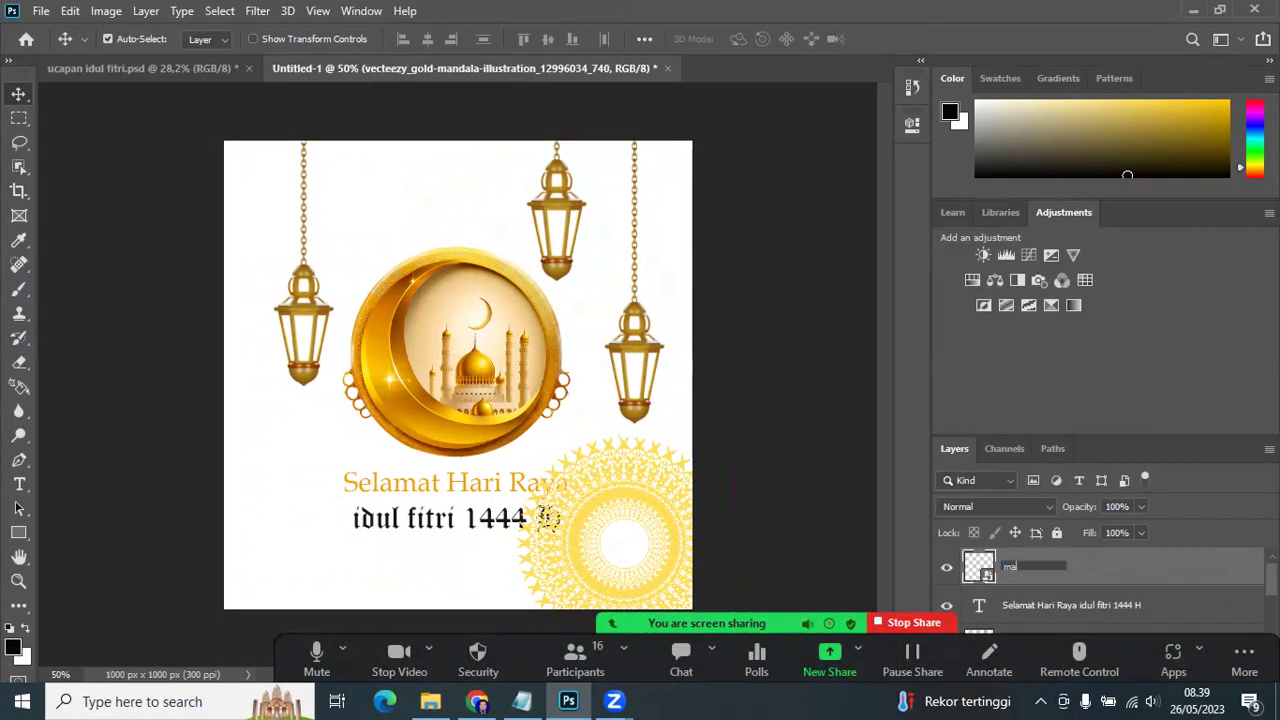
pyautogui.write('ndala')
pyautogui.press('Return')
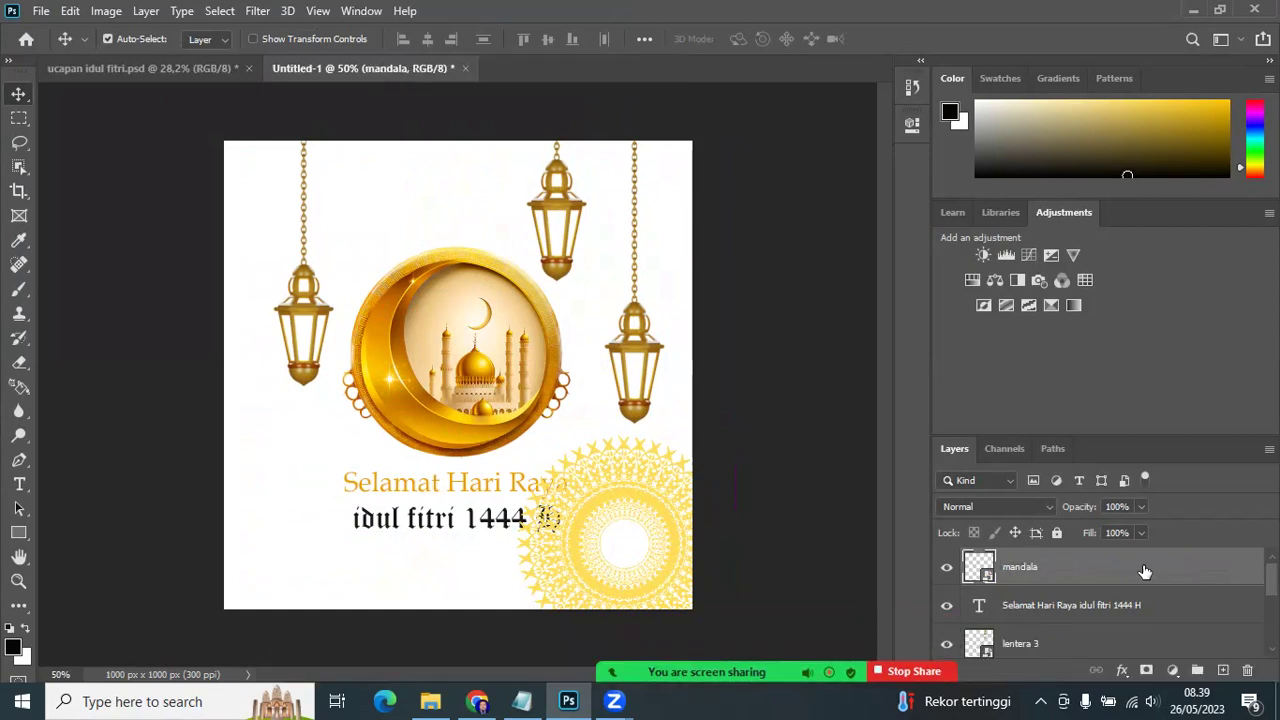
# Step: Move the mandala layer below the greeting text layer and set its opacity to 55%
pyautogui.moveTo(1082, 574); pyautogui.dragTo(1090, 620)
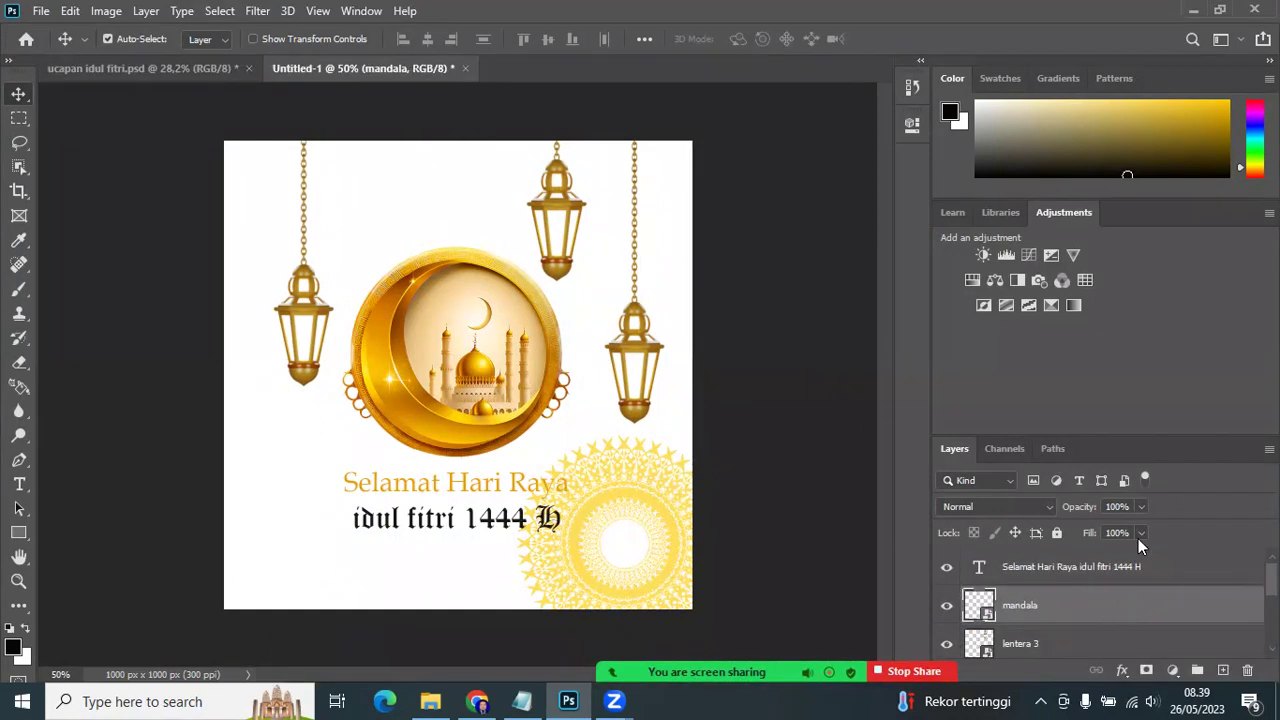
pyautogui.moveTo(1141, 506); pyautogui.dragTo(1104, 527)
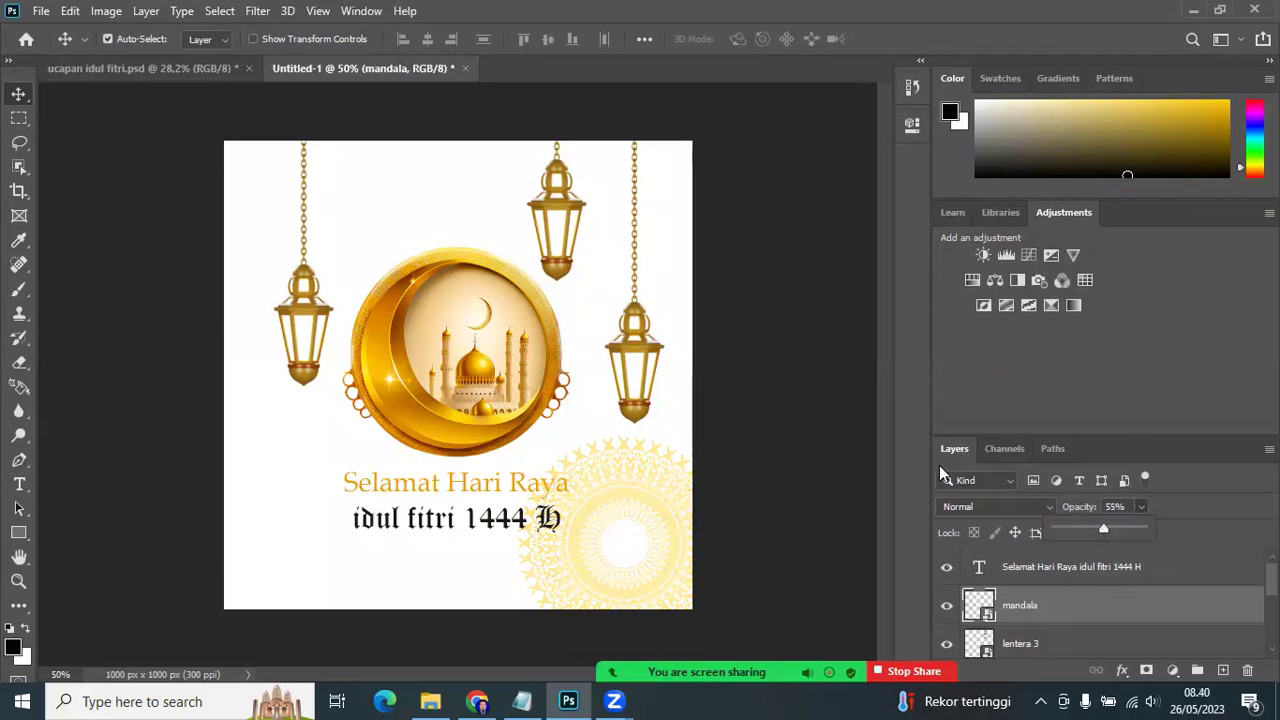
pyautogui.click(848, 413)
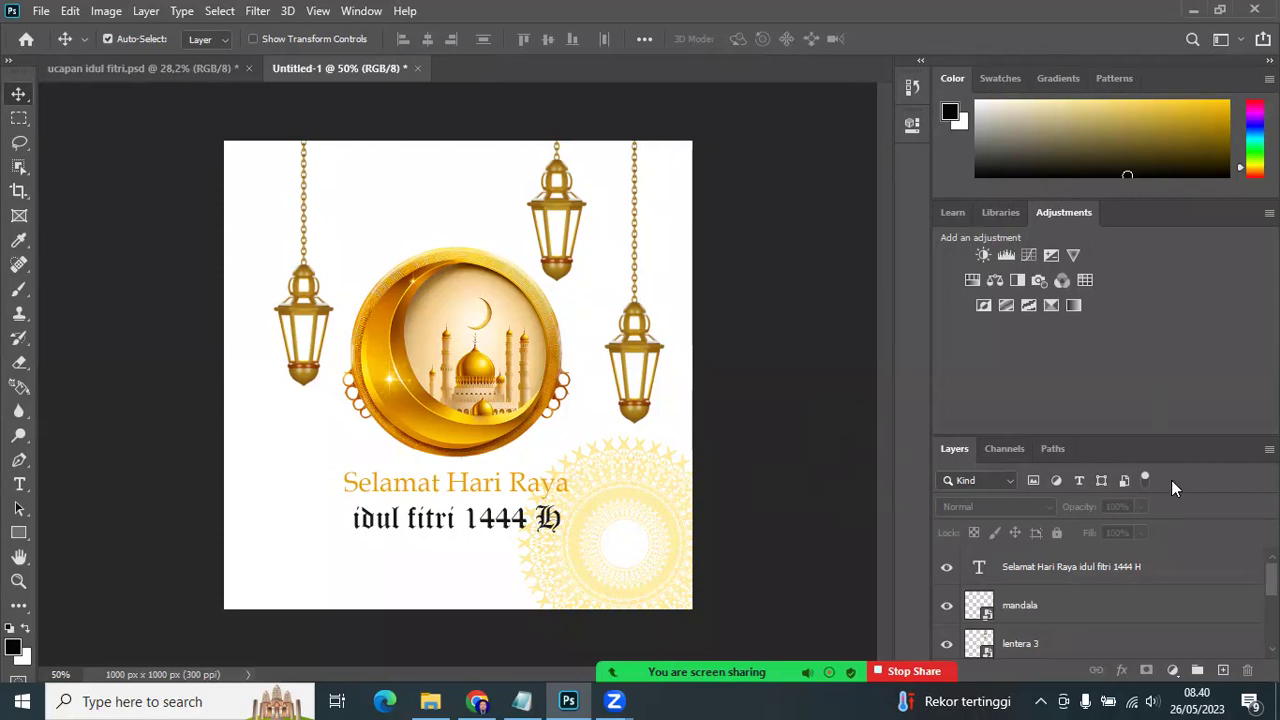
# Step: Convert the Background to a smart object and rename Layer 0 to bg
pyautogui.scroll(-3, 1122, 609)
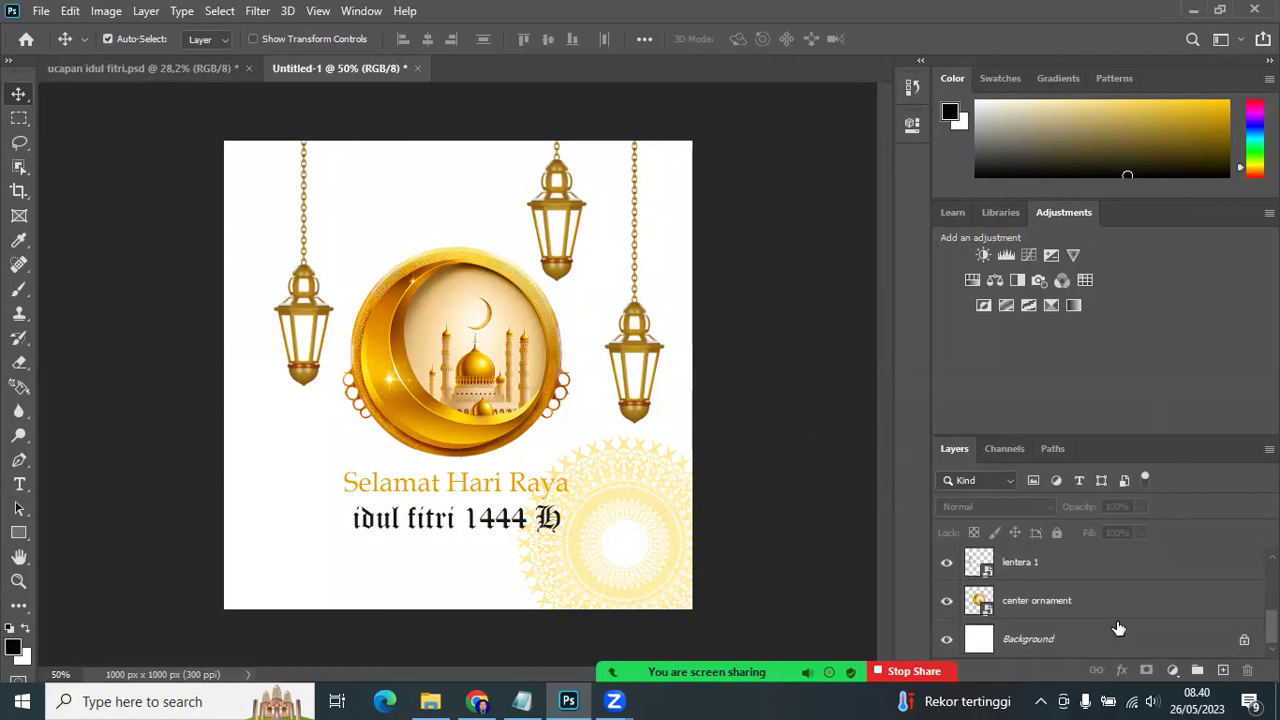
pyautogui.rightClick(1046, 636)
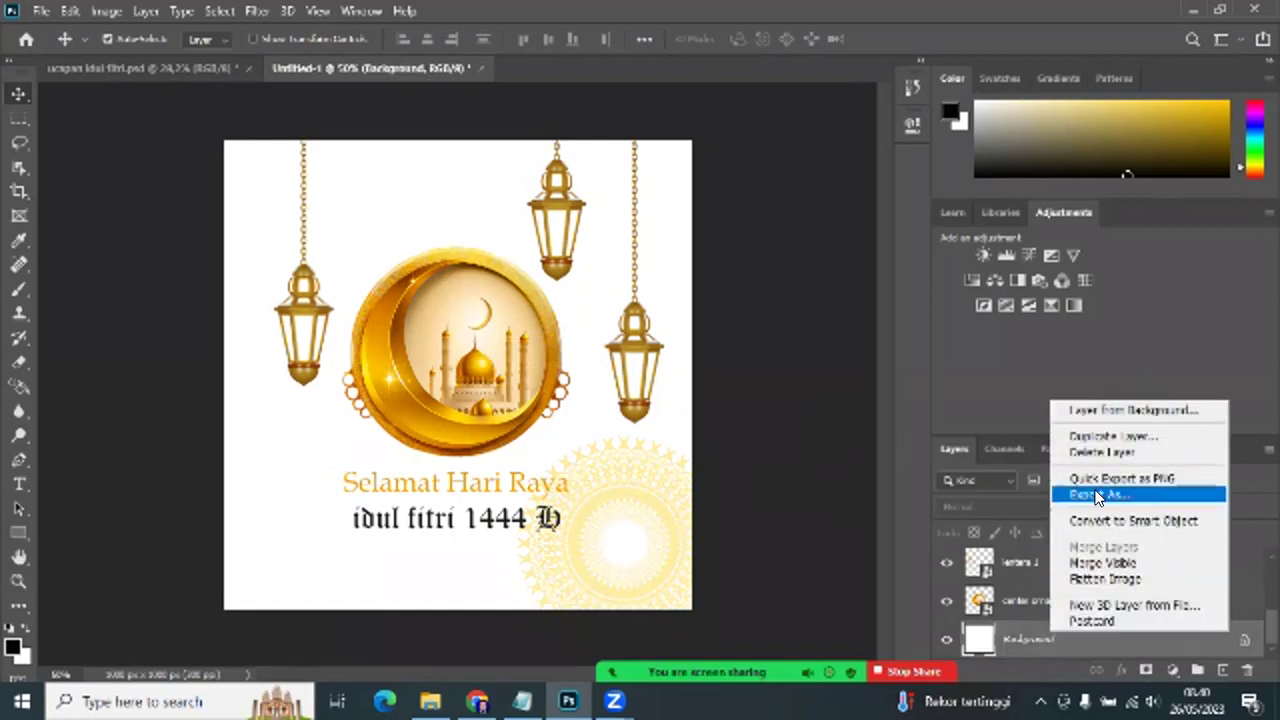
pyautogui.click(1091, 520)
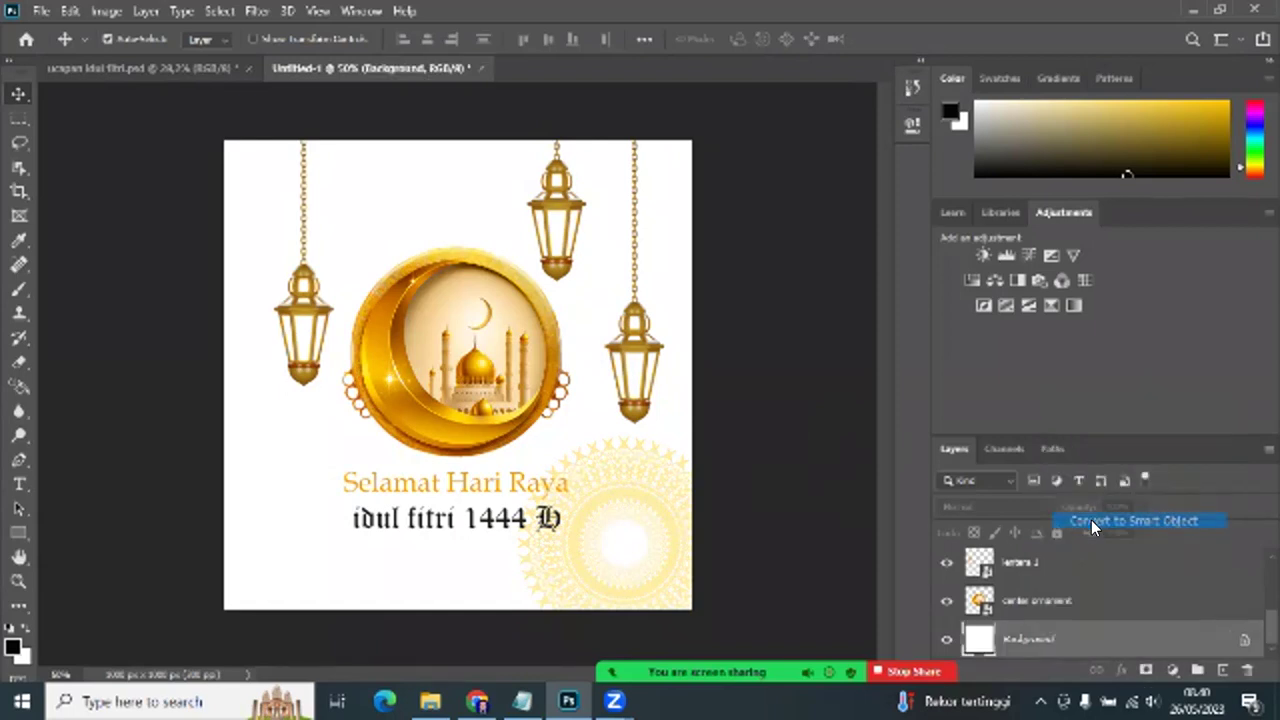
pyautogui.rightClick(1042, 600)
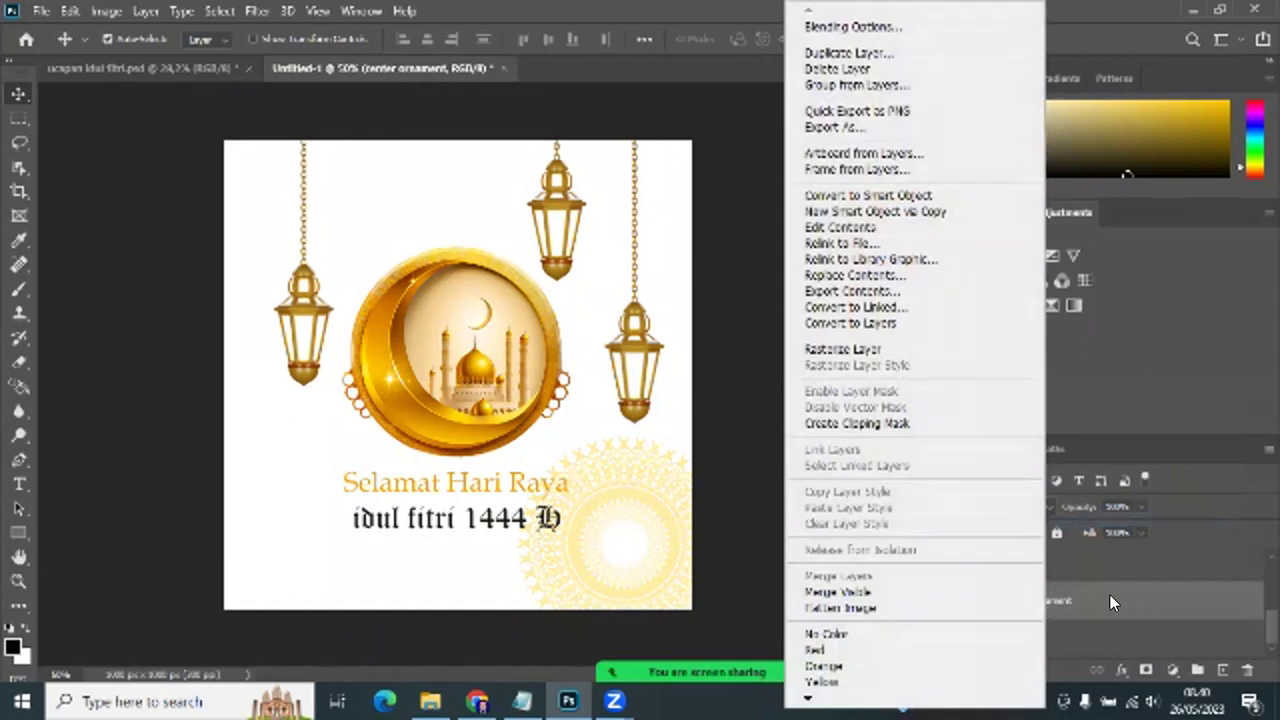
pyautogui.click(1156, 551)
pyautogui.doubleClick(1010, 638)
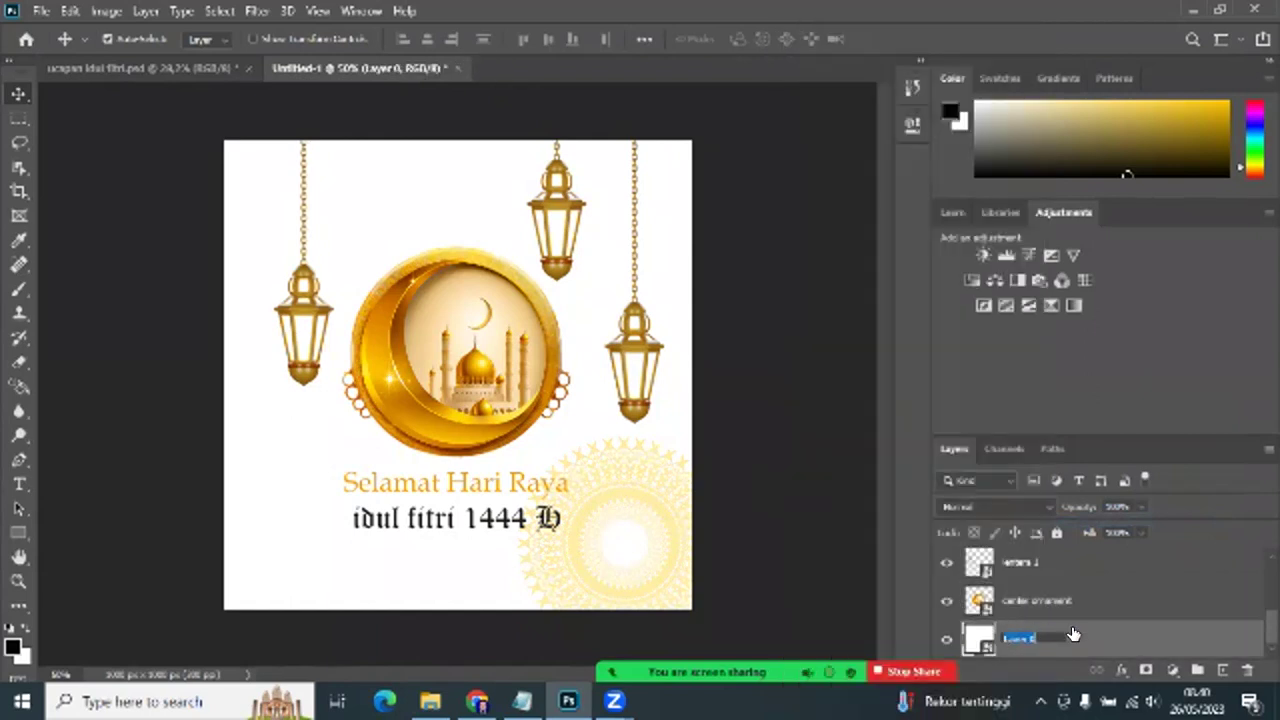
pyautogui.write('bg')
pyautogui.press('Return')
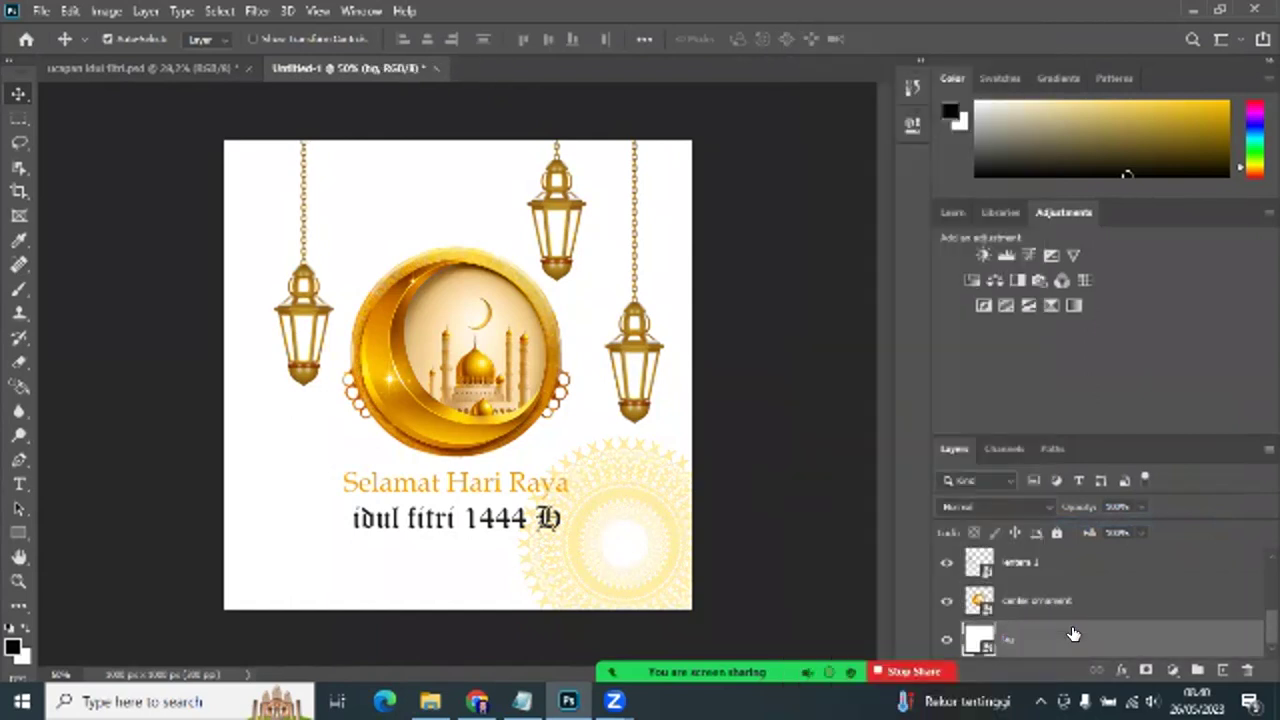
# Step: Convert the center ornament, lentera 1 and lentera 2 layers to smart objects
pyautogui.click(1074, 604)
pyautogui.rightClick(1074, 604)
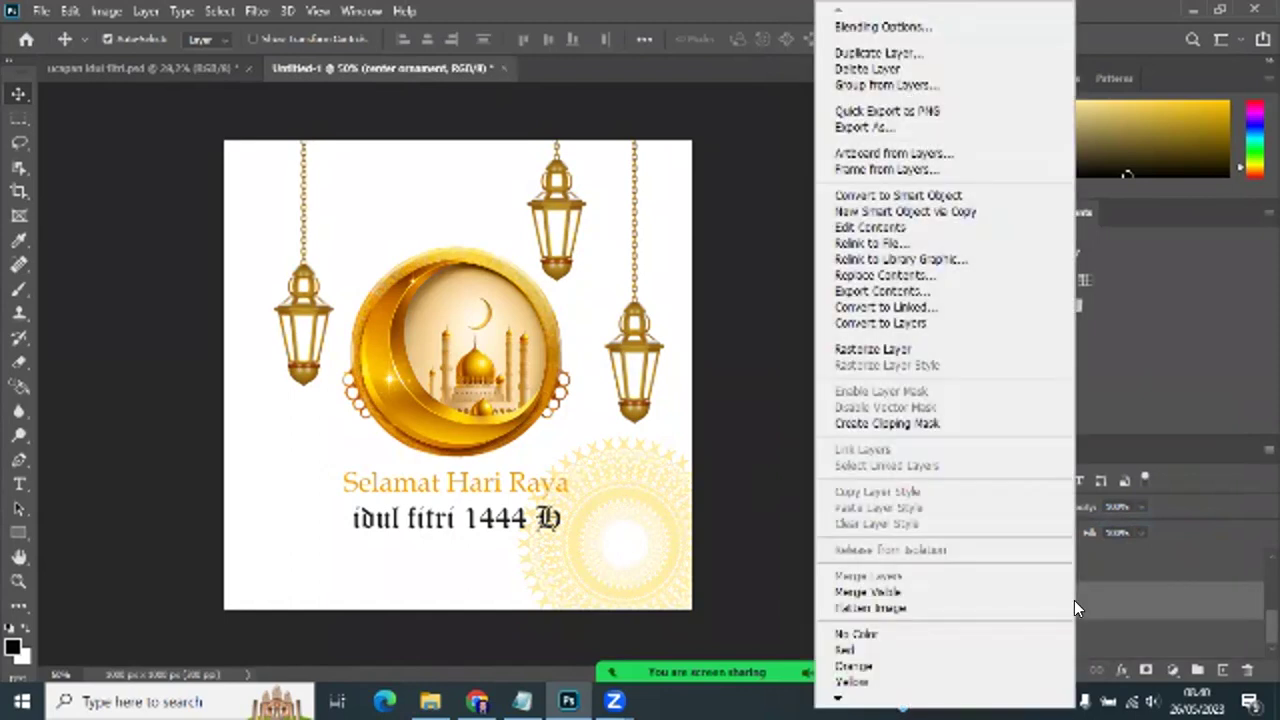
pyautogui.click(897, 196)
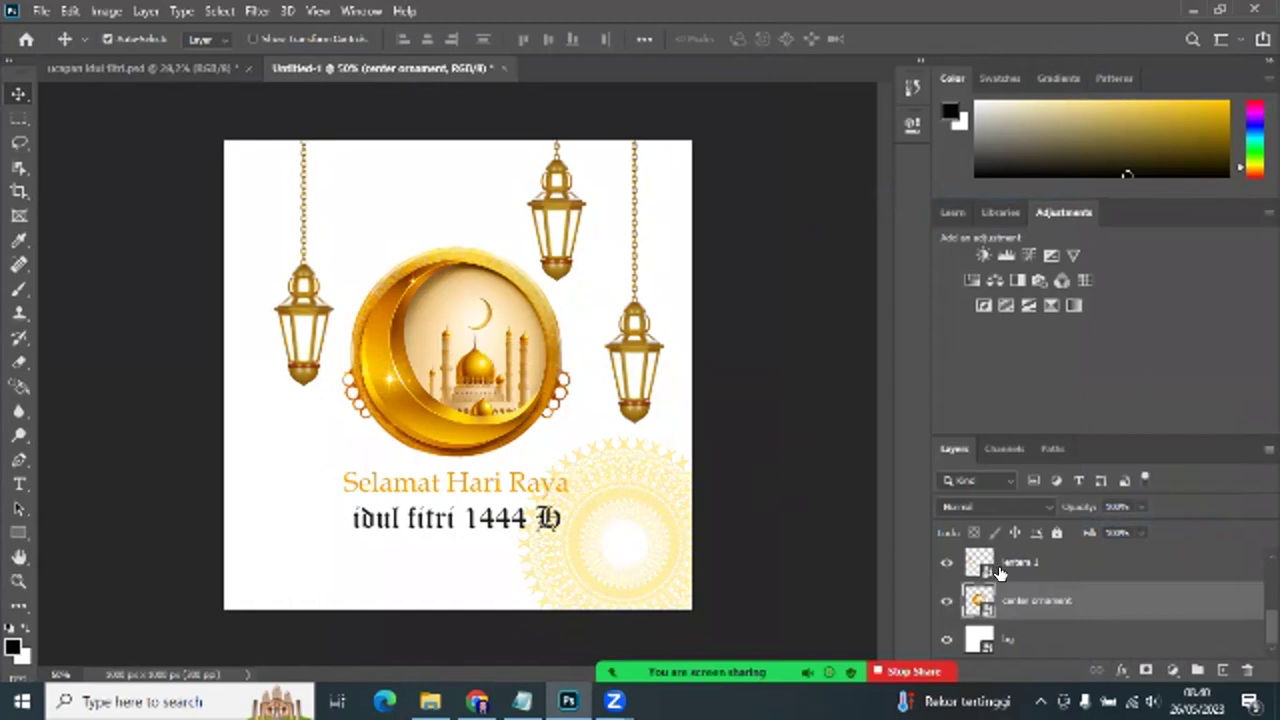
pyautogui.scroll(1, 1010, 590)
pyautogui.rightClick(1020, 600)
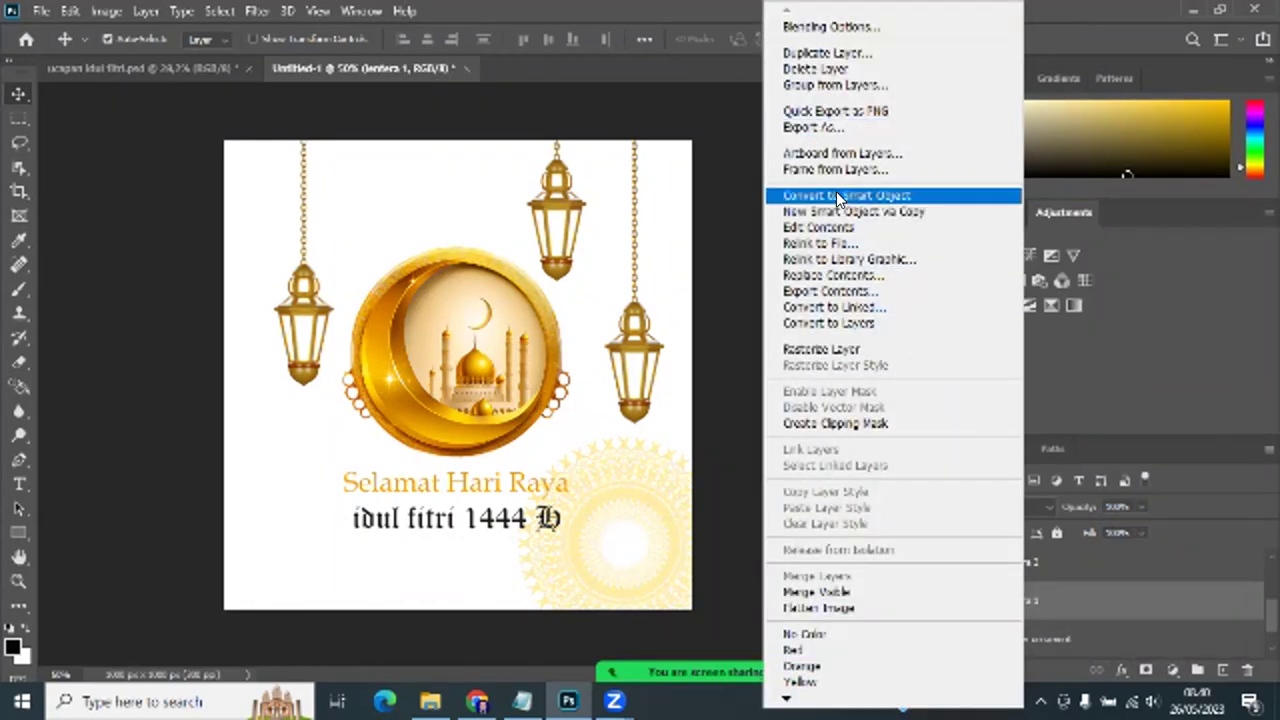
pyautogui.click(836, 195)
pyautogui.rightClick(1006, 572)
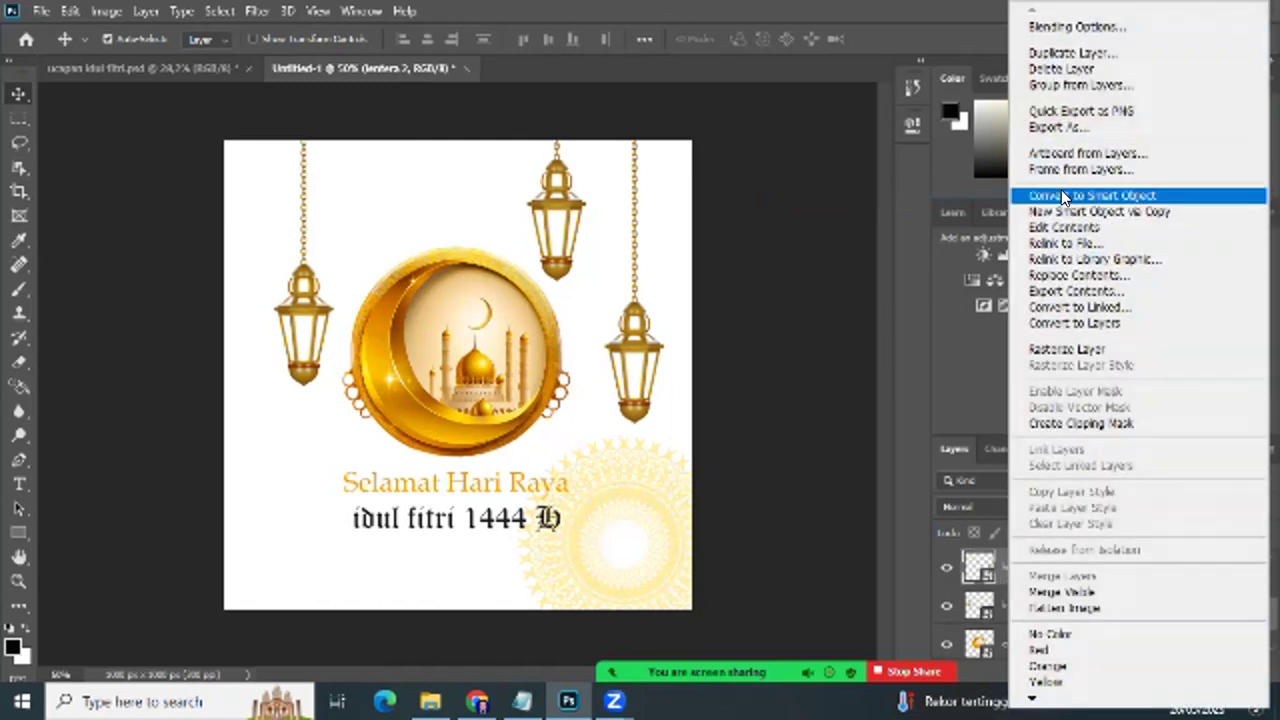
pyautogui.click(1061, 195)
# Step: Convert the lentera 3, mandala and greeting text layers to smart objects
pyautogui.scroll(2, 1060, 580)
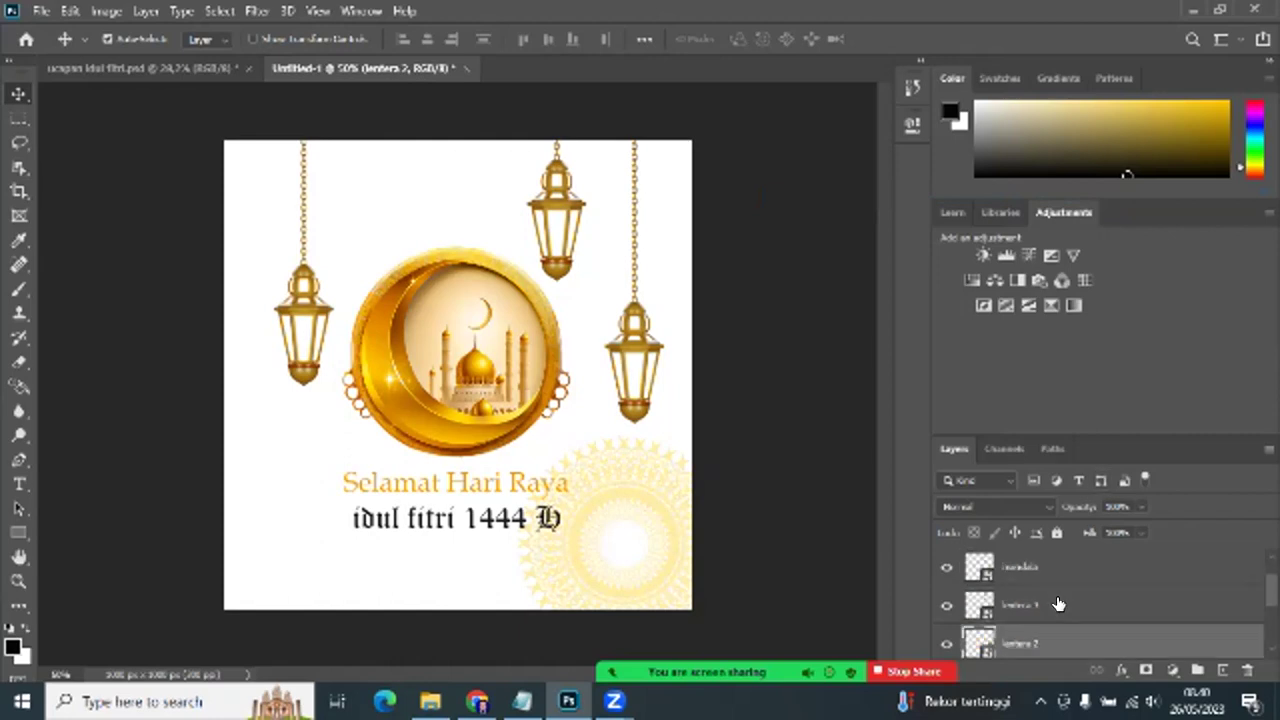
pyautogui.click(1023, 606)
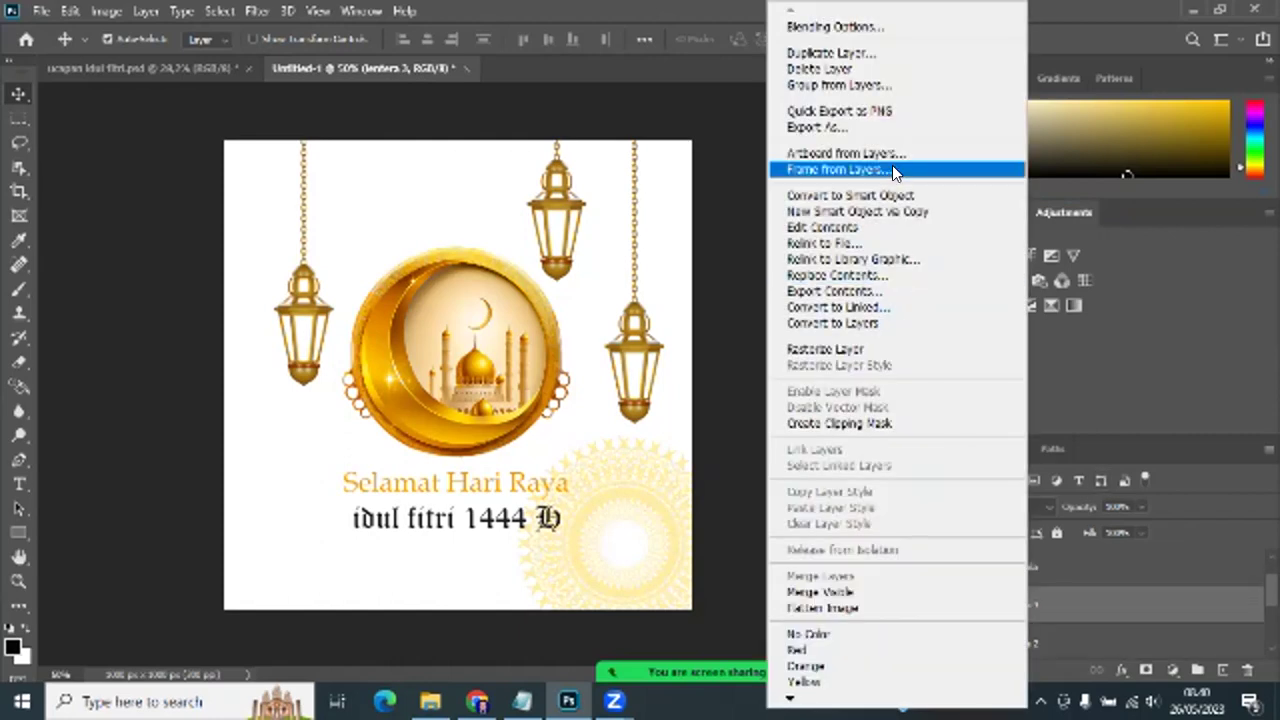
pyautogui.click(885, 195)
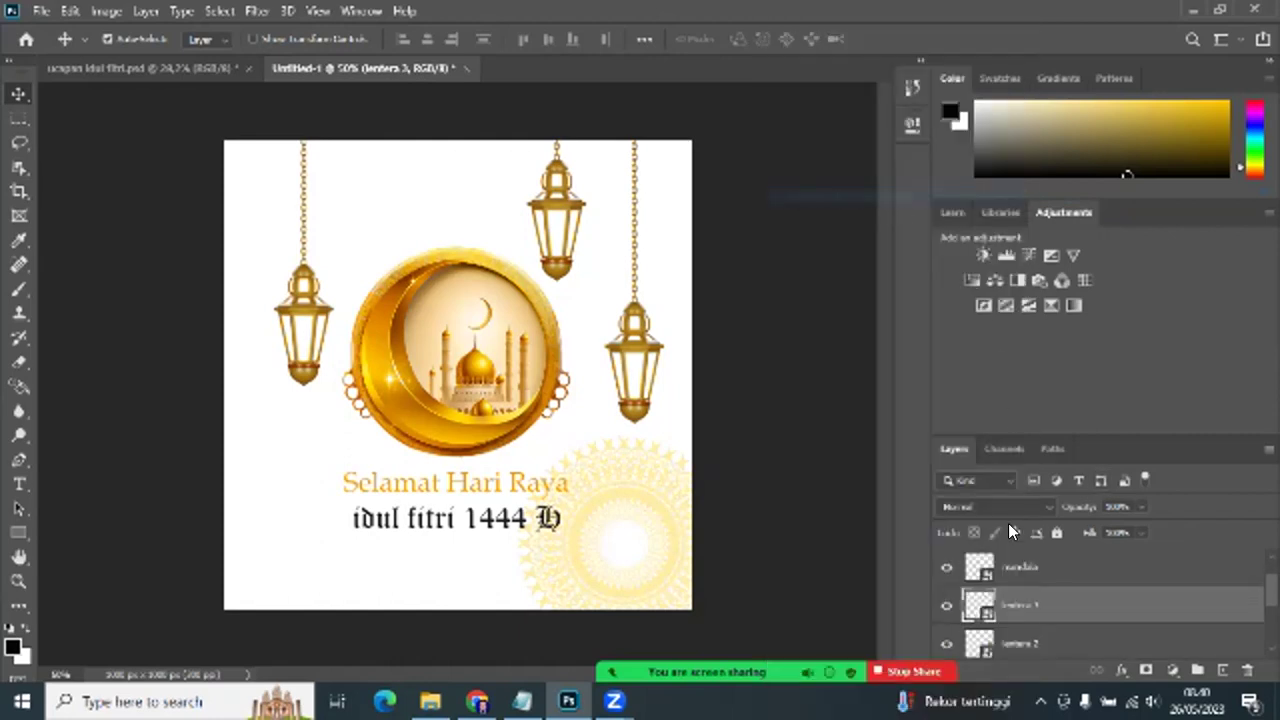
pyautogui.click(1019, 605)
pyautogui.rightClick(1019, 605)
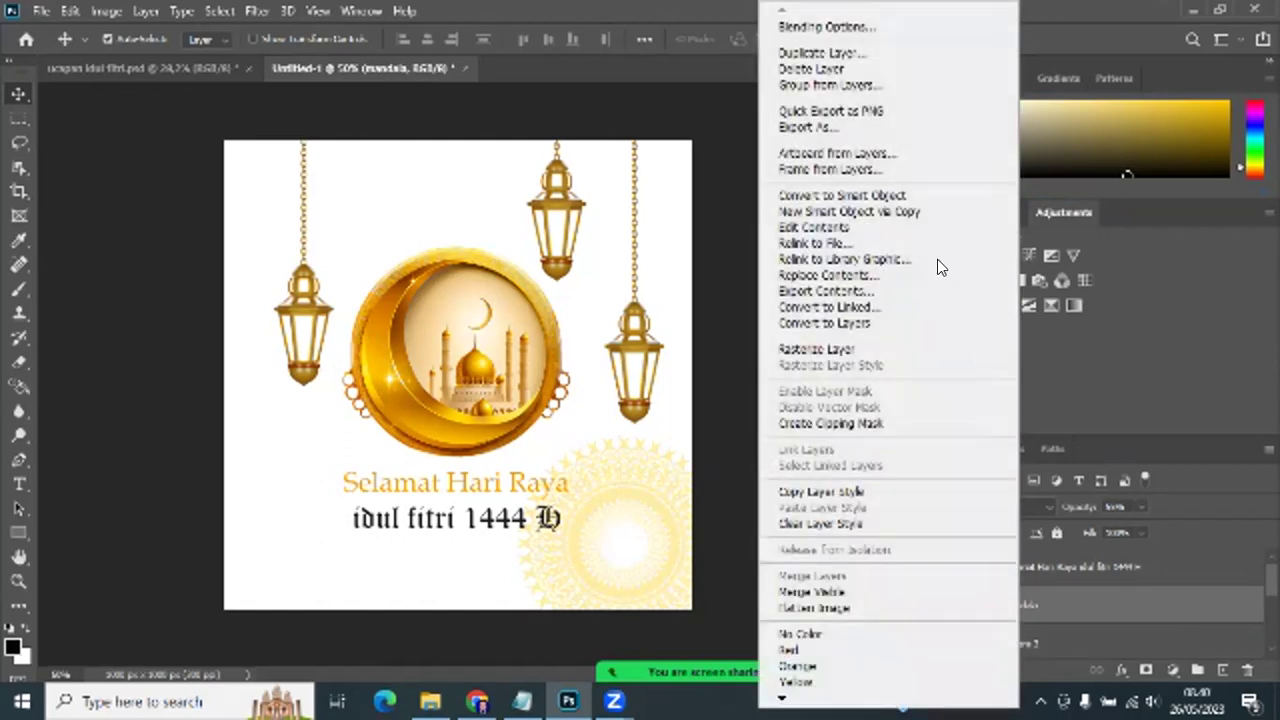
pyautogui.click(890, 193)
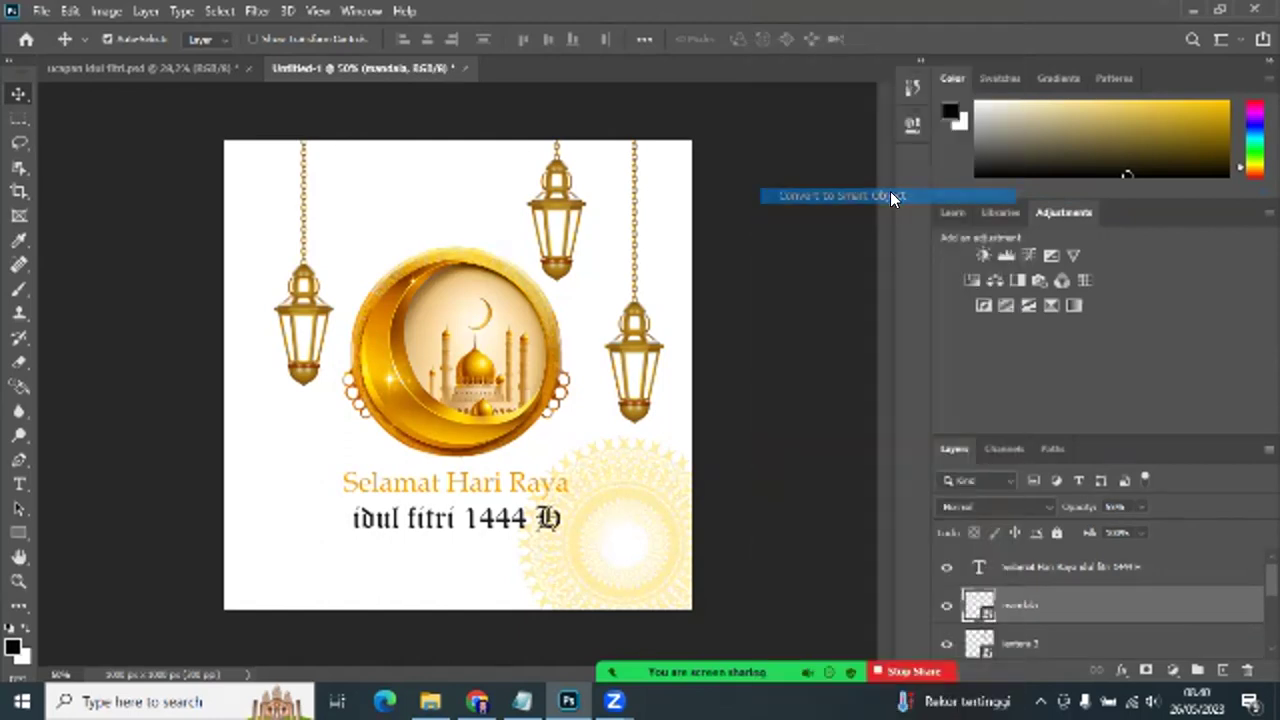
pyautogui.click(1019, 567)
pyautogui.rightClick(1014, 565)
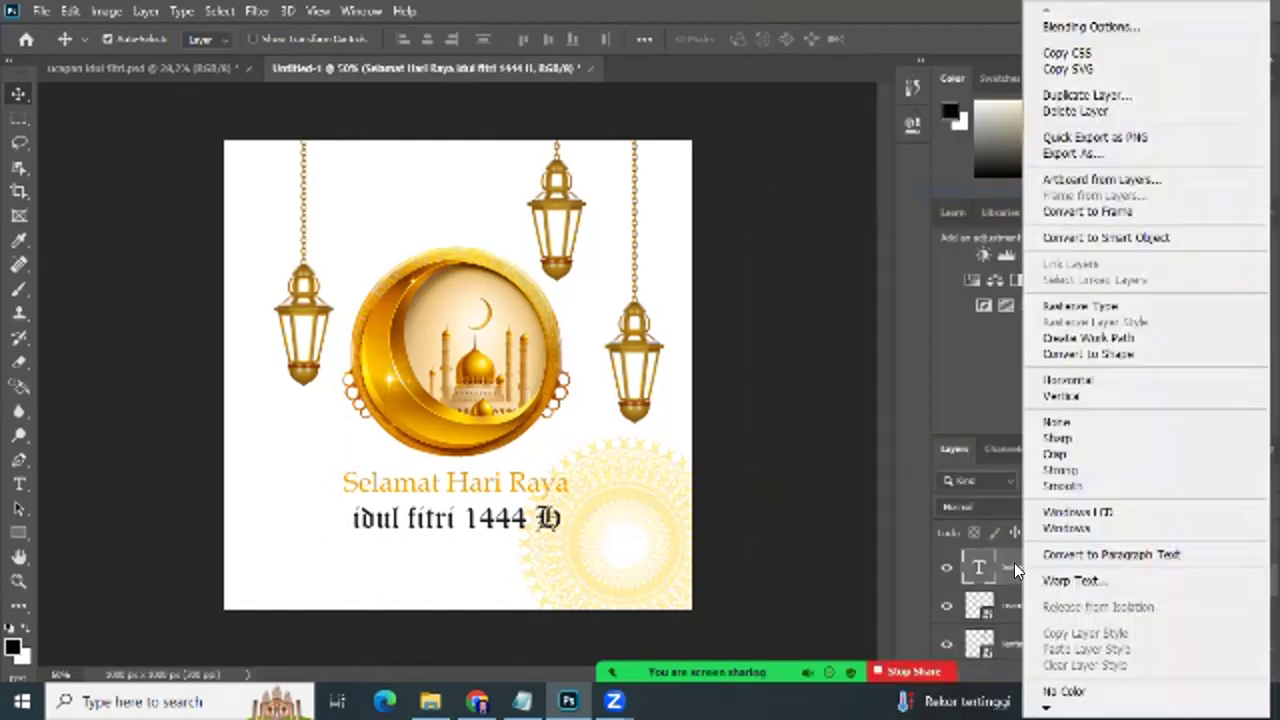
pyautogui.click(1076, 237)
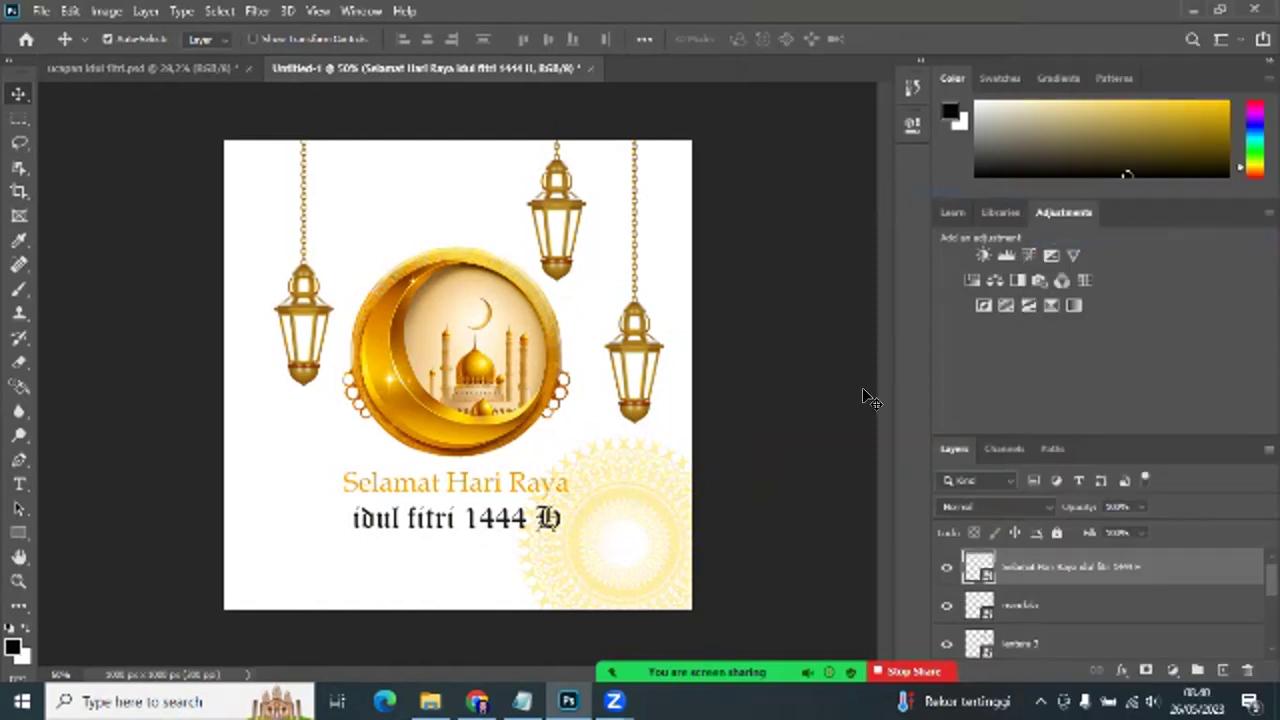
# Step: Save As 'ucapan hari raya animasi' PSD on the computer, accepting Photoshop Format Options
pyautogui.click(41, 11)
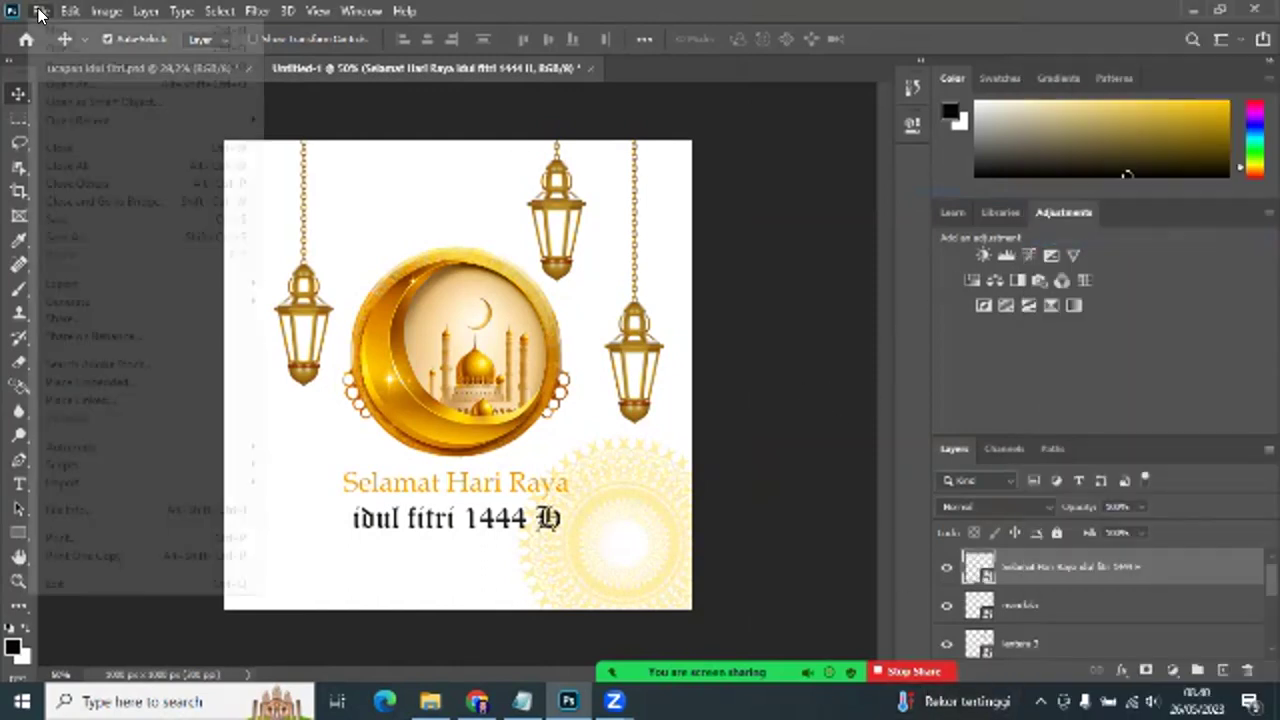
pyautogui.click(103, 236)
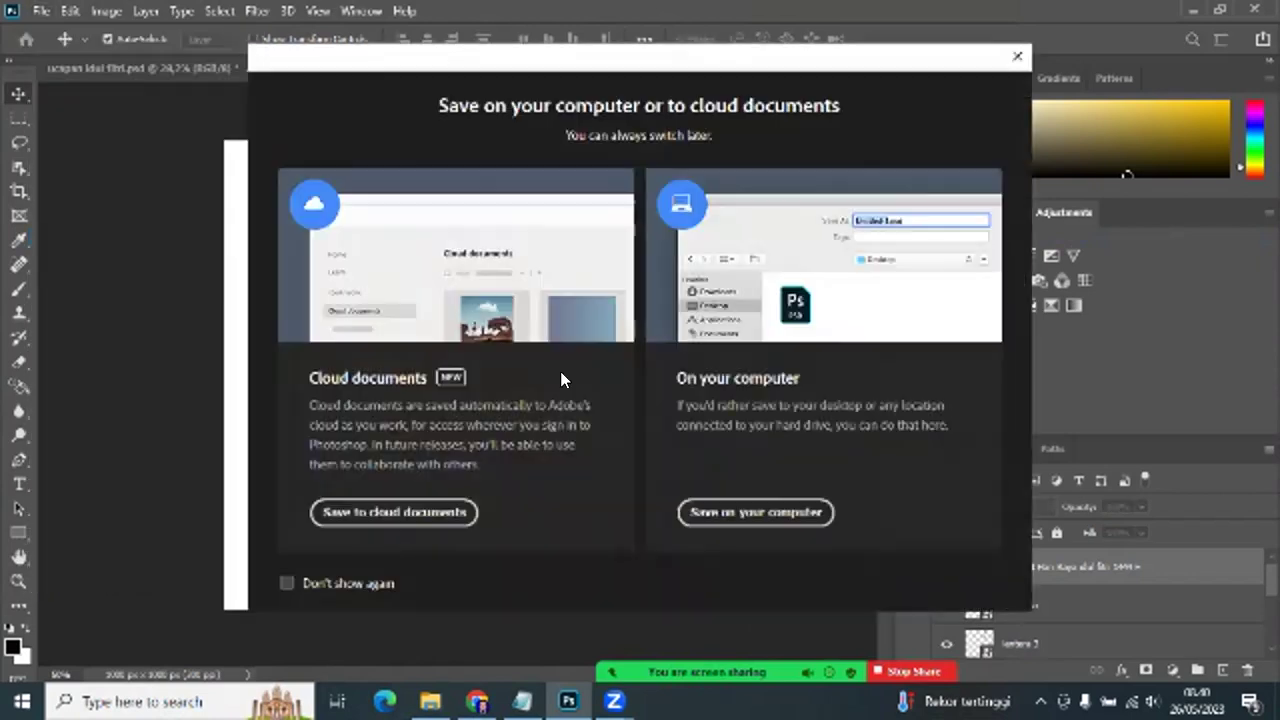
pyautogui.click(801, 515)
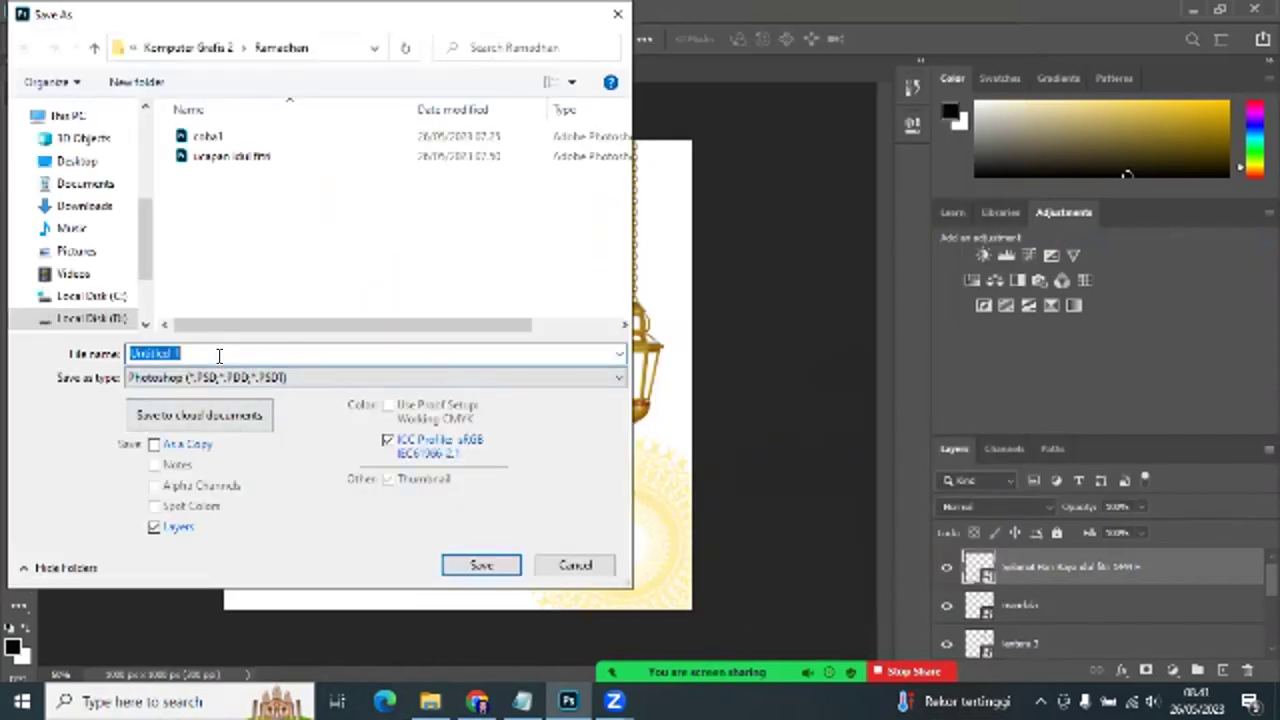
pyautogui.write('ucapa')
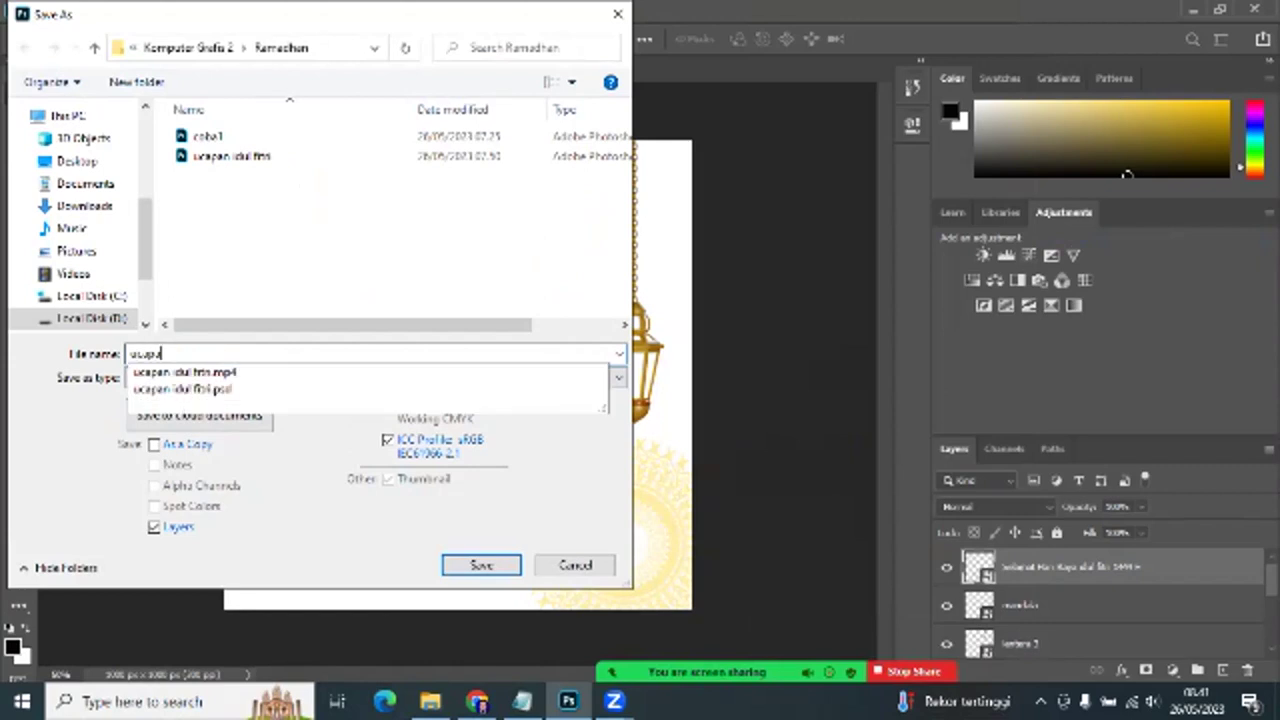
pyautogui.write('n')
pyautogui.write(' hari raya animasi')
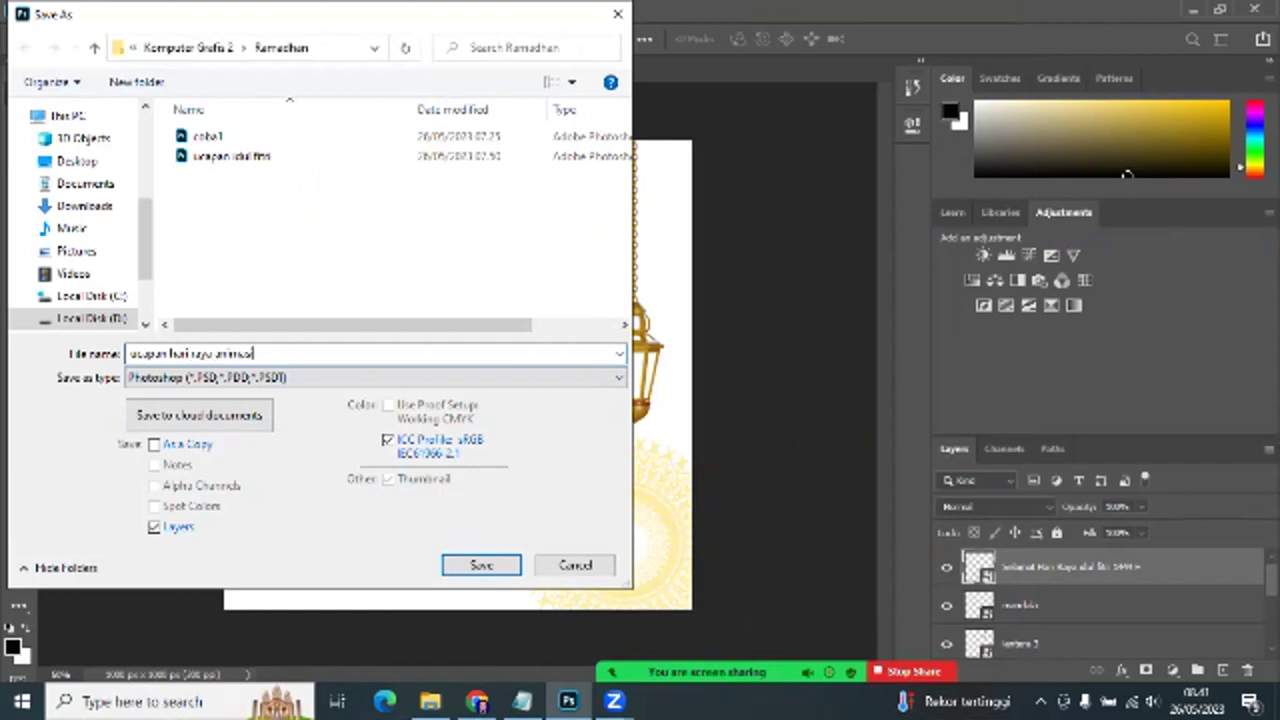
pyautogui.click(497, 568)
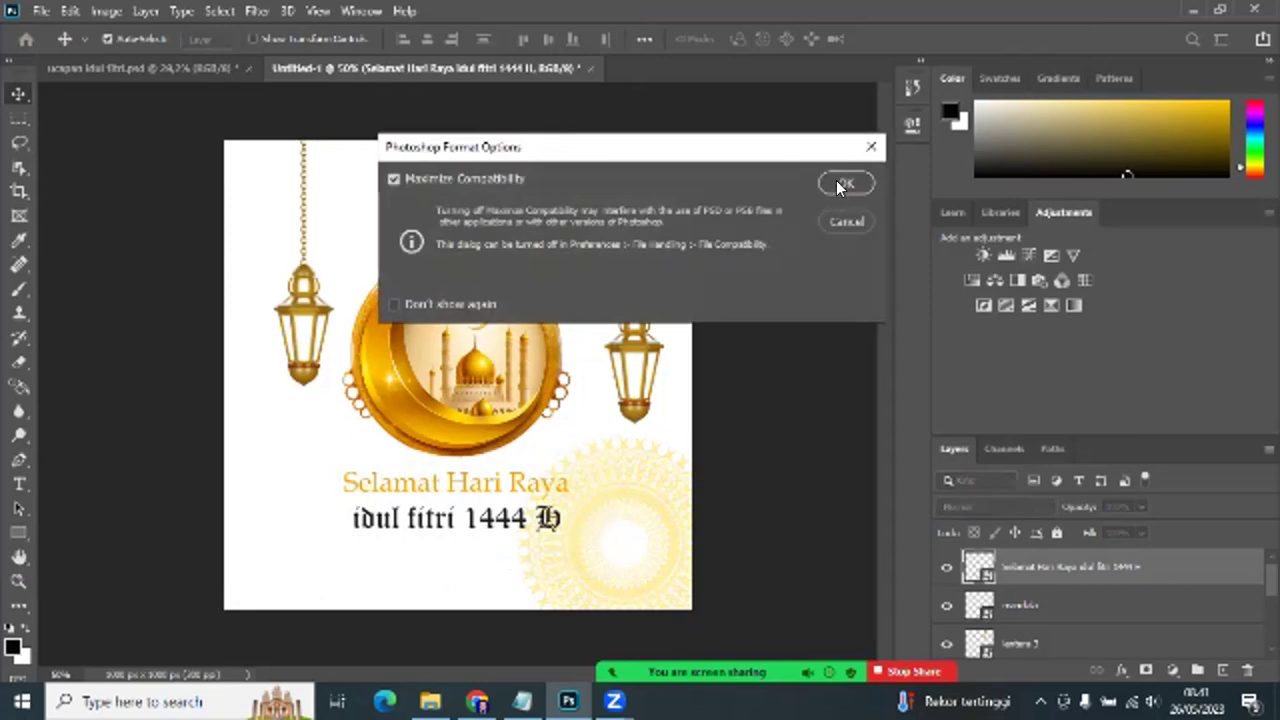
pyautogui.click(843, 184)
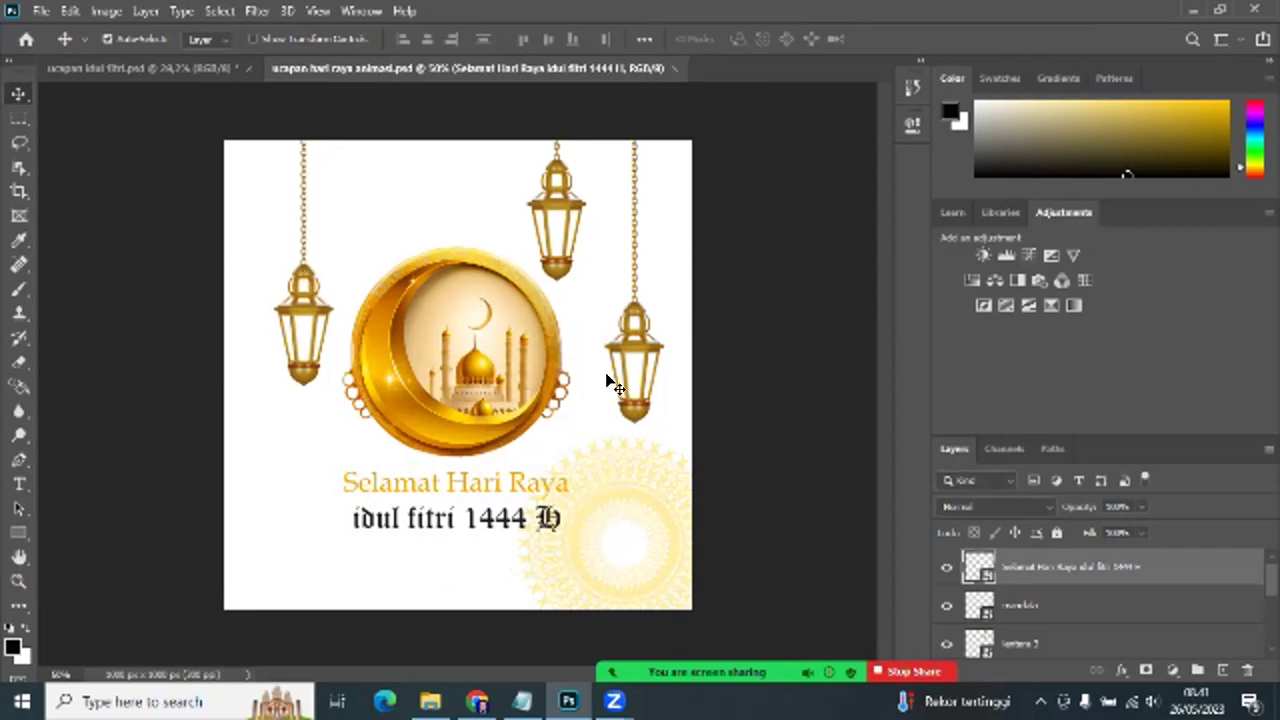
# Step: Drag the right lantern slightly left, and the middle lantern left and a little up
pyautogui.moveTo(618, 348); pyautogui.dragTo(608, 345)
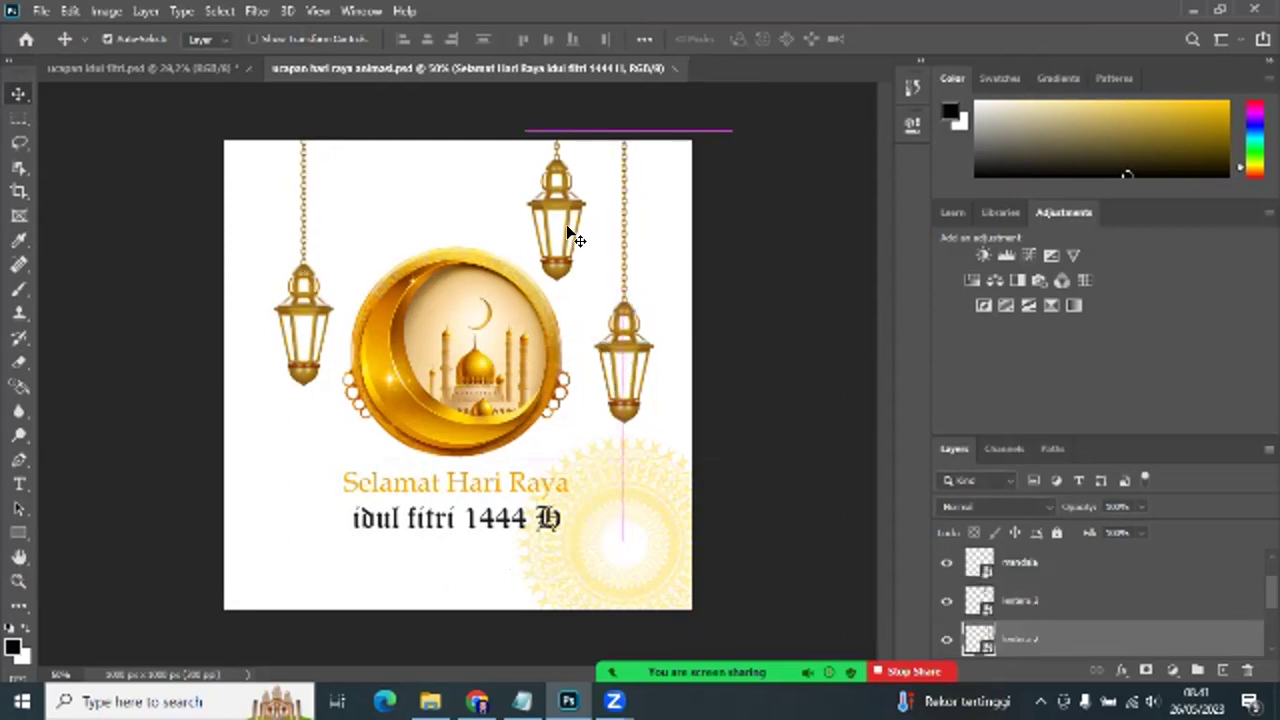
pyautogui.moveTo(558, 202); pyautogui.dragTo(540, 192)
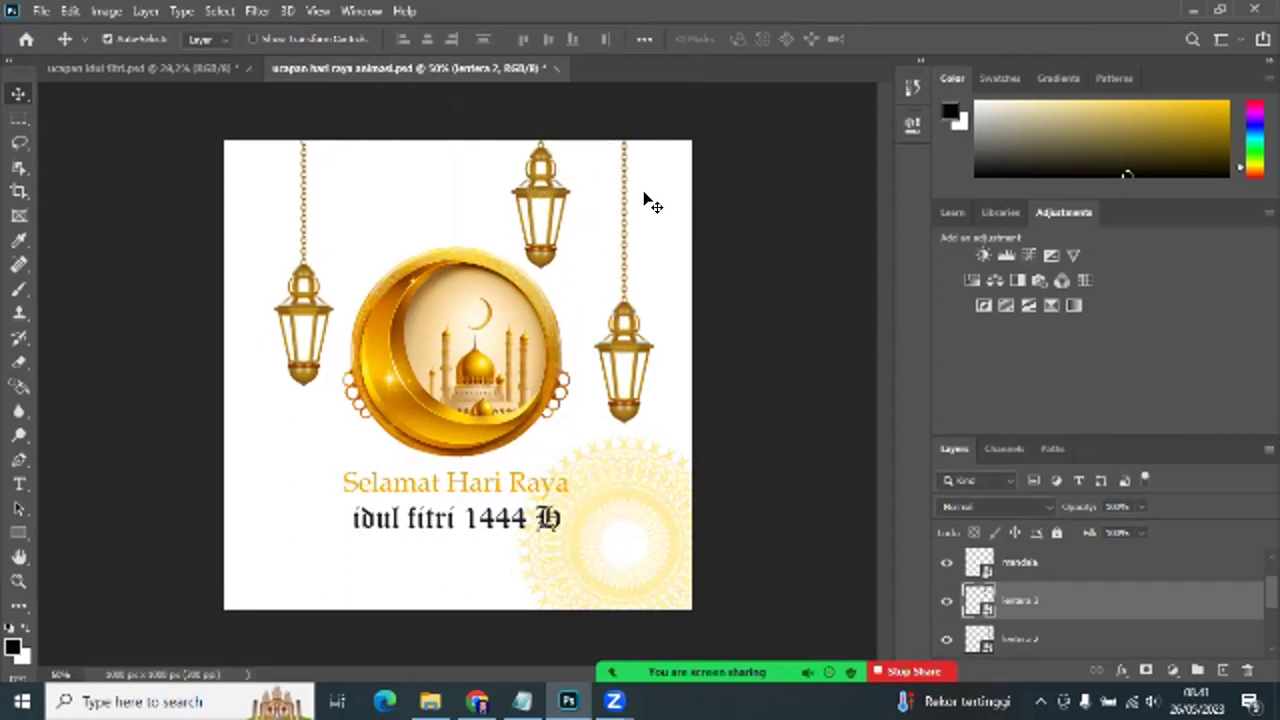
pyautogui.moveTo(537, 206); pyautogui.dragTo(538, 196)
pyautogui.click(425, 110)
pyautogui.click(522, 700)
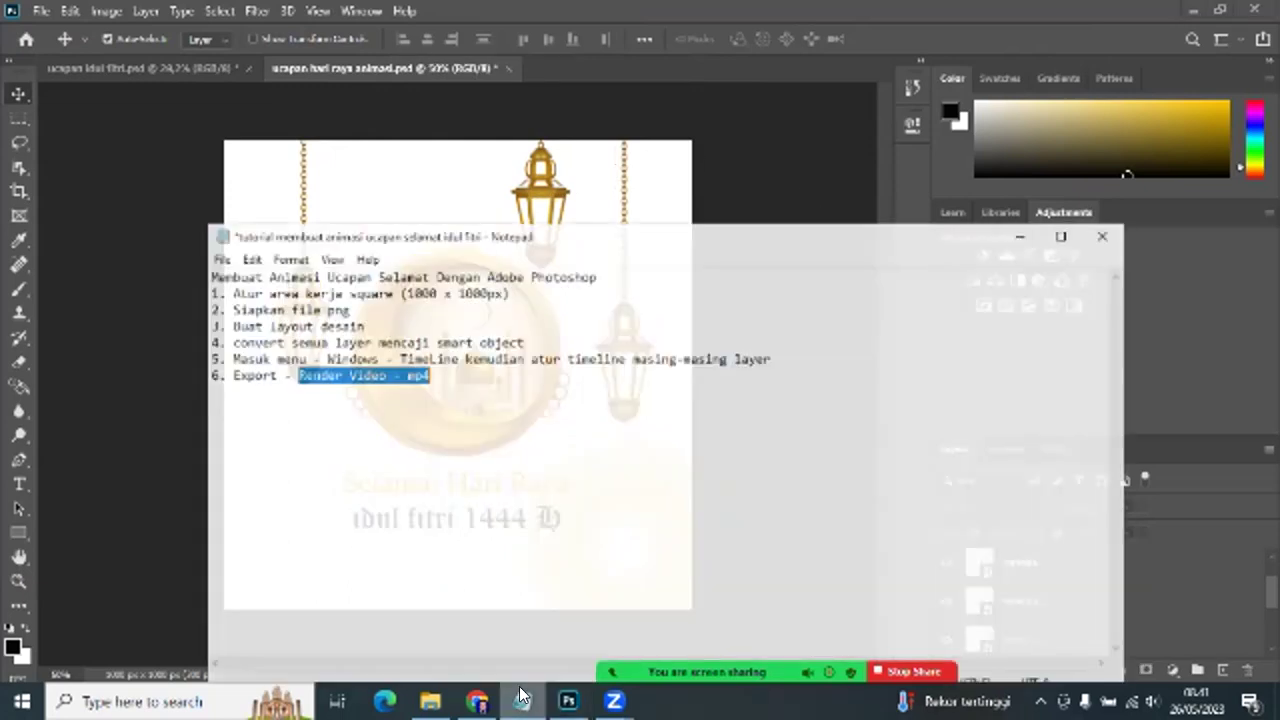
pyautogui.click(452, 330)
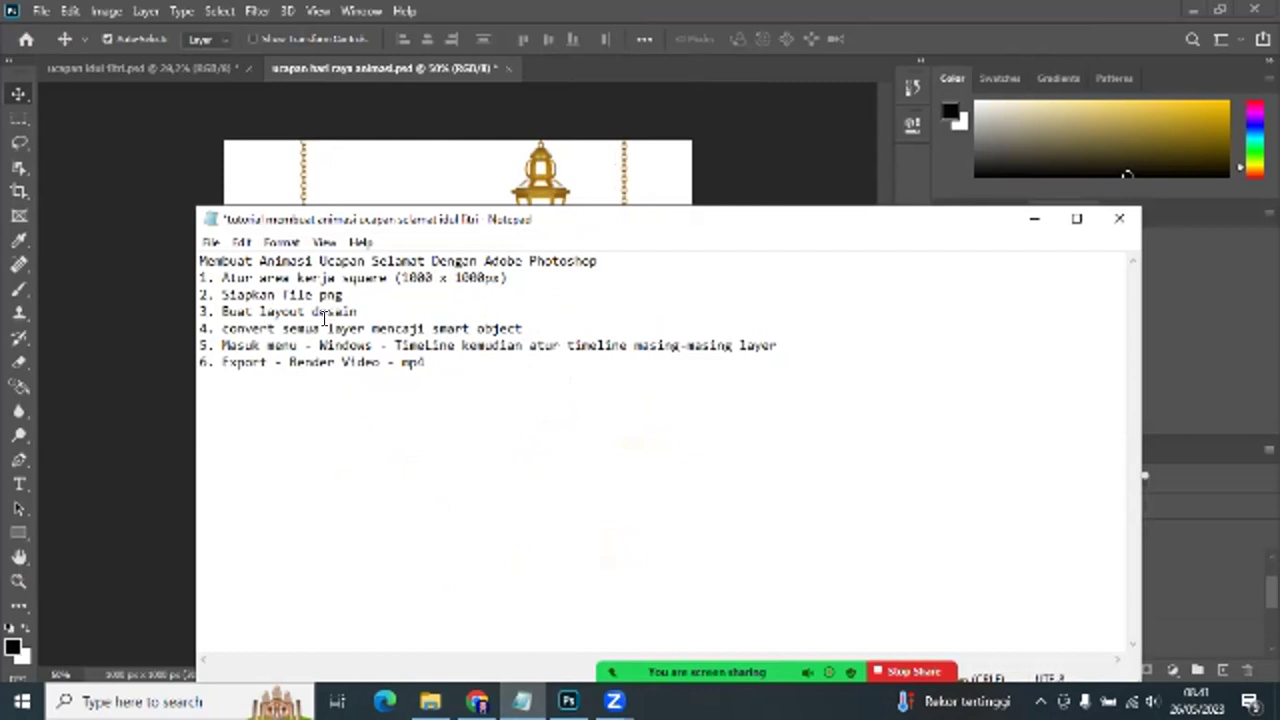
pyautogui.moveTo(227, 345); pyautogui.dragTo(766, 345)
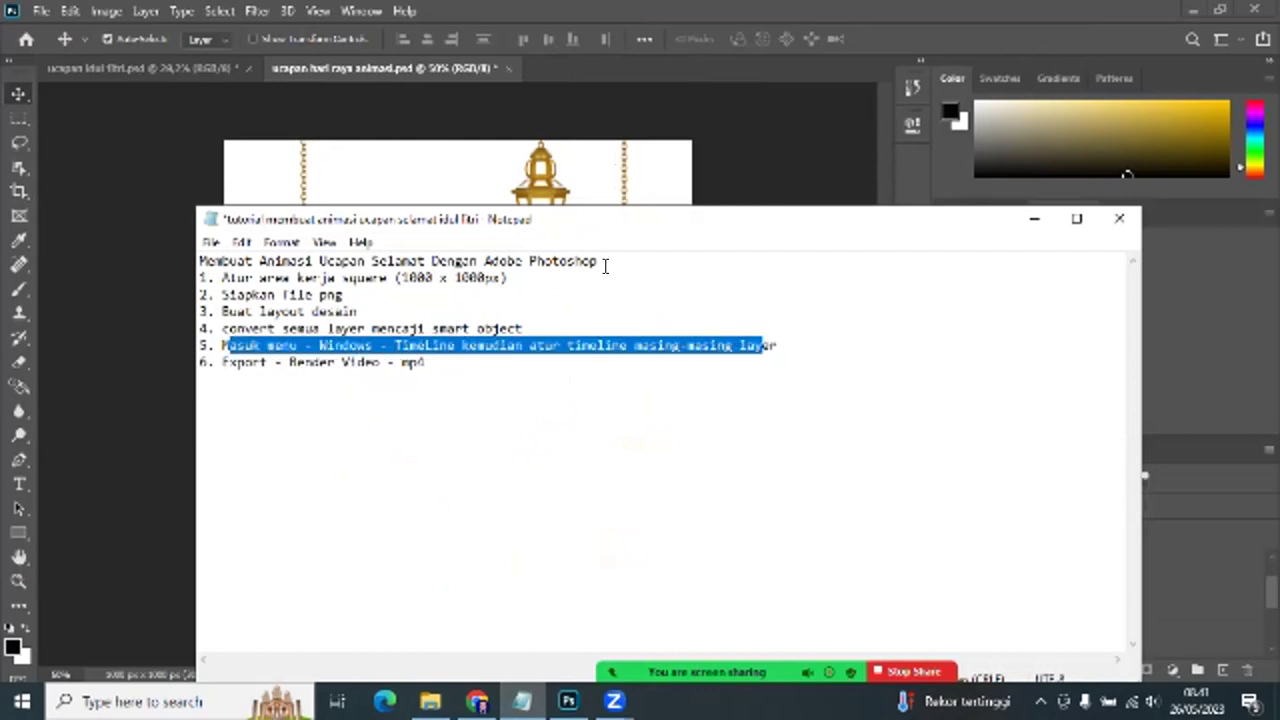
pyautogui.click(825, 161)
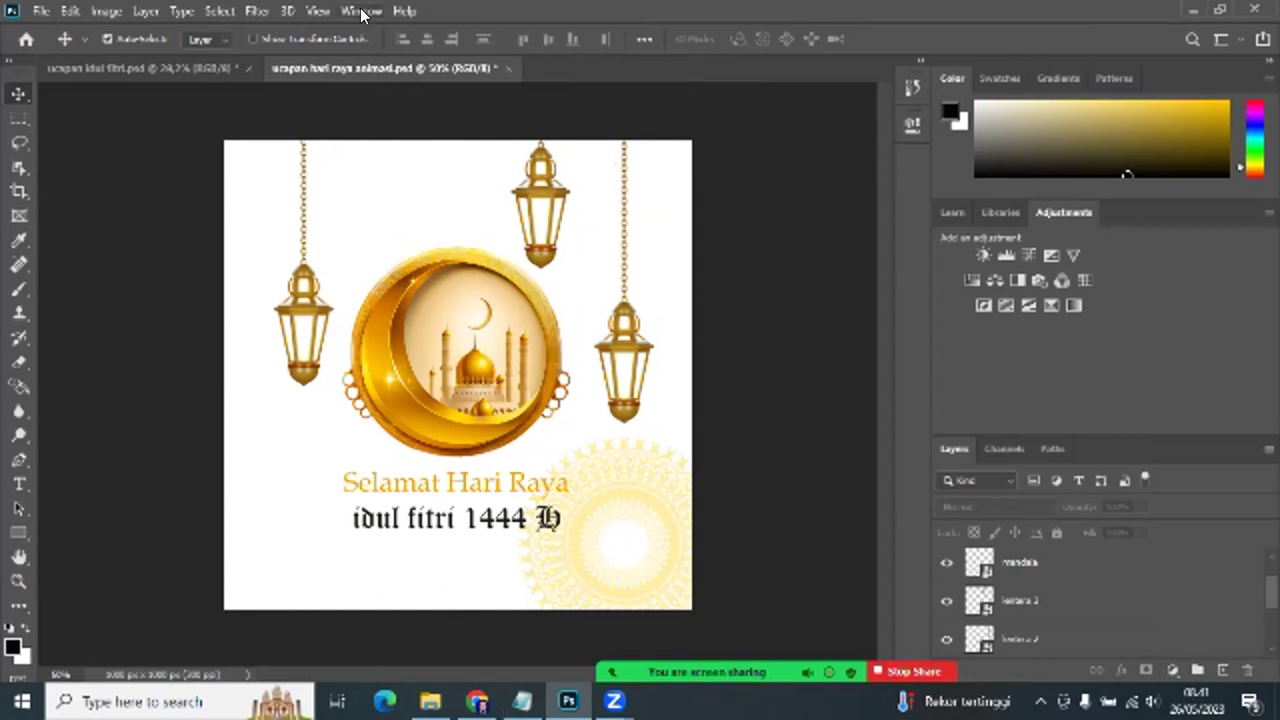
# Step: Show the Timeline panel, try creating a video timeline, then undo it
pyautogui.click(362, 12)
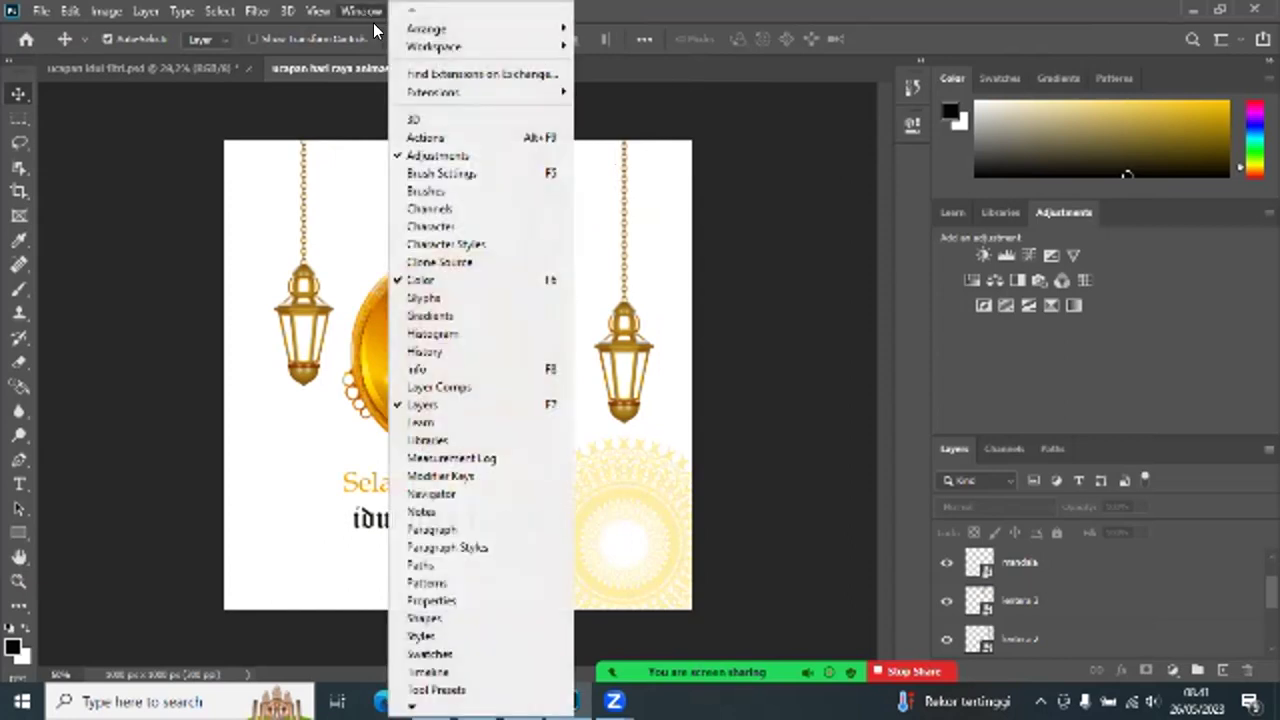
pyautogui.click(471, 674)
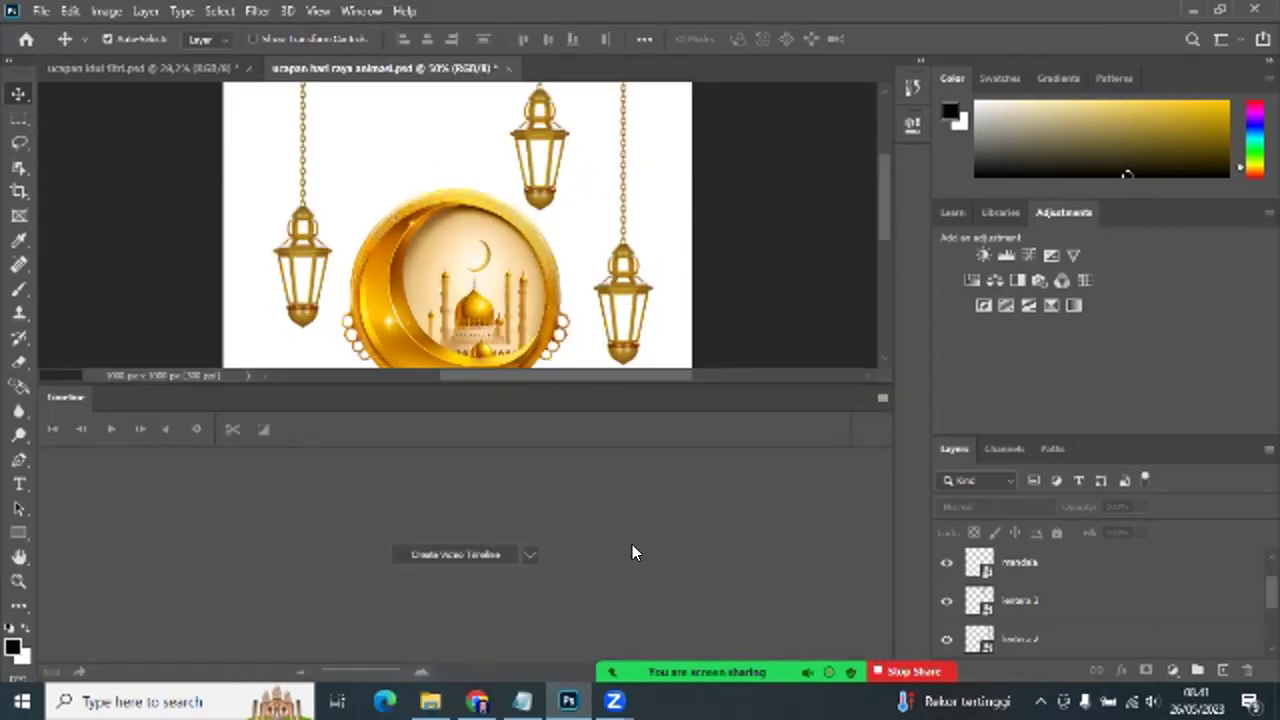
pyautogui.click(455, 556)
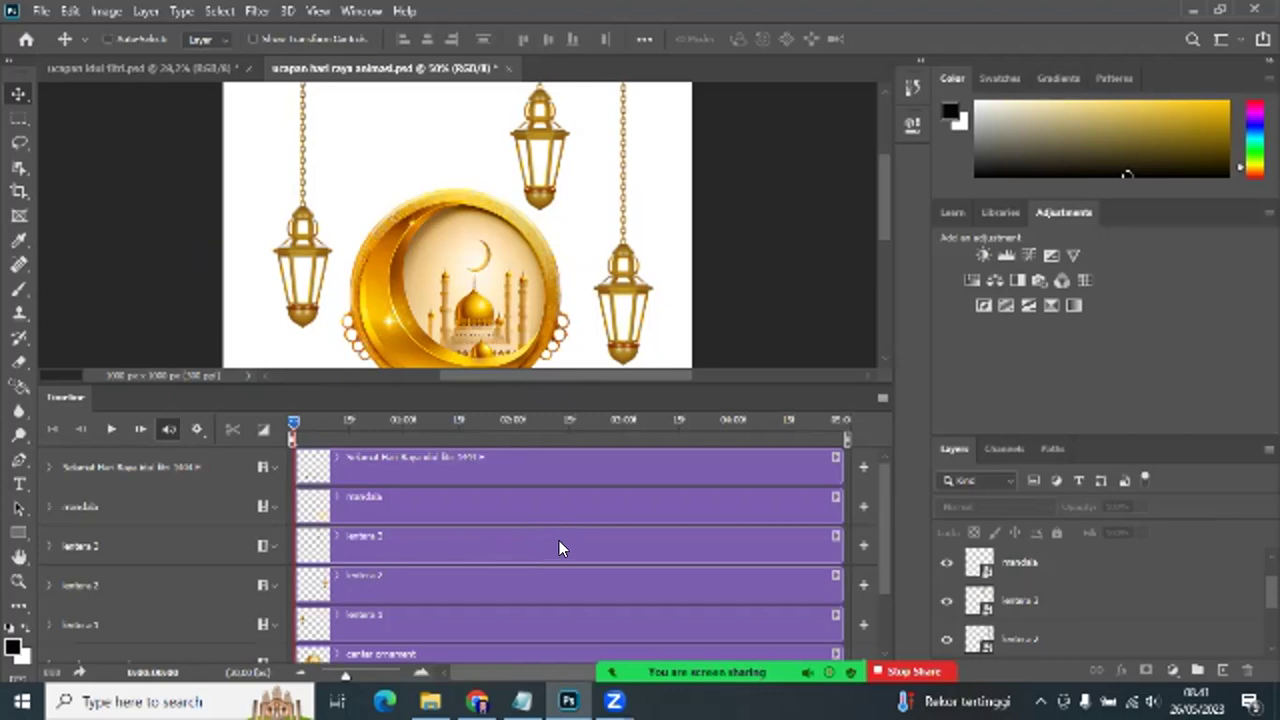
pyautogui.hotkey('ctrl', 'z')
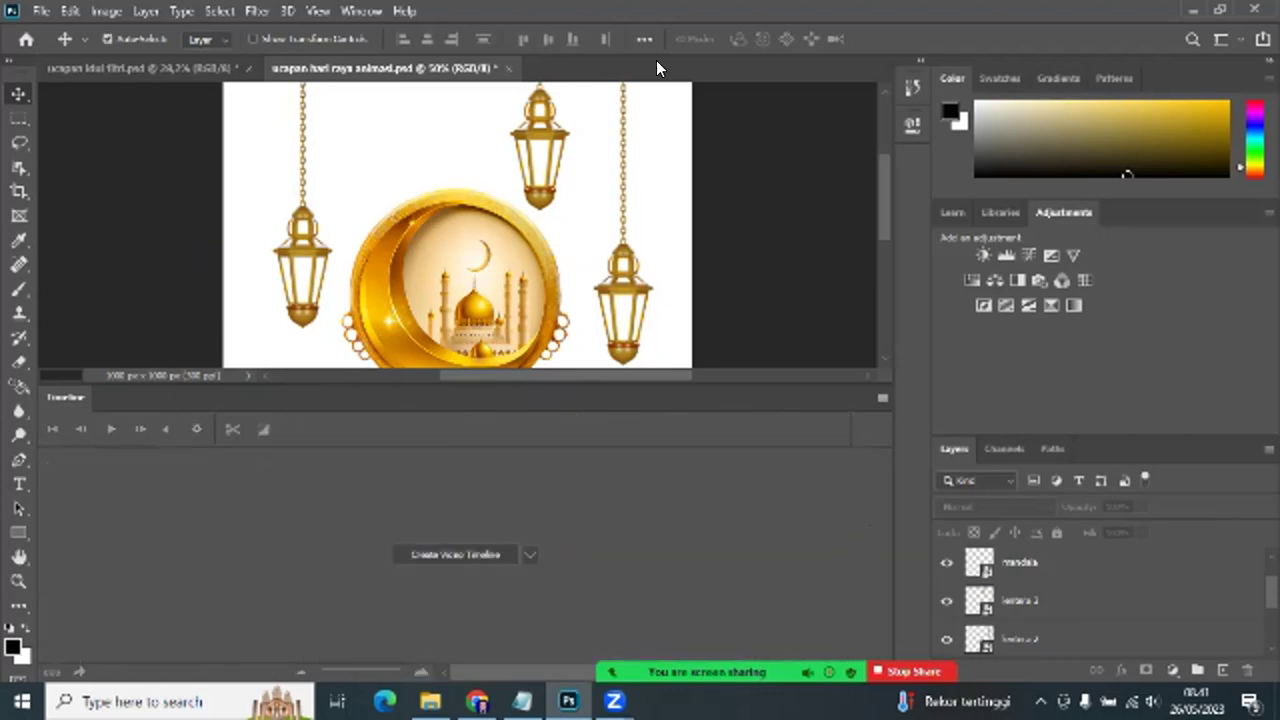
pyautogui.click(358, 11)
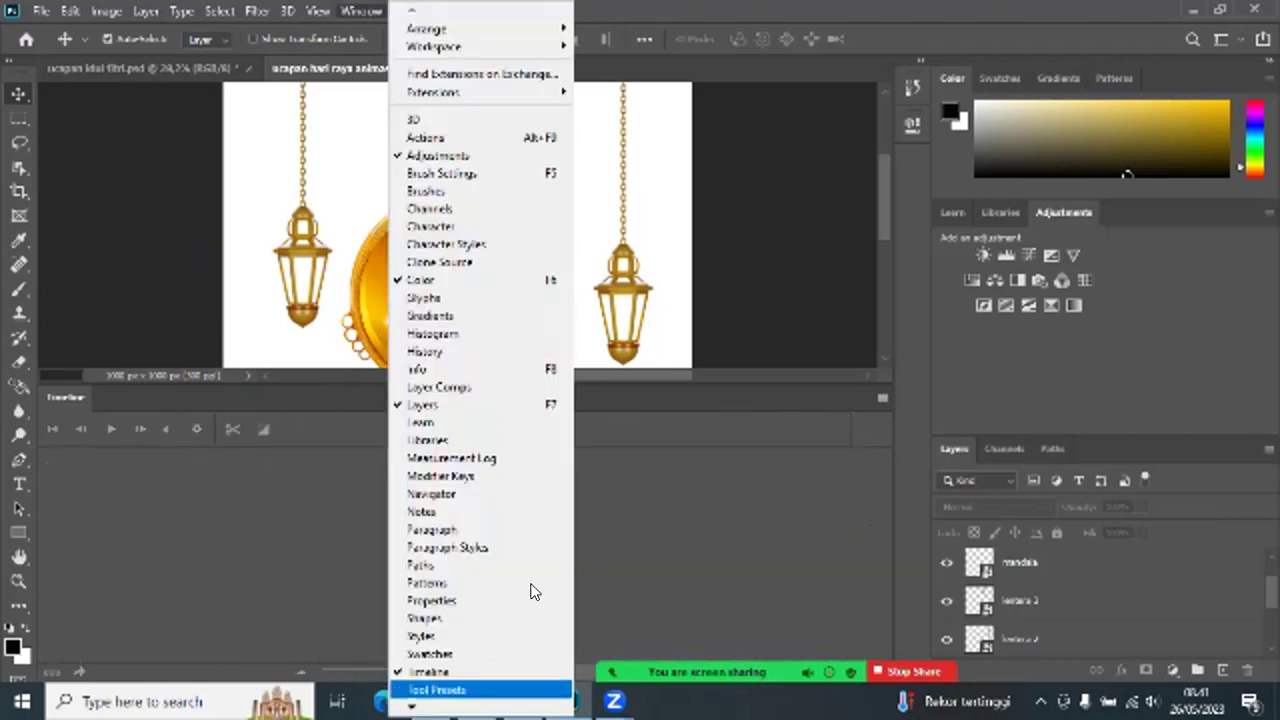
pyautogui.click(543, 557)
# Step: Choose Create Video Timeline in the dropdown and create it, then scroll through the tracks
pyautogui.click(530, 554)
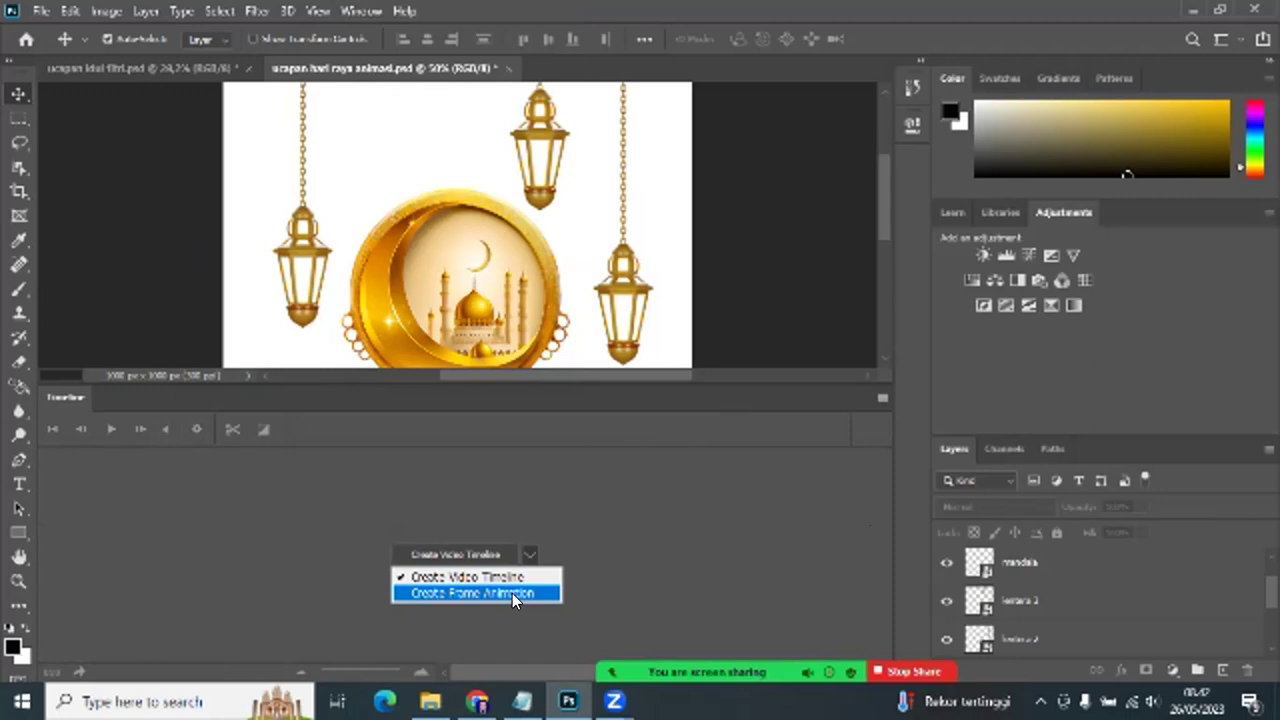
pyautogui.click(615, 545)
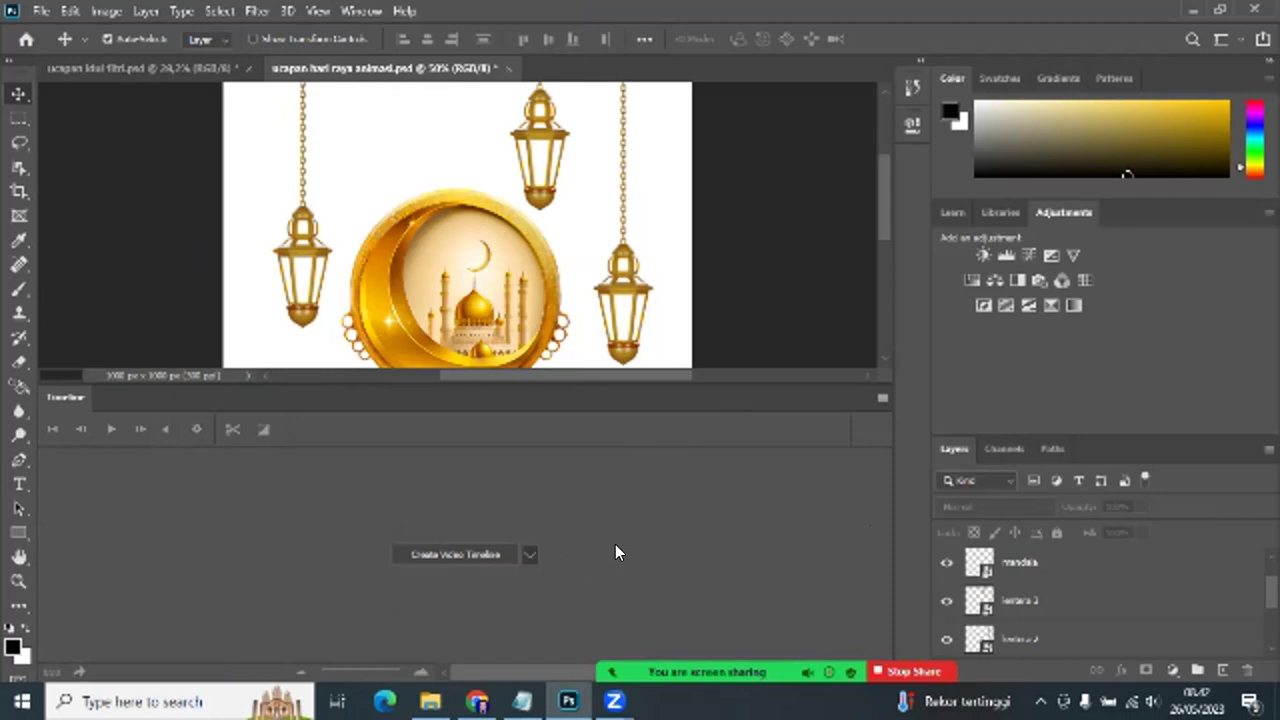
pyautogui.click(528, 554)
pyautogui.click(502, 574)
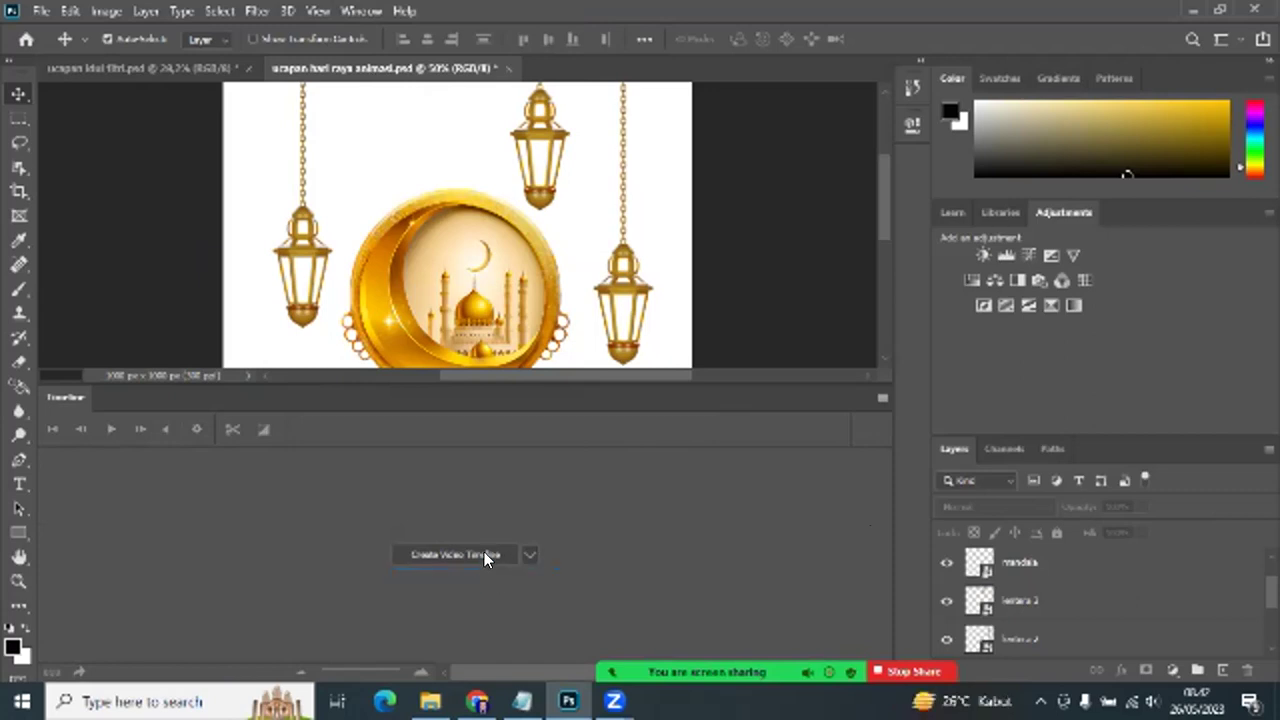
pyautogui.click(484, 552)
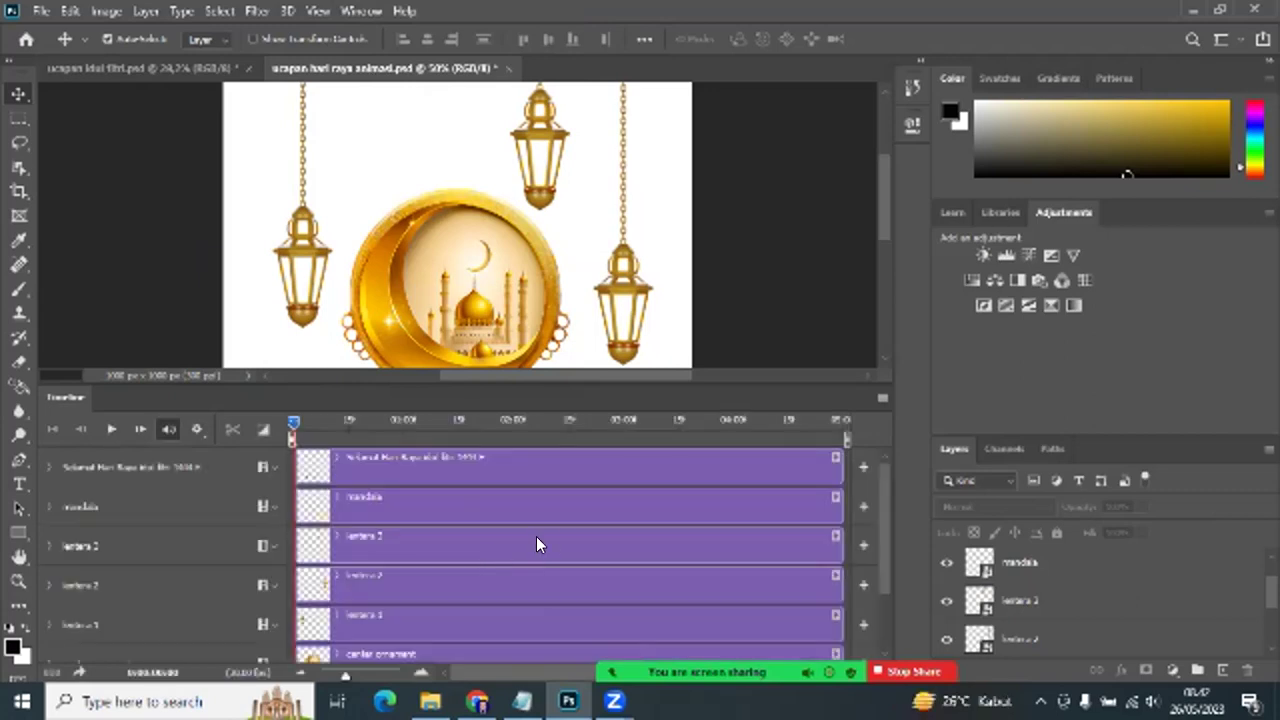
pyautogui.scroll(-3, 540, 540)
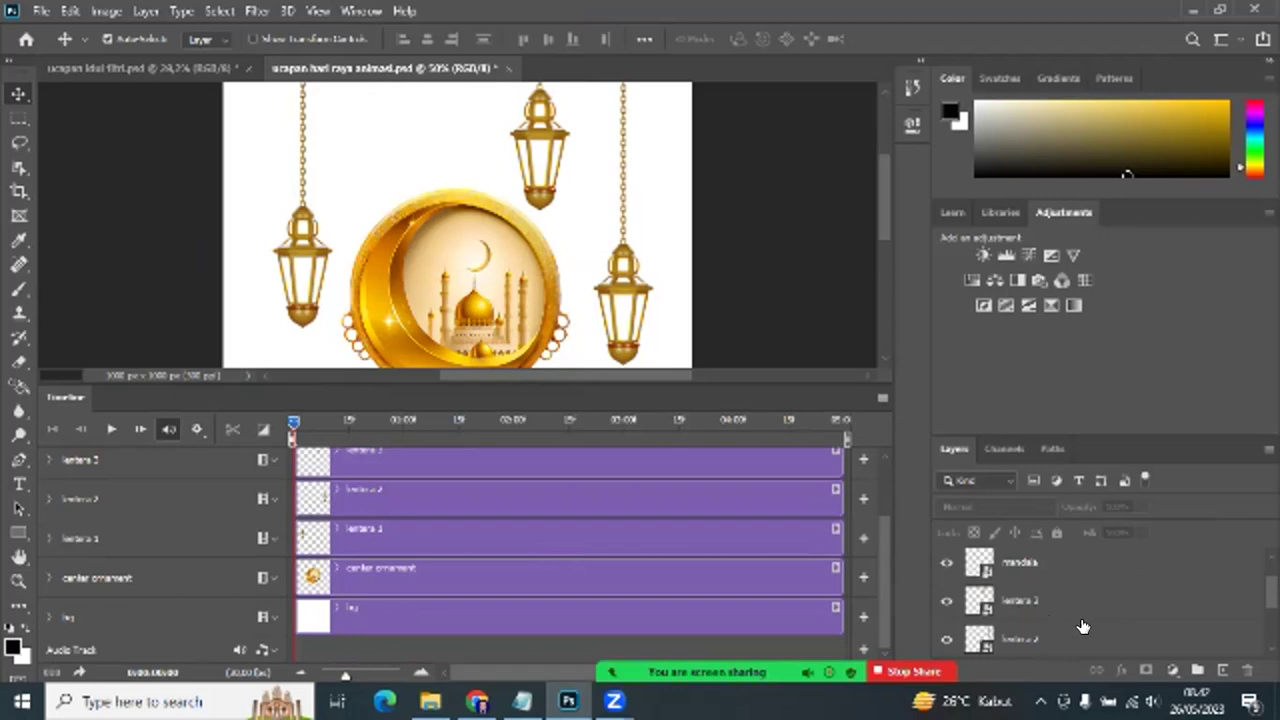
pyautogui.scroll(3, 695, 542)
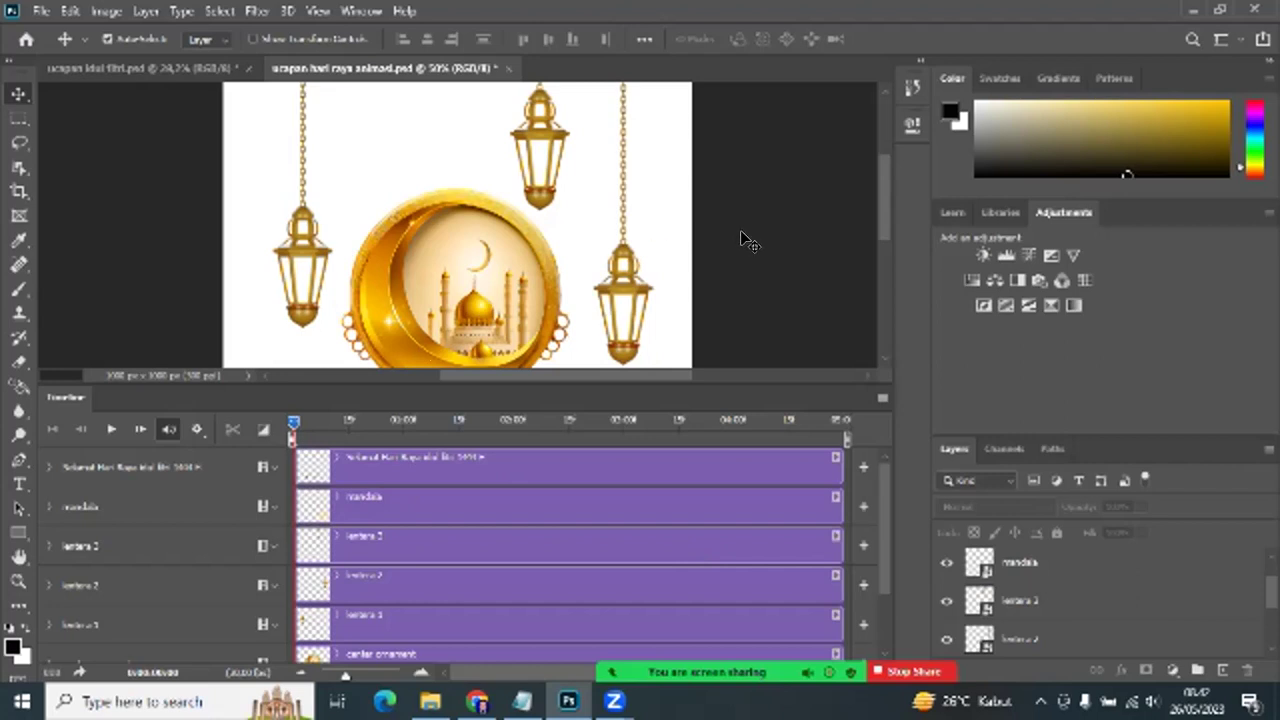
pyautogui.scroll(-1, 744, 222)
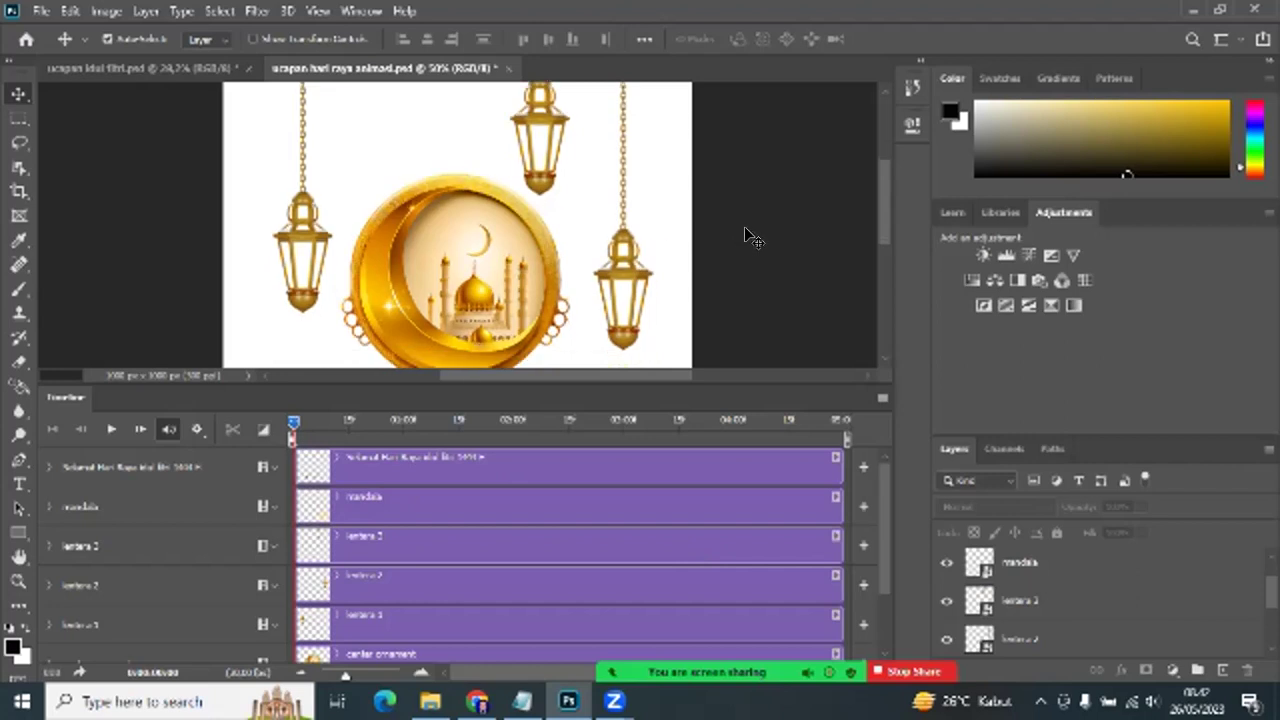
pyautogui.scroll(-1, 749, 234)
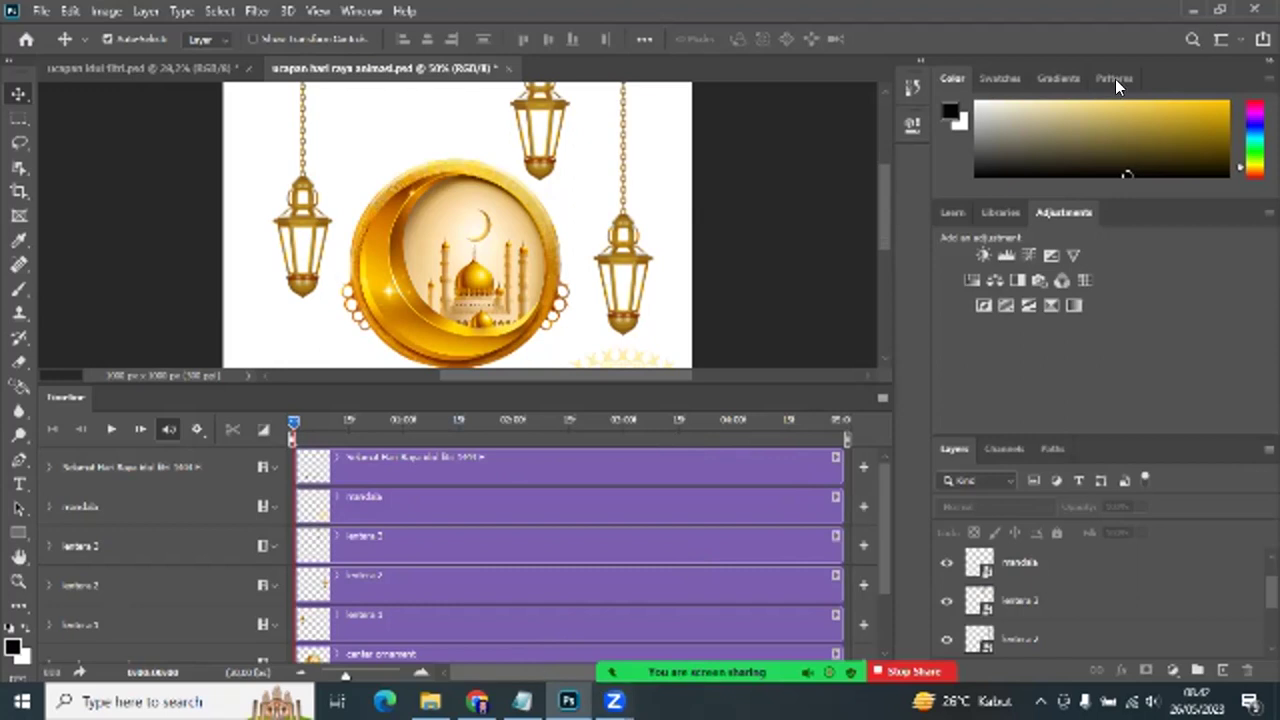
# Step: Resize the Timeline panel and zoom the canvas out to 25% to show the whole card
pyautogui.moveTo(624, 385); pyautogui.dragTo(633, 283)
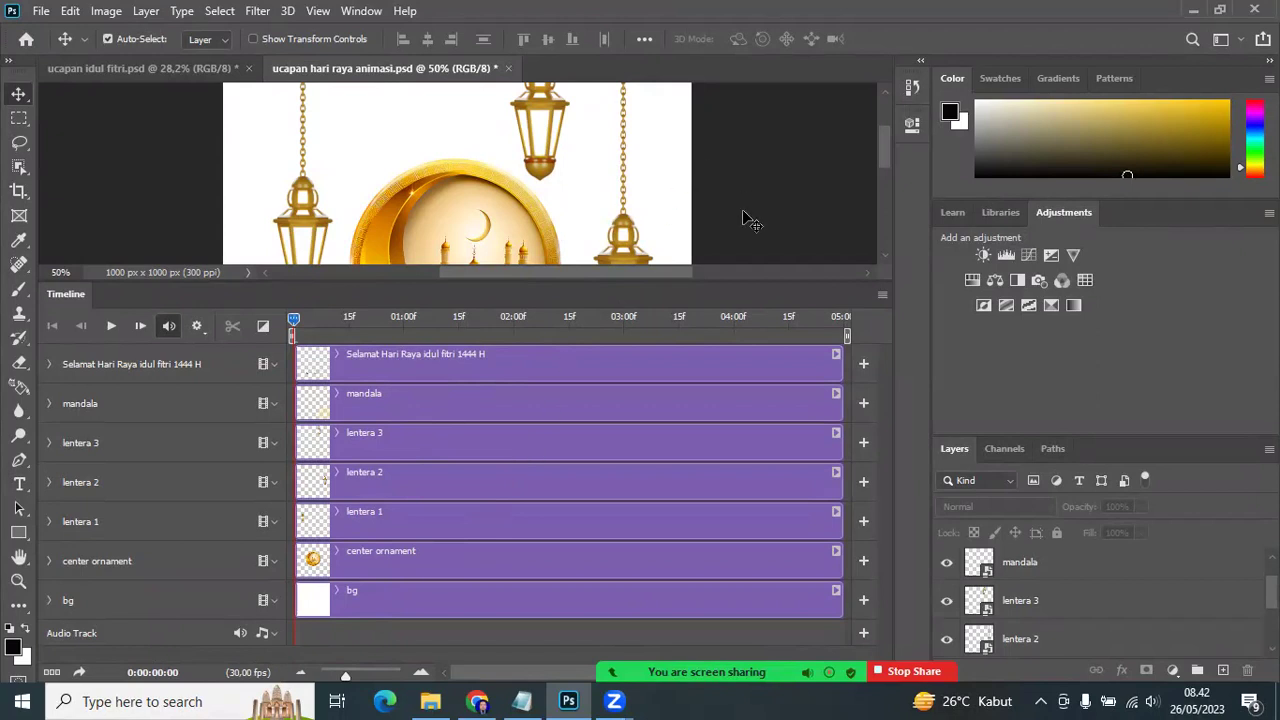
pyautogui.moveTo(690, 284)
pyautogui.mouseDown()
pyautogui.moveTo(691, 355)
pyautogui.moveTo(695, 338)
pyautogui.mouseUp()
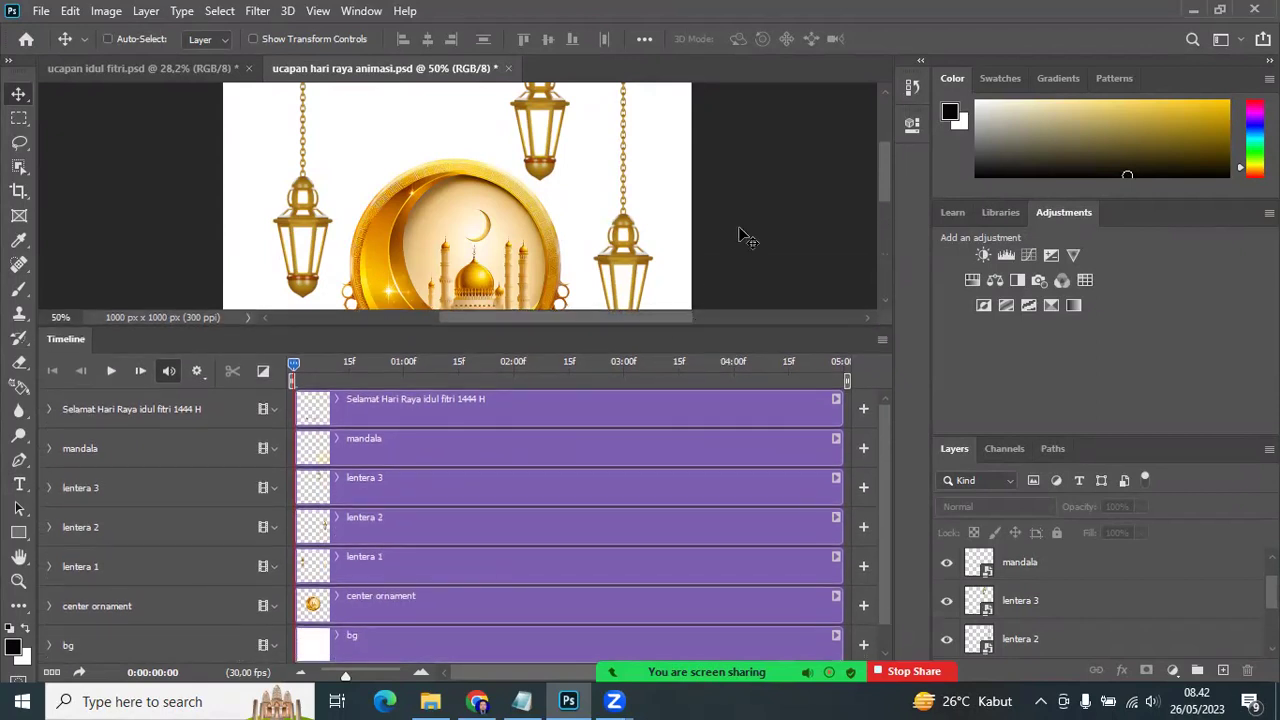
pyautogui.hotkey('ctrl', '-')
pyautogui.hotkey('ctrl', '-')
pyautogui.scroll(-1, 735, 233)
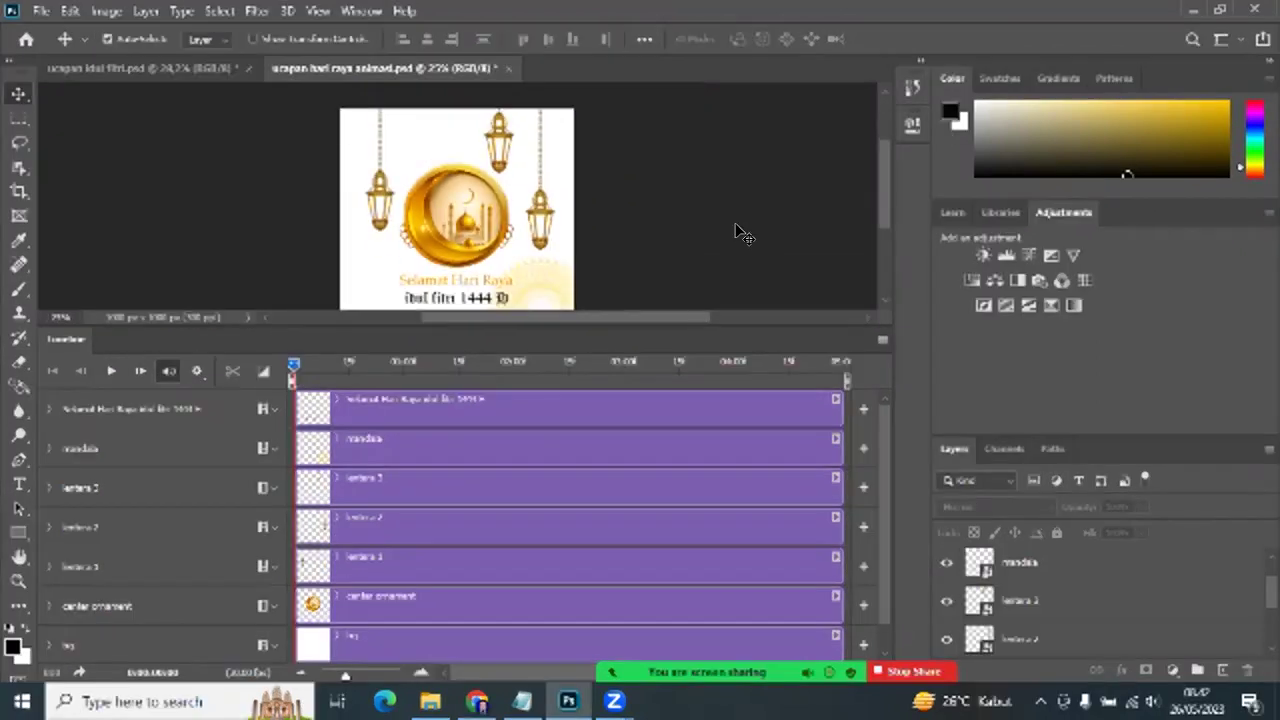
pyautogui.scroll(-1, 735, 233)
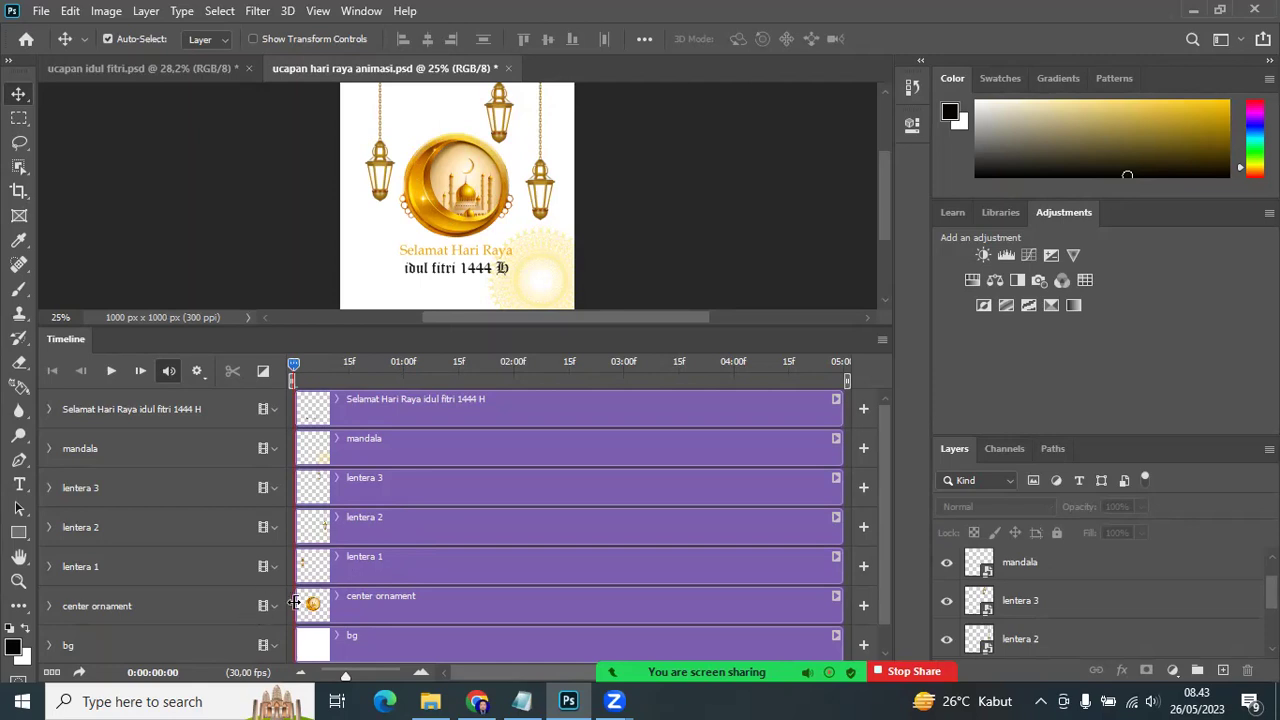
# Step: Drag the center ornament clip's start to about 03:00f
pyautogui.moveTo(292, 600); pyautogui.dragTo(615, 608)
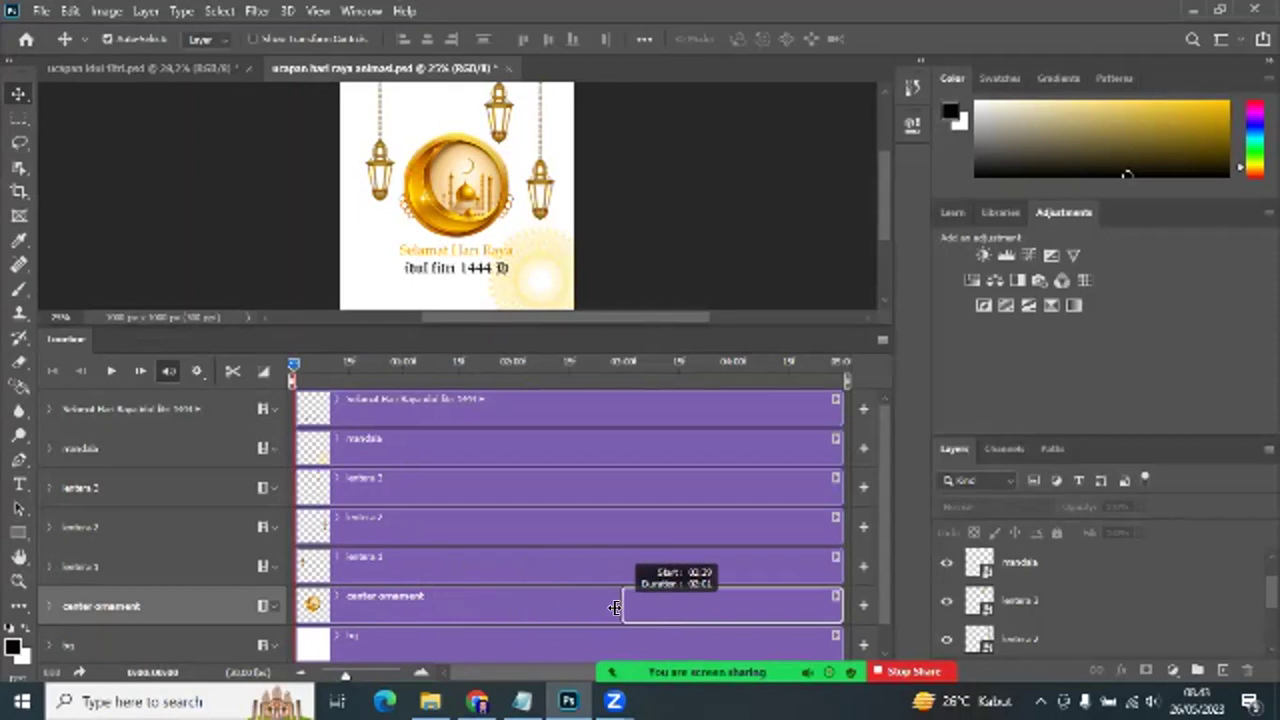
pyautogui.moveTo(615, 608); pyautogui.dragTo(617, 607)
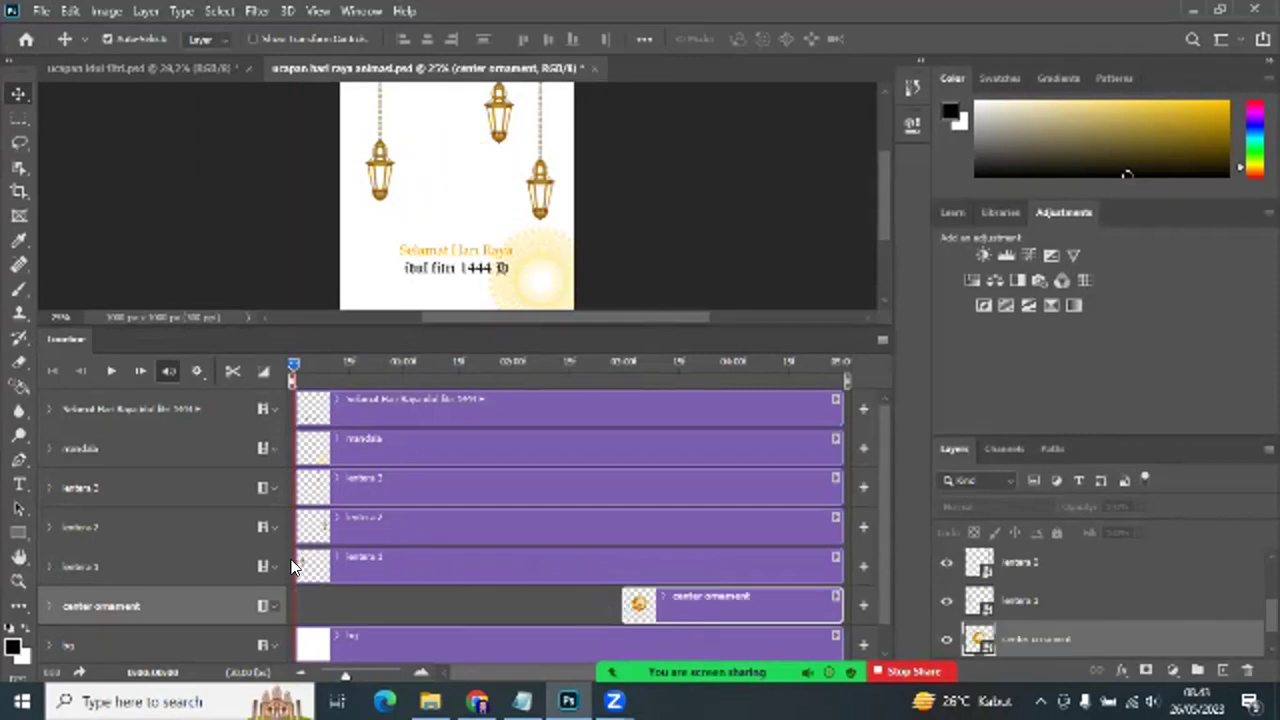
pyautogui.scroll(-1, 294, 583)
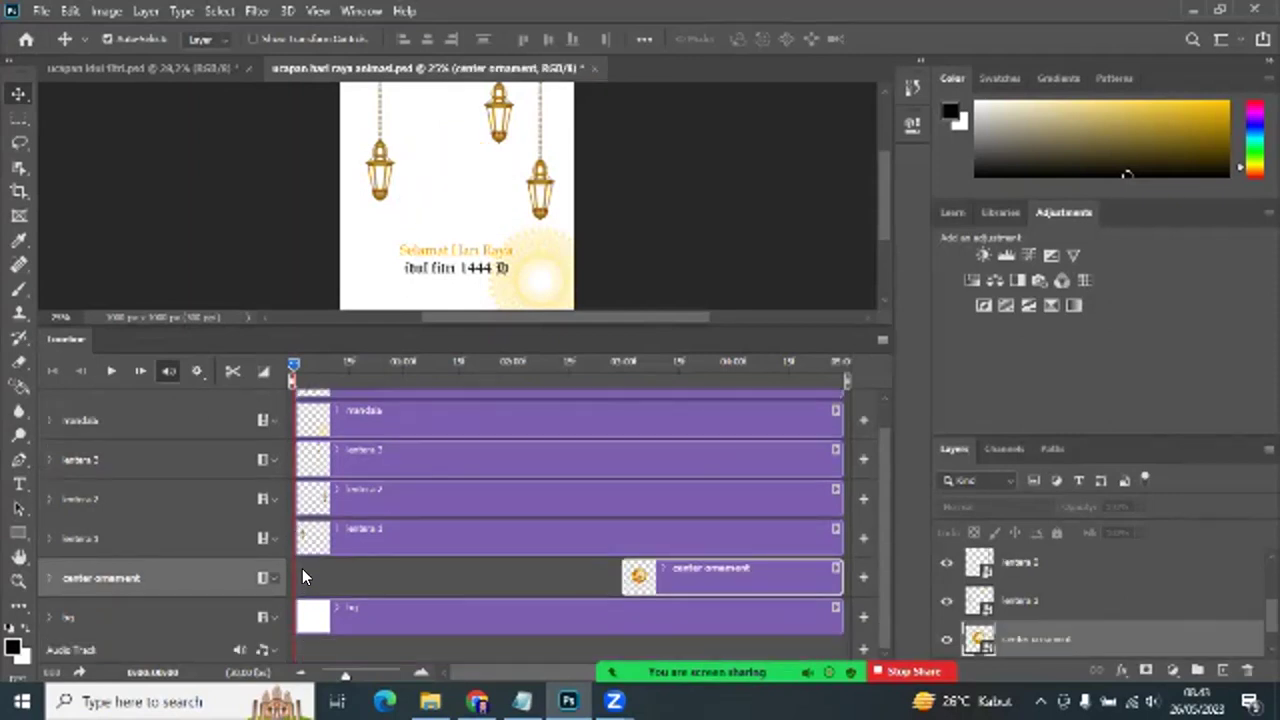
pyautogui.scroll(1, 322, 558)
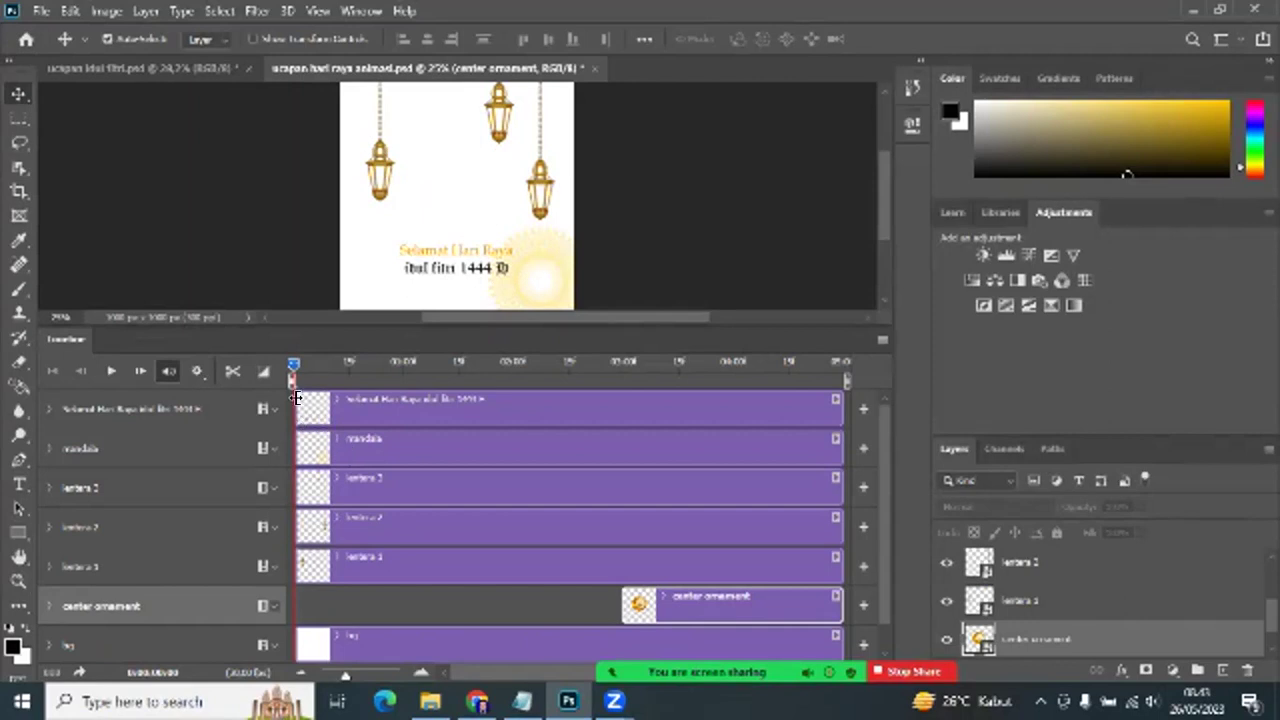
# Step: Move the greeting text clip's start to about 03:00f and scrub to preview
pyautogui.moveTo(294, 398); pyautogui.dragTo(622, 400)
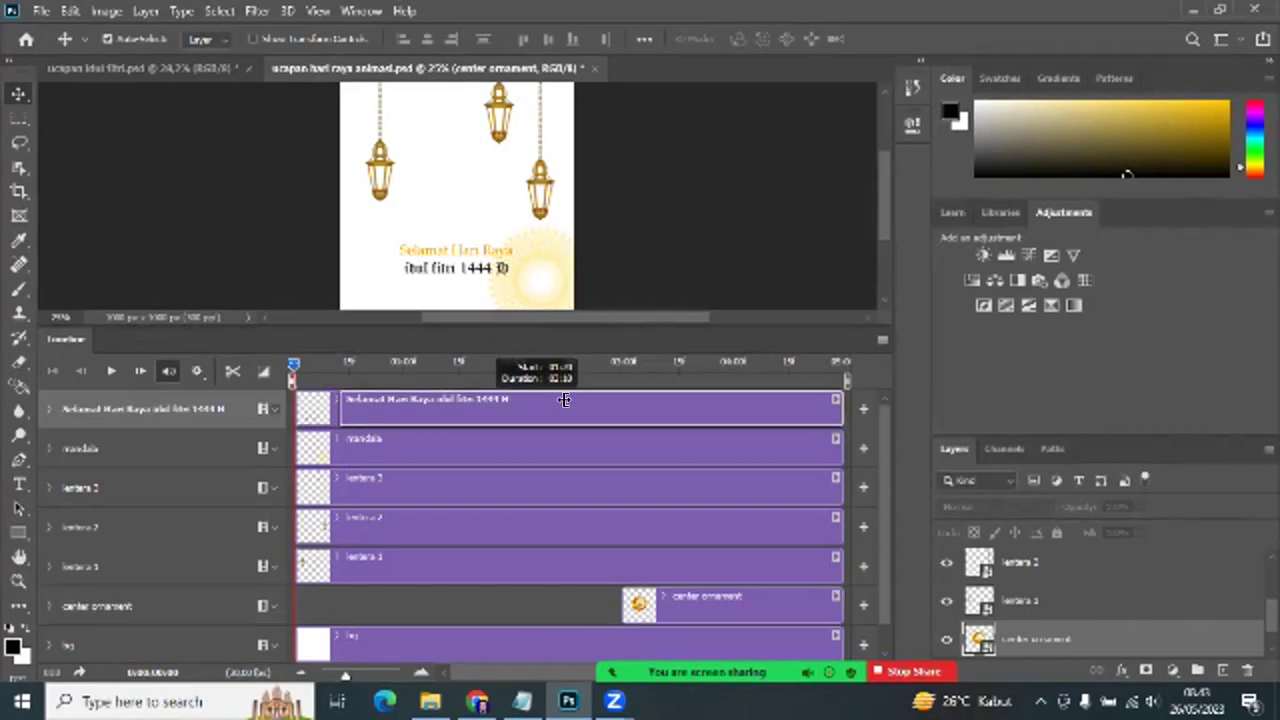
pyautogui.click(622, 366)
pyautogui.click(294, 366)
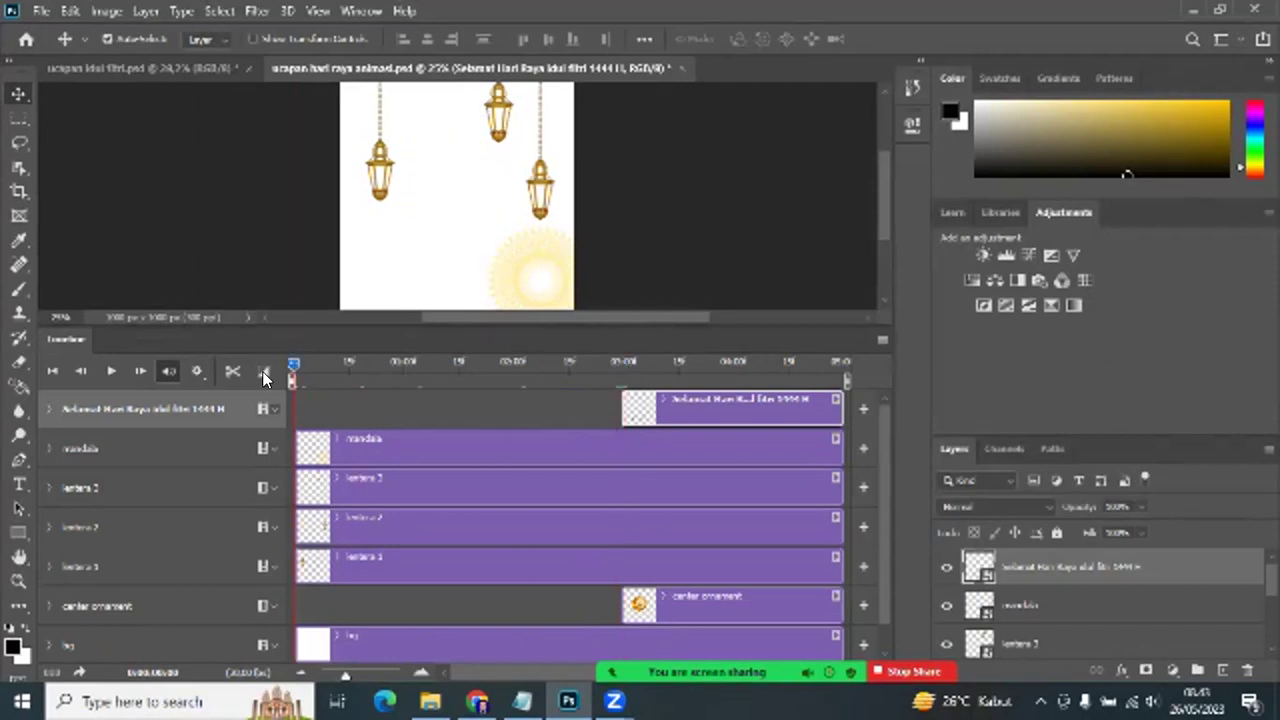
pyautogui.moveTo(283, 377); pyautogui.dragTo(670, 414)
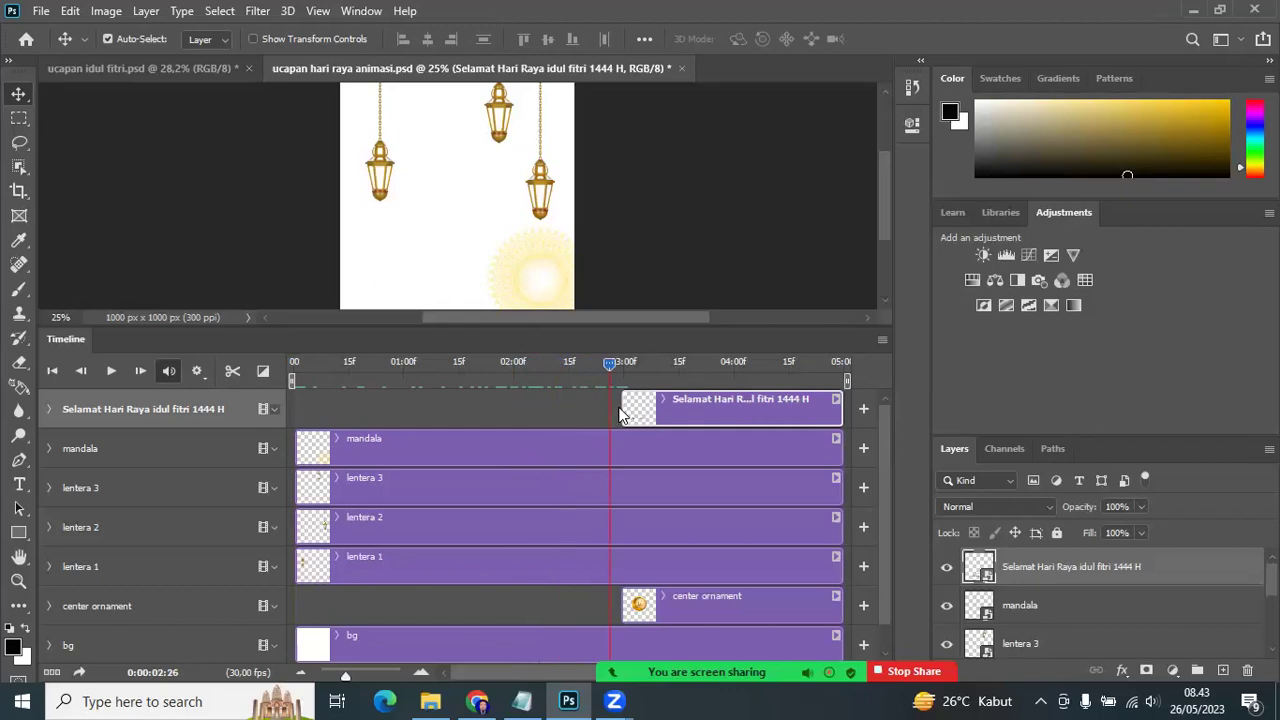
pyautogui.moveTo(670, 414); pyautogui.dragTo(263, 413)
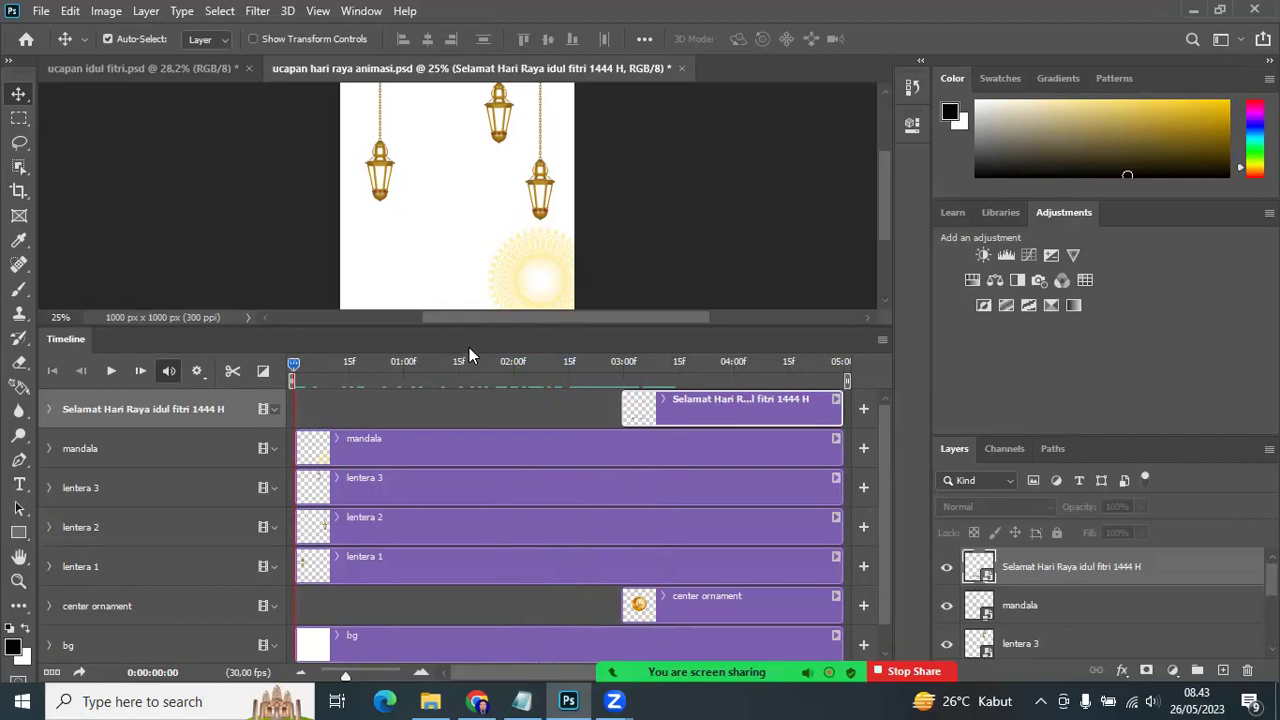
# Step: Select the mandala layer and expand its track to show Transform, Opacity and Style
pyautogui.click(537, 250)
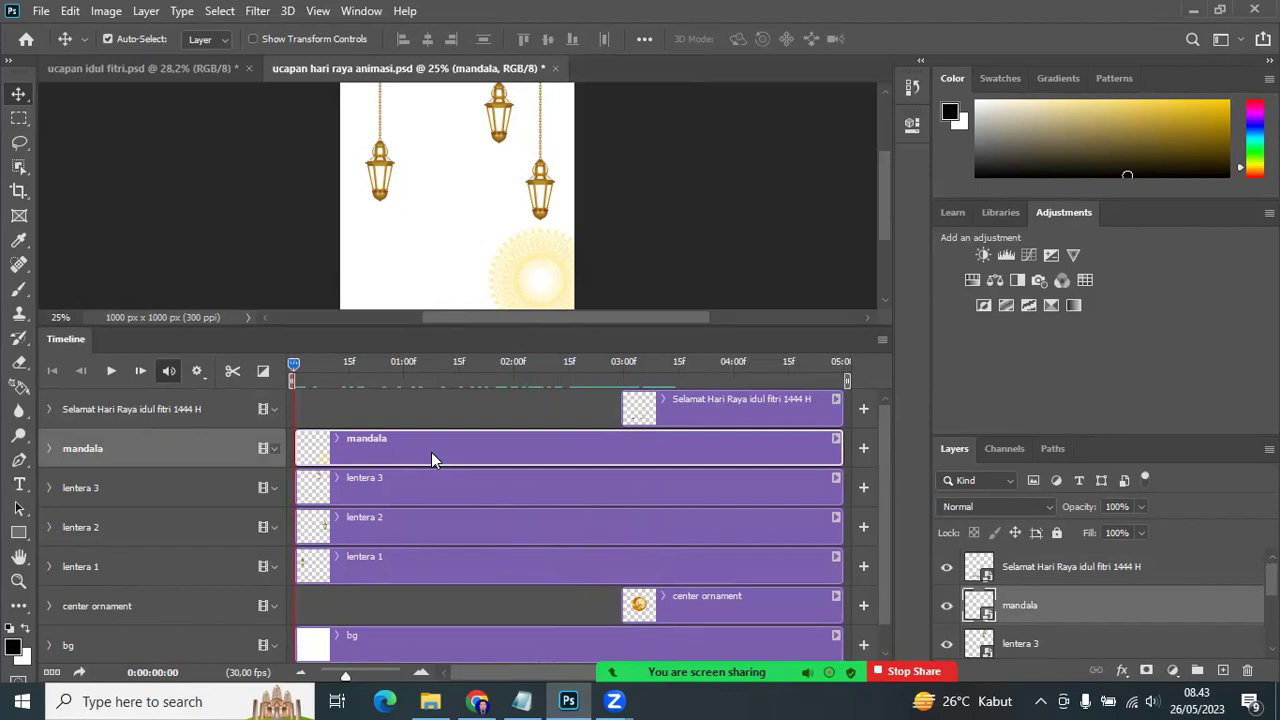
pyautogui.click(53, 450)
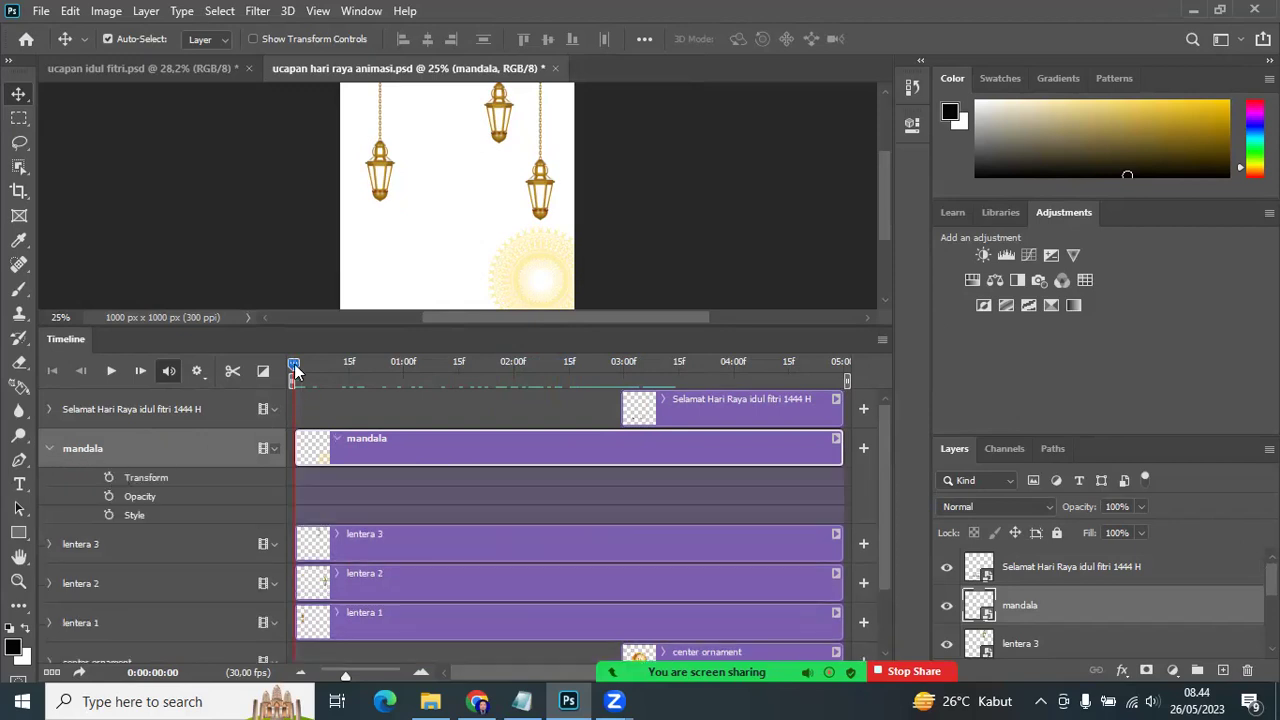
# Step: Move the playhead to the clip's end and set a mandala Transform keyframe there
pyautogui.moveTo(294, 362)
pyautogui.mouseDown()
pyautogui.moveTo(774, 382)
pyautogui.moveTo(620, 380)
pyautogui.moveTo(701, 383)
pyautogui.mouseUp()
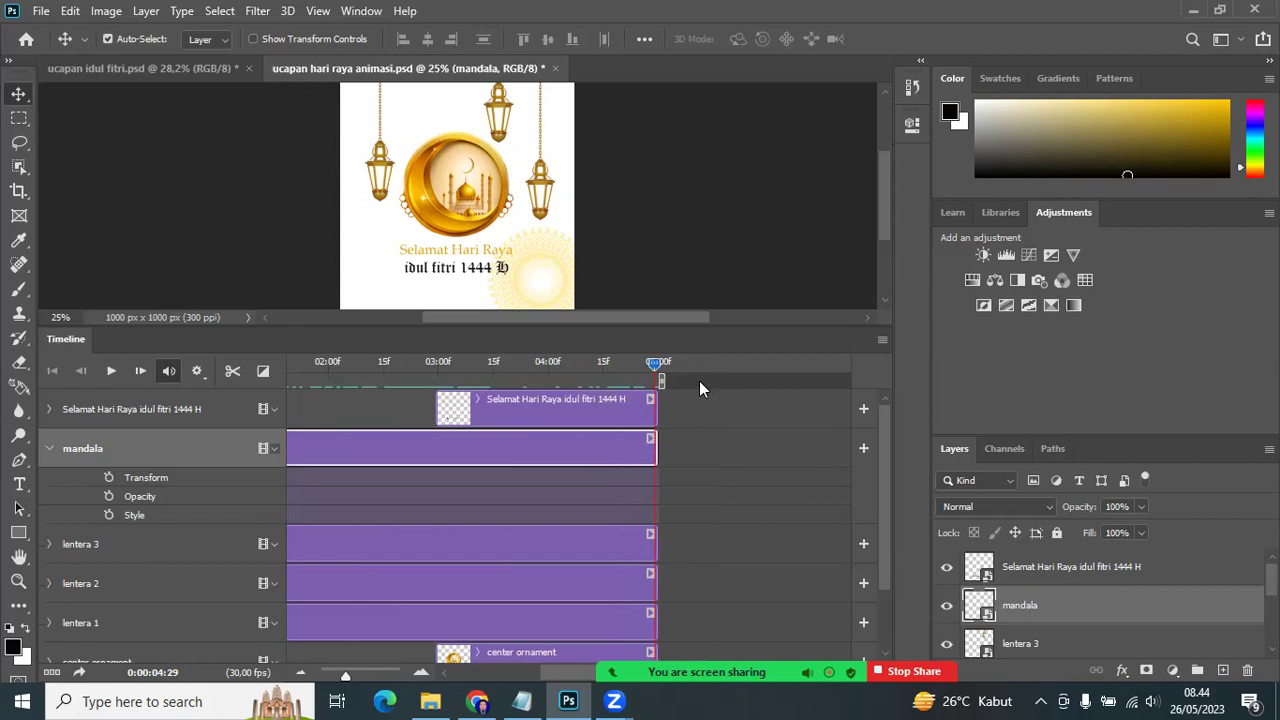
pyautogui.click(109, 479)
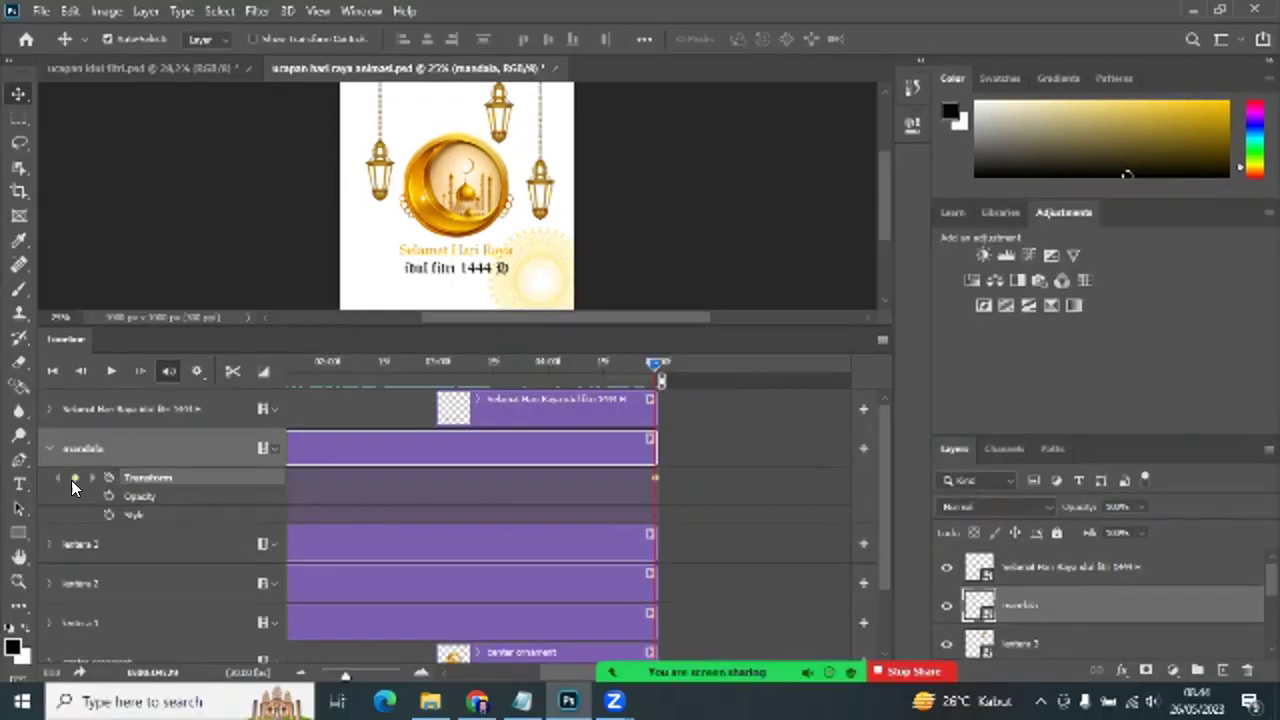
pyautogui.click(73, 474)
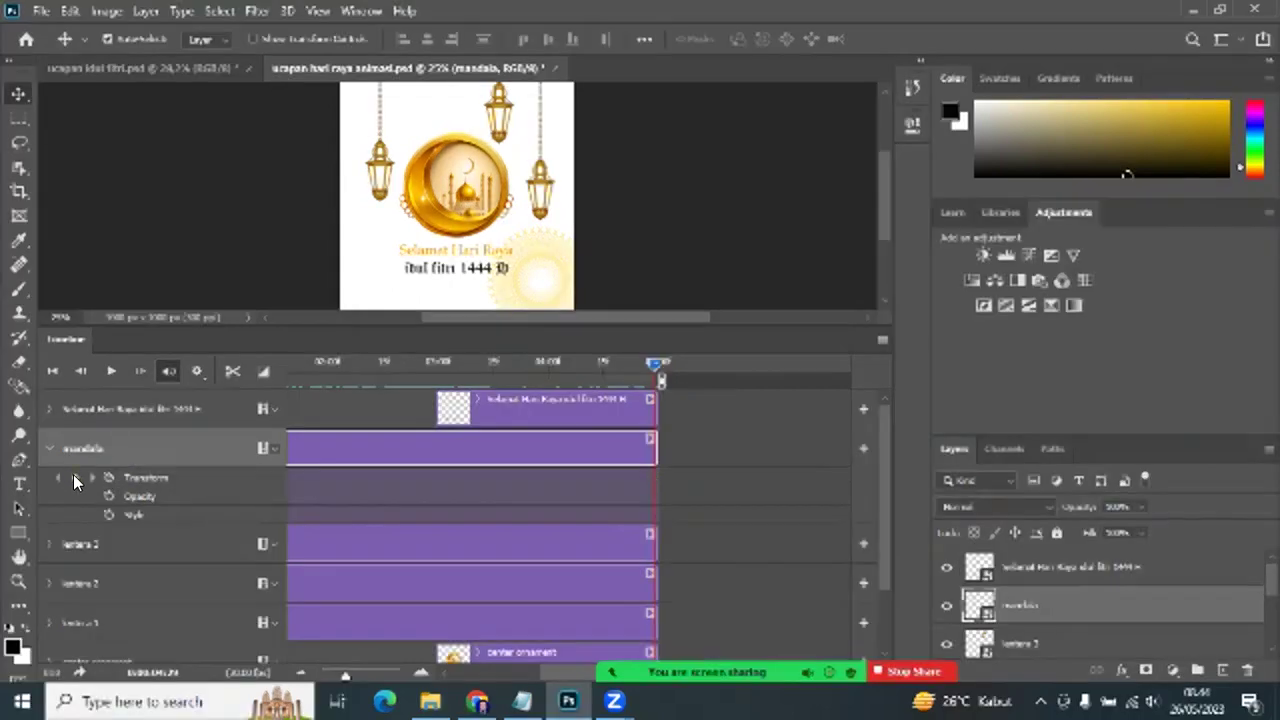
pyautogui.click(73, 474)
pyautogui.click(75, 476)
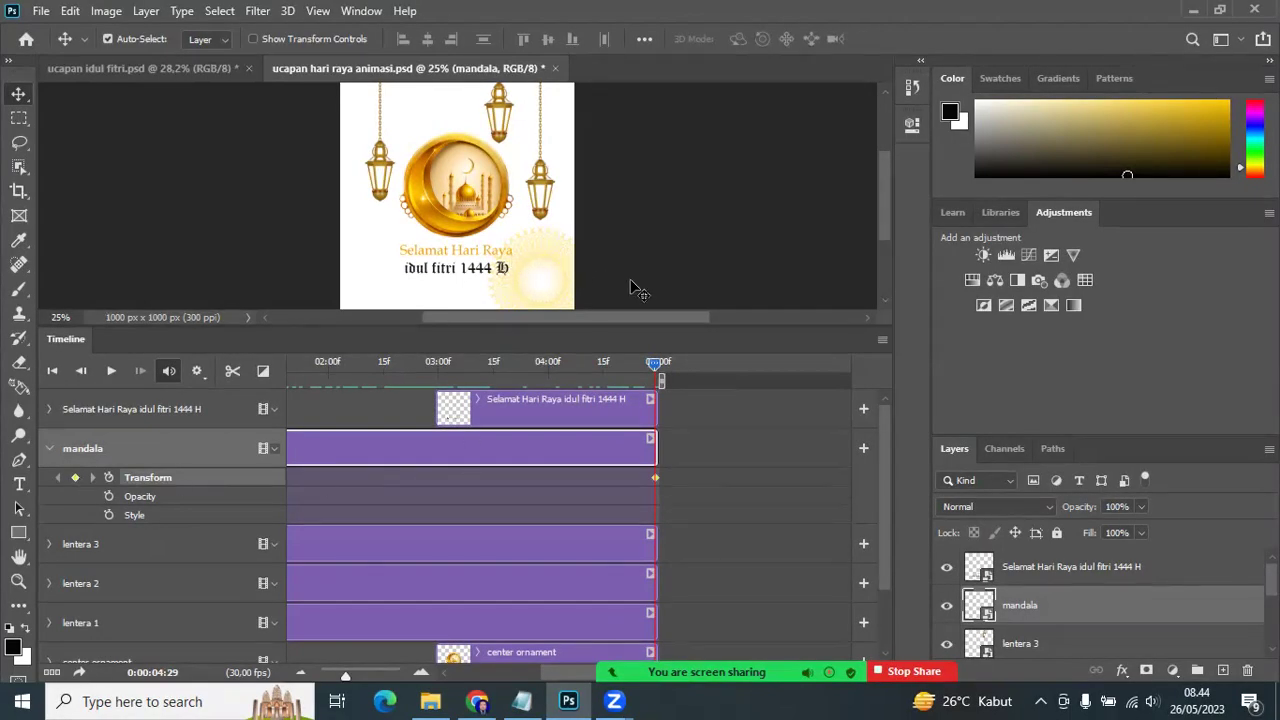
# Step: Rotate the mandala about 99.64° with Free Transform, commit, and return to frame 0
pyautogui.press('ctrl')
pyautogui.hotkey('ctrl', 't')
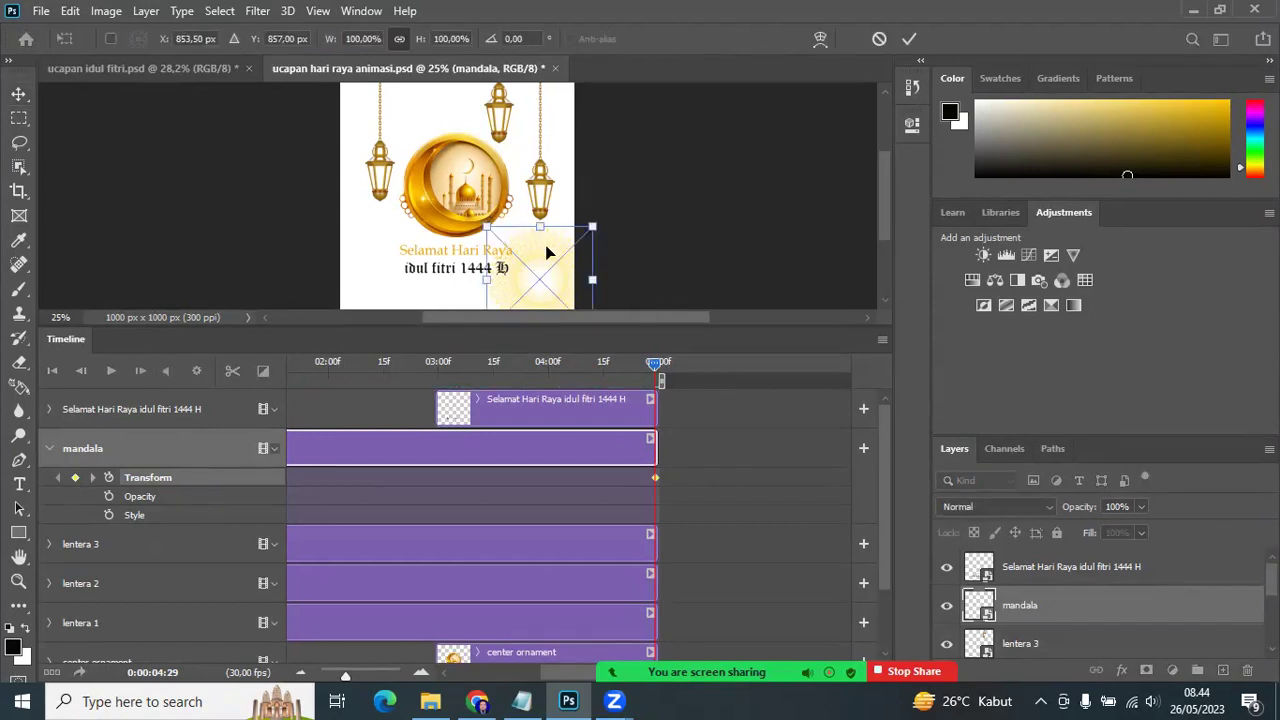
pyautogui.moveTo(618, 205); pyautogui.dragTo(677, 347)
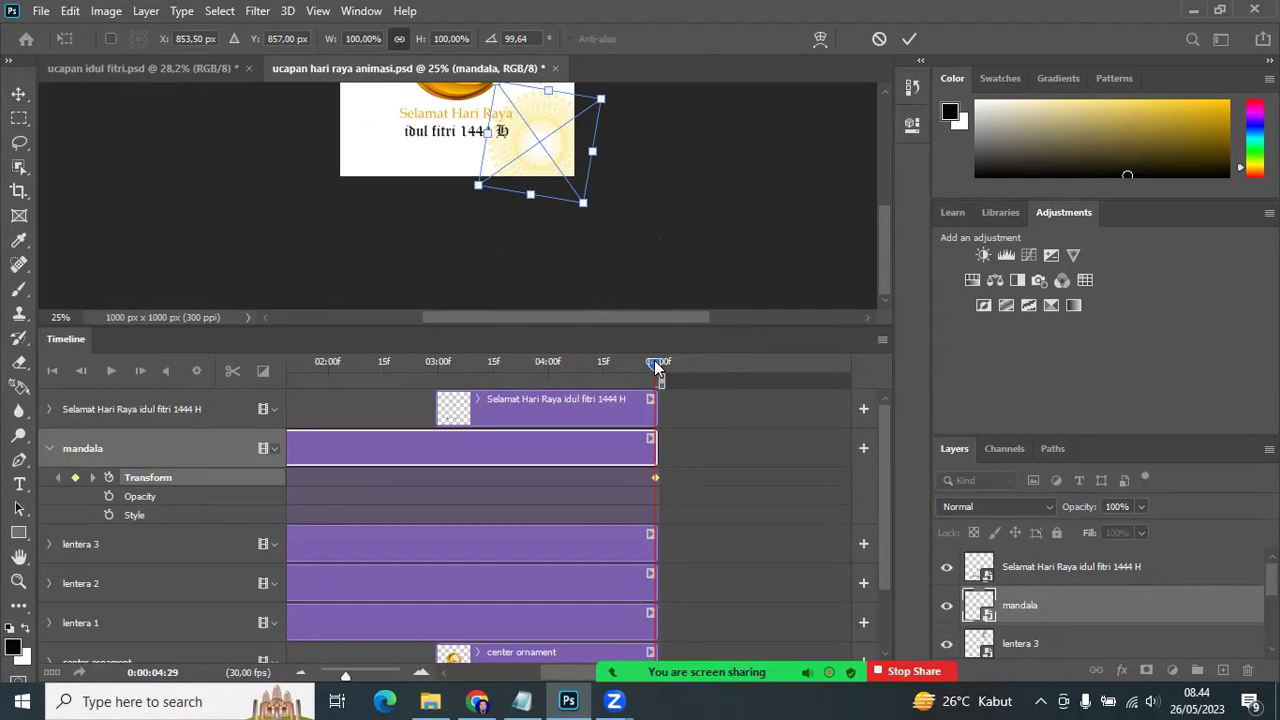
pyautogui.press('Return')
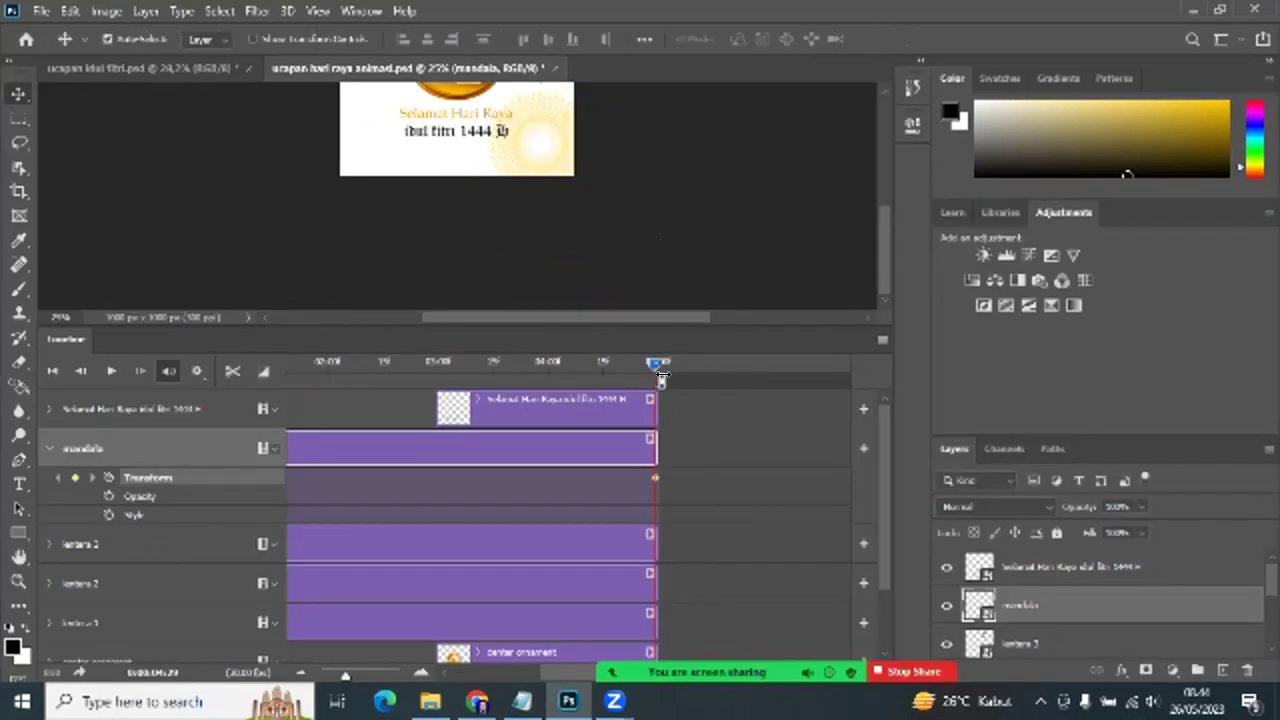
pyautogui.moveTo(649, 364); pyautogui.dragTo(424, 365)
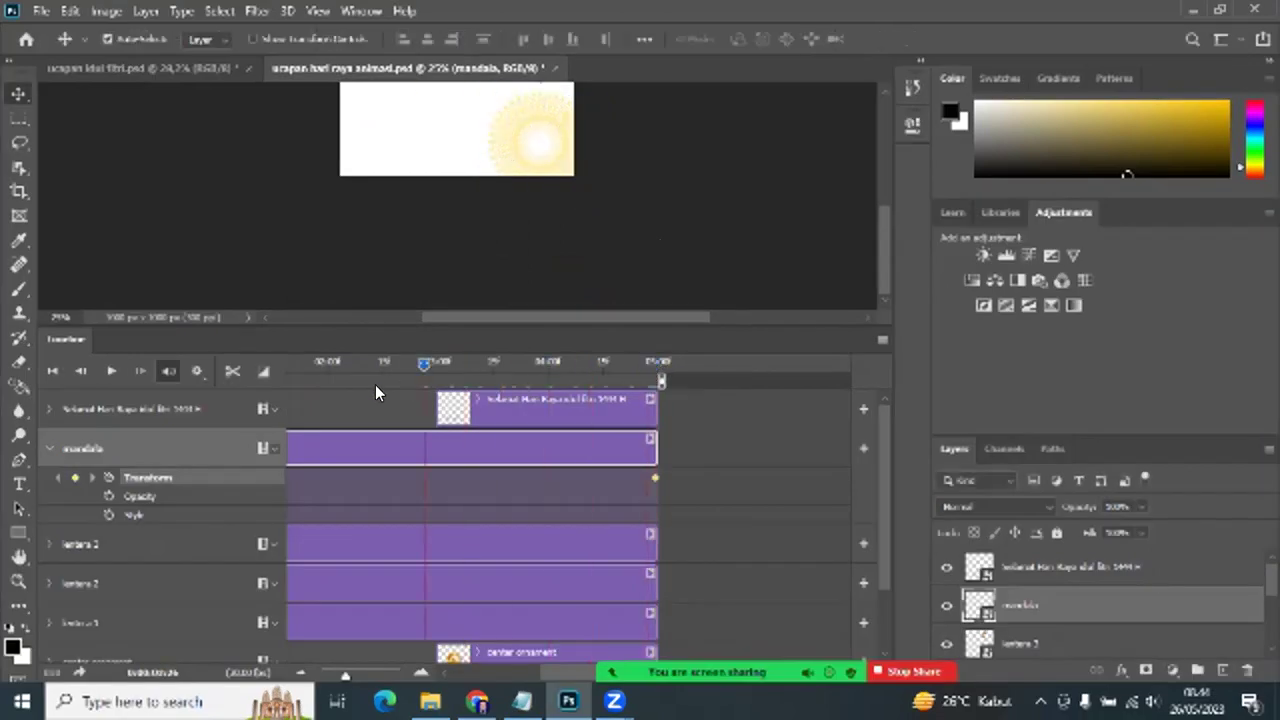
pyautogui.press('Home')
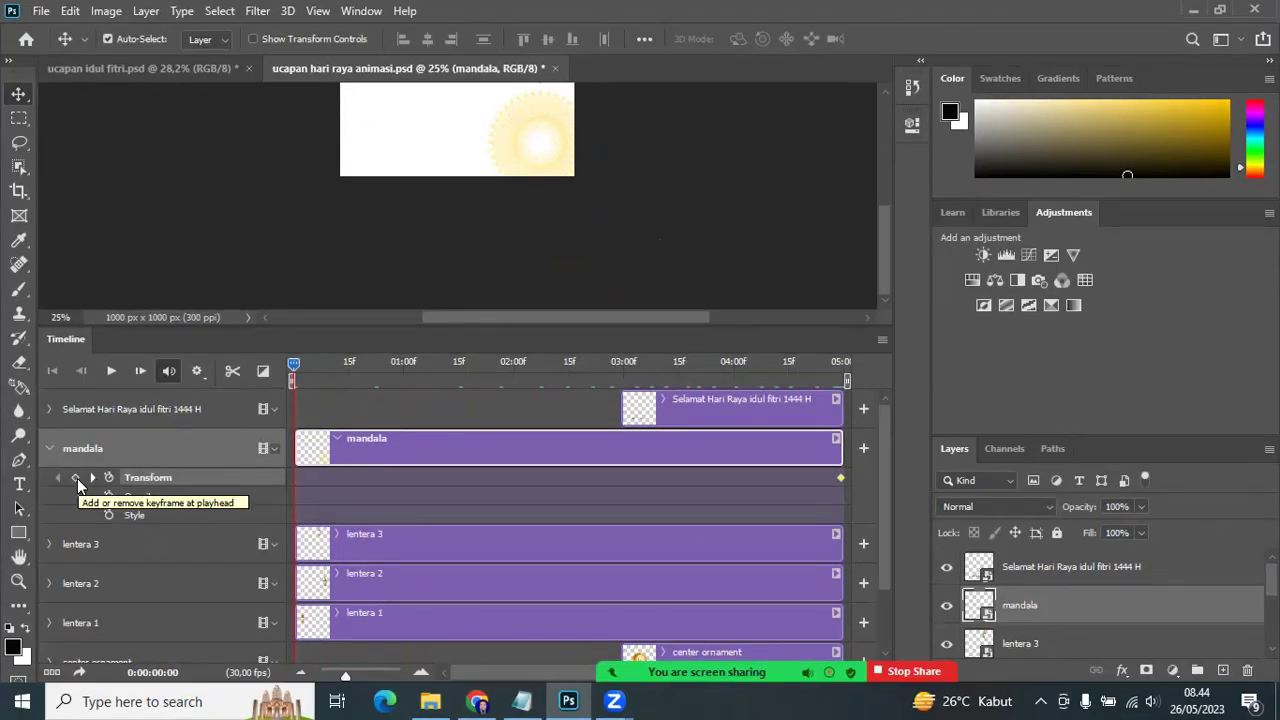
# Step: Add a mandala Transform keyframe at 0:00 and play the preview
pyautogui.click(77, 478)
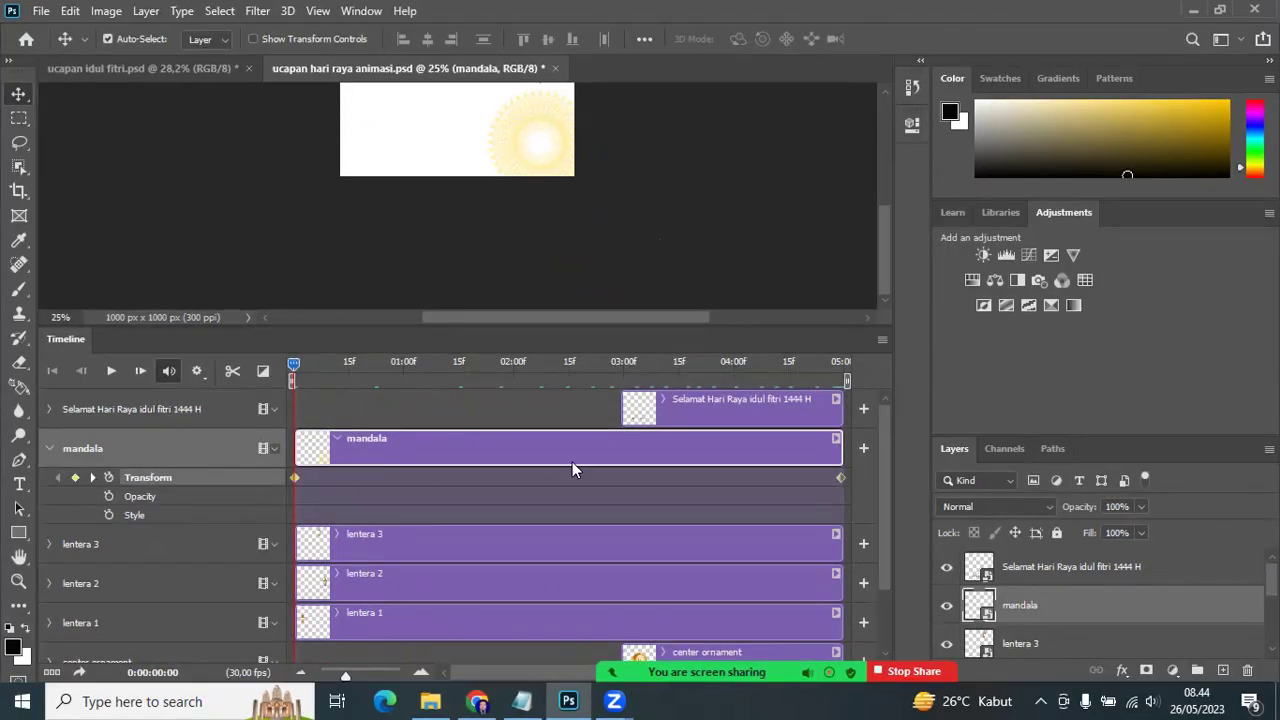
pyautogui.scroll(2, 695, 214)
pyautogui.scroll(3, 698, 212)
pyautogui.scroll(2, 700, 212)
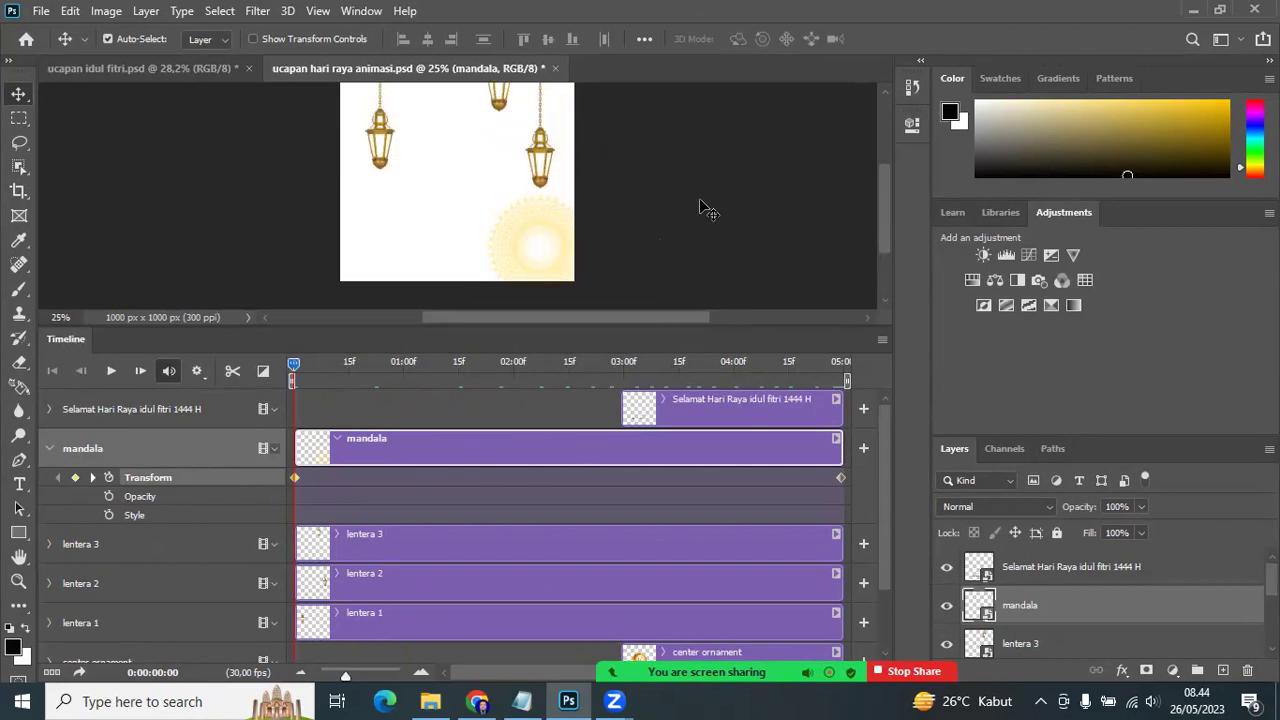
pyautogui.press('space')
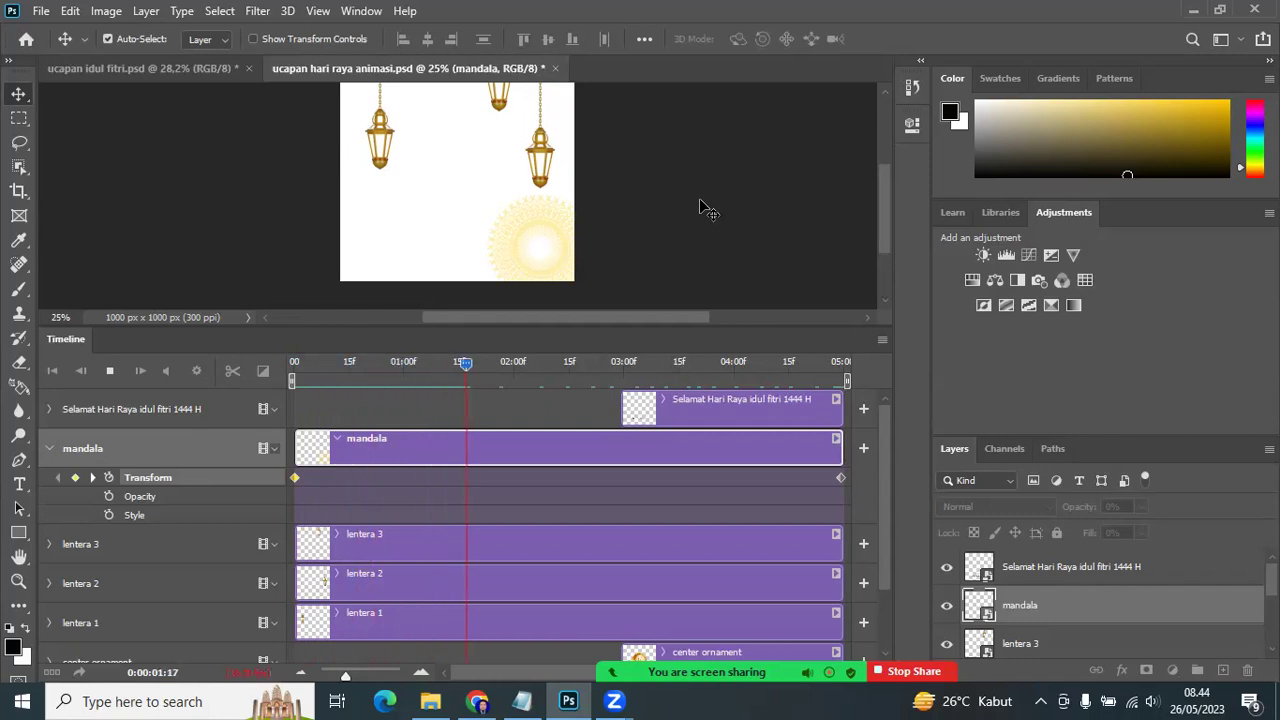
pyautogui.press('space')
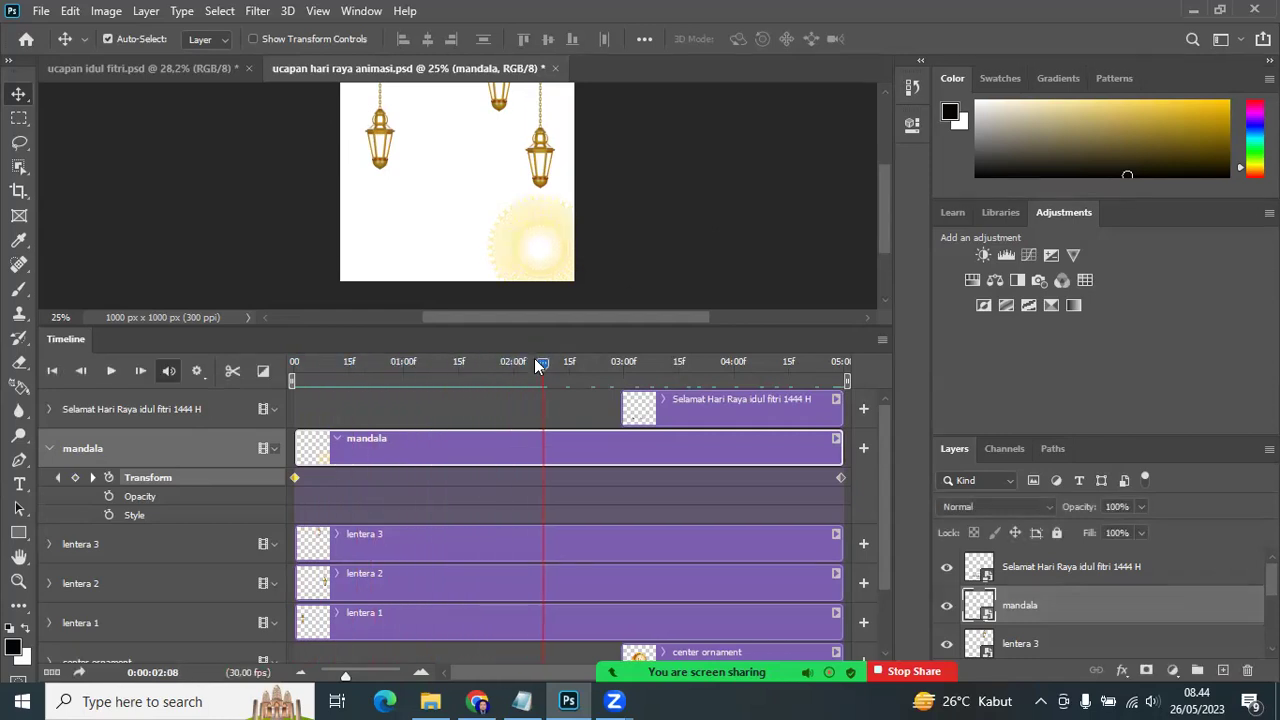
pyautogui.moveTo(540, 362); pyautogui.dragTo(276, 400)
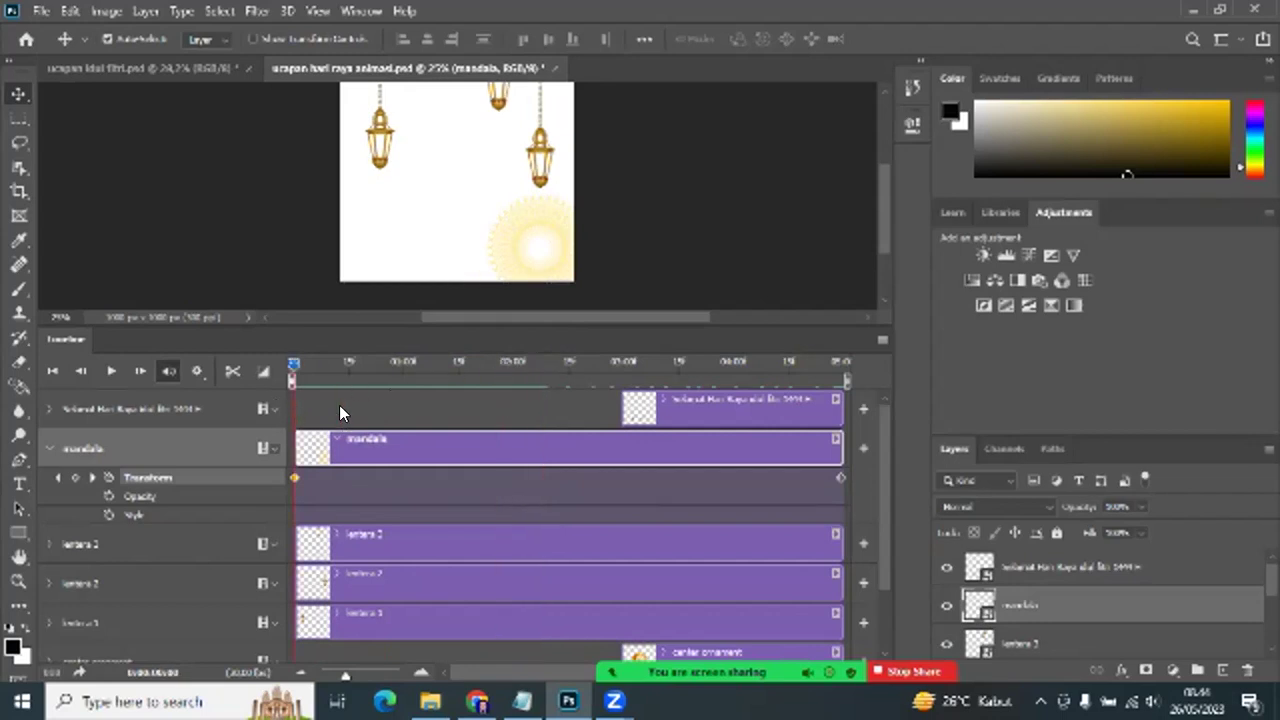
# Step: At the clip's end, rotate the mandala about 129° with Free Transform, then return to frame 0
pyautogui.moveTo(440, 362); pyautogui.dragTo(783, 472)
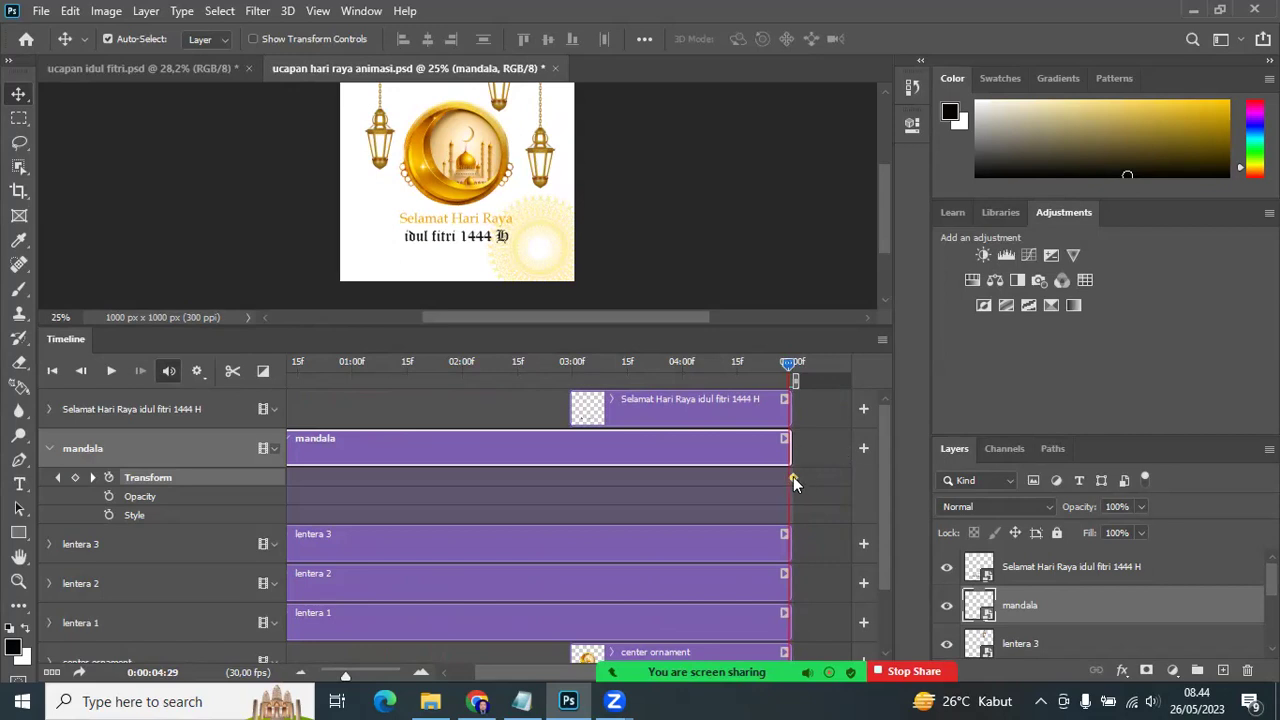
pyautogui.press('ctrl')
pyautogui.hotkey('ctrl', 't')
pyautogui.moveTo(646, 189)
pyautogui.mouseDown()
pyautogui.moveTo(692, 281)
pyautogui.moveTo(654, 169)
pyautogui.moveTo(679, 176)
pyautogui.mouseUp()
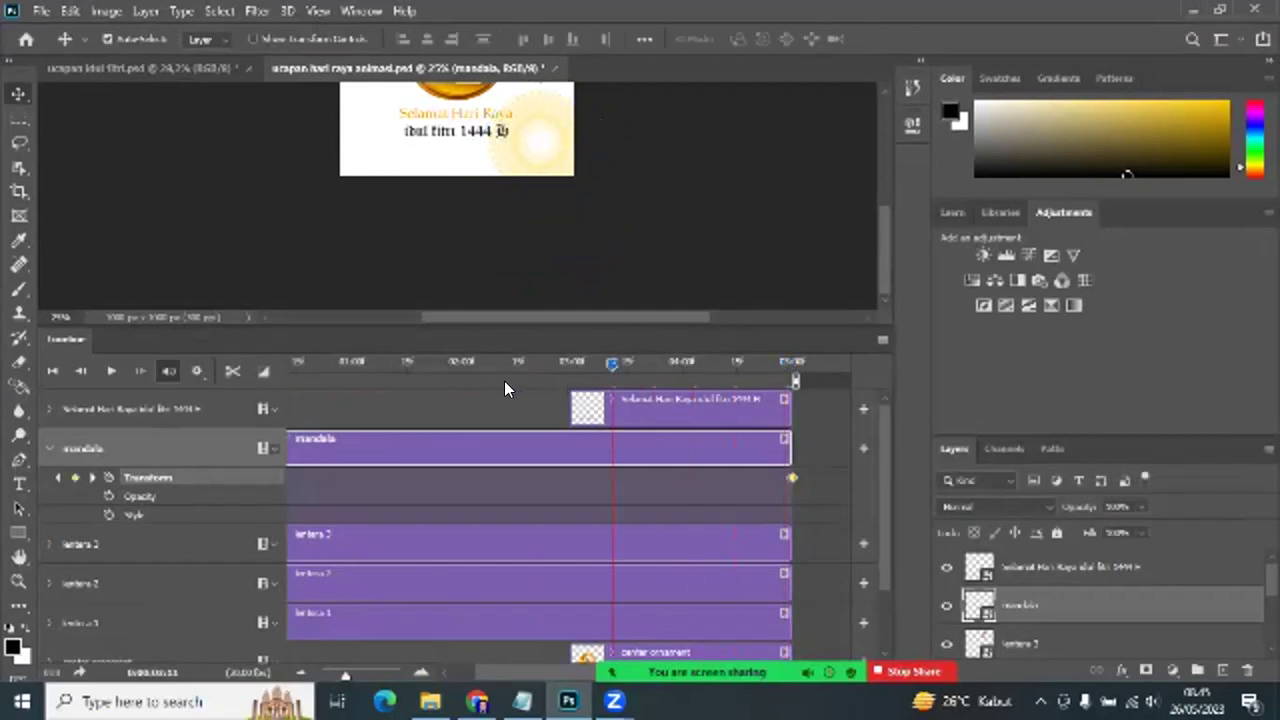
pyautogui.moveTo(785, 360); pyautogui.dragTo(400, 378)
pyautogui.press('Home')
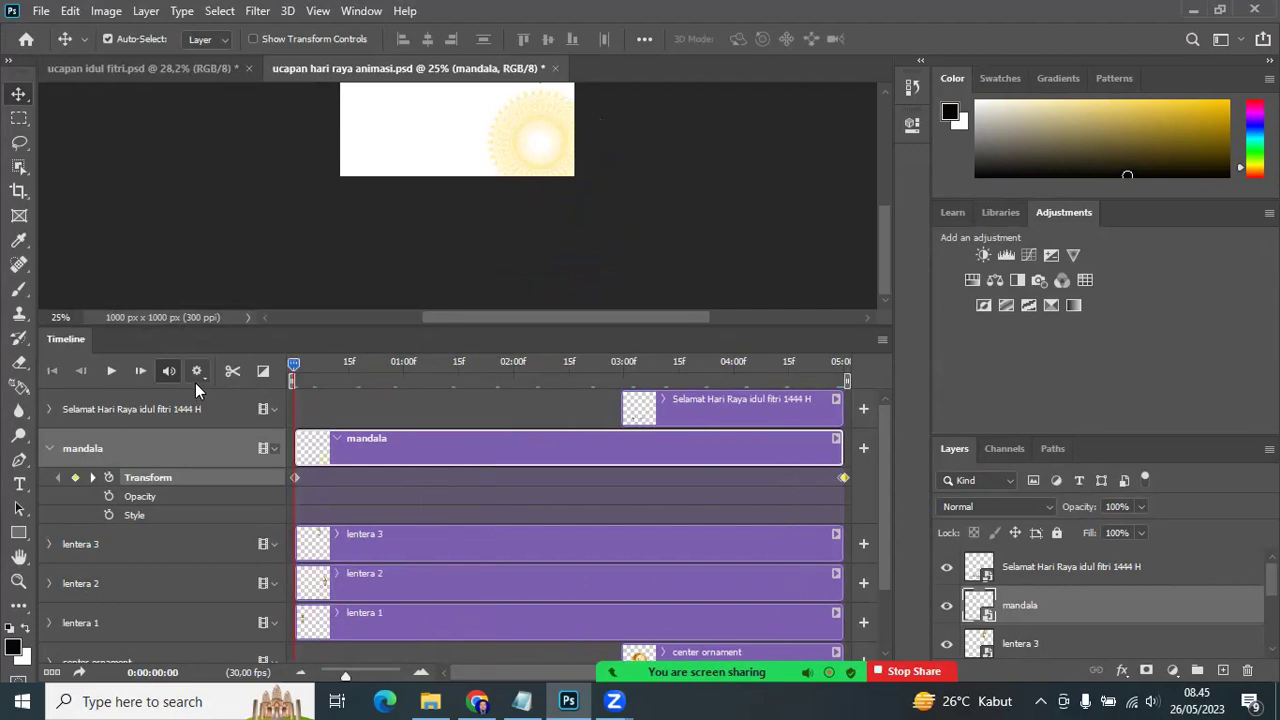
# Step: Preview the mandala rotation and check the end Transform keyframe, scrubbing around 04:09
pyautogui.press('space')
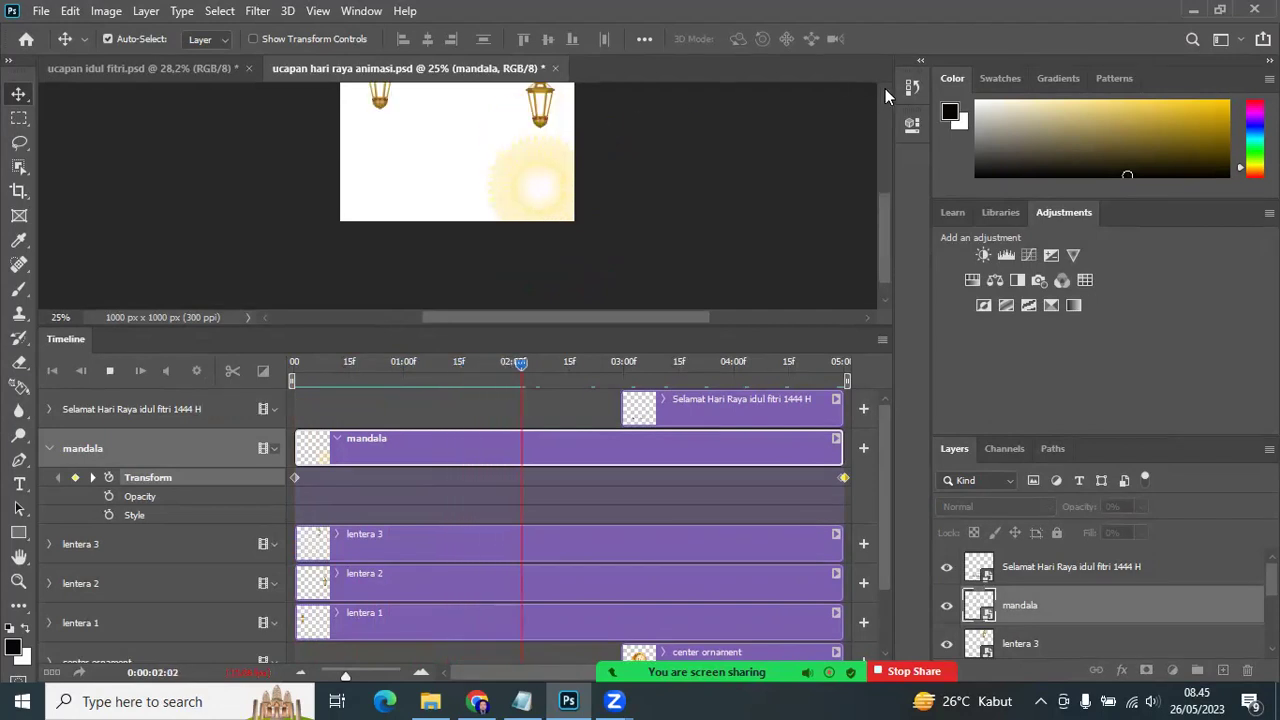
pyautogui.press('space')
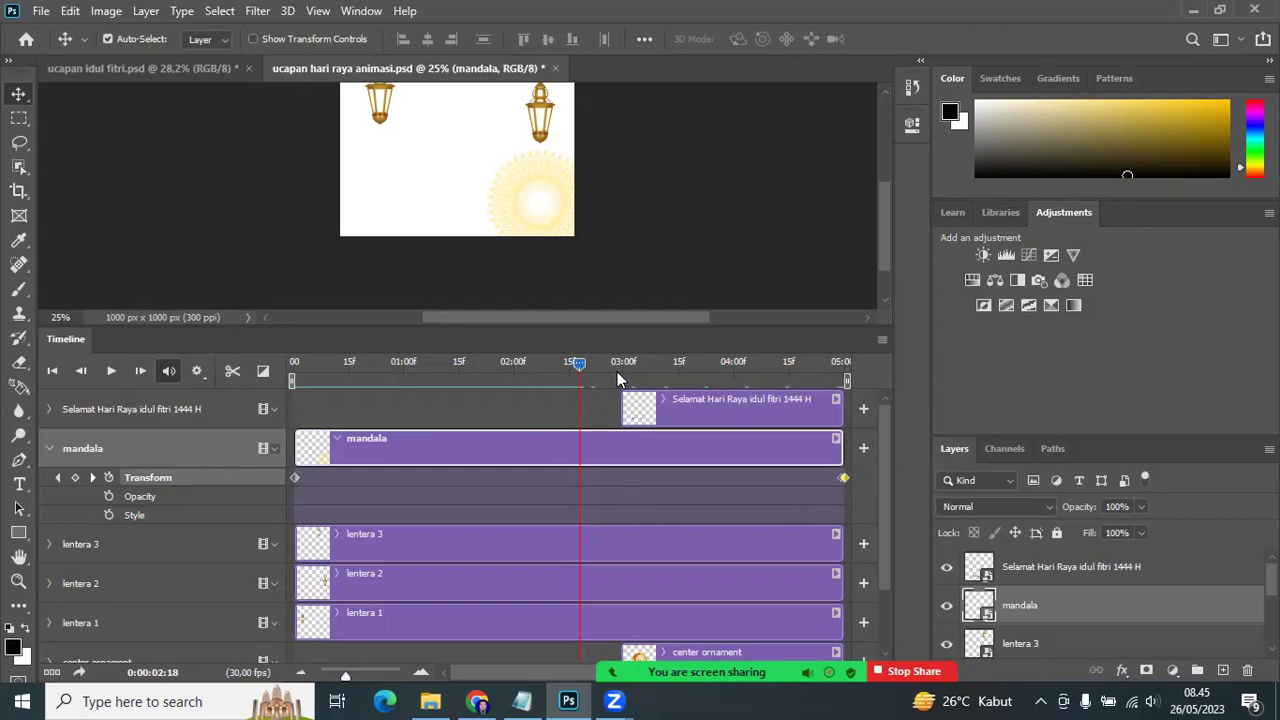
pyautogui.moveTo(617, 371); pyautogui.dragTo(821, 377)
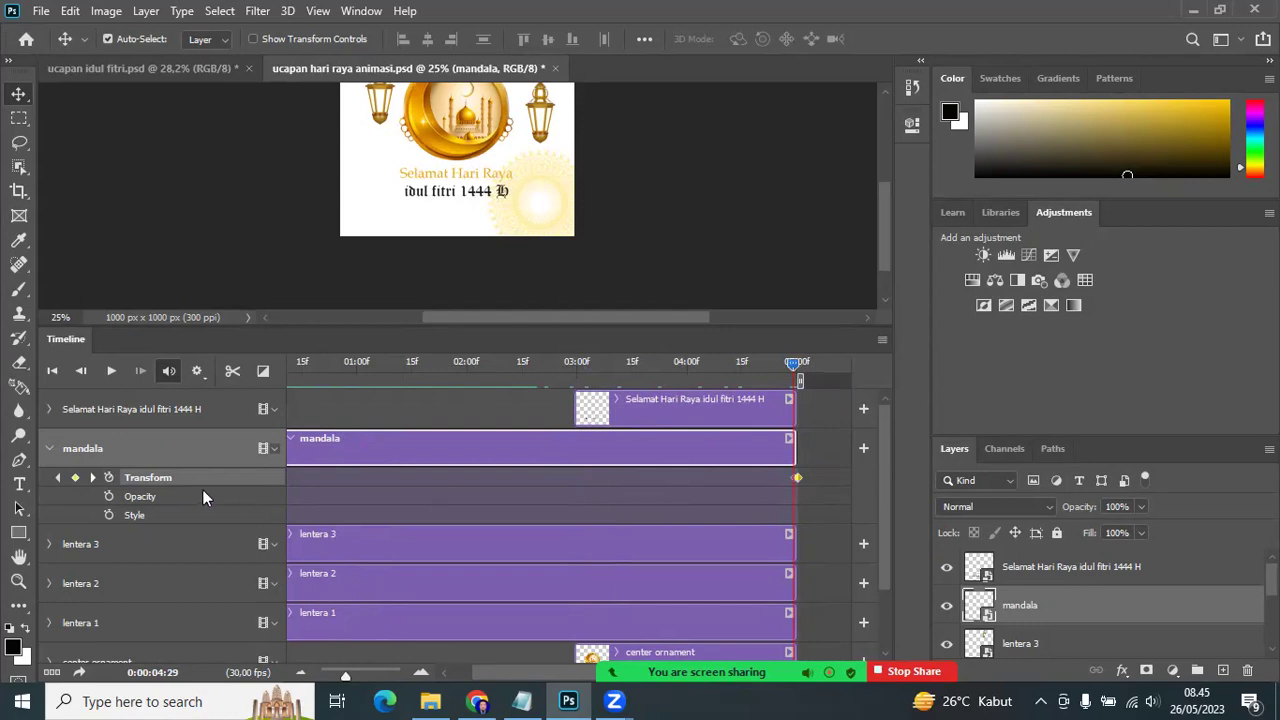
pyautogui.click(75, 477)
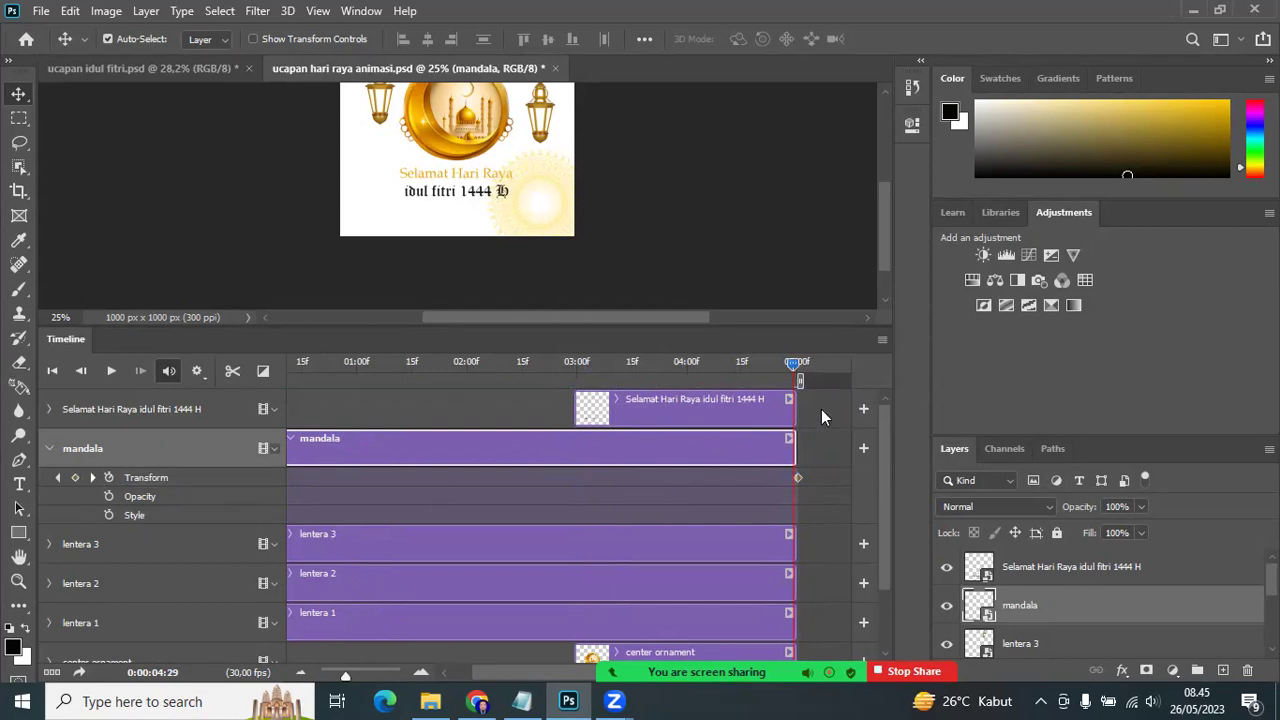
pyautogui.click(798, 476)
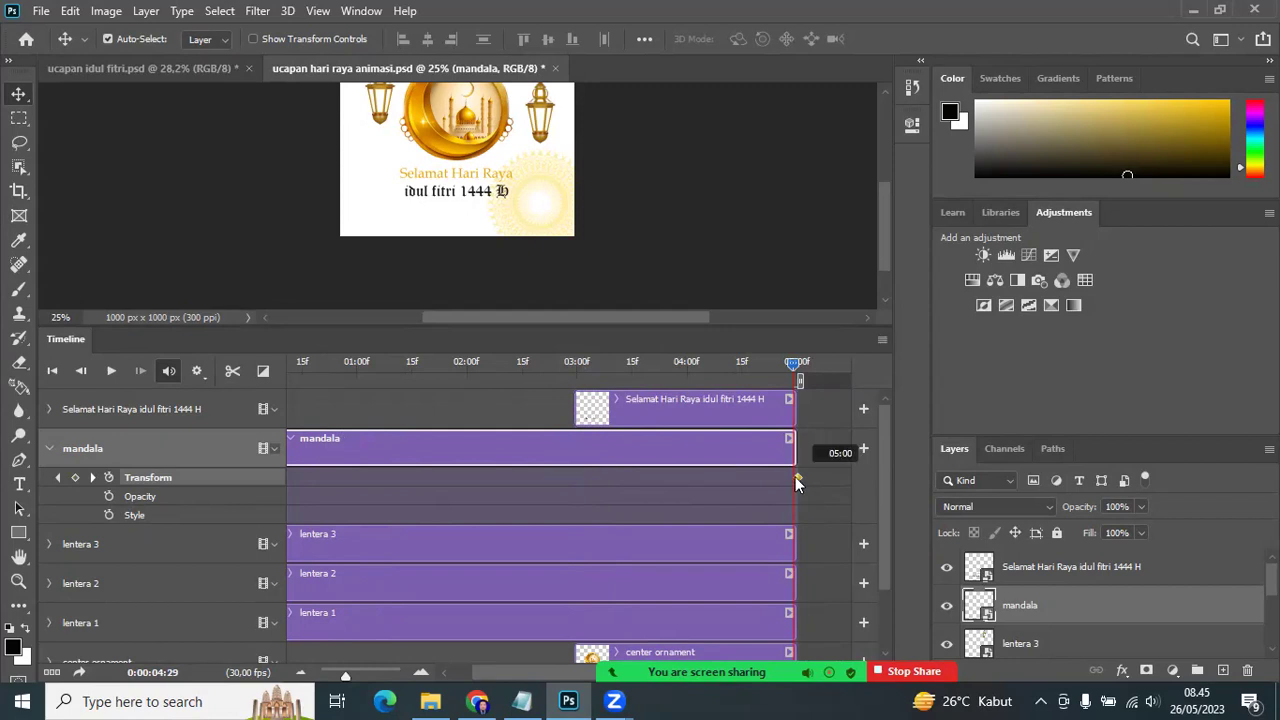
pyautogui.moveTo(793, 364)
pyautogui.mouseDown()
pyautogui.moveTo(708, 418)
pyautogui.moveTo(720, 425)
pyautogui.mouseUp()
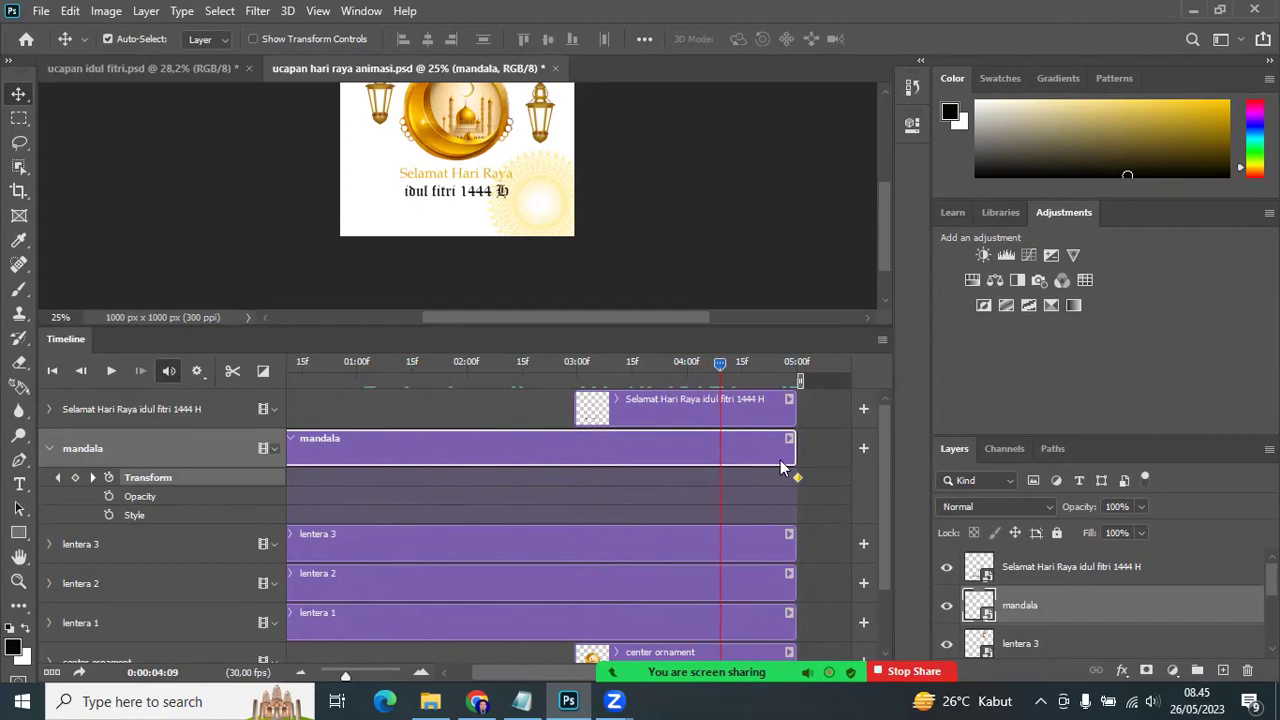
pyautogui.click(76, 478)
pyautogui.click(76, 478)
# Step: Delete the mandala's final Transform keyframe and return to the first frame
pyautogui.moveTo(725, 370); pyautogui.dragTo(823, 377)
pyautogui.click(797, 477)
pyautogui.rightClick(798, 476)
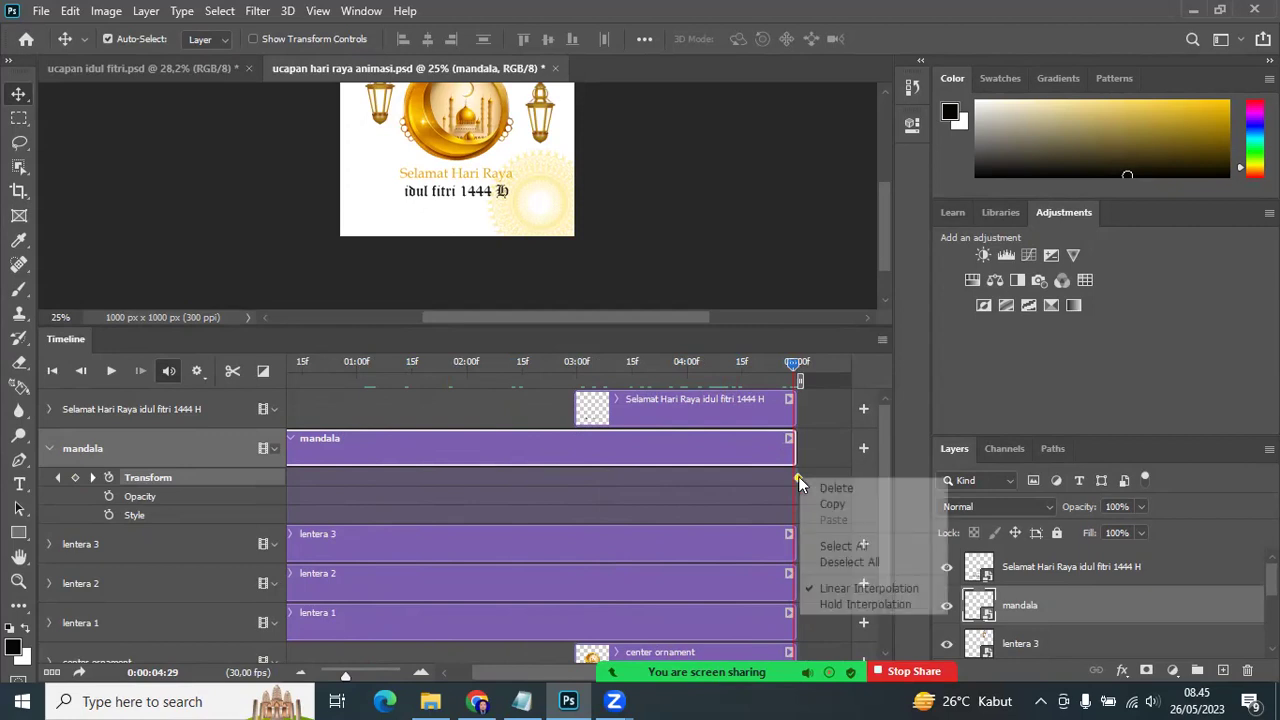
pyautogui.click(818, 490)
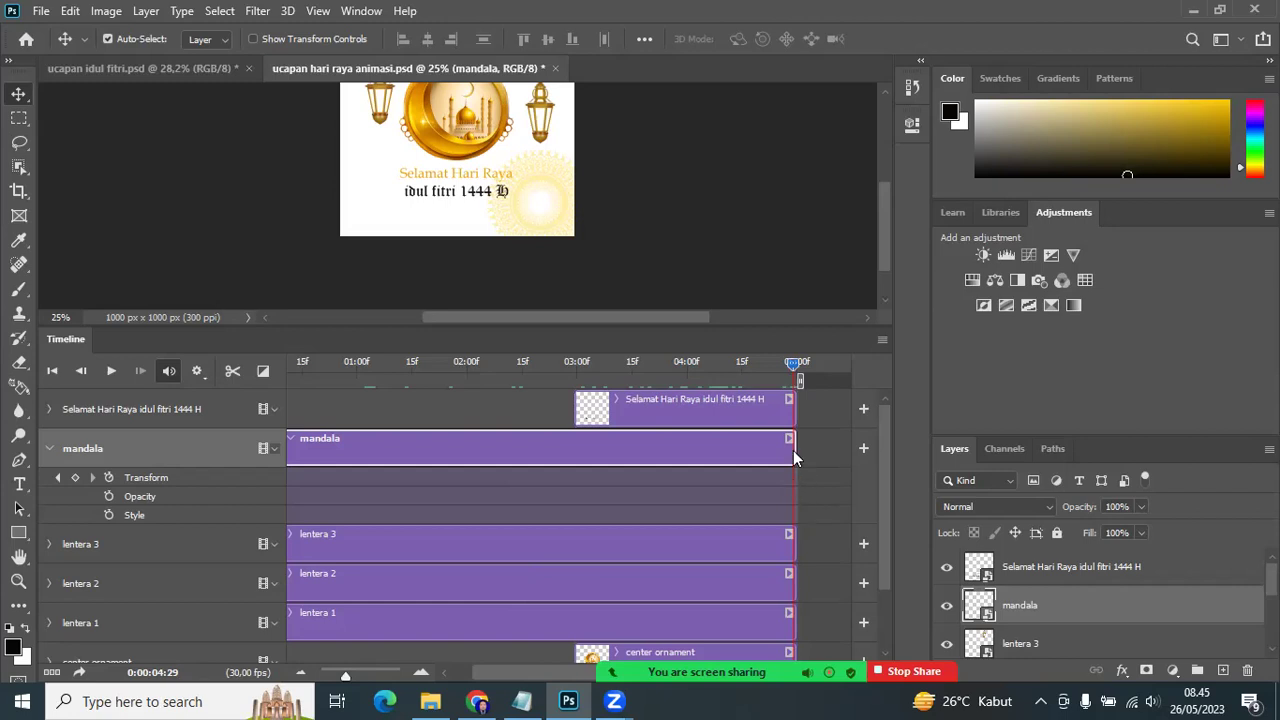
pyautogui.moveTo(793, 365); pyautogui.dragTo(165, 456)
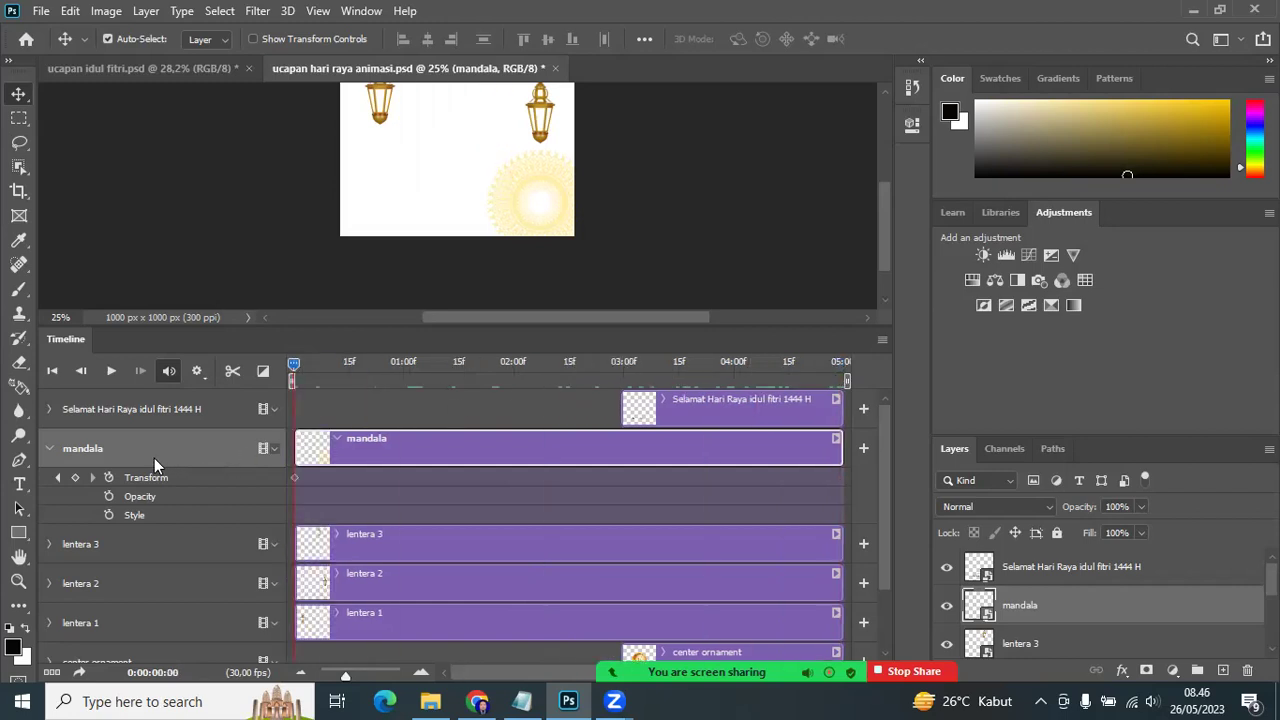
# Step: Add a Transform keyframe at 04:29 with the mandala rotated to about -120.79°, then rewind to 0:00
pyautogui.click(295, 477)
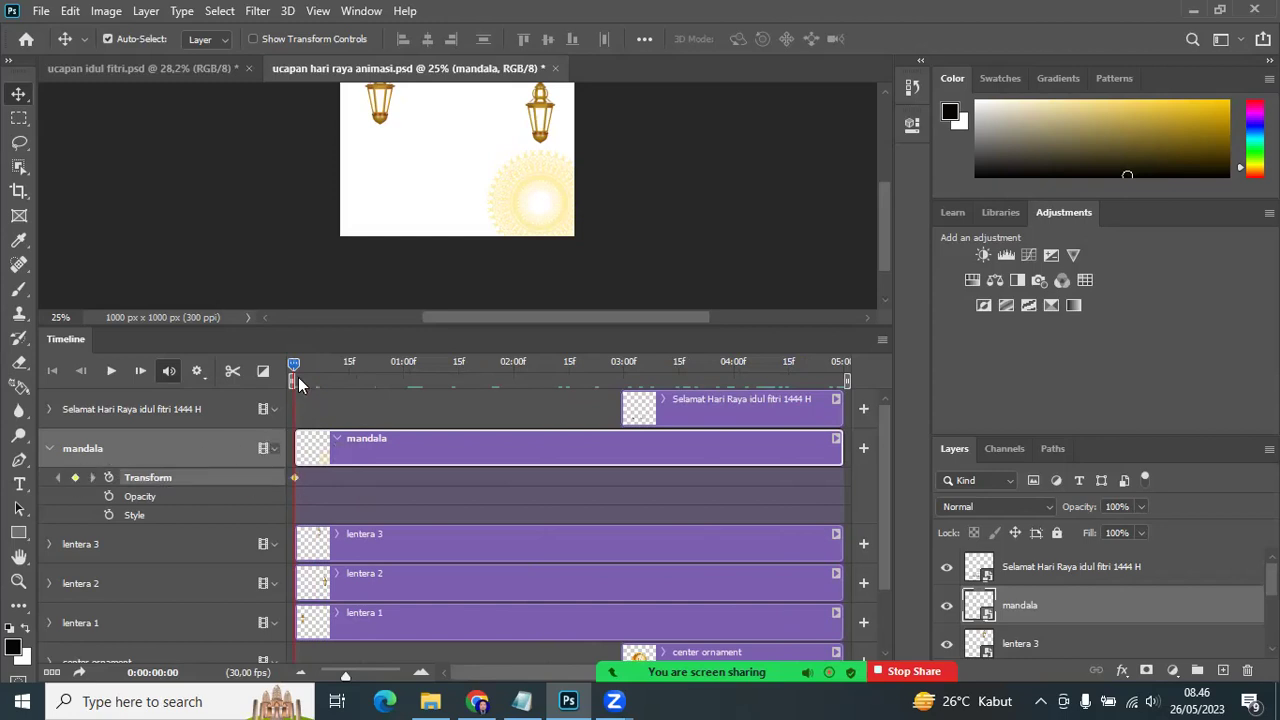
pyautogui.moveTo(326, 358)
pyautogui.mouseDown()
pyautogui.moveTo(862, 379)
pyautogui.moveTo(849, 379)
pyautogui.mouseUp()
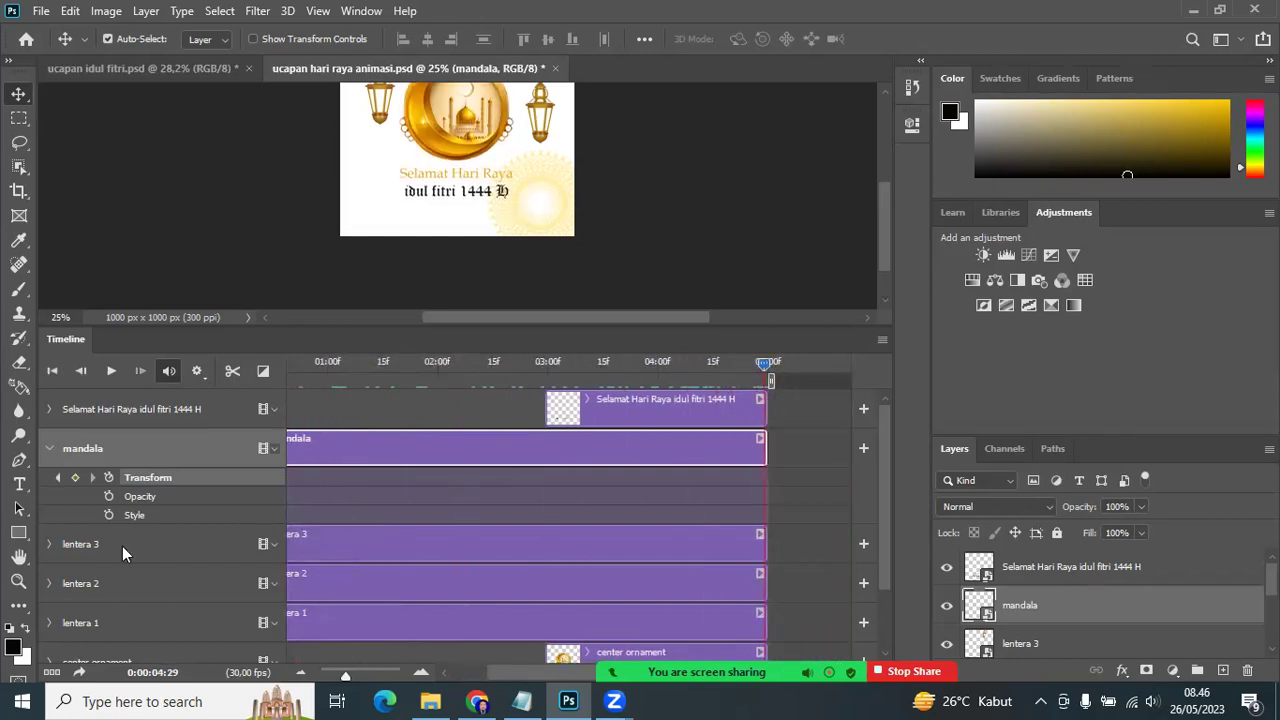
pyautogui.click(73, 478)
pyautogui.press('ctrl')
pyautogui.hotkey('ctrl', 't')
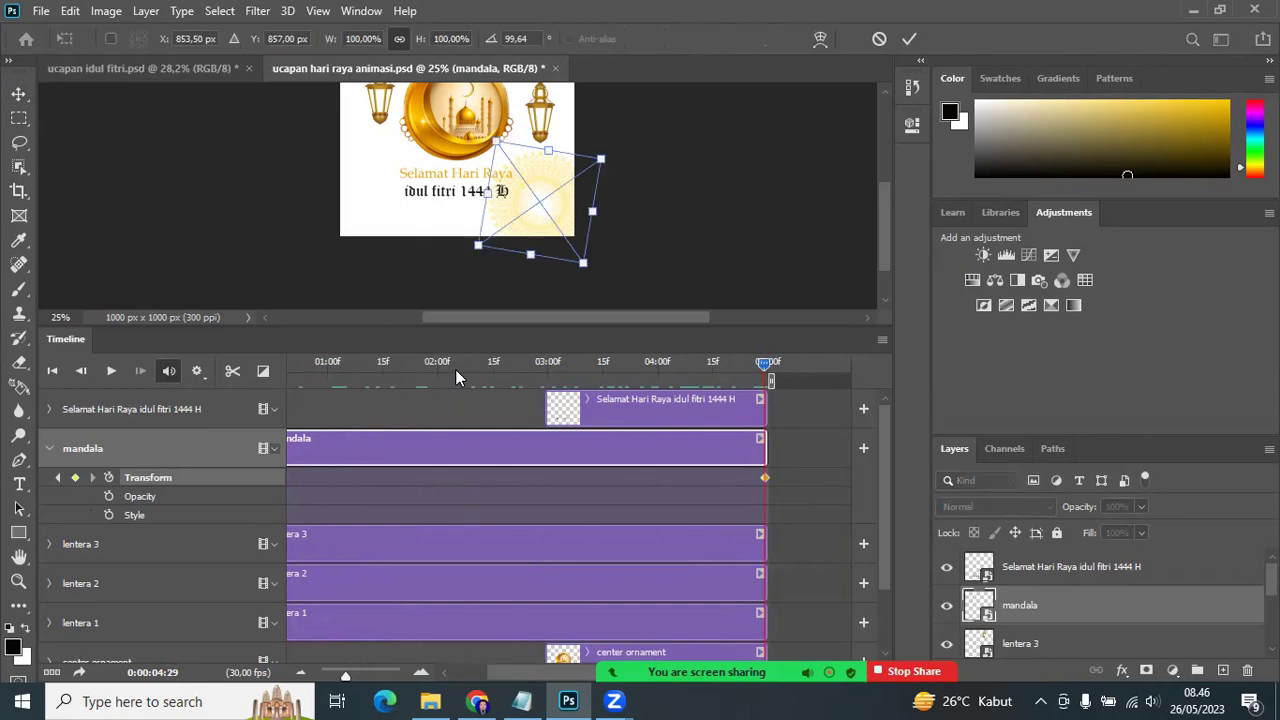
pyautogui.moveTo(644, 160)
pyautogui.mouseDown()
pyautogui.moveTo(512, 305)
pyautogui.moveTo(518, 274)
pyautogui.mouseUp()
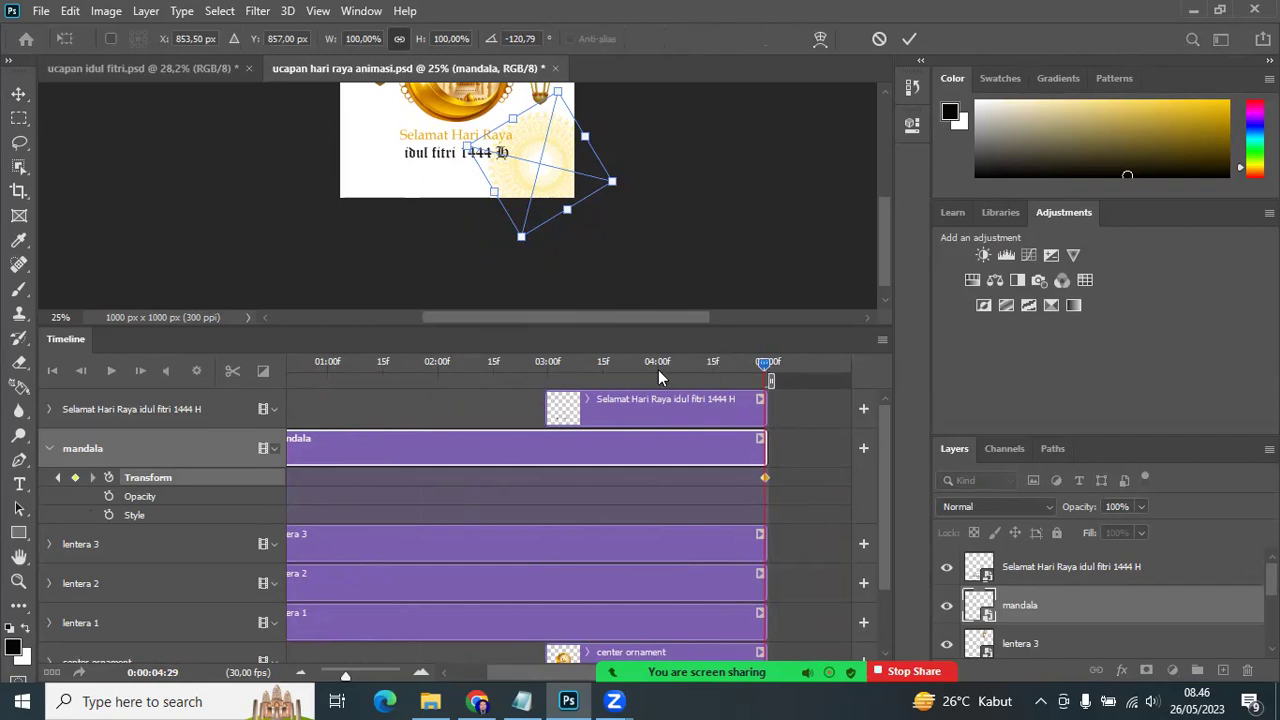
pyautogui.press('Return')
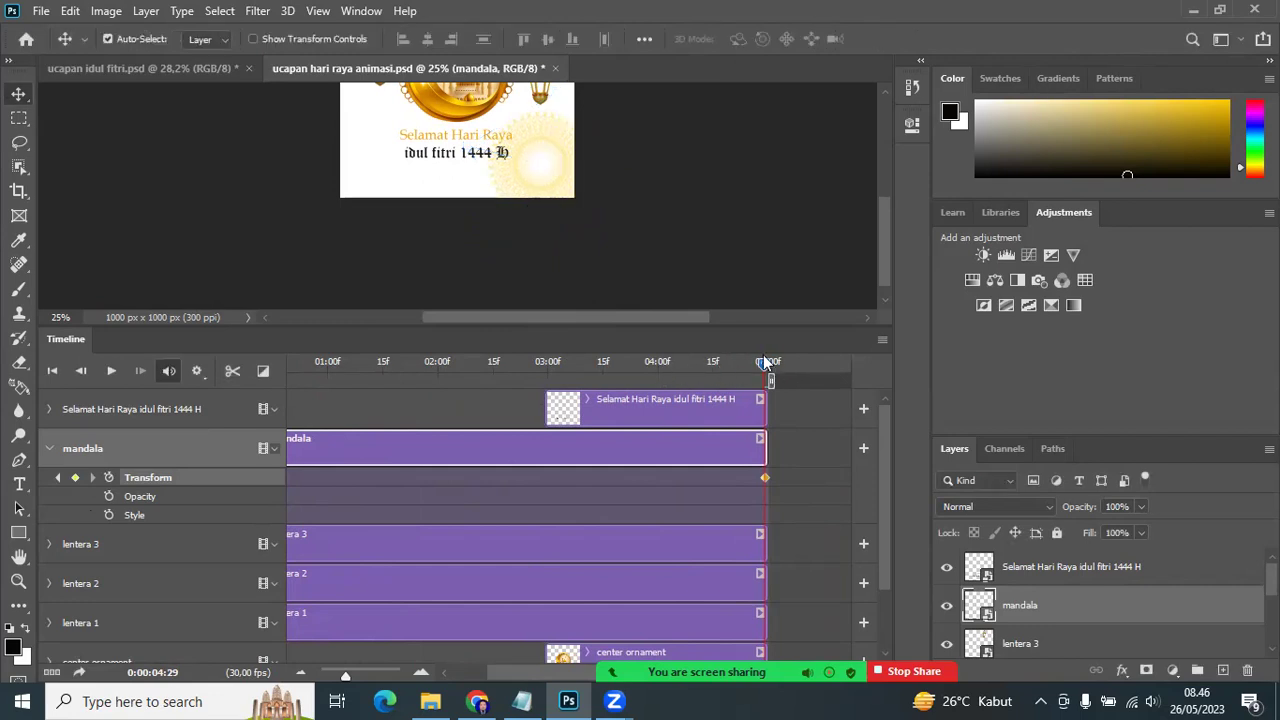
pyautogui.moveTo(763, 364)
pyautogui.mouseDown()
pyautogui.moveTo(180, 382)
pyautogui.moveTo(484, 385)
pyautogui.moveTo(275, 408)
pyautogui.mouseUp()
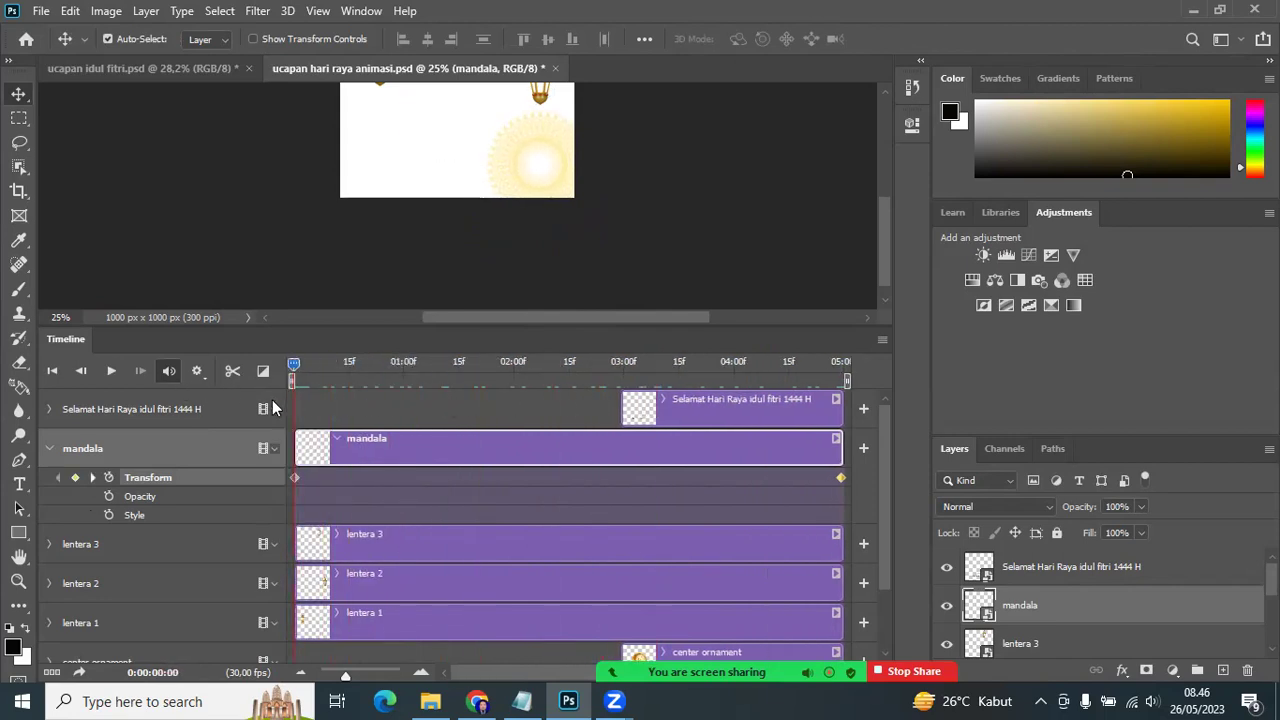
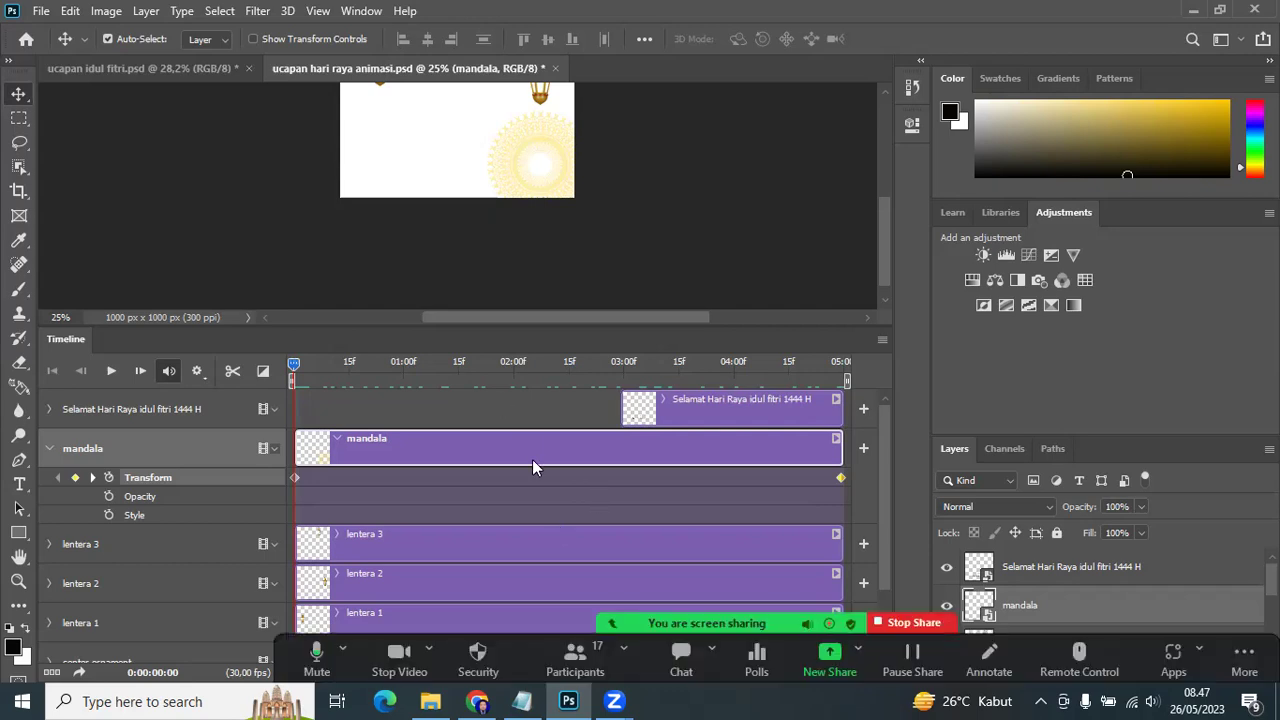
# Step: Collapse the mandala's properties, select lentera 1, and briefly hide it to identify its lantern
pyautogui.click(745, 206)
pyautogui.scroll(3, 745, 206)
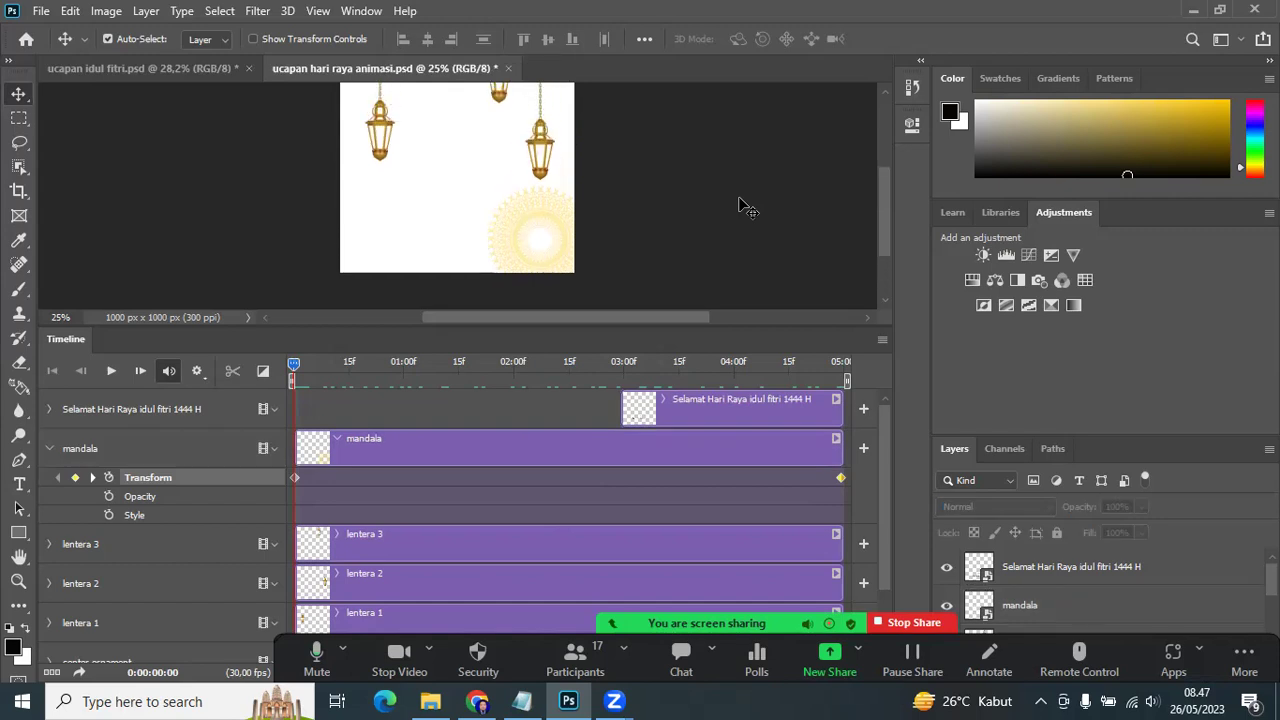
pyautogui.click(47, 448)
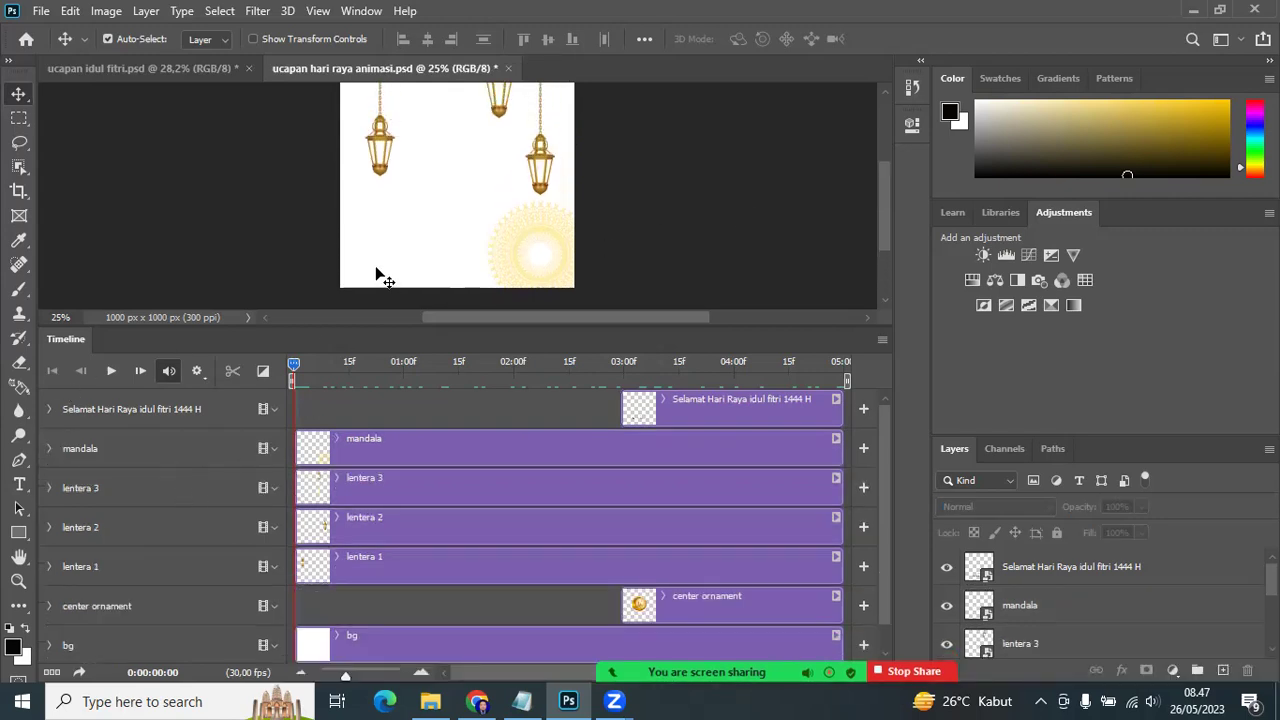
pyautogui.click(114, 566)
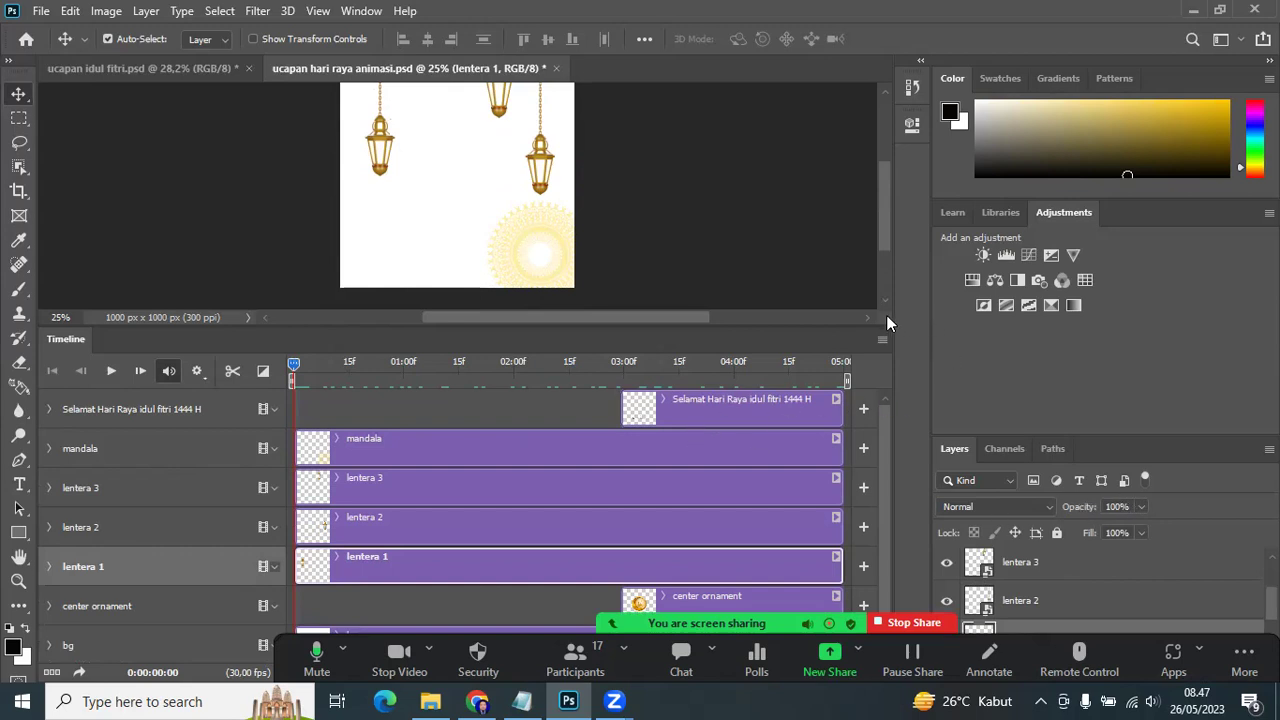
pyautogui.scroll(1, 885, 302)
pyautogui.scroll(1, 730, 258)
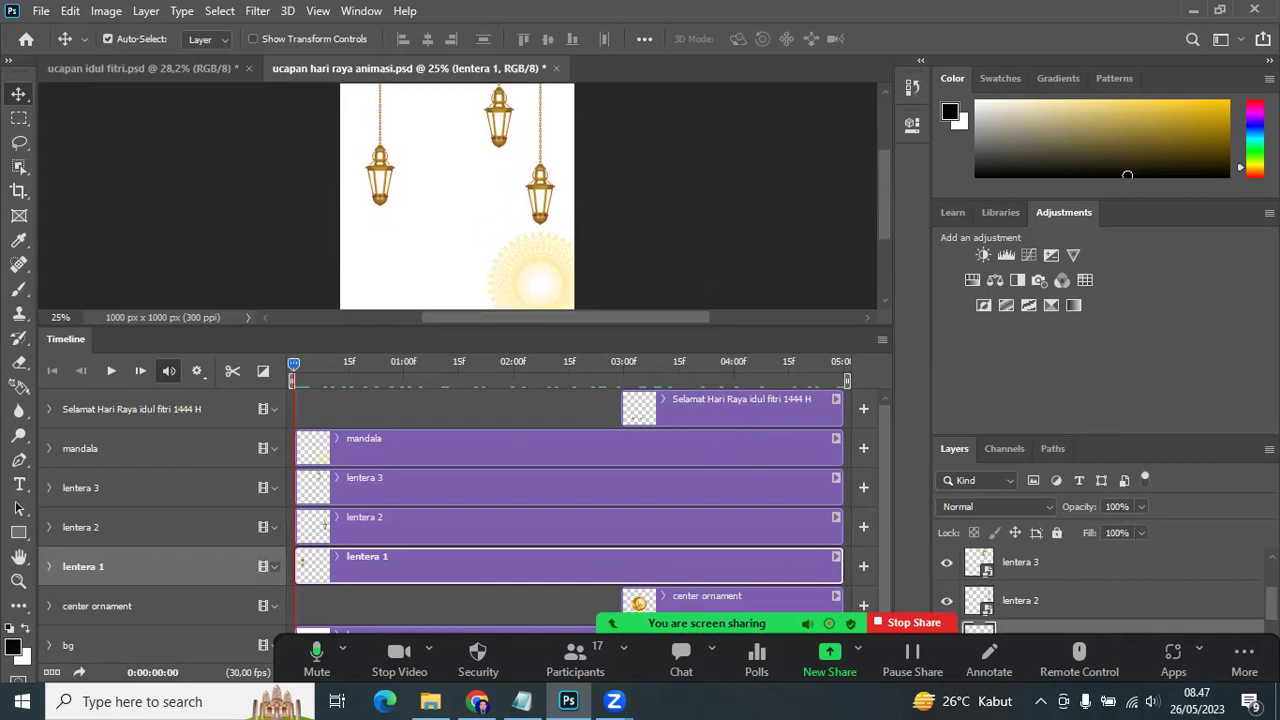
pyautogui.scroll(-2, 952, 588)
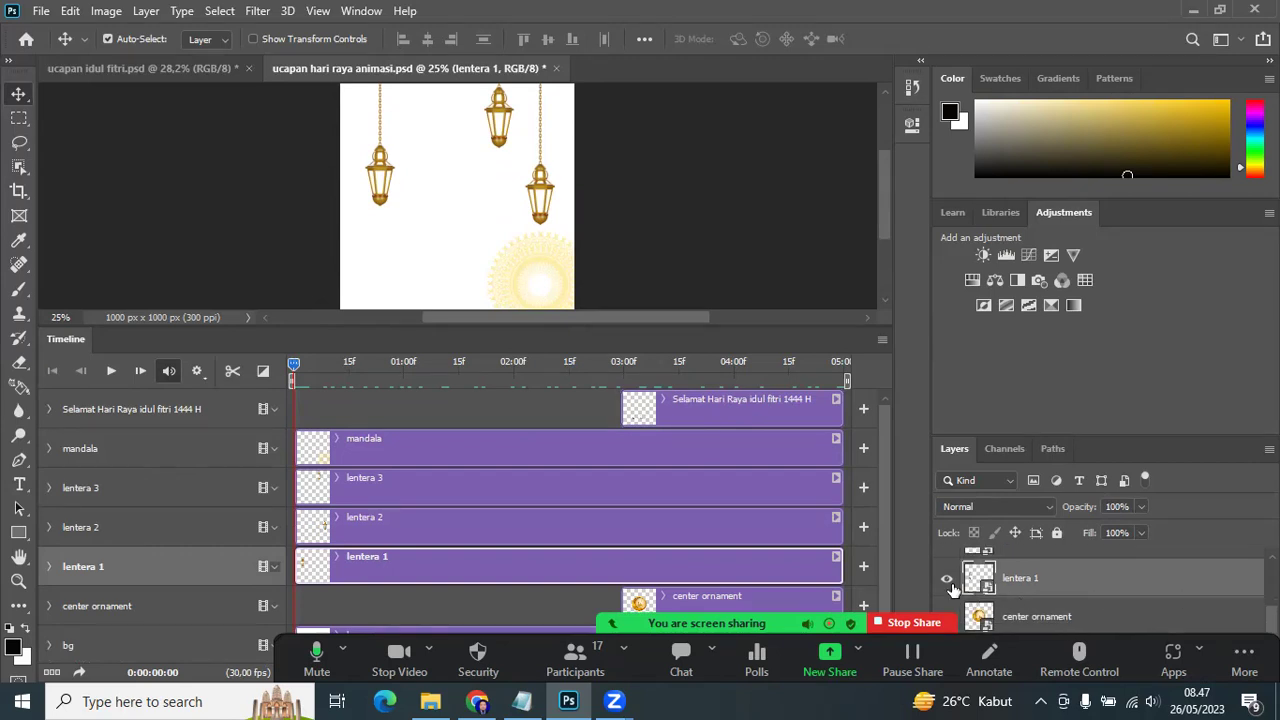
pyautogui.click(948, 582)
# Step: Key lentera 1's Transform at 00:00 with the lantern raised to Y -269.5 px, above the card
pyautogui.click(49, 567)
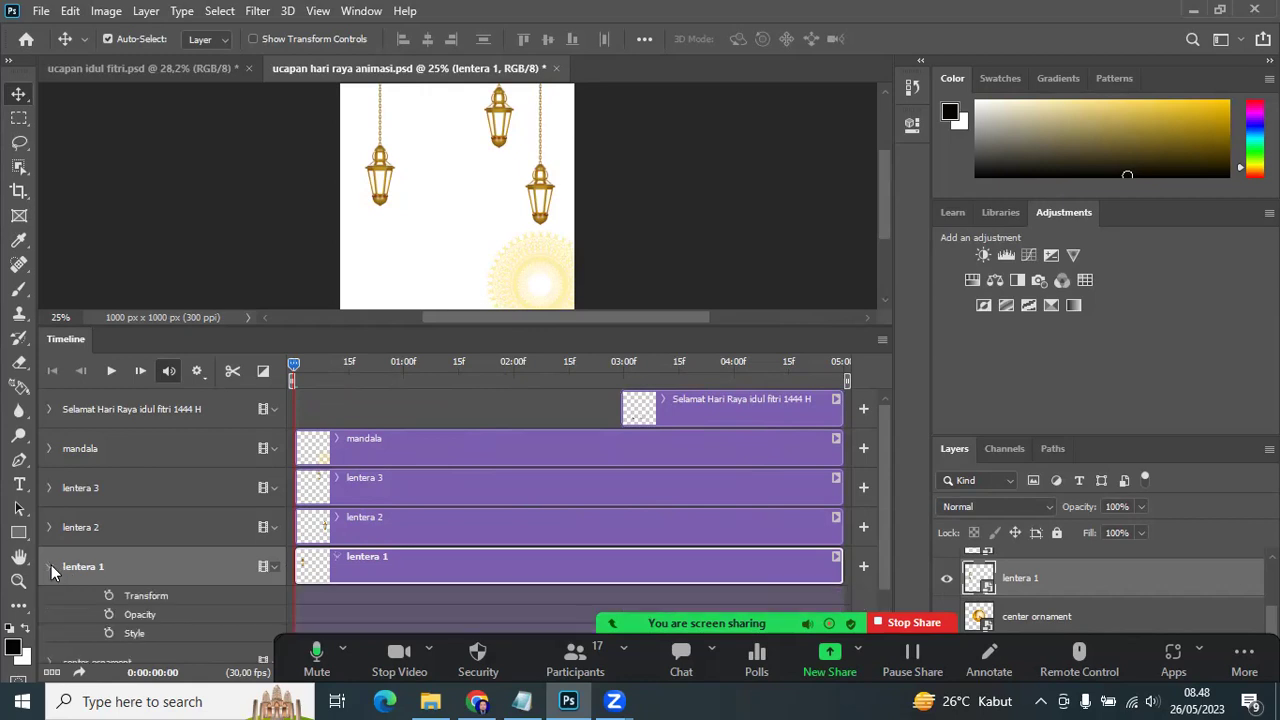
pyautogui.click(112, 594)
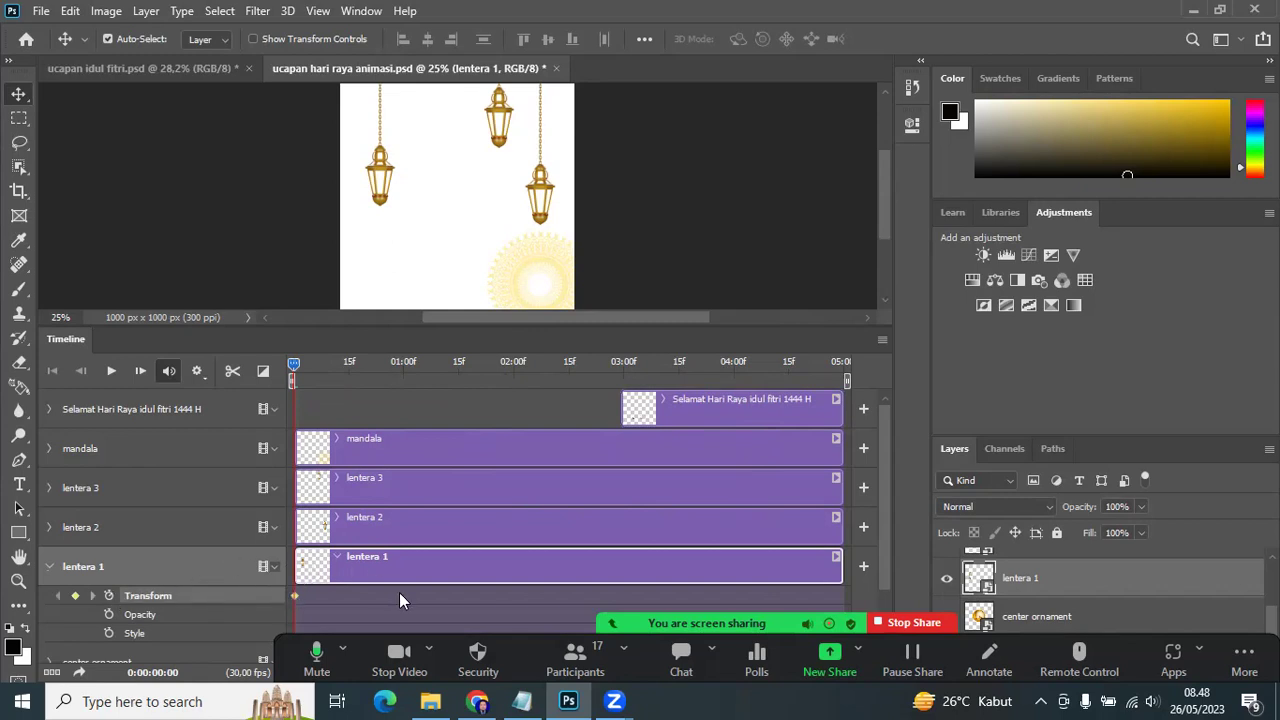
pyautogui.press('ctrl')
pyautogui.hotkey('ctrl', 't')
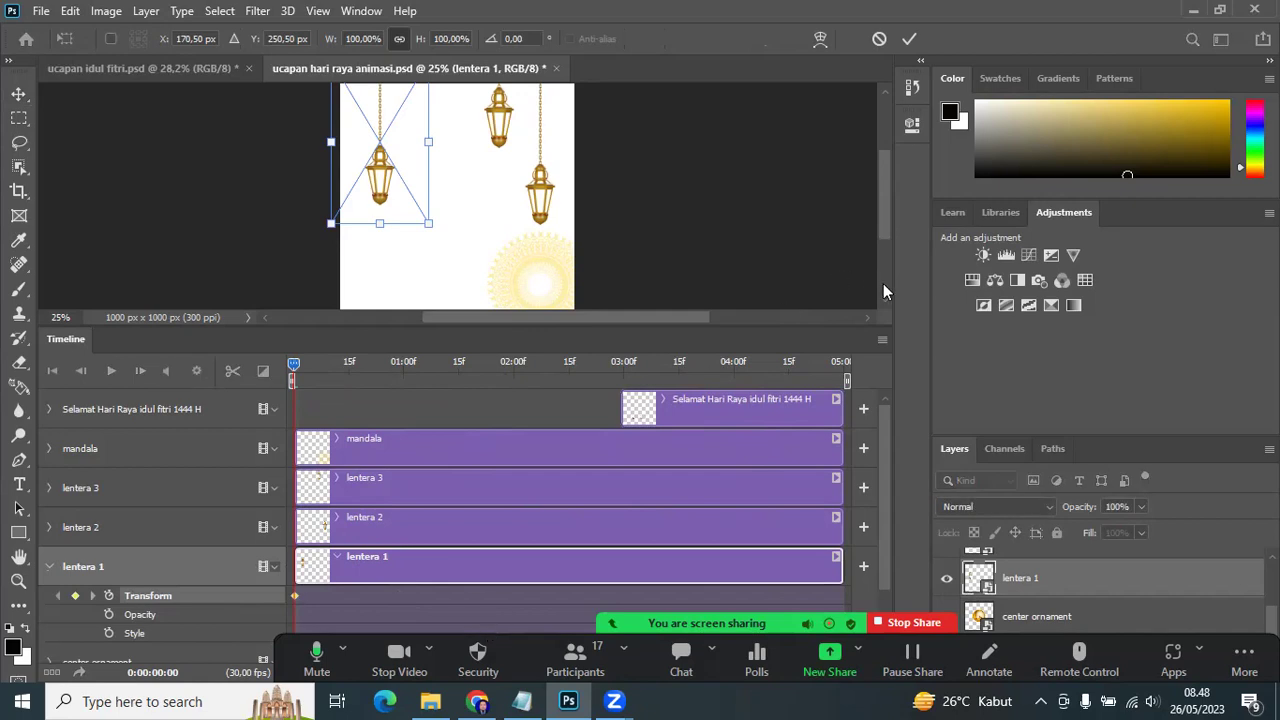
pyautogui.press('Up')
pyautogui.press('Up')
pyautogui.press('Up')
pyautogui.press('Up')
pyautogui.press('Up')
pyautogui.press('Up')
pyautogui.press('Up')
pyautogui.press('Up')
pyautogui.press('Up')
pyautogui.press('Up')
pyautogui.press('Up')
pyautogui.press('Up')
pyautogui.press('Up')
pyautogui.press('Up')
pyautogui.press('Up')
pyautogui.press('Up')
pyautogui.press('Up')
pyautogui.press('Up')
pyautogui.press('Up')
pyautogui.press('Up')
pyautogui.press('Up')
pyautogui.press('Up')
pyautogui.press('Up')
pyautogui.press('Up')
pyautogui.press('Up')
pyautogui.press('Up')
pyautogui.press('Up')
pyautogui.press('Up')
pyautogui.press('Up')
pyautogui.press('Up')
pyautogui.press('Up')
pyautogui.press('Up')
pyautogui.press('Up')
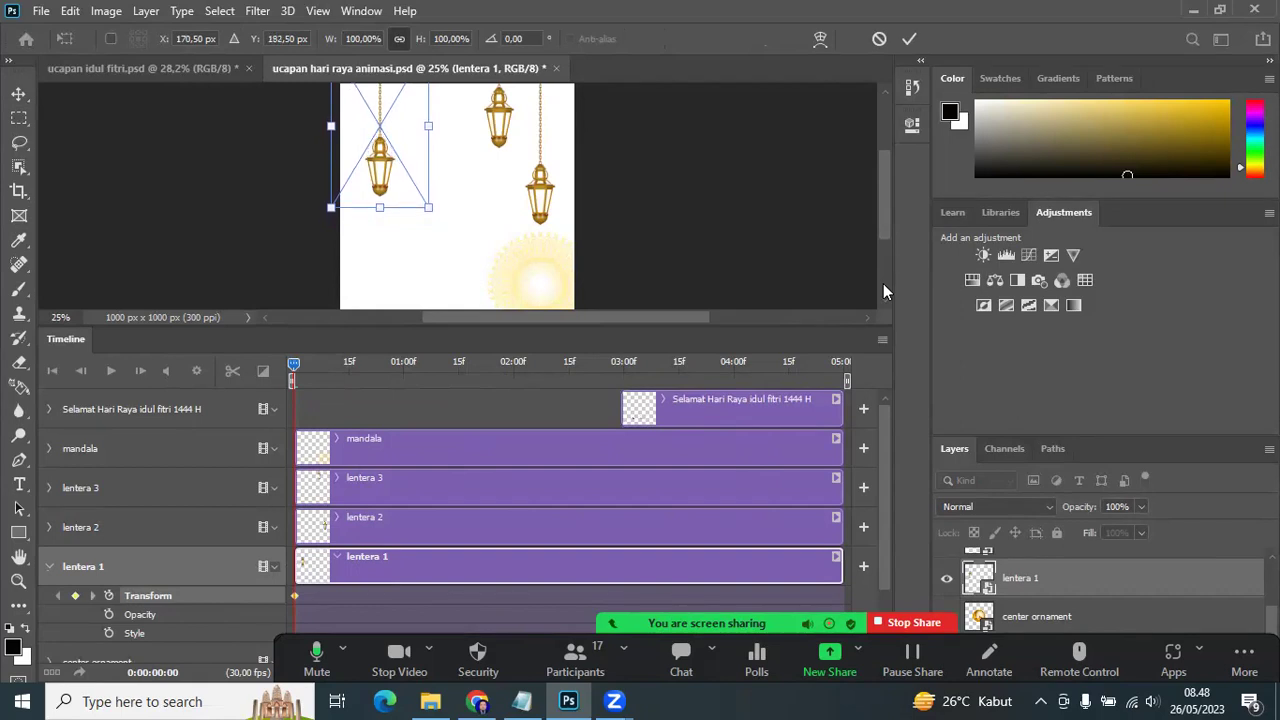
pyautogui.press('Up')
pyautogui.press('Up')
pyautogui.press('Up')
pyautogui.press('Up')
pyautogui.press('Up')
pyautogui.press('Up')
pyautogui.press('Up')
pyautogui.press('Up')
pyautogui.press('Up')
pyautogui.press('Up')
pyautogui.press('Up')
pyautogui.press('Up')
pyautogui.press('Up')
pyautogui.press('Up')
pyautogui.press('Up')
pyautogui.press('Up')
pyautogui.press('Up')
pyautogui.press('Up')
pyautogui.press('Up')
pyautogui.press('Up')
pyautogui.press('Up')
pyautogui.press('Up')
pyautogui.press('Up')
pyautogui.press('Up')
pyautogui.press('Up')
pyautogui.press('Up')
pyautogui.press('Up')
pyautogui.press('Up')
pyautogui.press('Up')
pyautogui.press('Up')
pyautogui.press('Up')
pyautogui.press('Up')
pyautogui.press('Up')
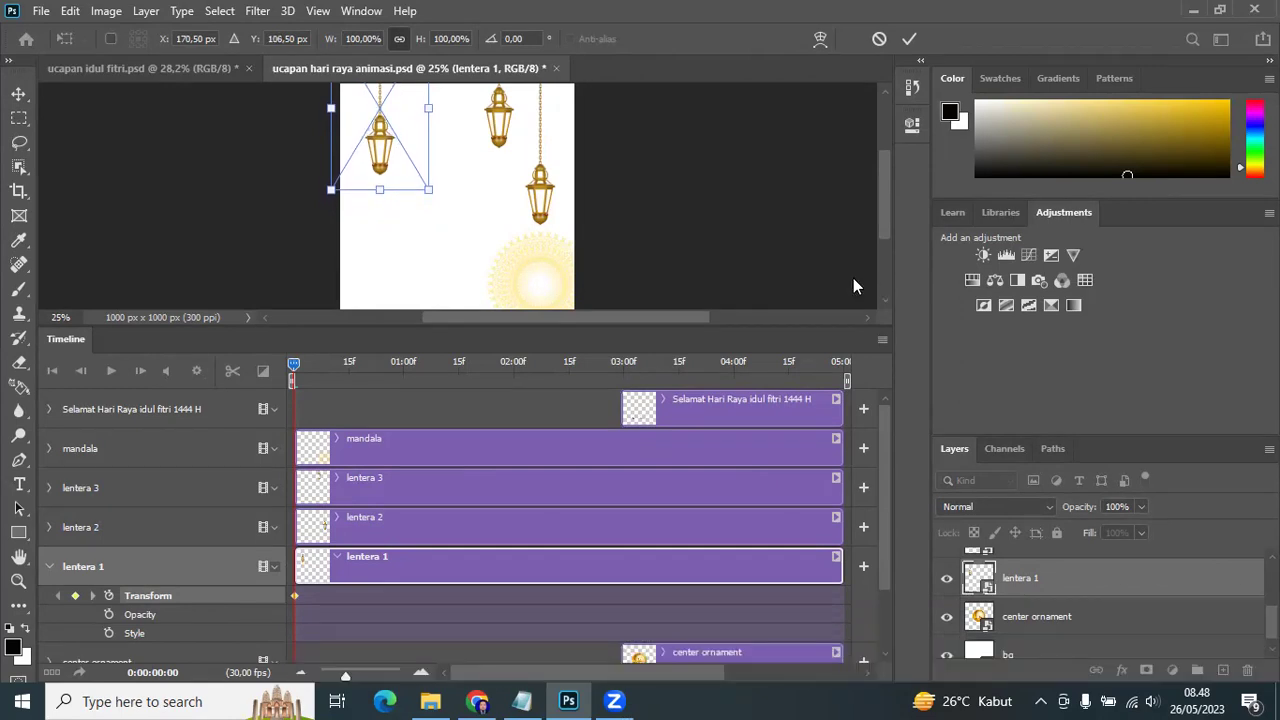
pyautogui.scroll(1, 783, 203)
pyautogui.scroll(2, 783, 203)
pyautogui.press('Up')
pyautogui.press('Up')
pyautogui.press('Up')
pyautogui.press('Up')
pyautogui.press('Up')
pyautogui.press('Up')
pyautogui.press('Up')
pyautogui.press('Up')
pyautogui.press('Up')
pyautogui.press('Up')
pyautogui.press('Up')
pyautogui.press('Up')
pyautogui.press('Up')
pyautogui.press('Up')
pyautogui.press('Up')
pyautogui.press('Up')
pyautogui.press('Up')
pyautogui.press('Up')
pyautogui.press('Up')
pyautogui.press('Up')
pyautogui.press('Up')
pyautogui.press('Up')
pyautogui.press('Up')
pyautogui.press('Up')
pyautogui.press('Up')
pyautogui.press('Up')
pyautogui.press('Up')
pyautogui.press('Up')
pyautogui.press('Up')
pyautogui.press('Up')
pyautogui.press('Up')
pyautogui.press('Up')
pyautogui.press('Up')
pyautogui.press('Up')
pyautogui.press('Up')
pyautogui.press('Up')
pyautogui.press('Up')
pyautogui.press('Up')
pyautogui.press('Up')
pyautogui.press('Up')
pyautogui.press('Up')
pyautogui.press('Up')
pyautogui.press('Up')
pyautogui.press('Up')
pyautogui.press('Up')
pyautogui.press('Up')
pyautogui.press('Up')
pyautogui.press('Up')
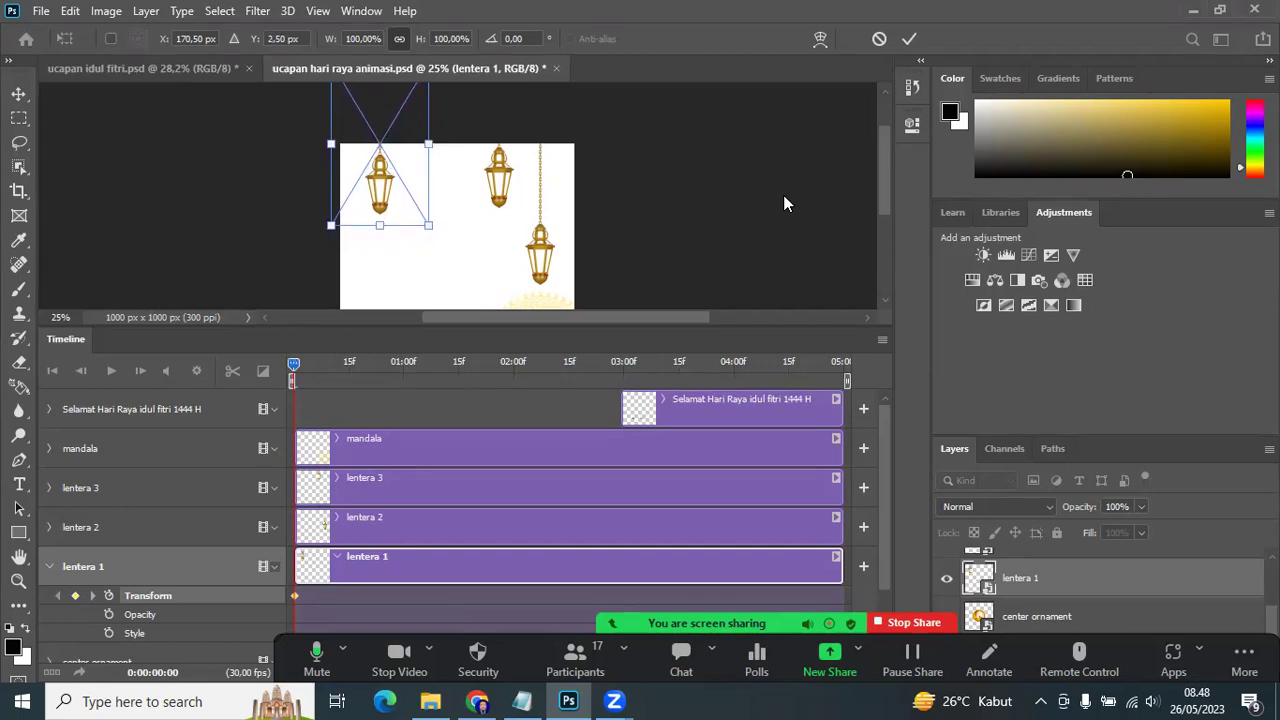
pyautogui.press('Up')
pyautogui.press('Up')
pyautogui.press('Up')
pyautogui.press('Up')
pyautogui.press('Up')
pyautogui.press('Up')
pyautogui.press('Up')
pyautogui.press('Up')
pyautogui.press('Up')
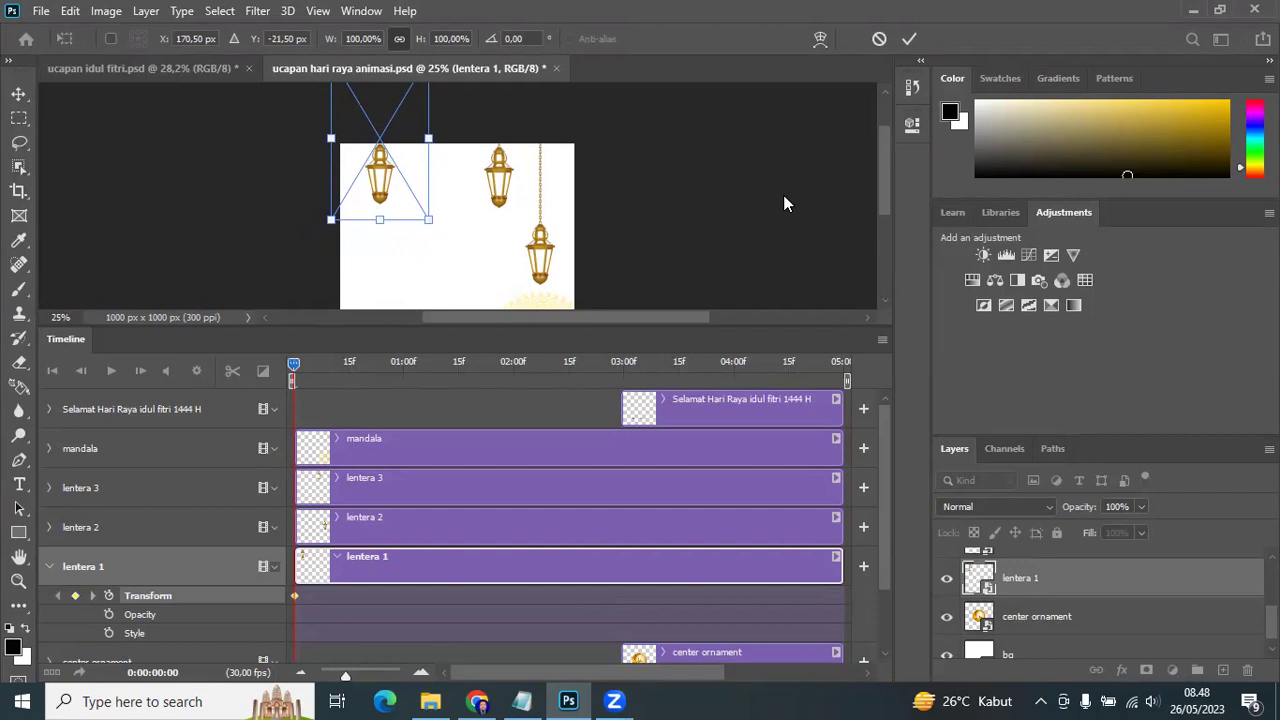
pyautogui.press('Up')
pyautogui.press('Up')
pyautogui.press('Up')
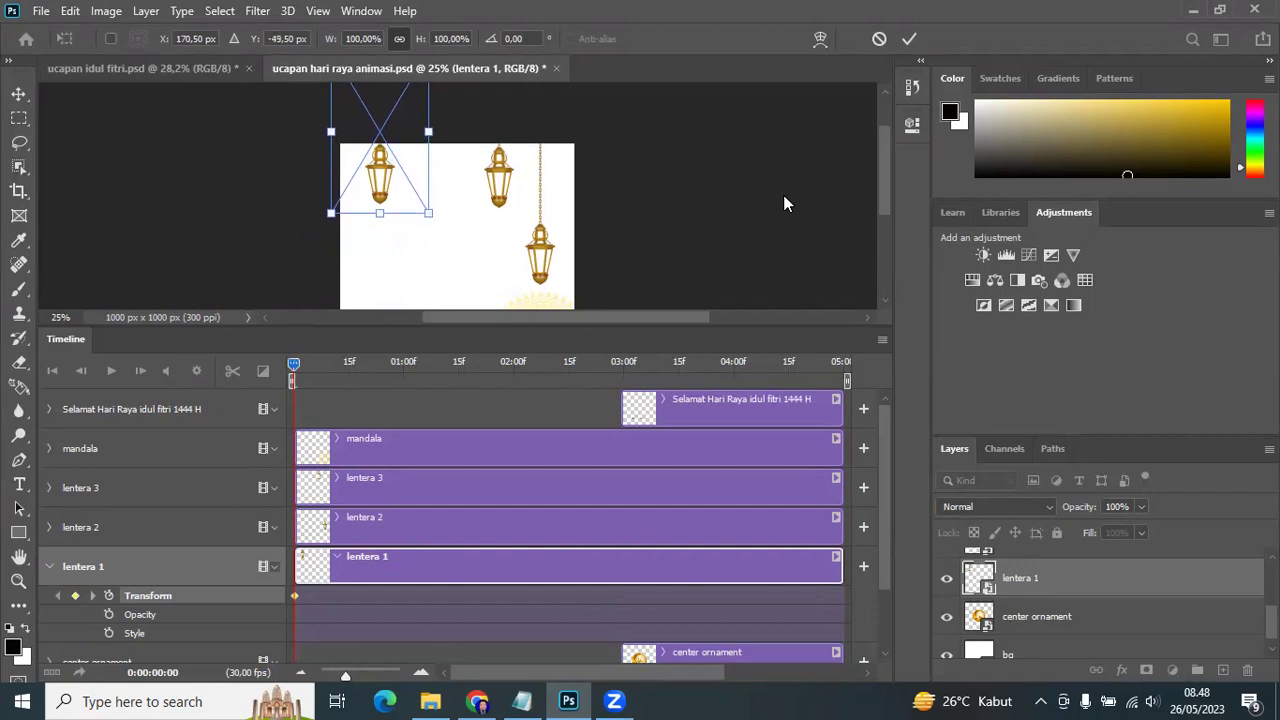
pyautogui.press('Up')
pyautogui.press('Up')
pyautogui.press('Up')
pyautogui.press('Up')
pyautogui.press('Up')
pyautogui.press('Up')
pyautogui.press('Up')
pyautogui.press('Up')
pyautogui.press('Up')
pyautogui.press('Up')
pyautogui.press('Up')
pyautogui.press('Up')
pyautogui.press('Up')
pyautogui.press('Up')
pyautogui.press('Up')
pyautogui.press('Up')
pyautogui.press('Up')
pyautogui.press('Up')
pyautogui.press('Up')
pyautogui.press('Up')
pyautogui.press('Up')
pyautogui.press('Up')
pyautogui.press('Up')
pyautogui.press('Up')
pyautogui.press('Up')
pyautogui.press('Up')
pyautogui.press('Up')
pyautogui.press('Up')
pyautogui.press('Up')
pyautogui.press('Up')
pyautogui.press('Up')
pyautogui.press('Up')
pyautogui.press('Up')
pyautogui.press('Up')
pyautogui.press('Up')
pyautogui.press('Up')
pyautogui.press('Up')
pyautogui.press('Up')
pyautogui.press('Up')
pyautogui.press('Up')
pyautogui.press('Up')
pyautogui.press('Up')
pyautogui.press('Up')
pyautogui.press('Up')
pyautogui.press('Up')
pyautogui.press('Up')
pyautogui.press('Up')
pyautogui.press('Up')
pyautogui.press('Up')
pyautogui.press('Up')
pyautogui.press('Up')
pyautogui.press('Up')
pyautogui.press('Up')
pyautogui.press('Up')
pyautogui.press('Up')
pyautogui.press('Up')
pyautogui.press('Up')
pyautogui.press('Up')
pyautogui.press('Up')
pyautogui.press('Up')
pyautogui.press('Up')
pyautogui.press('Up')
pyautogui.press('Up')
pyautogui.press('Up')
pyautogui.press('Up')
pyautogui.press('Up')
pyautogui.press('Up')
pyautogui.press('Up')
pyautogui.press('Up')
pyautogui.press('Up')
pyautogui.press('Up')
pyautogui.press('Up')
pyautogui.press('Up')
pyautogui.press('Up')
pyautogui.press('Up')
pyautogui.press('Up')
pyautogui.press('Up')
pyautogui.press('Up')
pyautogui.press('Up')
pyautogui.press('Up')
pyautogui.press('Up')
pyautogui.press('Up')
pyautogui.press('Up')
pyautogui.press('Up')
pyautogui.press('Up')
pyautogui.press('Up')
pyautogui.press('Up')
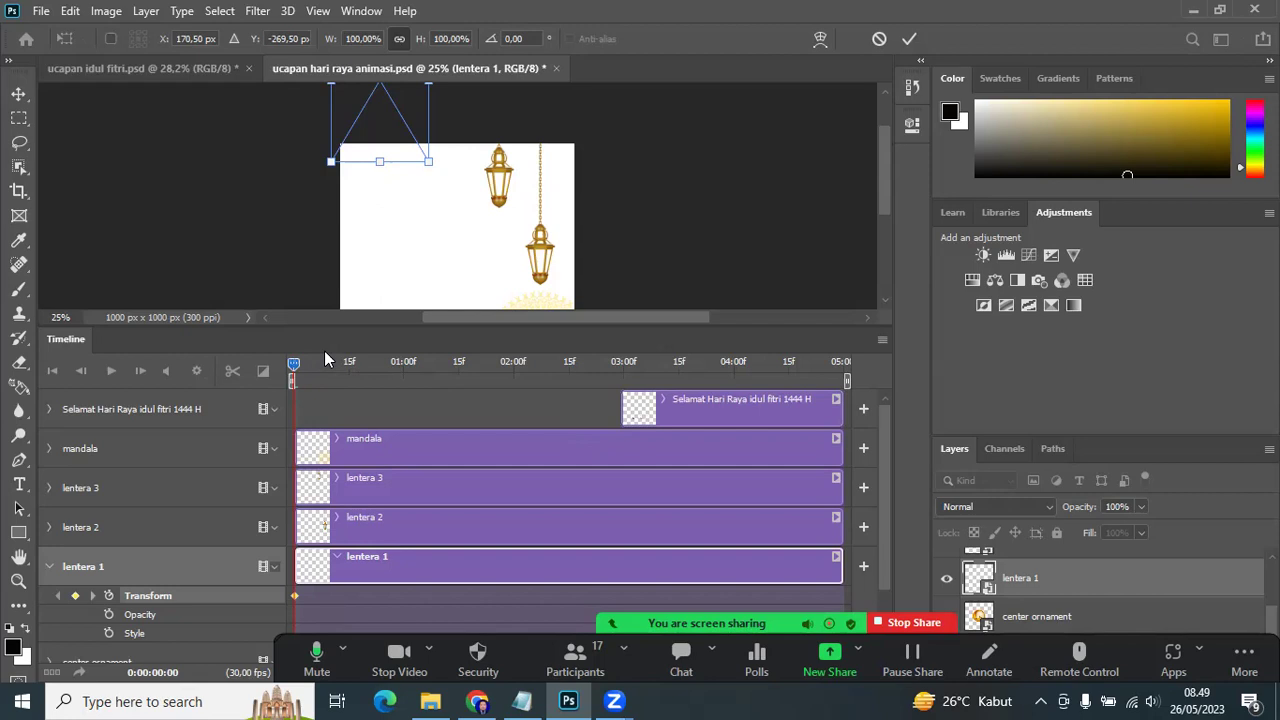
pyautogui.press('Return')
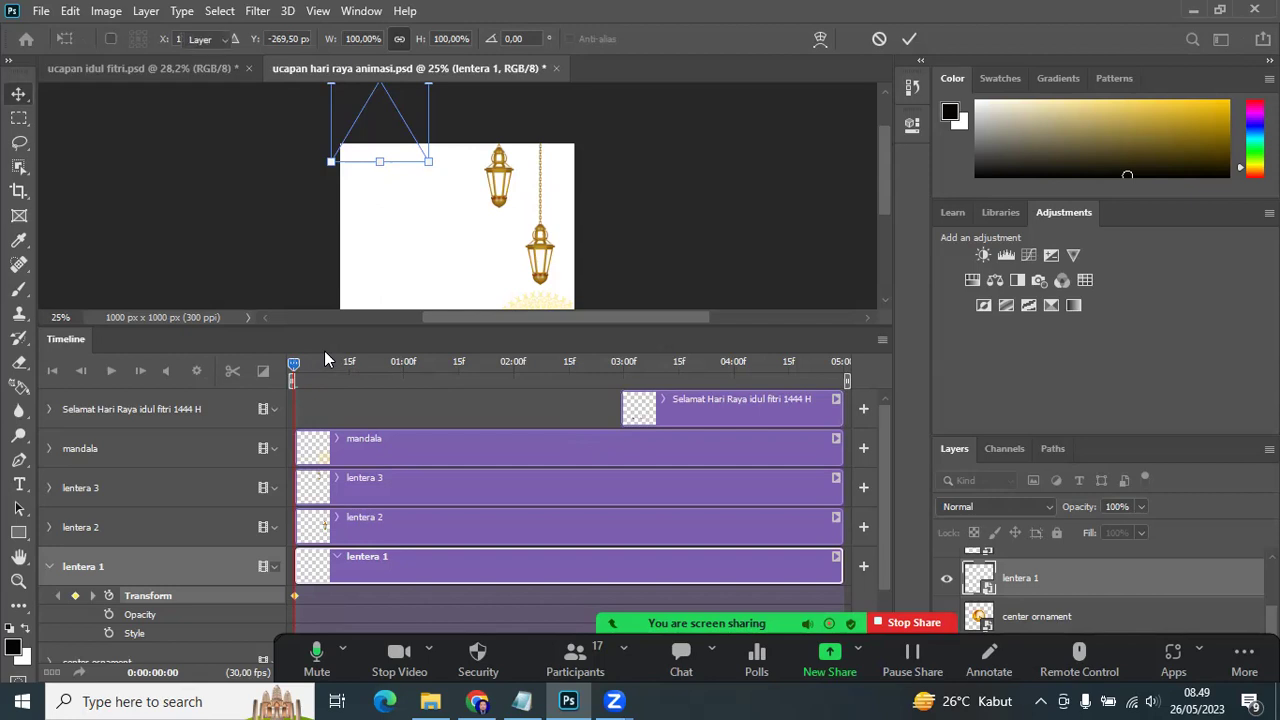
# Step: Move the playhead to 02:15 and add a Transform keyframe on lentera 1
pyautogui.moveTo(294, 368); pyautogui.dragTo(514, 368)
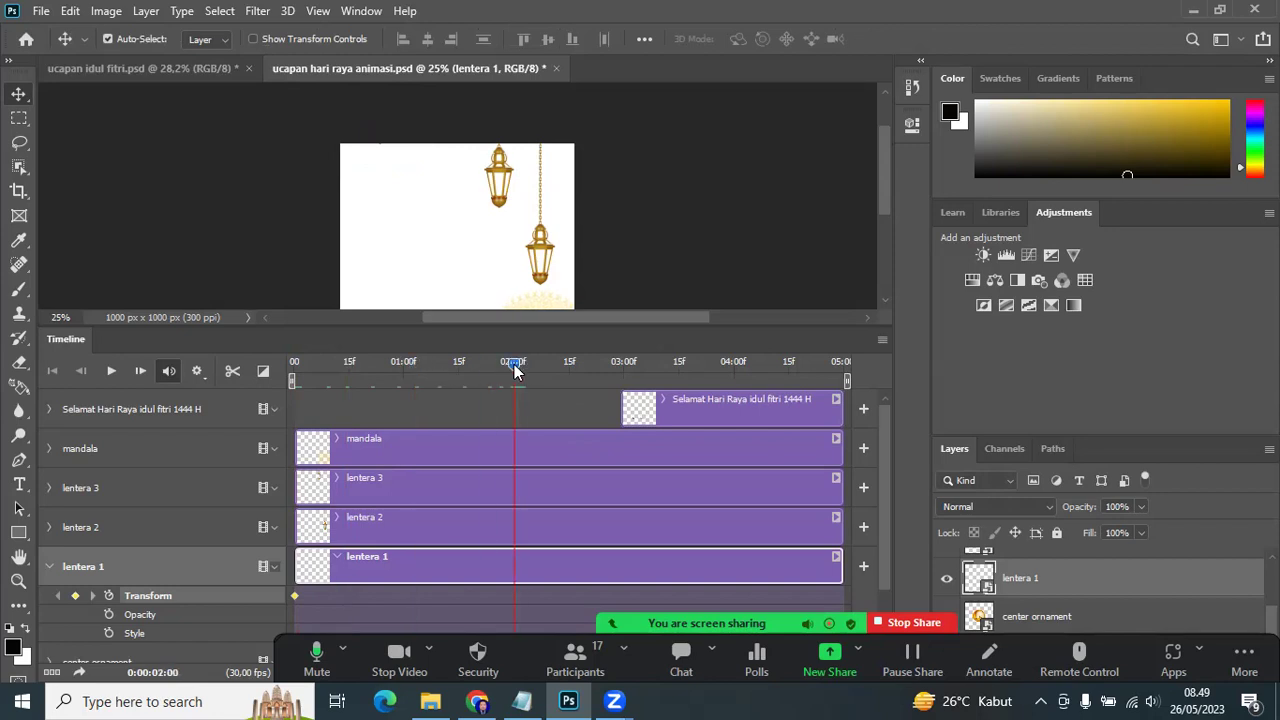
pyautogui.moveTo(514, 364)
pyautogui.mouseDown()
pyautogui.moveTo(459, 362)
pyautogui.moveTo(751, 362)
pyautogui.moveTo(733, 362)
pyautogui.mouseUp()
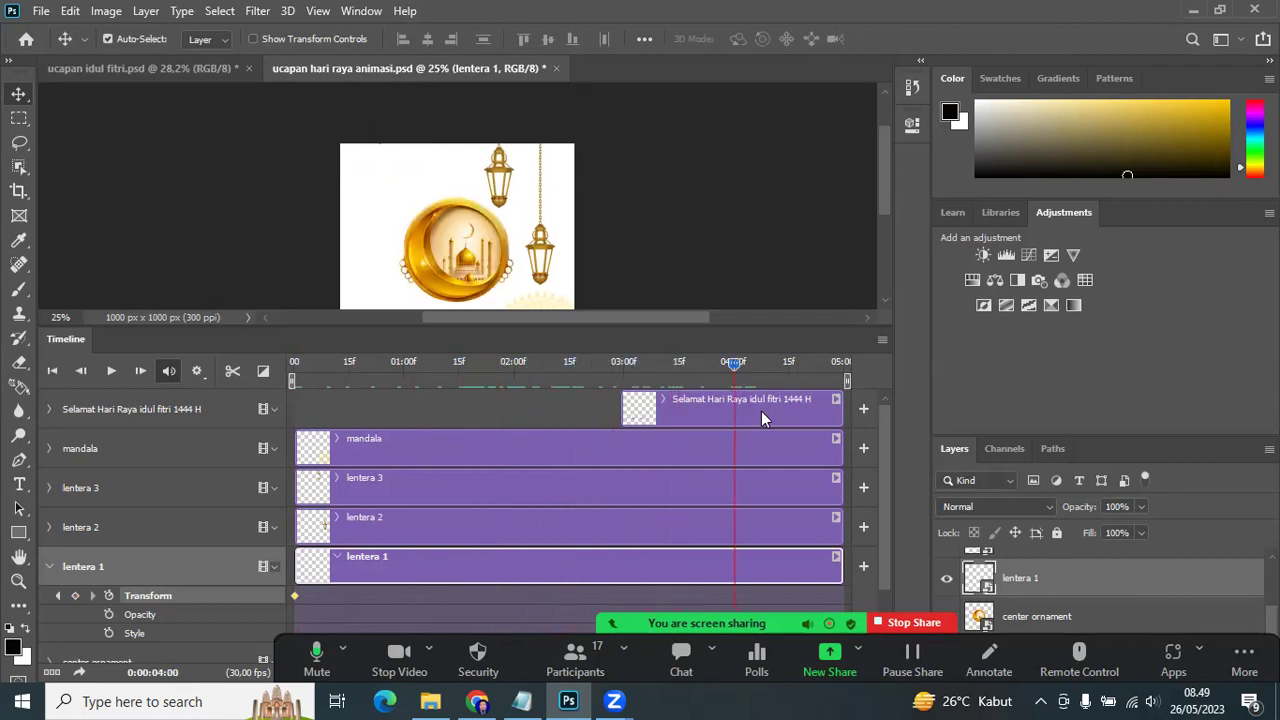
pyautogui.moveTo(735, 362); pyautogui.dragTo(568, 374)
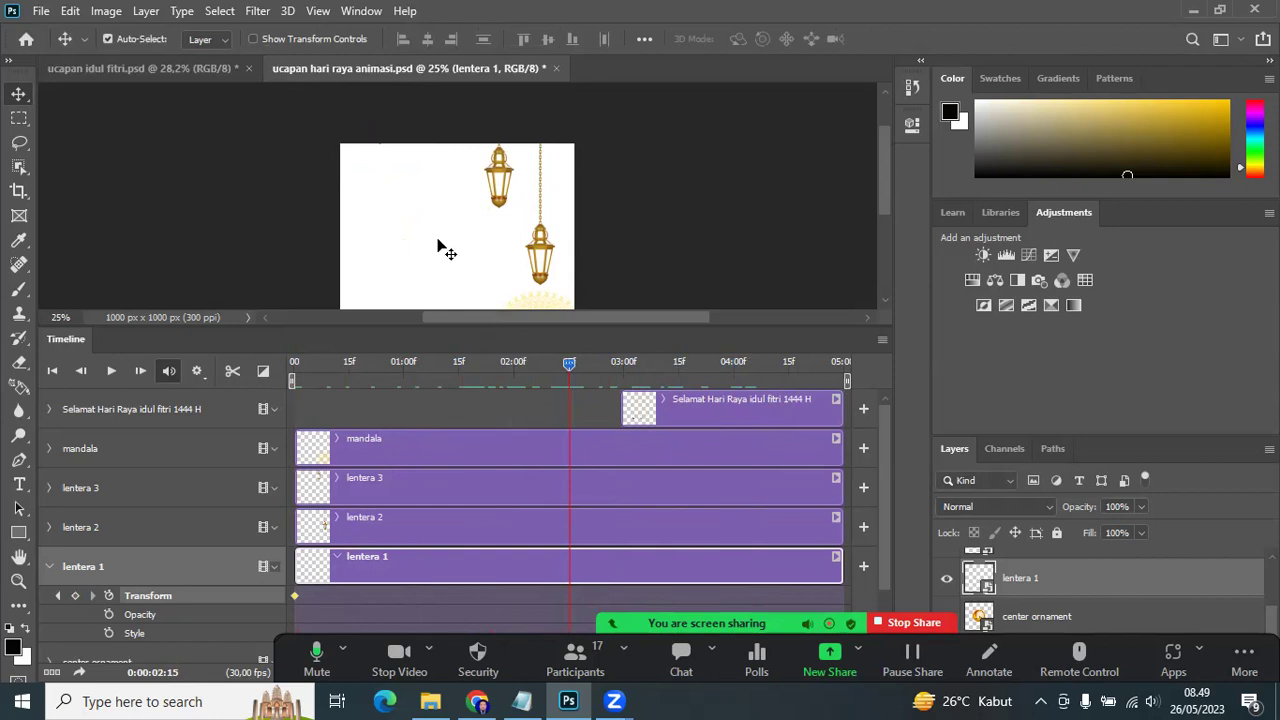
pyautogui.click(75, 596)
# Step: Lower lentera 1's lantern to Y 326.50 px at 02:15, then advance the playhead to 02:20
pyautogui.press('ctrl')
pyautogui.hotkey('ctrl', 't')
pyautogui.press('Down')
pyautogui.press('Down')
pyautogui.press('Down')
pyautogui.press('Down')
pyautogui.press('Down')
pyautogui.press('Down')
pyautogui.press('Down')
pyautogui.press('Down')
pyautogui.press('Down')
pyautogui.press('Down')
pyautogui.press('Down')
pyautogui.press('Down')
pyautogui.press('Down')
pyautogui.press('Down')
pyautogui.press('Down')
pyautogui.press('Down')
pyautogui.press('Down')
pyautogui.press('Down')
pyautogui.press('Down')
pyautogui.press('Down')
pyautogui.press('Down')
pyautogui.press('Down')
pyautogui.press('Down')
pyautogui.press('Down')
pyautogui.press('Down')
pyautogui.press('Down')
pyautogui.press('Down')
pyautogui.press('Down')
pyautogui.press('Down')
pyautogui.press('Down')
pyautogui.press('Down')
pyautogui.press('Down')
pyautogui.press('Down')
pyautogui.press('Down')
pyautogui.press('Down')
pyautogui.press('Down')
pyautogui.press('Down')
pyautogui.press('Down')
pyautogui.press('Down')
pyautogui.press('Down')
pyautogui.press('Down')
pyautogui.press('Down')
pyautogui.press('Down')
pyautogui.press('Down')
pyautogui.press('Down')
pyautogui.press('Down')
pyautogui.press('Down')
pyautogui.press('Down')
pyautogui.press('Down')
pyautogui.press('Down')
pyautogui.press('Down')
pyautogui.press('Down')
pyautogui.press('Down')
pyautogui.press('Down')
pyautogui.press('Down')
pyautogui.press('Down')
pyautogui.press('Down')
pyautogui.press('Down')
pyautogui.press('Down')
pyautogui.press('Down')
pyautogui.press('Down')
pyautogui.press('Down')
pyautogui.press('Down')
pyautogui.press('Down')
pyautogui.press('Down')
pyautogui.press('Down')
pyautogui.press('Down')
pyautogui.press('Down')
pyautogui.press('Down')
pyautogui.press('Down')
pyautogui.press('Down')
pyautogui.press('Down')
pyautogui.press('Down')
pyautogui.press('Down')
pyautogui.press('Down')
pyautogui.press('Down')
pyautogui.press('Down')
pyautogui.press('Down')
pyautogui.press('Down')
pyautogui.press('Down')
pyautogui.press('Down')
pyautogui.press('Down')
pyautogui.press('Down')
pyautogui.press('Down')
pyautogui.press('Down')
pyautogui.press('Down')
pyautogui.press('Down')
pyautogui.press('Down')
pyautogui.press('Down')
pyautogui.press('Down')
pyautogui.press('Down')
pyautogui.press('Down')
pyautogui.press('Down')
pyautogui.press('Down')
pyautogui.press('Down')
pyautogui.press('Down')
pyautogui.press('Down')
pyautogui.press('Down')
pyautogui.press('Down')
pyautogui.press('Down')
pyautogui.press('Down')
pyautogui.press('Down')
pyautogui.press('Down')
pyautogui.press('Down')
pyautogui.press('Down')
pyautogui.press('Down')
pyautogui.press('Down')
pyautogui.press('Down')
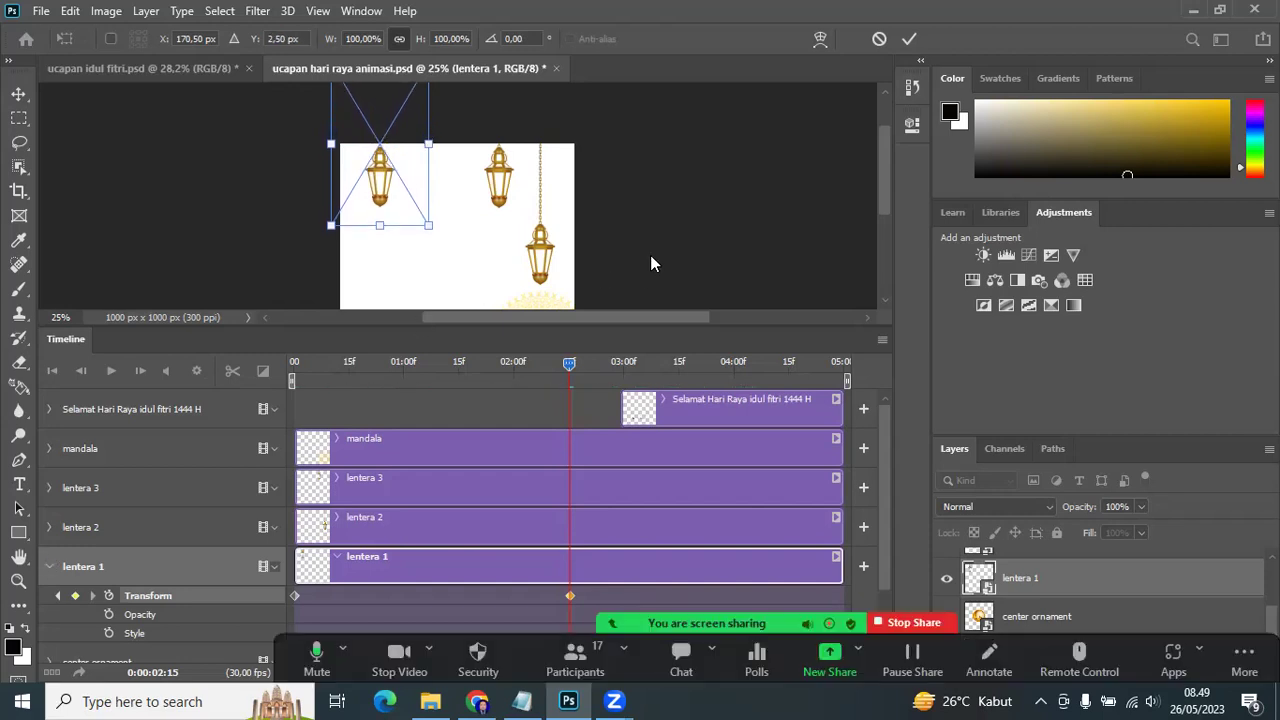
pyautogui.scroll(-1, 651, 258)
pyautogui.scroll(-1, 651, 258)
pyautogui.press('Down')
pyautogui.press('Down')
pyautogui.press('Down')
pyautogui.press('Down')
pyautogui.press('Down')
pyautogui.press('Down')
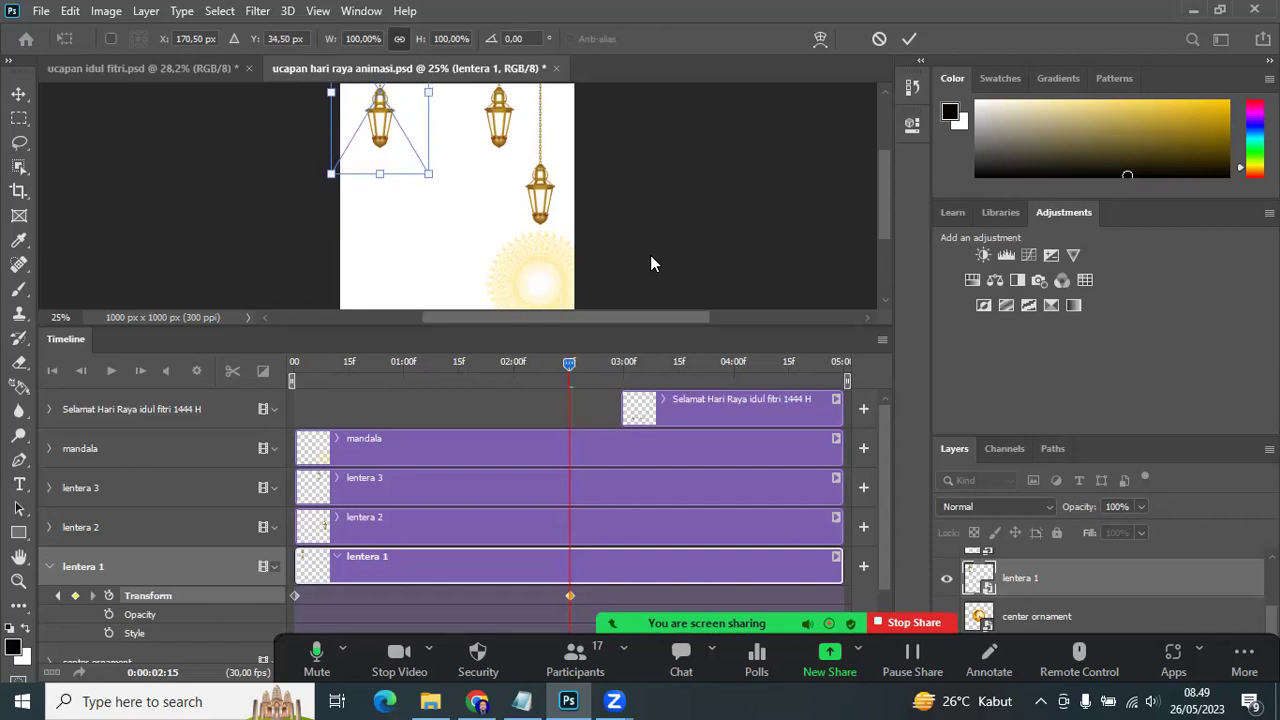
pyautogui.press('Down')
pyautogui.press('Down')
pyautogui.press('Down')
pyautogui.press('Down')
pyautogui.press('Down')
pyautogui.press('Down')
pyautogui.press('Down')
pyautogui.press('Down')
pyautogui.press('Down')
pyautogui.press('Down')
pyautogui.press('Down')
pyautogui.press('Down')
pyautogui.press('Down')
pyautogui.press('Down')
pyautogui.press('Down')
pyautogui.press('Down')
pyautogui.press('Down')
pyautogui.press('Down')
pyautogui.press('Down')
pyautogui.press('Down')
pyautogui.press('Down')
pyautogui.press('Down')
pyautogui.press('Down')
pyautogui.press('Down')
pyautogui.press('Down')
pyautogui.press('Down')
pyautogui.press('Down')
pyautogui.press('Down')
pyautogui.press('Down')
pyautogui.press('Down')
pyautogui.press('Down')
pyautogui.press('Down')
pyautogui.press('Down')
pyautogui.press('Down')
pyautogui.press('Down')
pyautogui.press('Down')
pyautogui.press('Down')
pyautogui.press('Down')
pyautogui.press('Down')
pyautogui.press('Down')
pyautogui.press('Down')
pyautogui.press('Down')
pyautogui.press('Down')
pyautogui.press('Down')
pyautogui.press('Down')
pyautogui.press('Down')
pyautogui.press('Down')
pyautogui.press('Down')
pyautogui.press('Down')
pyautogui.press('Down')
pyautogui.press('Down')
pyautogui.press('Down')
pyautogui.press('Down')
pyautogui.press('Down')
pyautogui.press('Down')
pyautogui.press('Down')
pyautogui.press('Down')
pyautogui.press('Down')
pyautogui.press('Down')
pyautogui.press('Down')
pyautogui.press('Down')
pyautogui.press('Down')
pyautogui.press('Down')
pyautogui.press('Down')
pyautogui.press('Down')
pyautogui.press('Down')
pyautogui.press('Down')
pyautogui.press('Down')
pyautogui.press('Down')
pyautogui.press('Down')
pyautogui.press('Down')
pyautogui.press('Down')
pyautogui.press('Down')
pyautogui.press('Down')
pyautogui.press('Down')
pyautogui.press('Down')
pyautogui.press('Down')
pyautogui.press('Down')
pyautogui.press('Down')
pyautogui.press('Down')
pyautogui.press('Down')
pyautogui.press('Down')
pyautogui.press('Down')
pyautogui.press('Down')
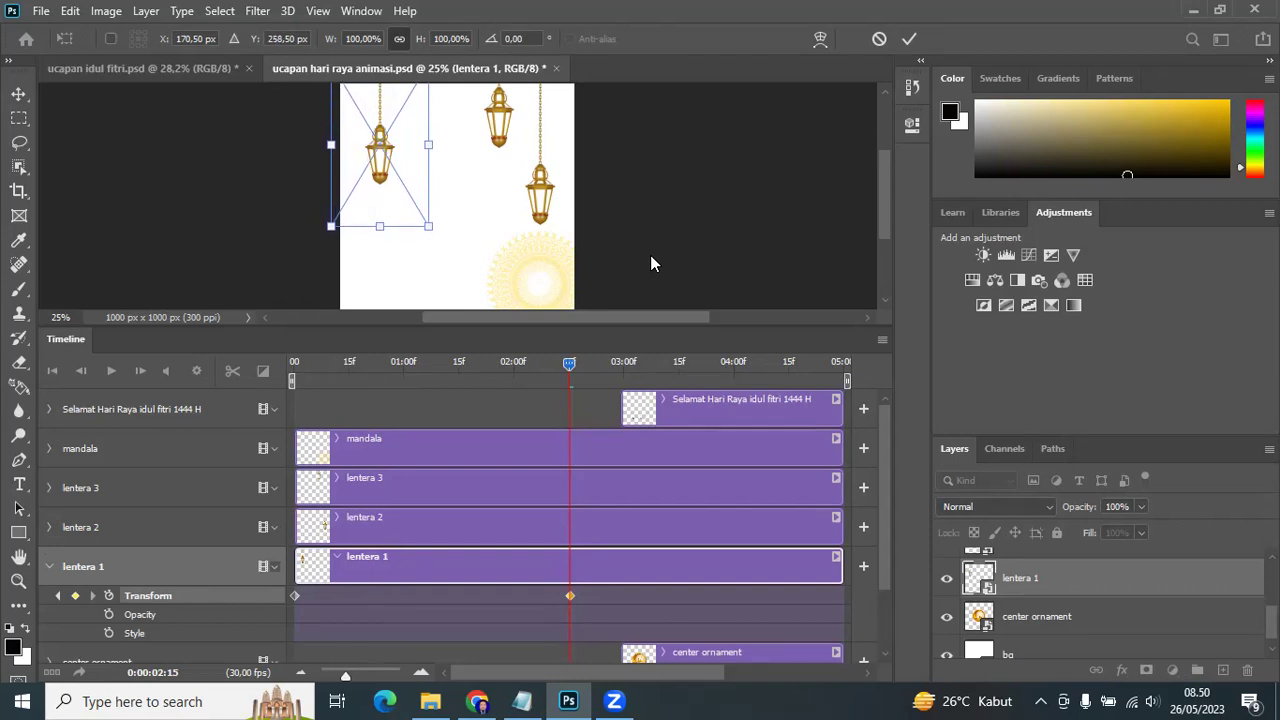
pyautogui.press('Down')
pyautogui.press('Down')
pyautogui.press('Down')
pyautogui.press('Down')
pyautogui.press('Down')
pyautogui.press('Down')
pyautogui.press('Down')
pyautogui.press('Down')
pyautogui.press('Down')
pyautogui.press('Down')
pyautogui.press('Down')
pyautogui.press('Down')
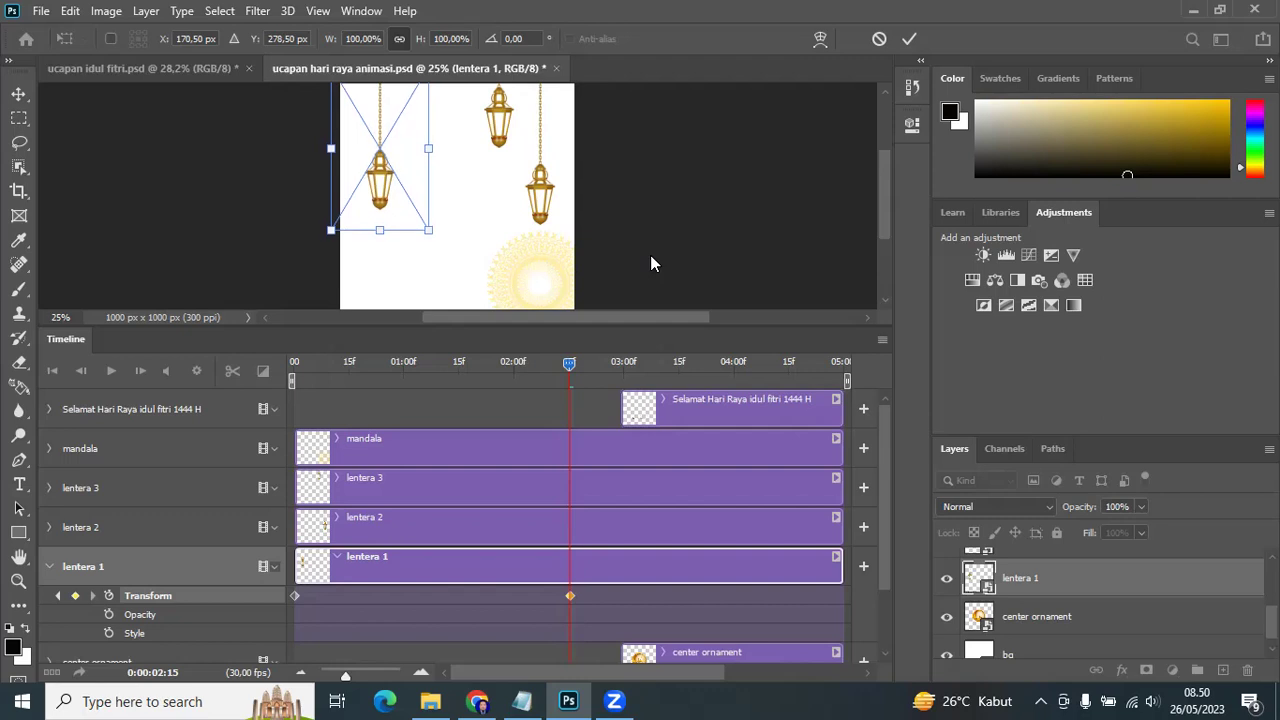
pyautogui.press('Down')
pyautogui.press('Down')
pyautogui.press('Down')
pyautogui.press('Down')
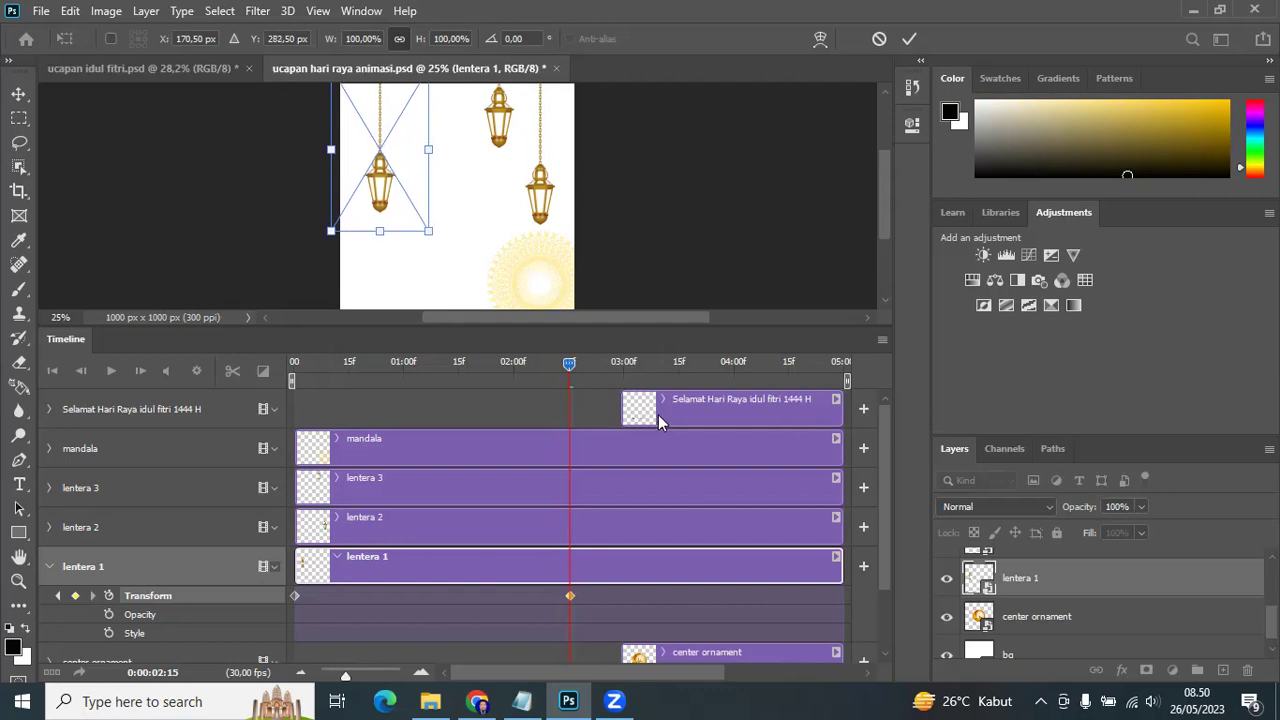
pyautogui.press('Down')
pyautogui.press('Down')
pyautogui.press('Down')
pyautogui.press('Down')
pyautogui.press('Down')
pyautogui.press('Down')
pyautogui.press('Down')
pyautogui.press('Down')
pyautogui.press('Down')
pyautogui.press('Down')
pyautogui.press('Down')
pyautogui.press('Down')
pyautogui.press('Down')
pyautogui.press('Down')
pyautogui.press('Down')
pyautogui.press('Down')
pyautogui.press('Down')
pyautogui.press('Down')
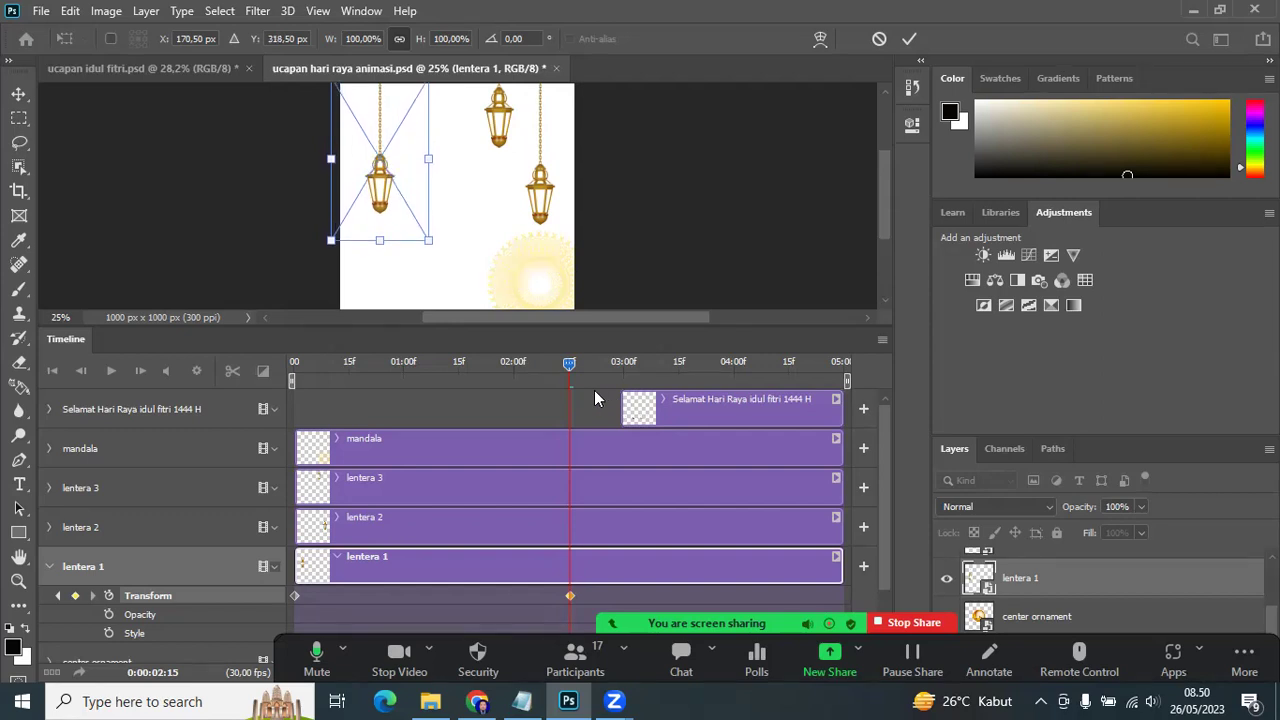
pyautogui.press('Down')
pyautogui.press('Down')
pyautogui.press('Down')
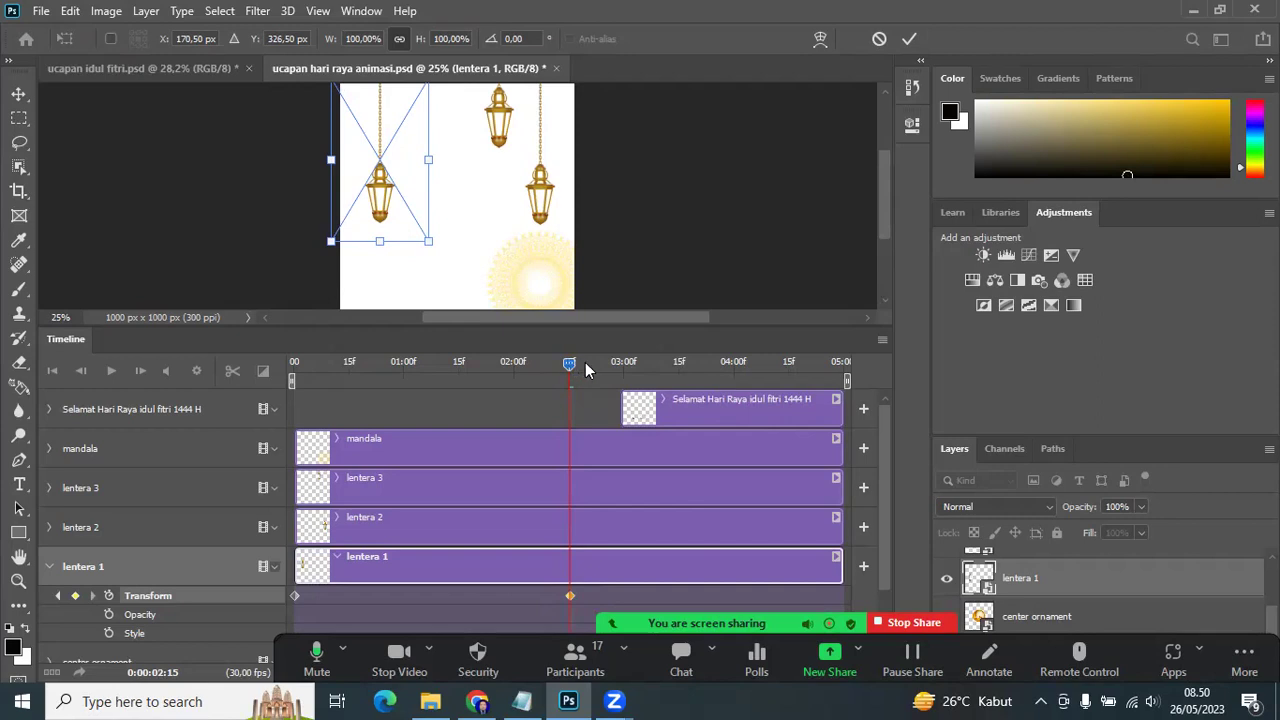
pyautogui.press('Return')
pyautogui.moveTo(572, 362); pyautogui.dragTo(589, 368)
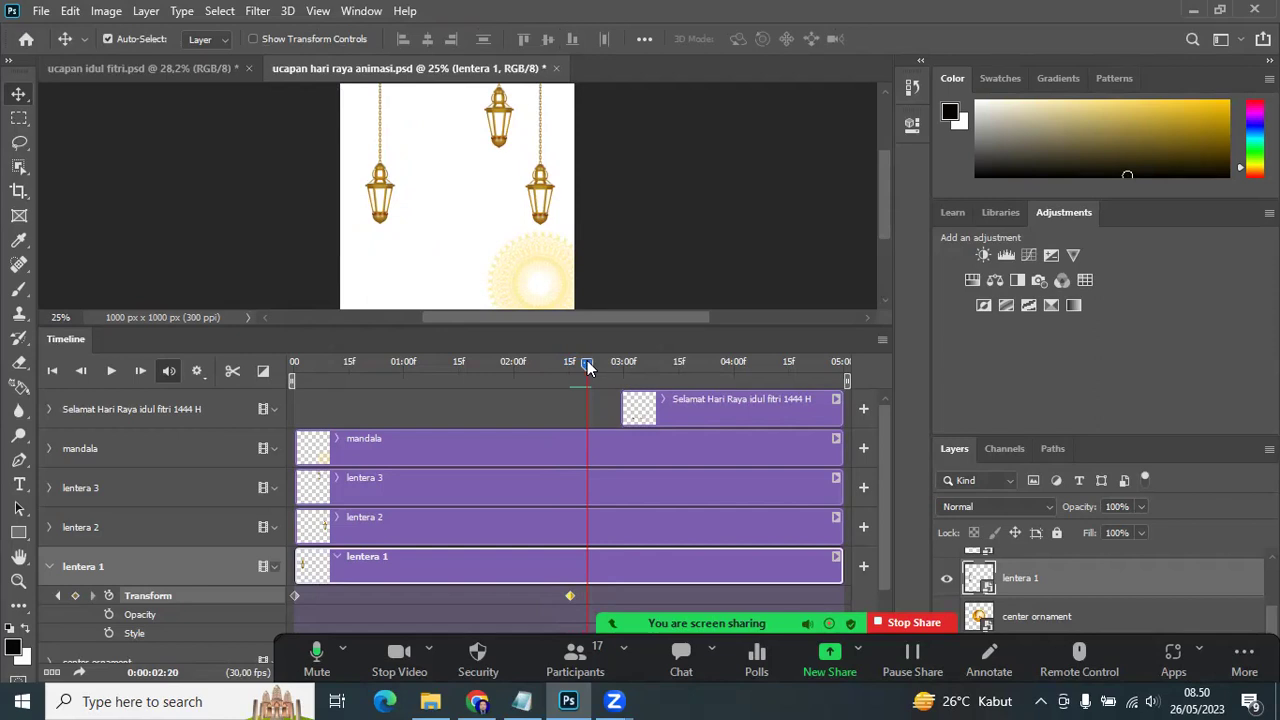
pyautogui.click(77, 596)
pyautogui.hotkey('ctrl', 't')
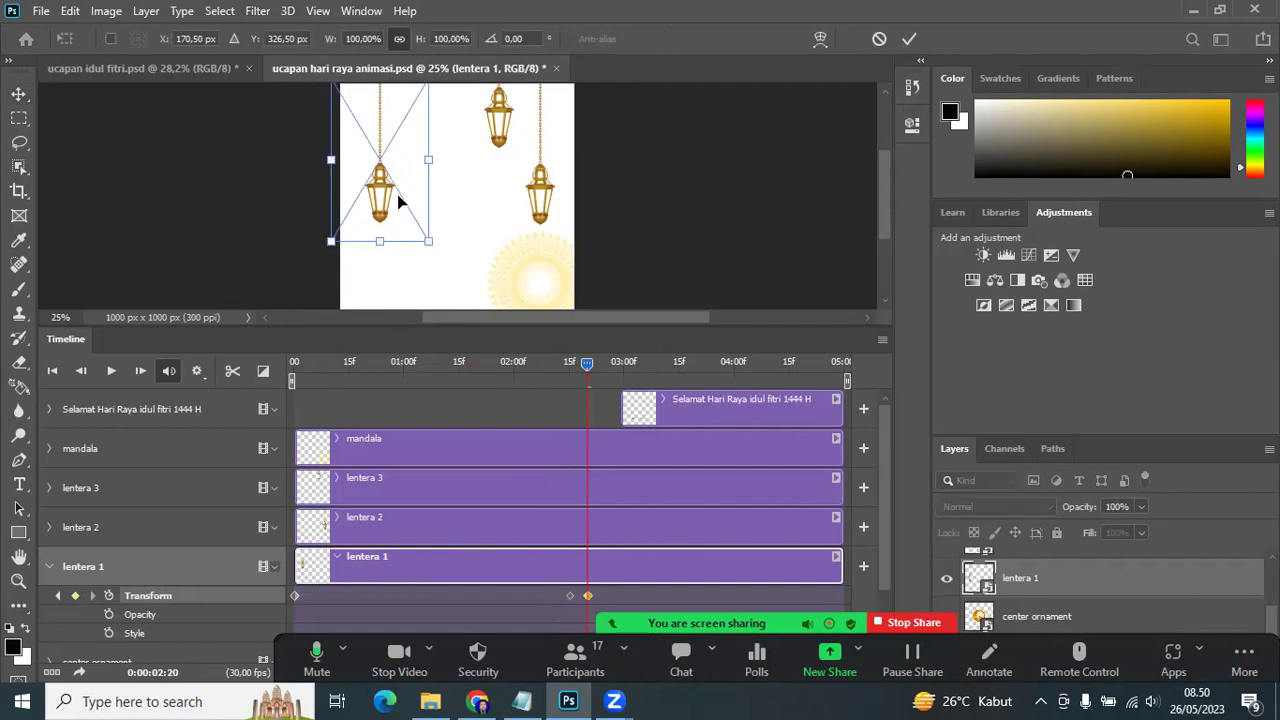
pyautogui.press('Up')
pyautogui.press('Up')
pyautogui.press('Up')
pyautogui.press('Up')
pyautogui.press('Up')
pyautogui.press('Up')
pyautogui.press('Up')
pyautogui.press('Up')
pyautogui.press('Up')
pyautogui.press('Up')
pyautogui.press('Up')
pyautogui.press('Up')
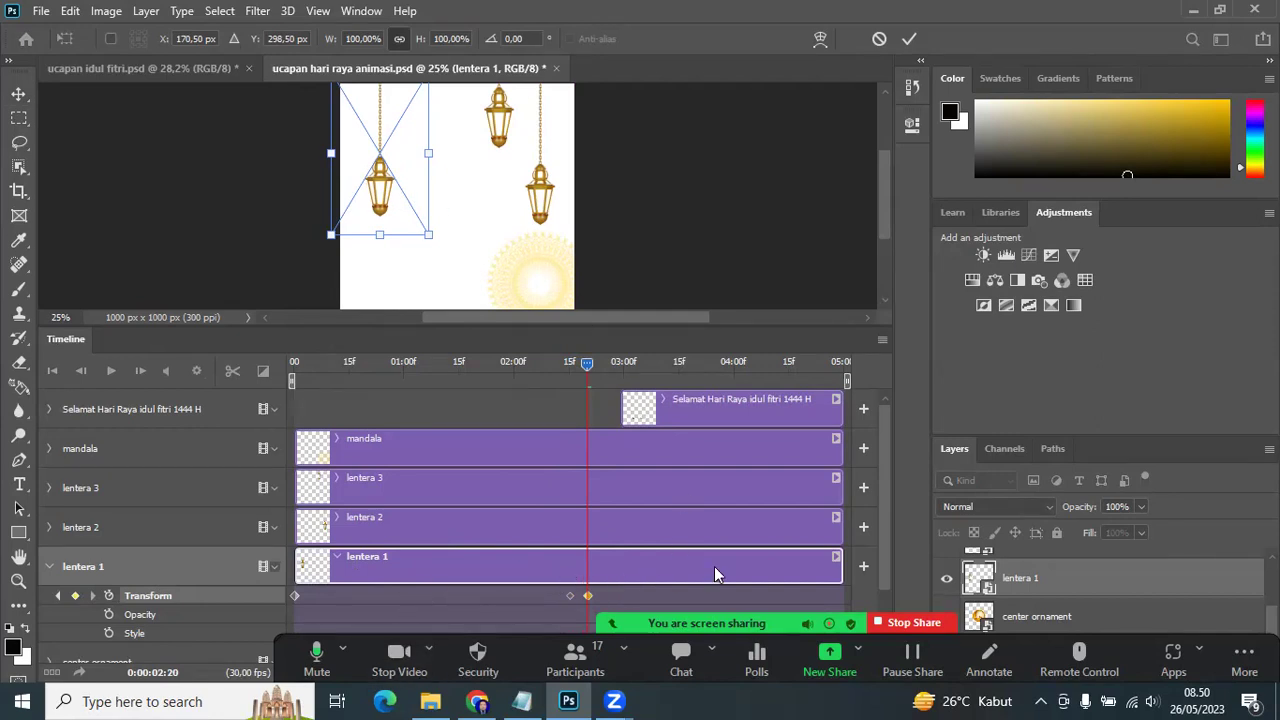
pyautogui.press('Return')
pyautogui.press('space')
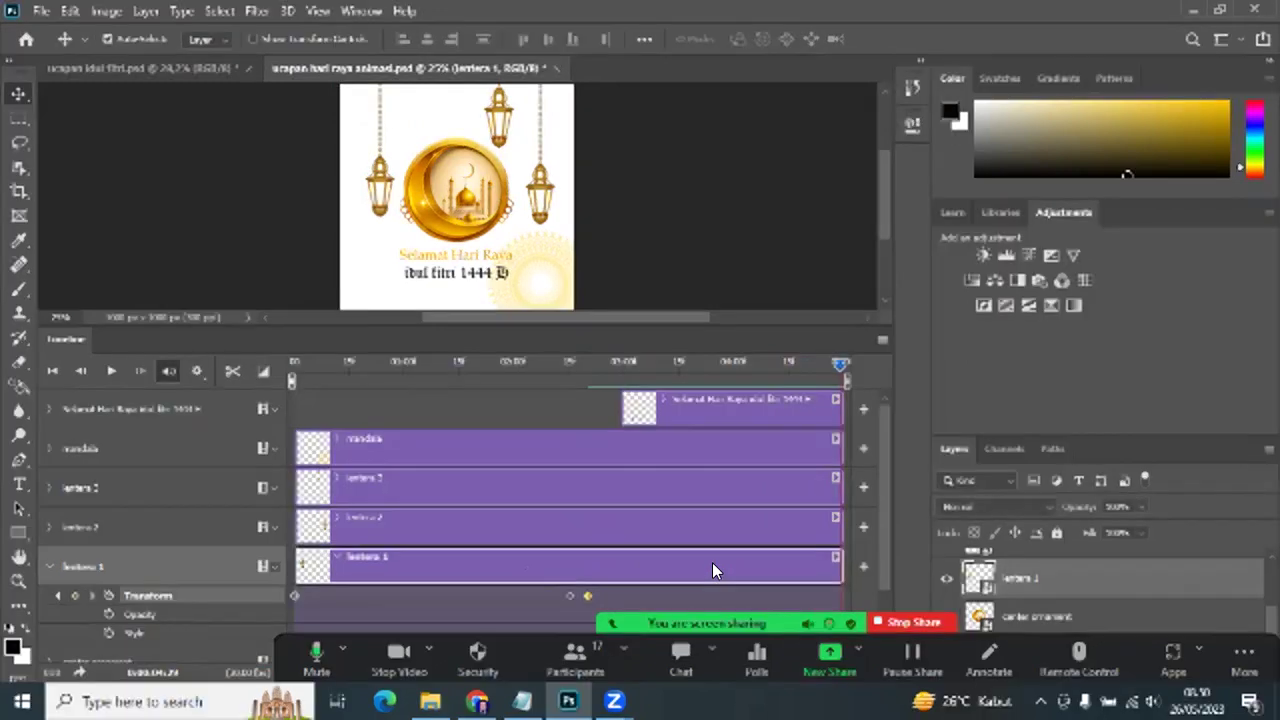
pyautogui.press('space')
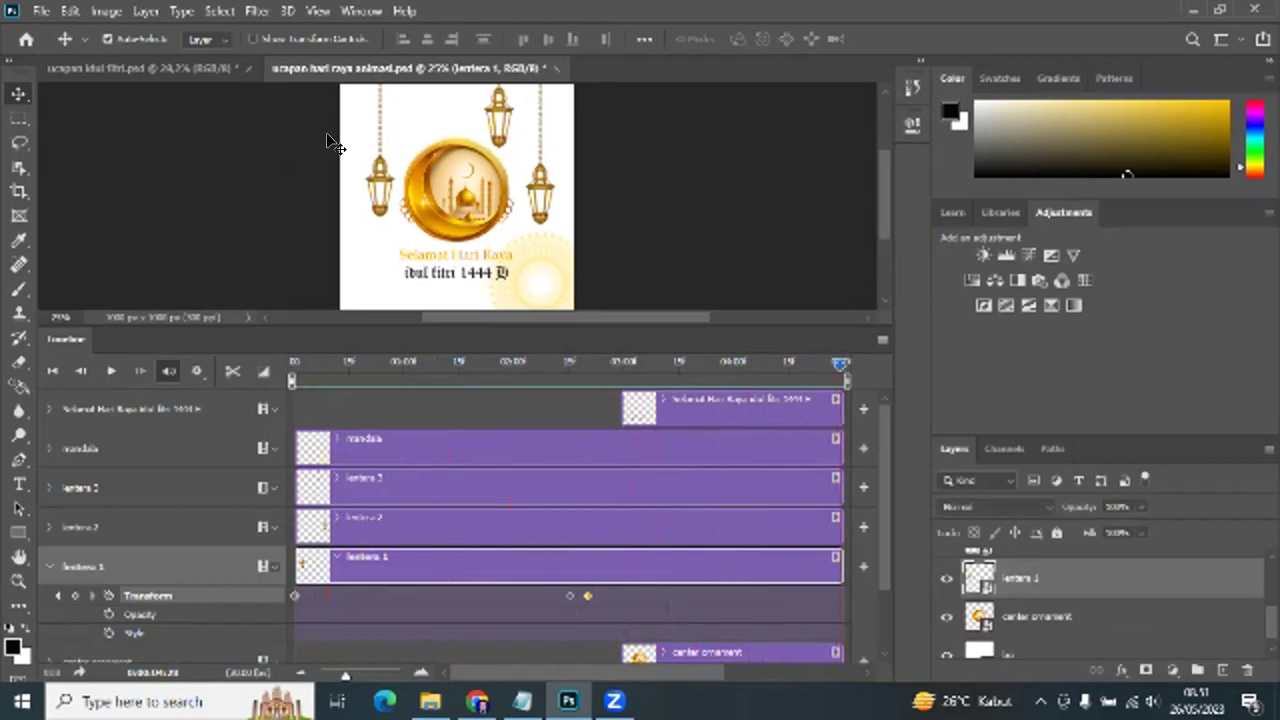
# Step: Select the center ornament layer and collapse lentera 1's property rows
pyautogui.click(505, 125)
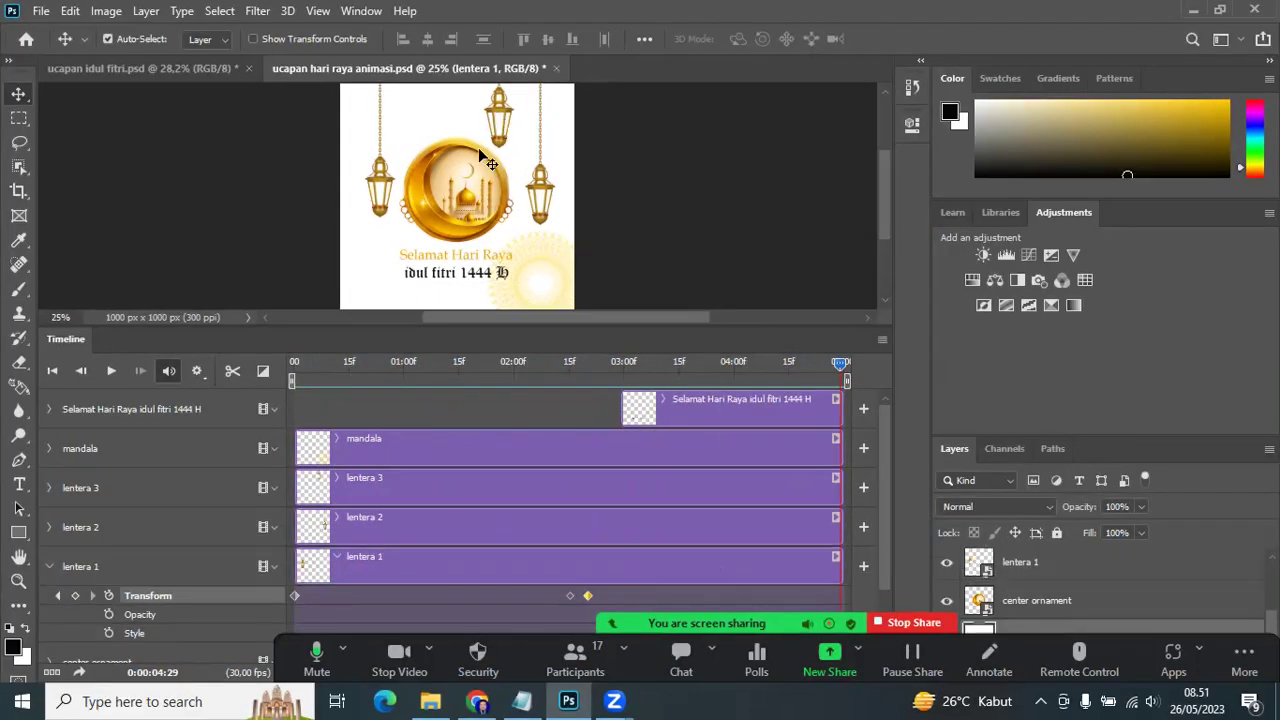
pyautogui.scroll(1, 462, 238)
pyautogui.click(459, 234)
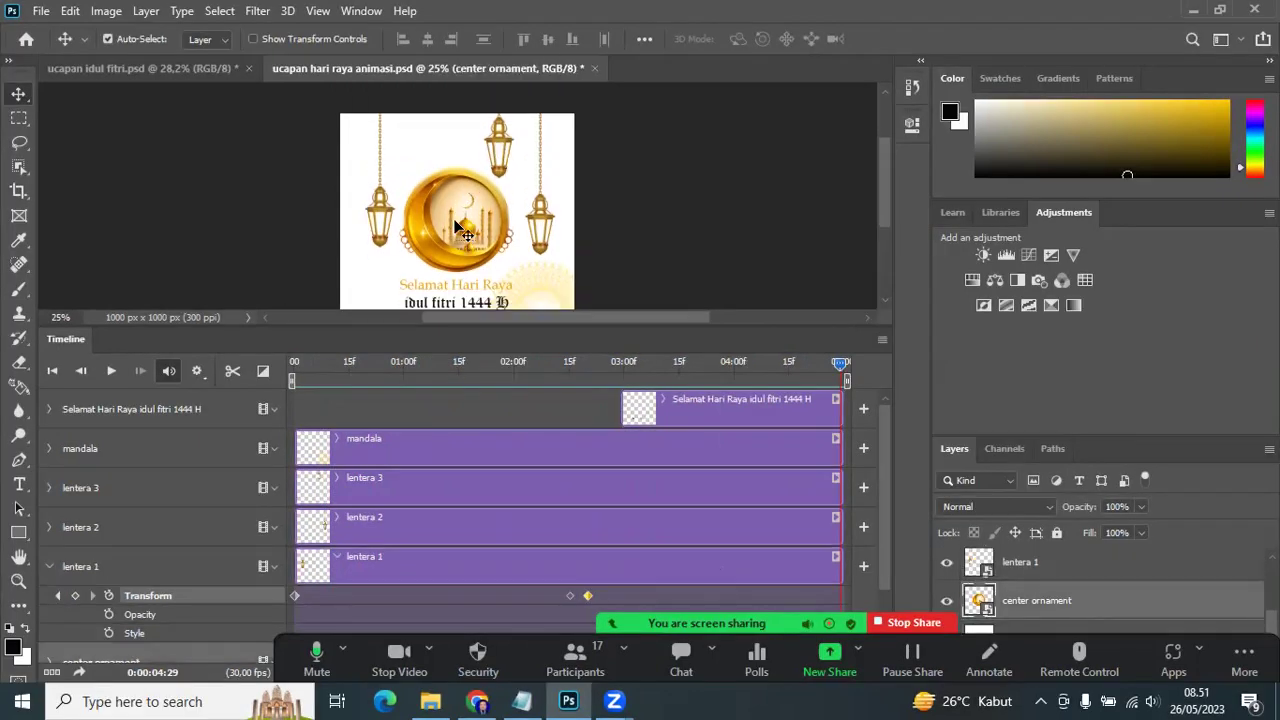
pyautogui.click(49, 566)
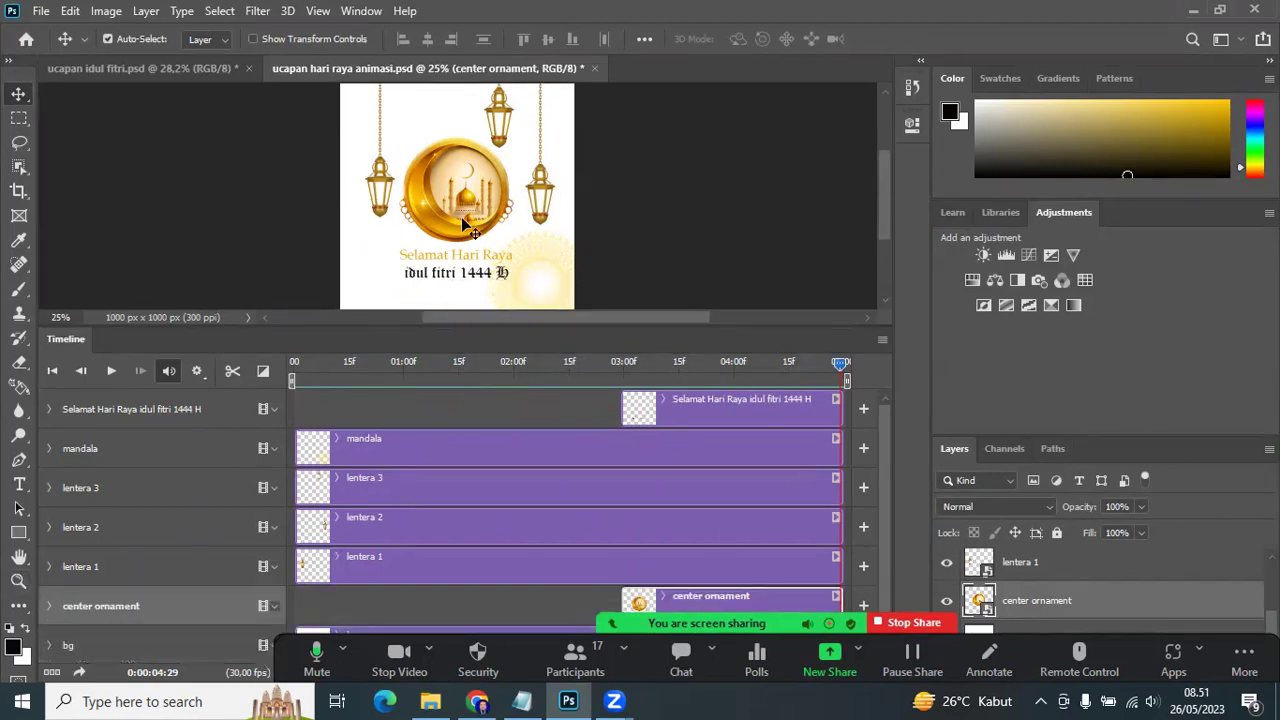
pyautogui.press('ctrl')
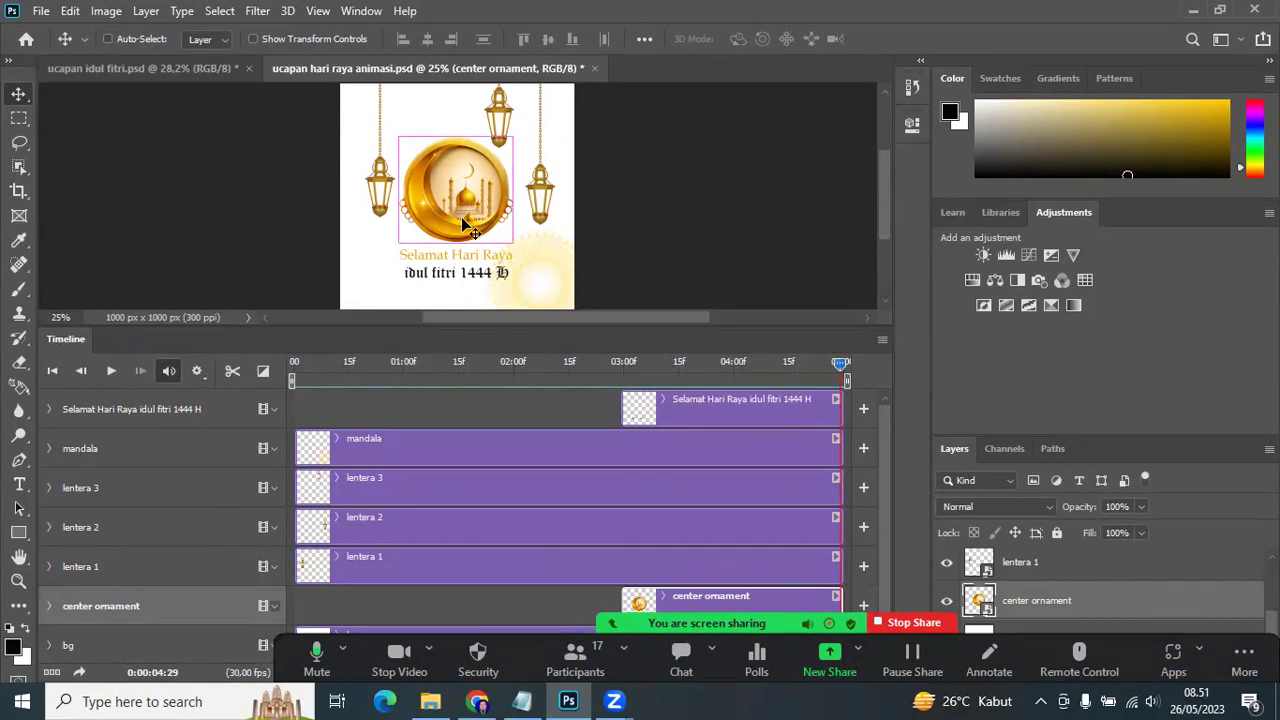
pyautogui.hotkey('ctrl', 't')
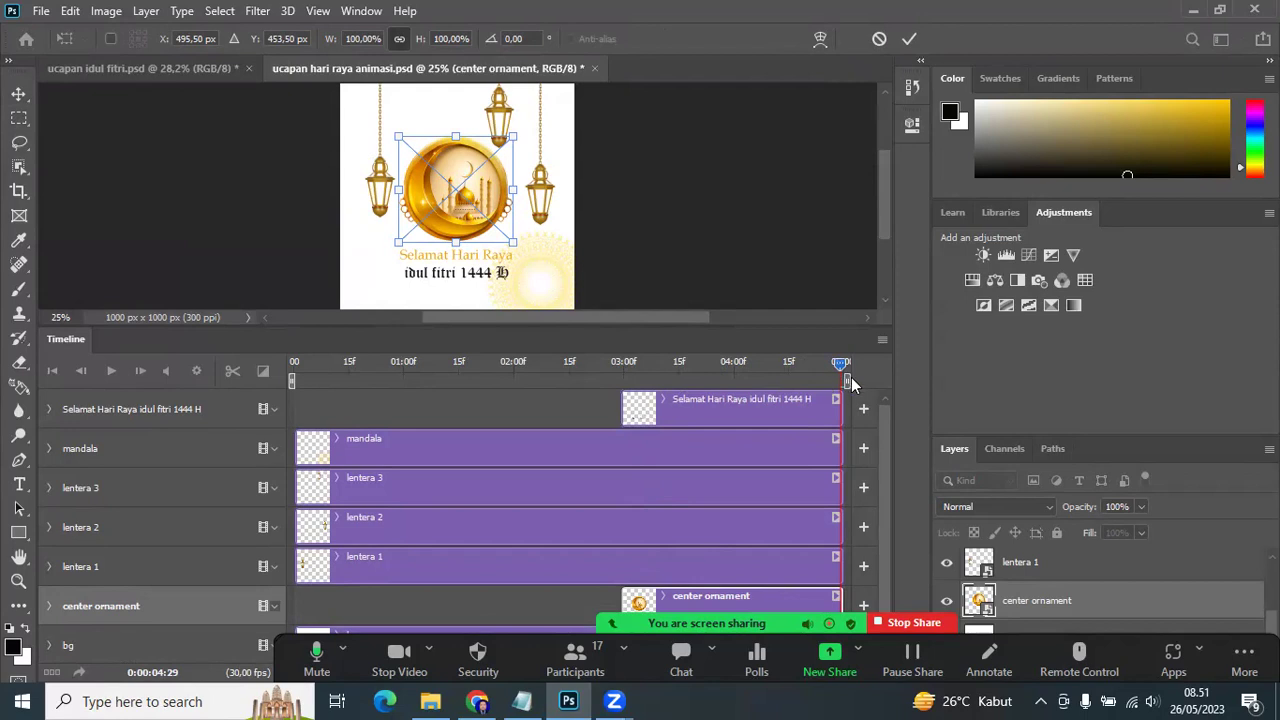
pyautogui.press('Return')
# Step: At 3:00, add an Opacity keyframe with the center ornament at 0%
pyautogui.moveTo(838, 360); pyautogui.dragTo(748, 361)
pyautogui.moveTo(555, 353)
pyautogui.mouseDown()
pyautogui.moveTo(500, 350)
pyautogui.moveTo(680, 352)
pyautogui.moveTo(620, 355)
pyautogui.mouseUp()
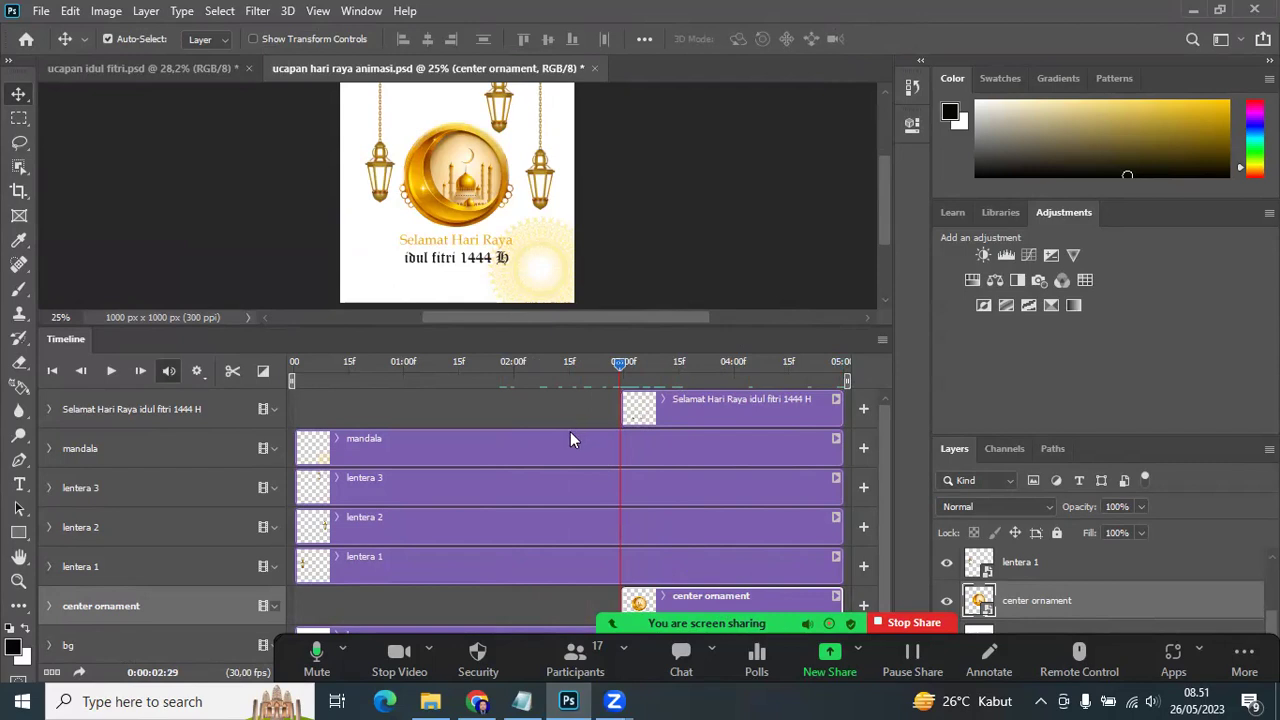
pyautogui.scroll(-1, 731, 521)
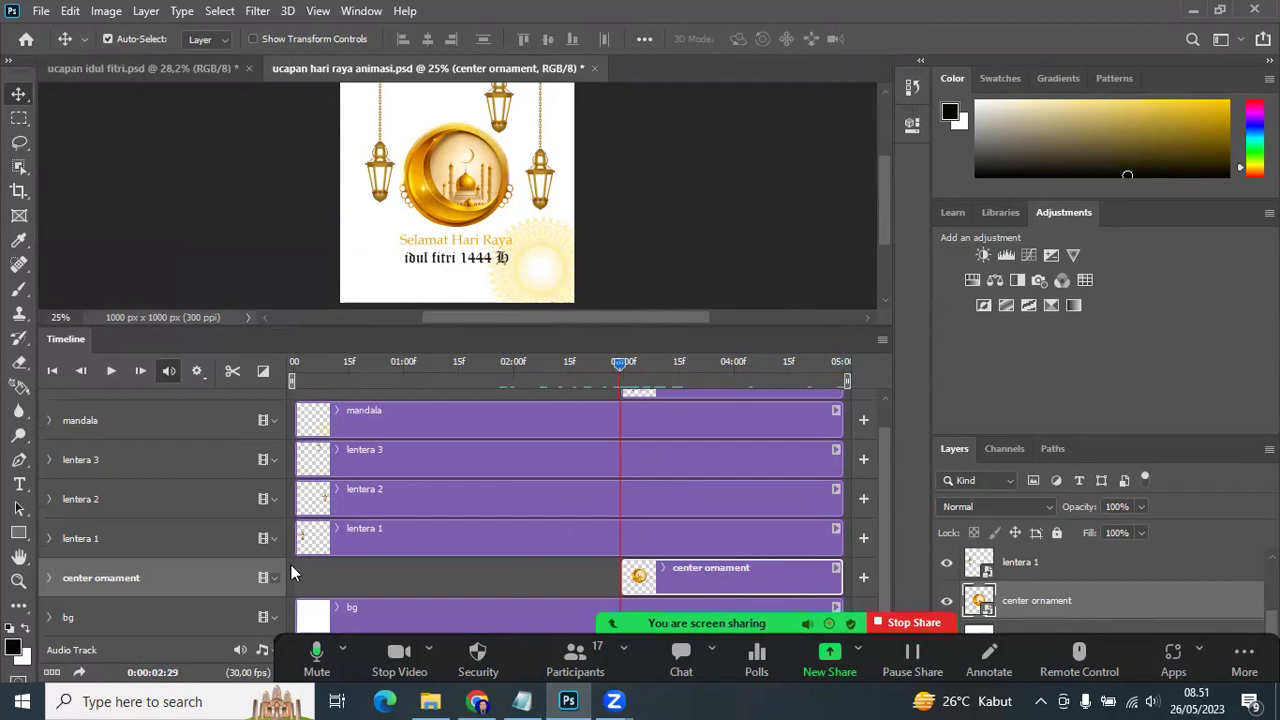
pyautogui.click(48, 578)
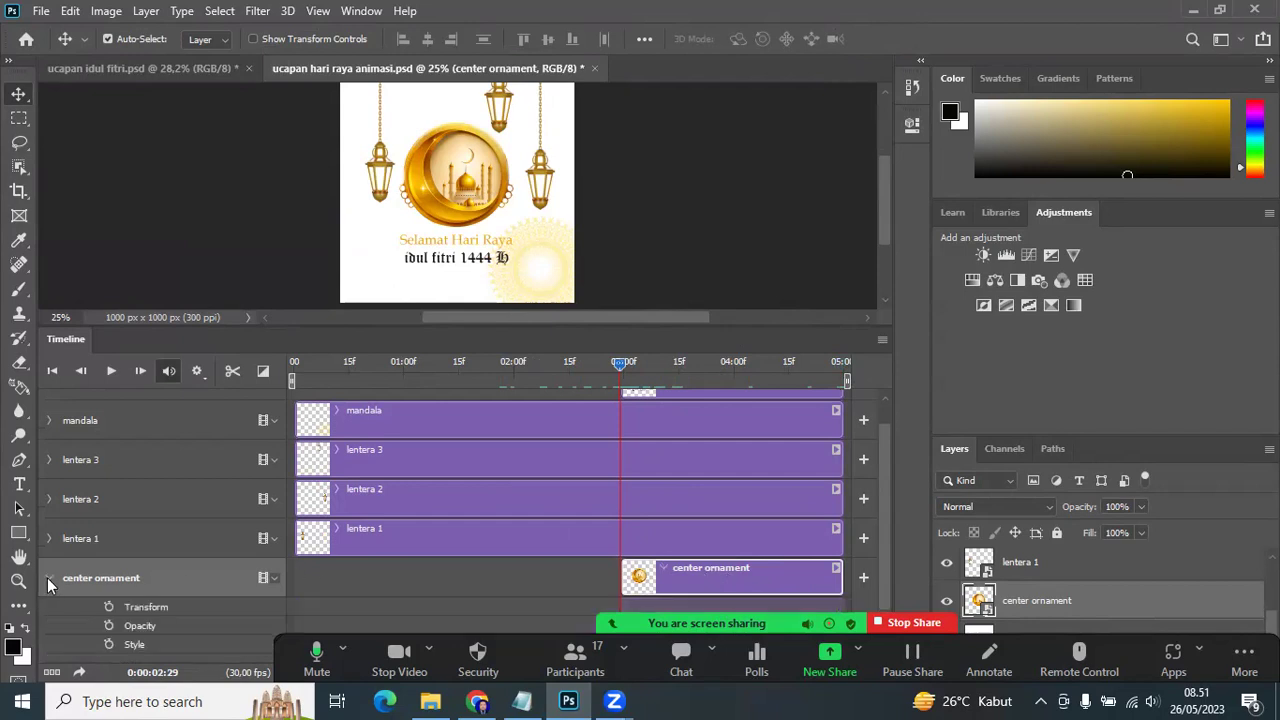
pyautogui.click(110, 626)
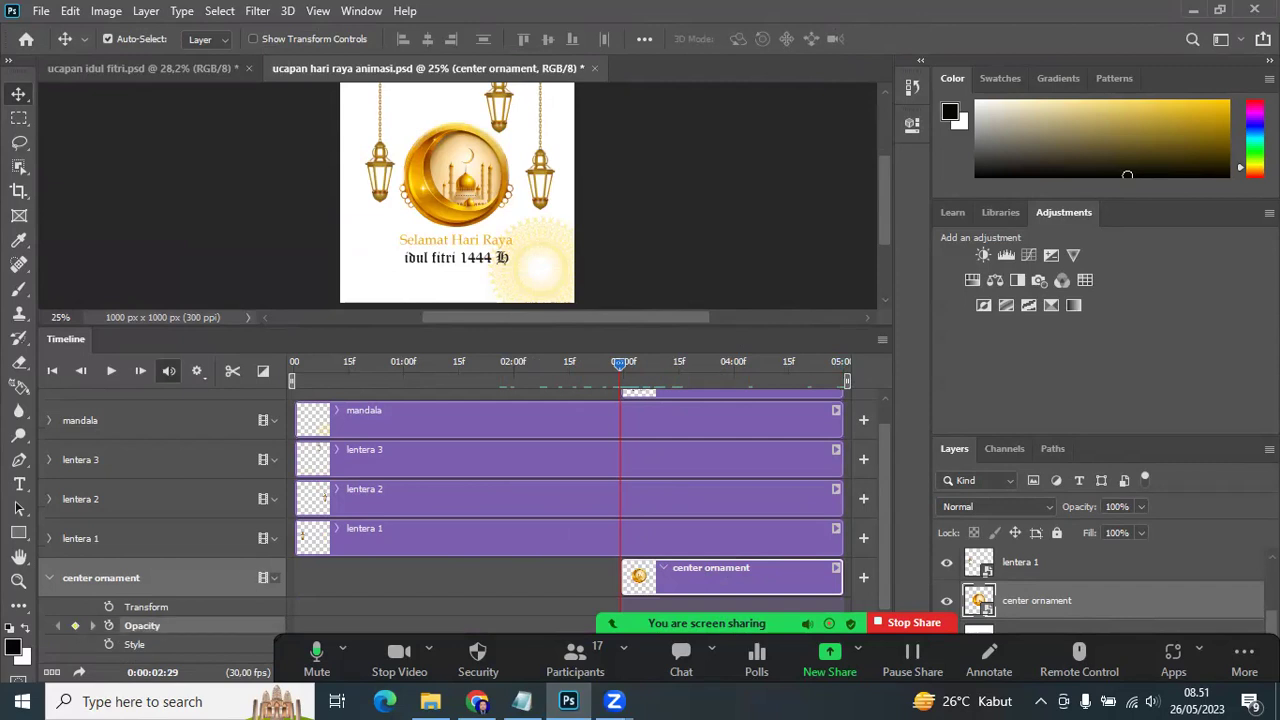
pyautogui.click(1141, 506)
pyautogui.moveTo(1141, 523); pyautogui.dragTo(1033, 533)
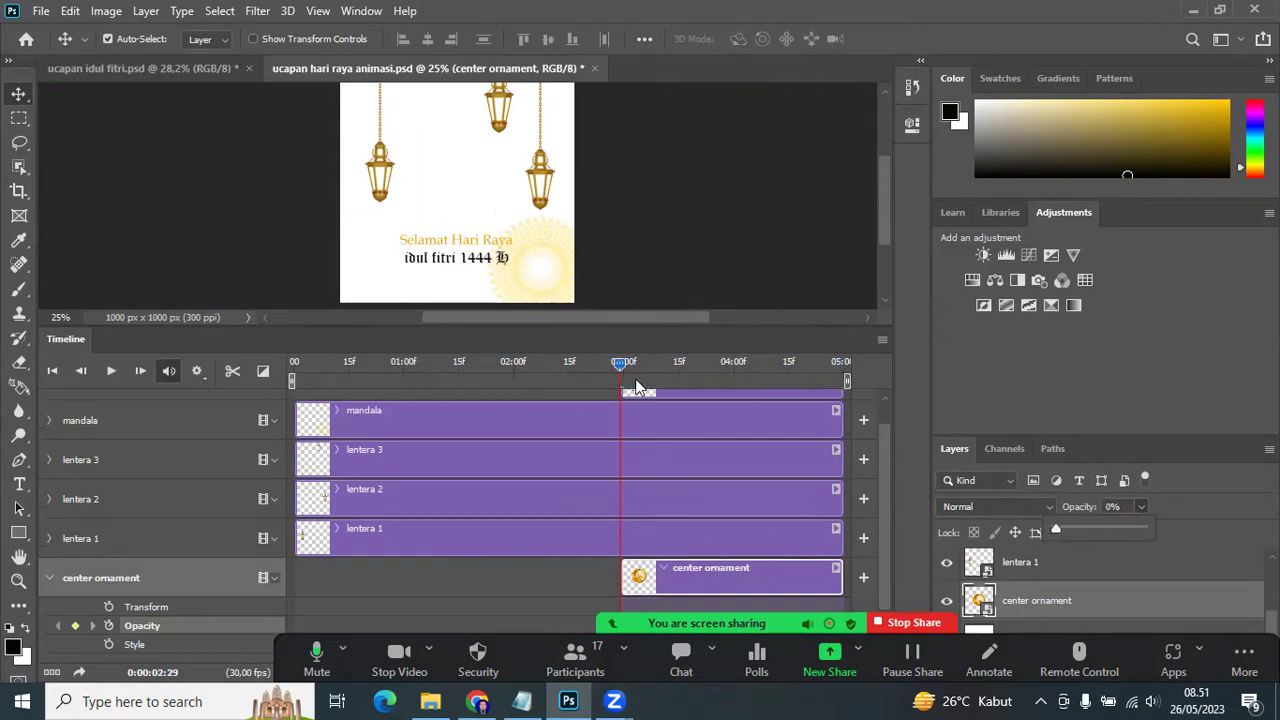
# Step: At 3:21, set the center ornament to 100% opacity and play back the fade
pyautogui.moveTo(636, 380)
pyautogui.mouseDown()
pyautogui.moveTo(701, 381)
pyautogui.moveTo(707, 364)
pyautogui.moveTo(684, 358)
pyautogui.moveTo(699, 364)
pyautogui.mouseUp()
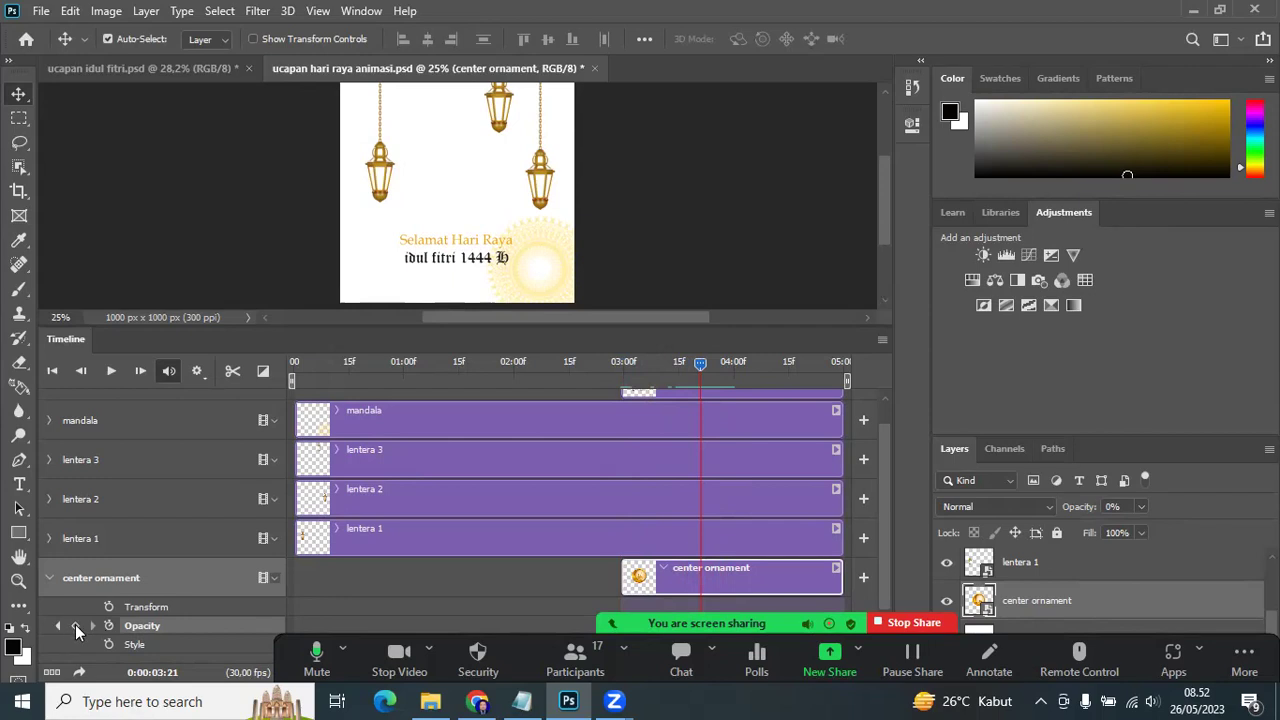
pyautogui.click(1140, 506)
pyautogui.moveTo(1143, 532); pyautogui.dragTo(1248, 530)
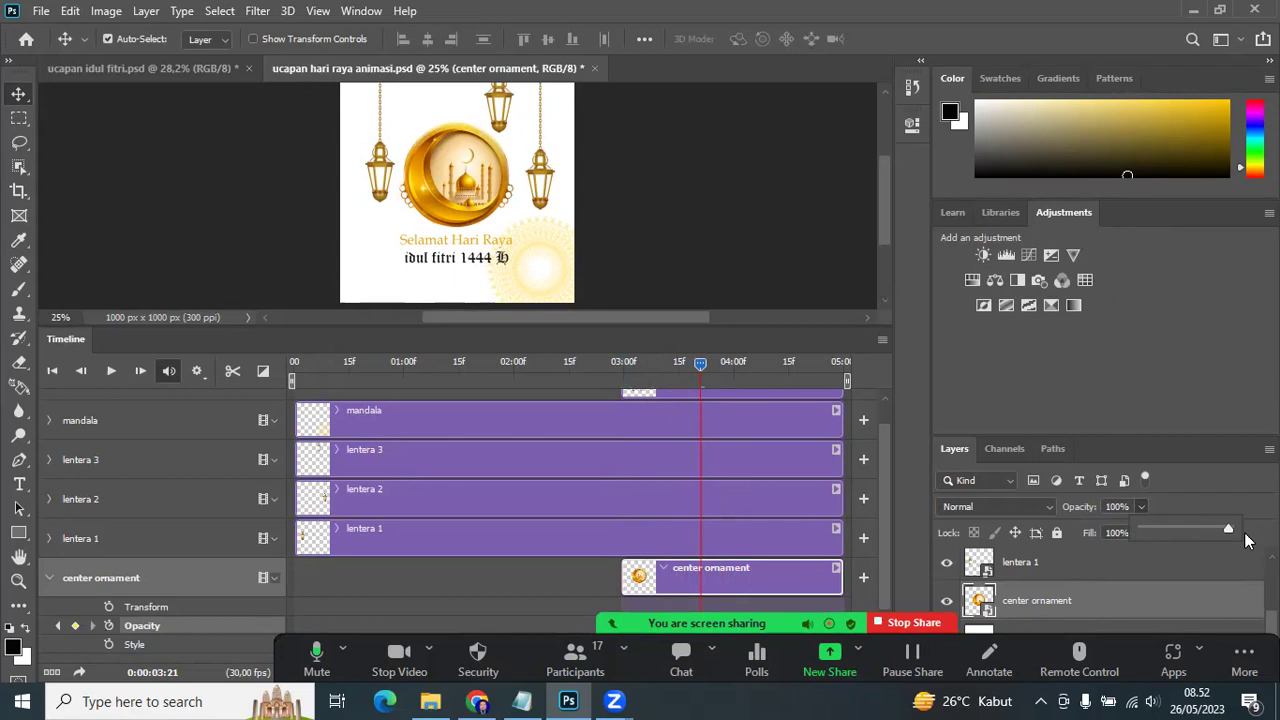
pyautogui.moveTo(703, 365)
pyautogui.mouseDown()
pyautogui.moveTo(645, 393)
pyautogui.moveTo(731, 396)
pyautogui.moveTo(238, 396)
pyautogui.moveTo(268, 381)
pyautogui.mouseUp()
pyautogui.press('space')
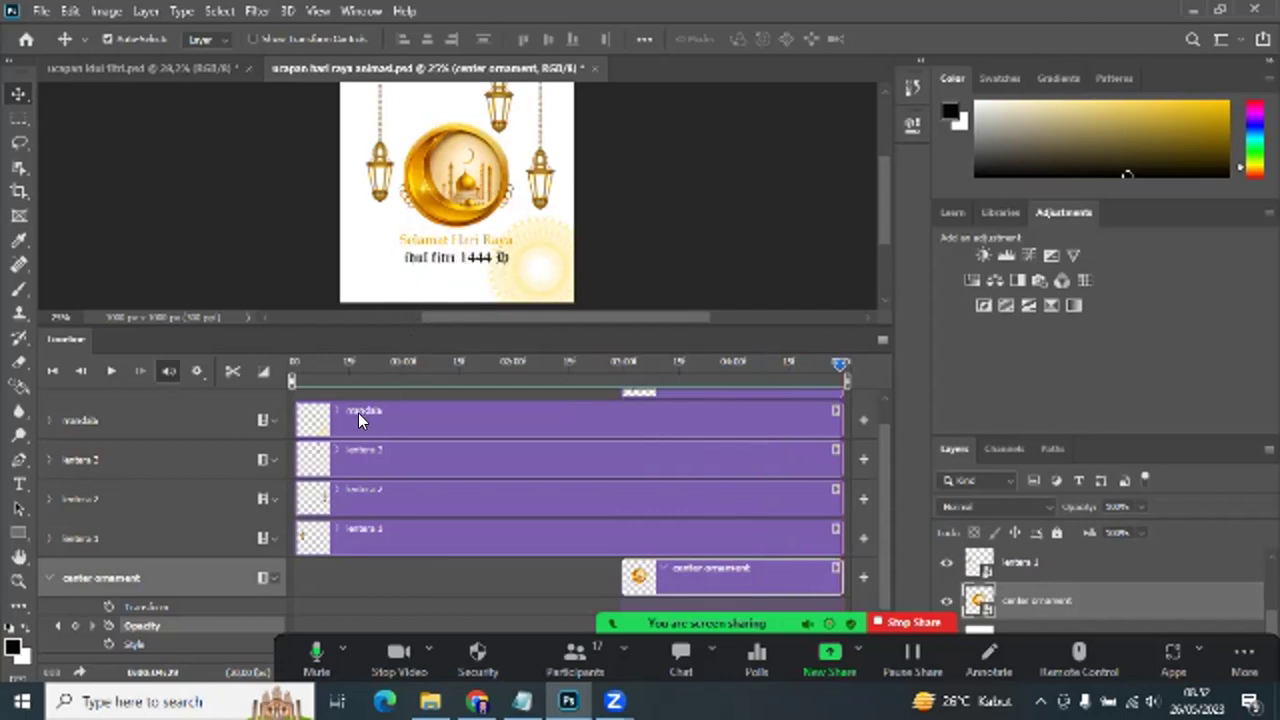
# Step: Expand the greeting text track and keyframe its Opacity at 0% at 3:00
pyautogui.scroll(1, 418, 480)
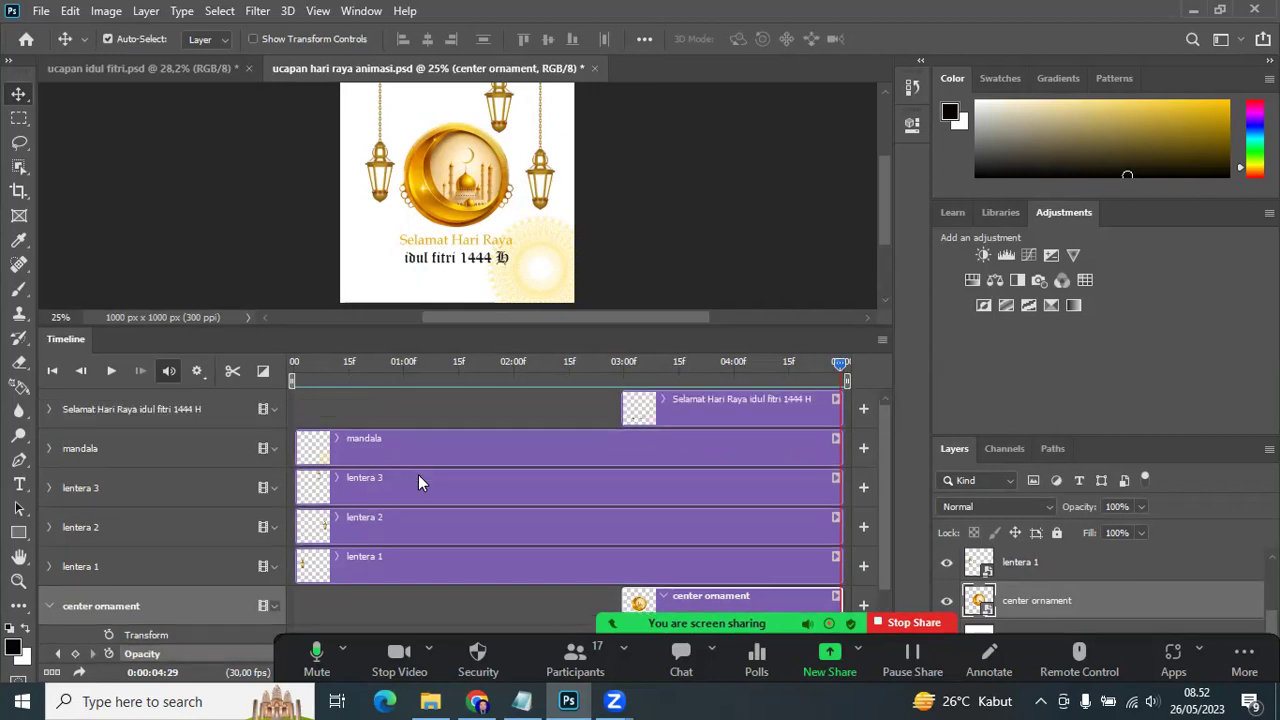
pyautogui.click(718, 401)
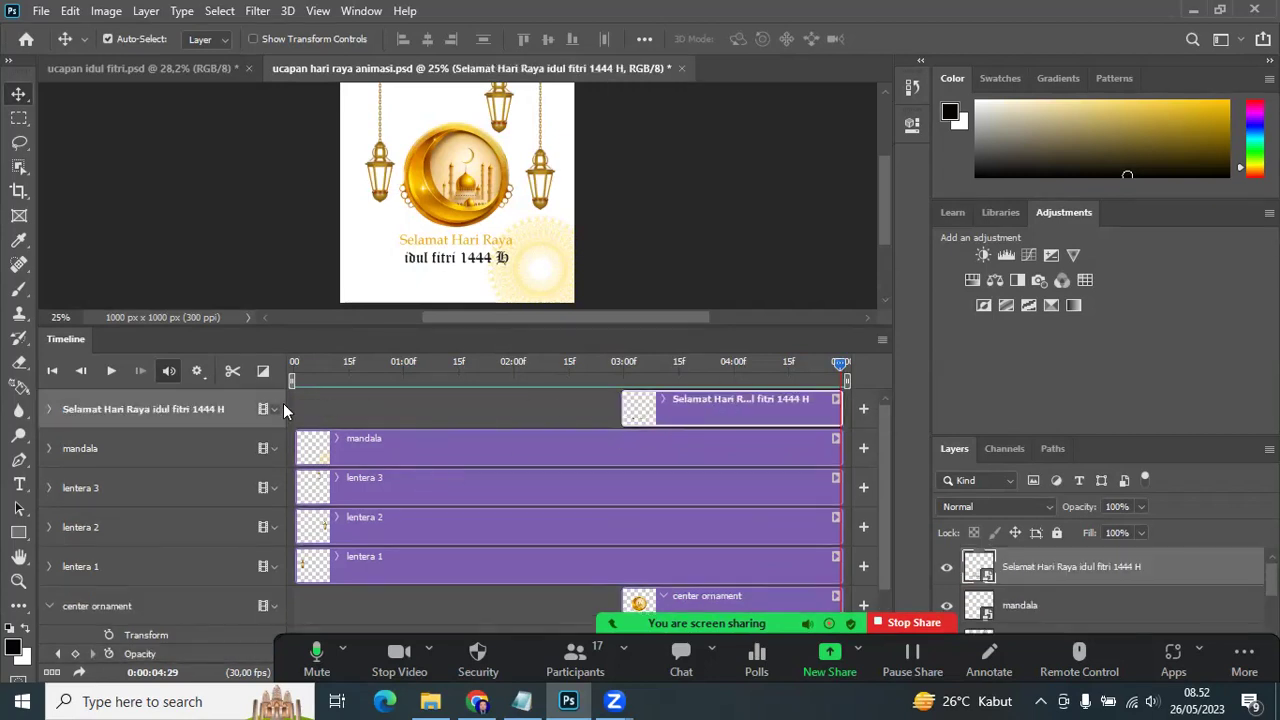
pyautogui.click(48, 606)
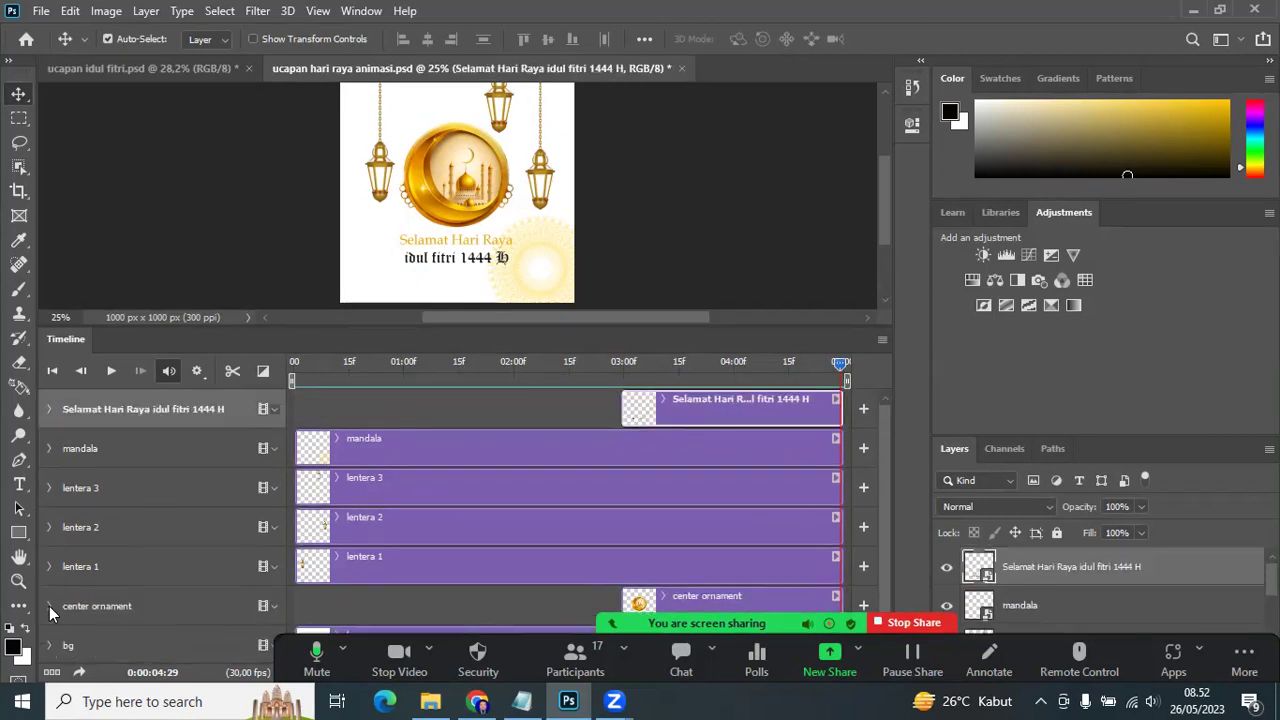
pyautogui.click(49, 409)
pyautogui.click(109, 457)
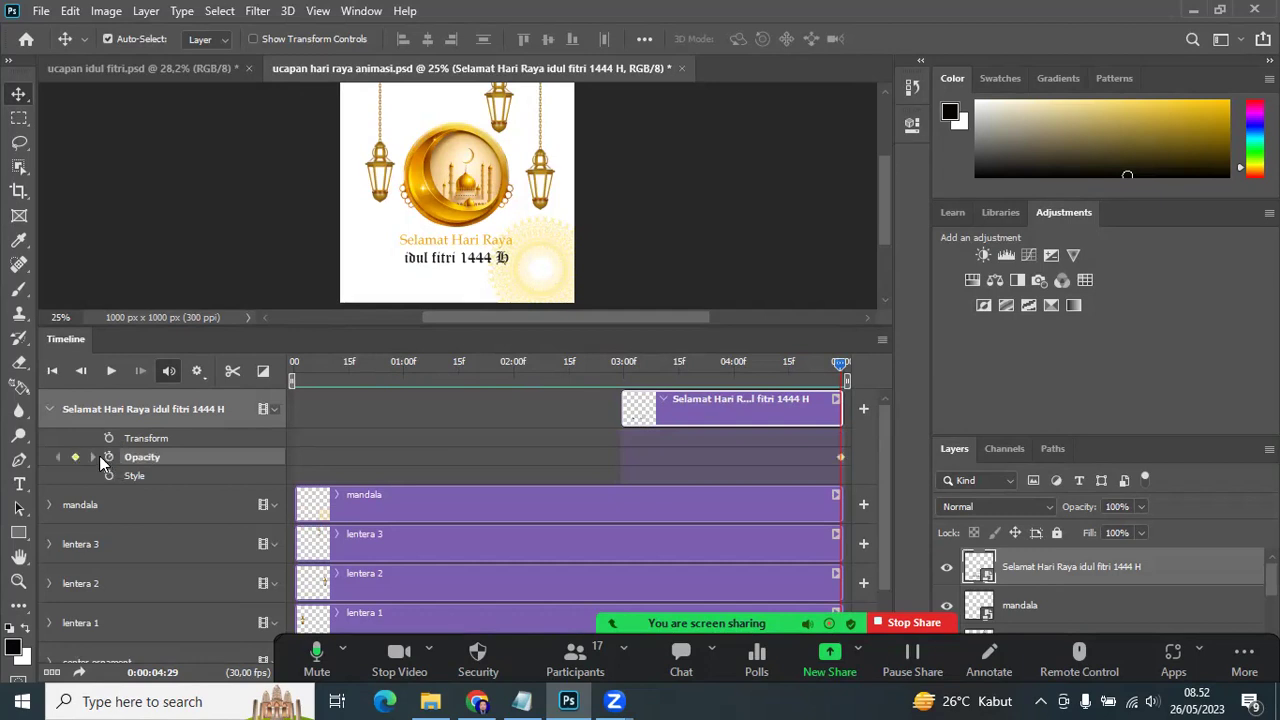
pyautogui.moveTo(838, 365); pyautogui.dragTo(620, 380)
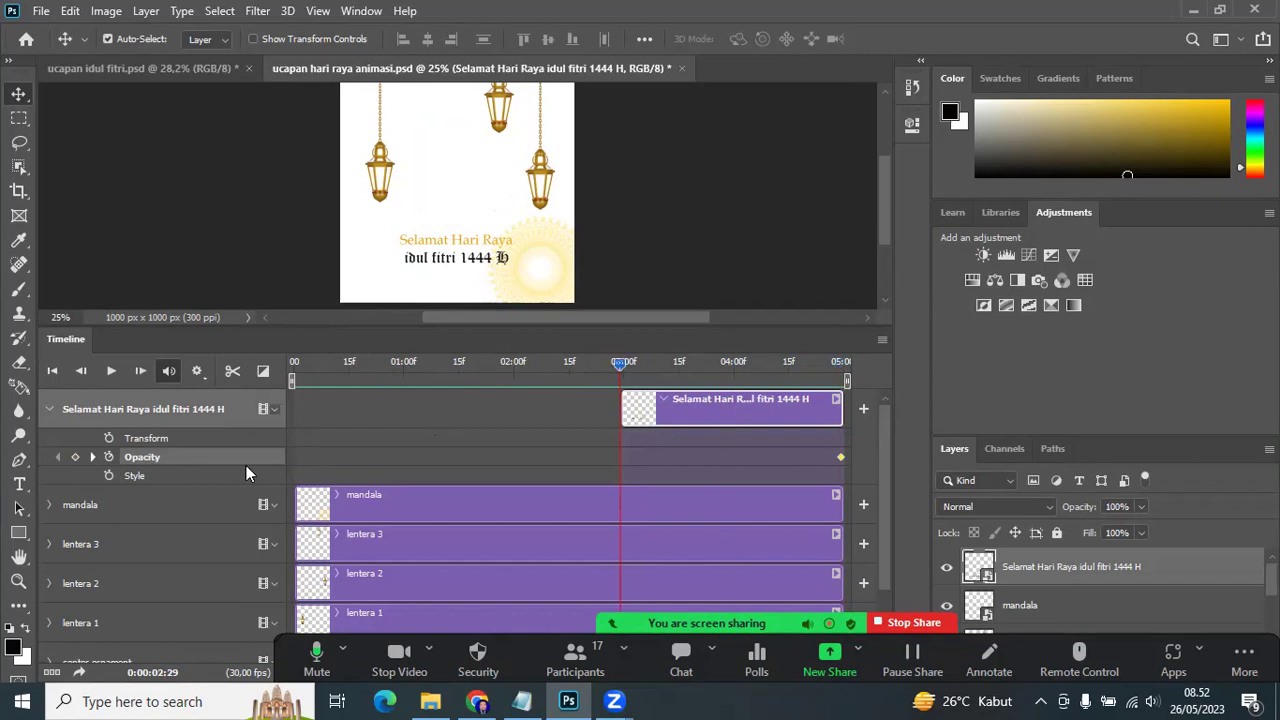
pyautogui.click(76, 456)
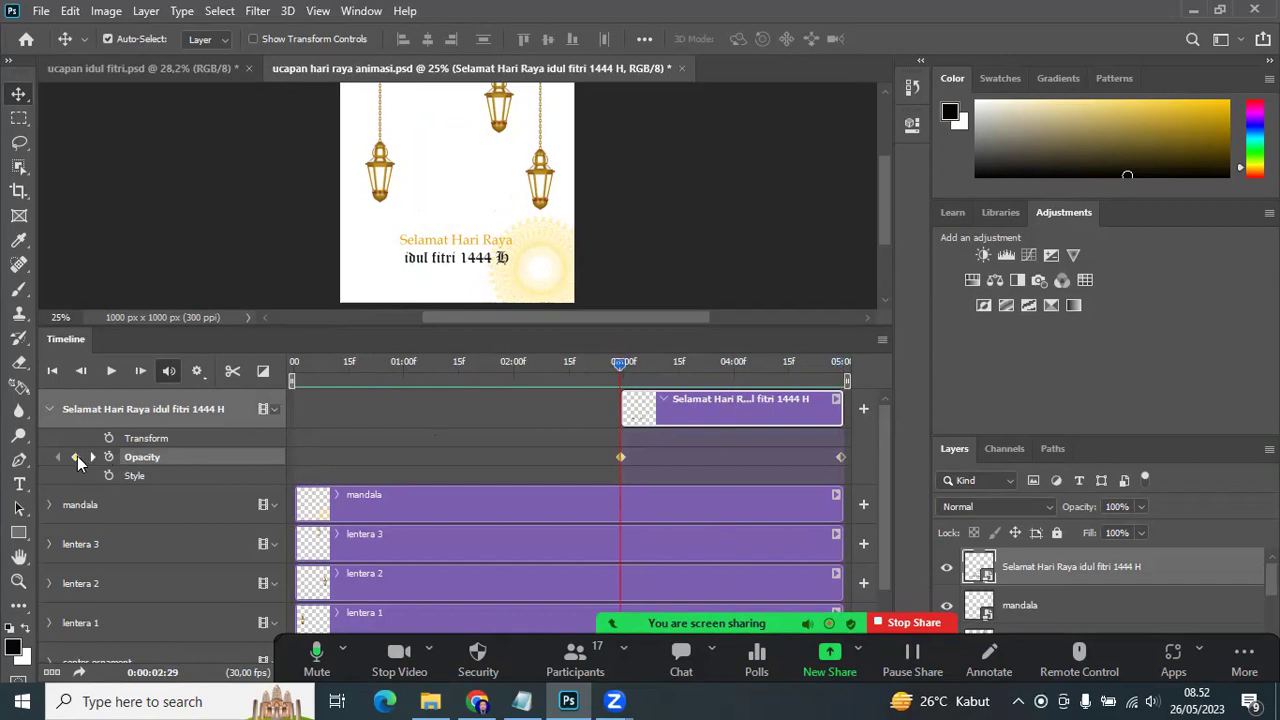
pyautogui.click(1140, 506)
pyautogui.moveTo(1145, 530); pyautogui.dragTo(1015, 533)
# Step: Add a second greeting text Opacity keyframe at 100% around 3:13, then scrub to preview
pyautogui.moveTo(622, 364)
pyautogui.mouseDown()
pyautogui.moveTo(697, 379)
pyautogui.moveTo(669, 366)
pyautogui.mouseUp()
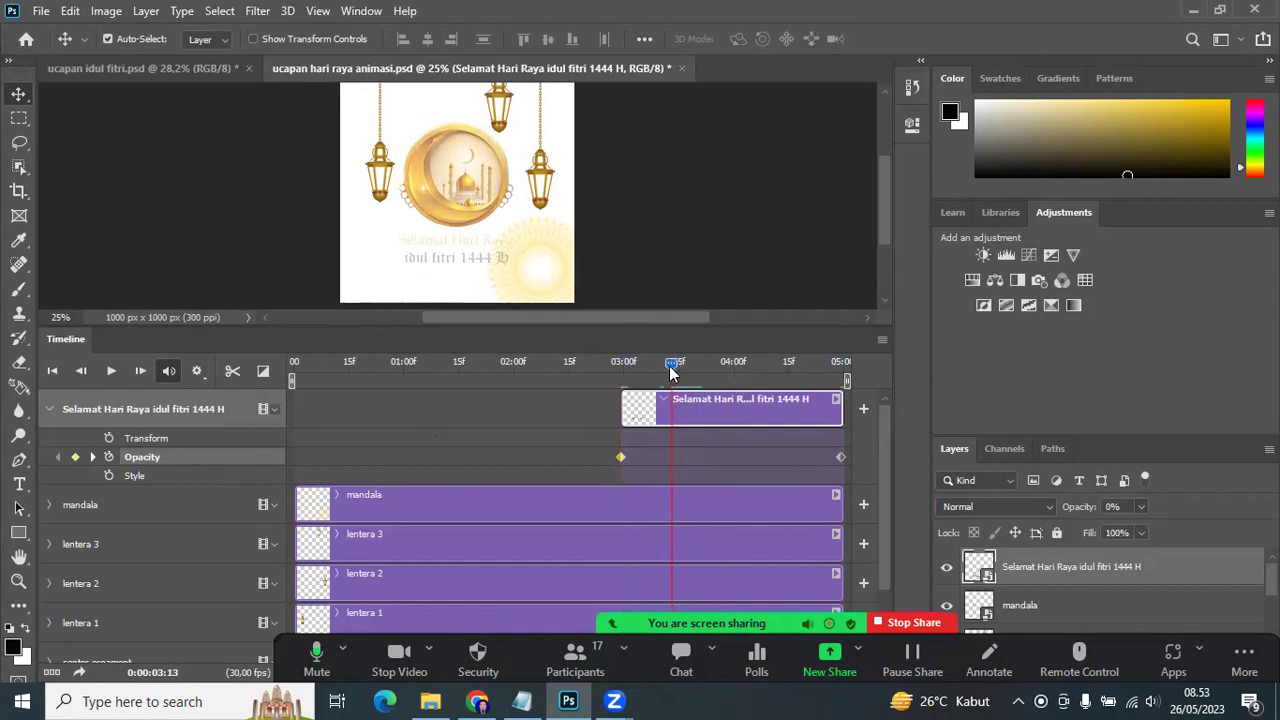
pyautogui.press('2')
pyautogui.press('2')
pyautogui.click(75, 457)
pyautogui.click(1139, 506)
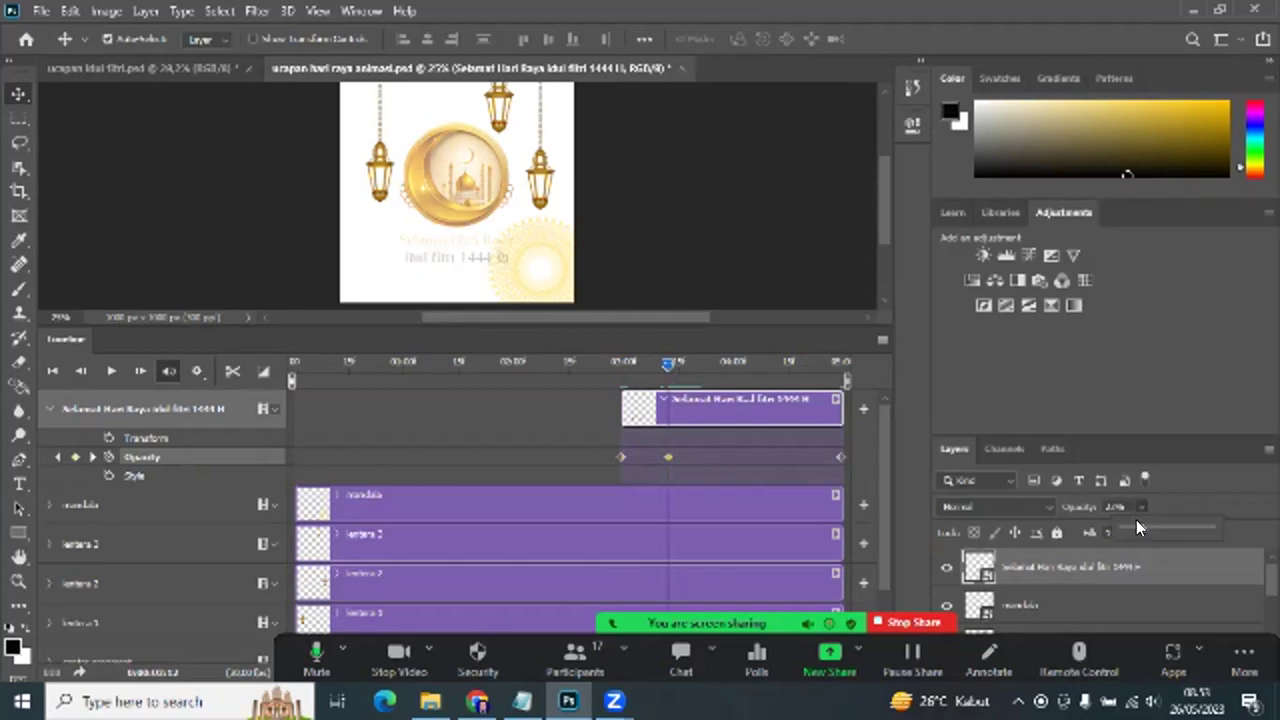
pyautogui.moveTo(1153, 525); pyautogui.dragTo(1214, 525)
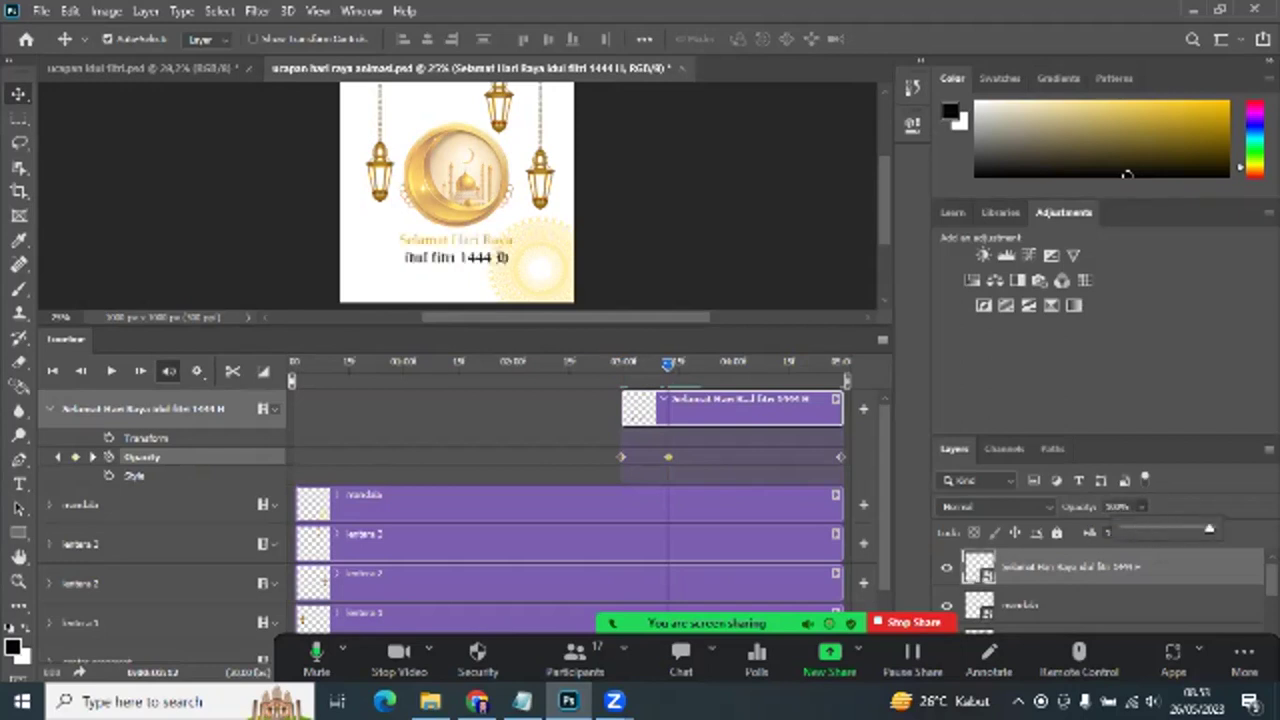
pyautogui.click(778, 280)
pyautogui.moveTo(668, 366); pyautogui.dragTo(677, 387)
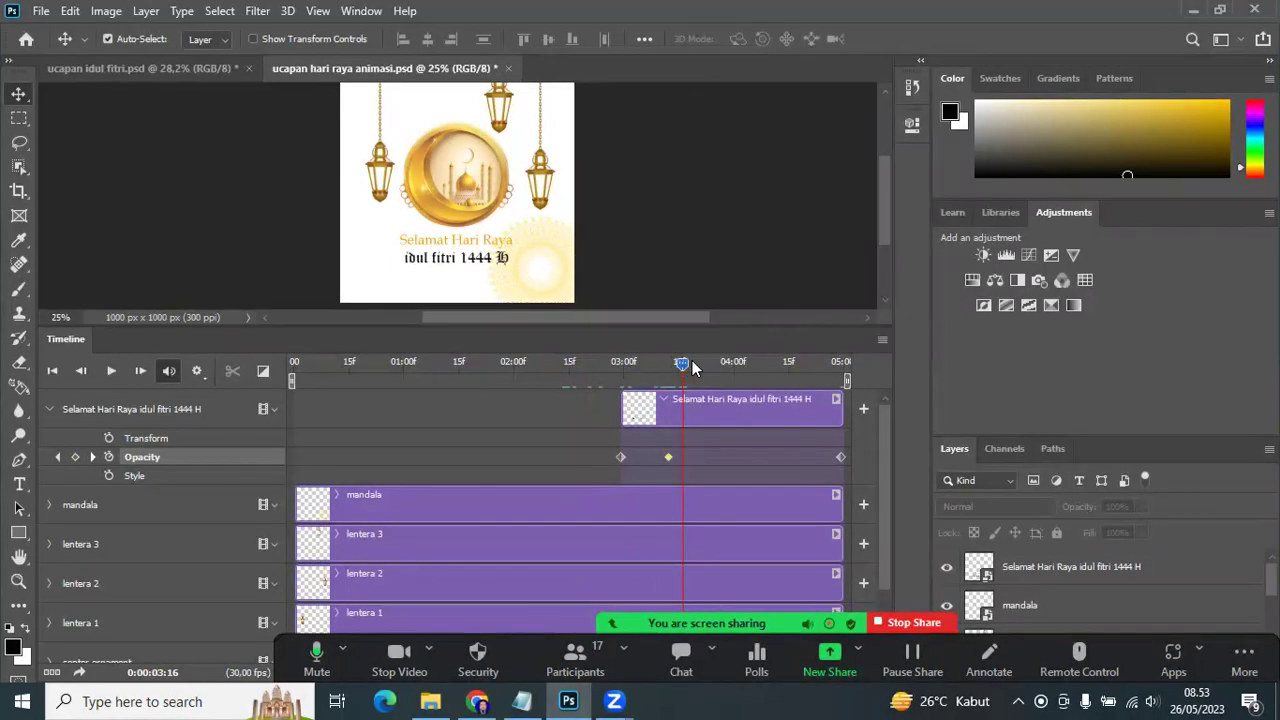
# Step: Expand lentera 2's track and add a Transform keyframe at 04:01
pyautogui.moveTo(692, 362); pyautogui.dragTo(737, 373)
pyautogui.scroll(-2, 735, 403)
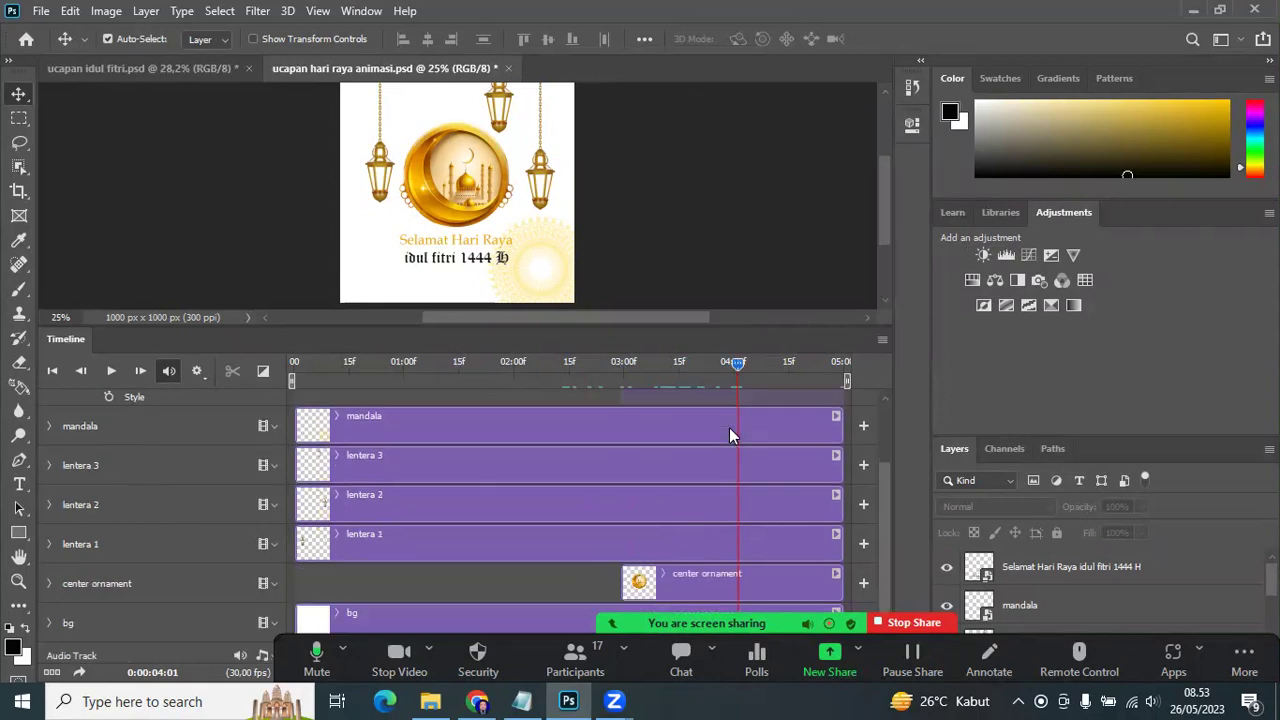
pyautogui.scroll(2, 731, 429)
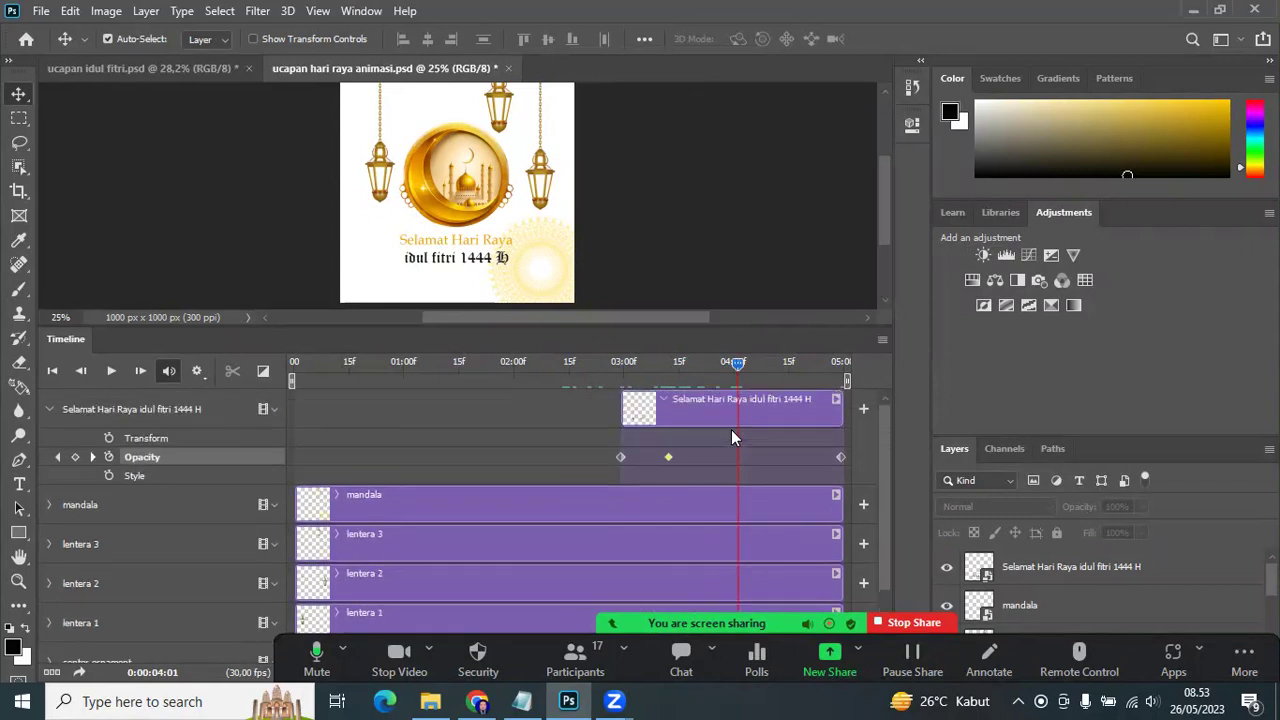
pyautogui.scroll(-2, 731, 429)
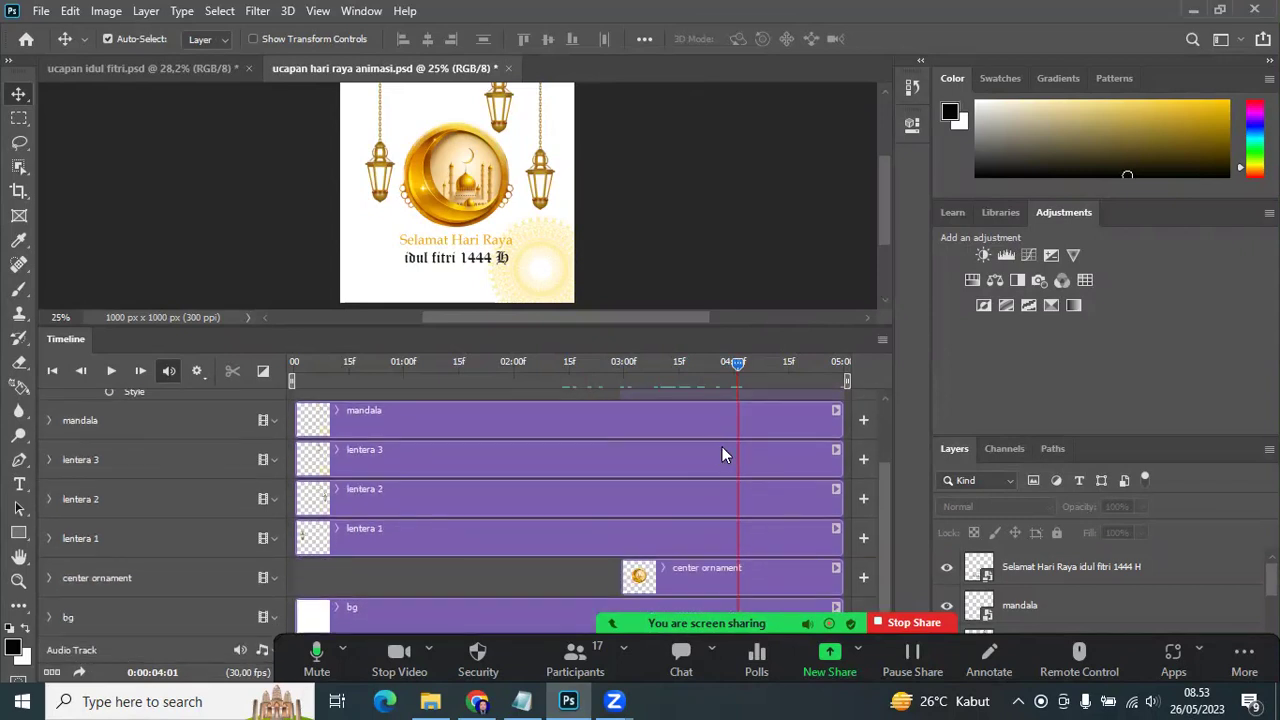
pyautogui.click(388, 497)
pyautogui.scroll(1, 631, 214)
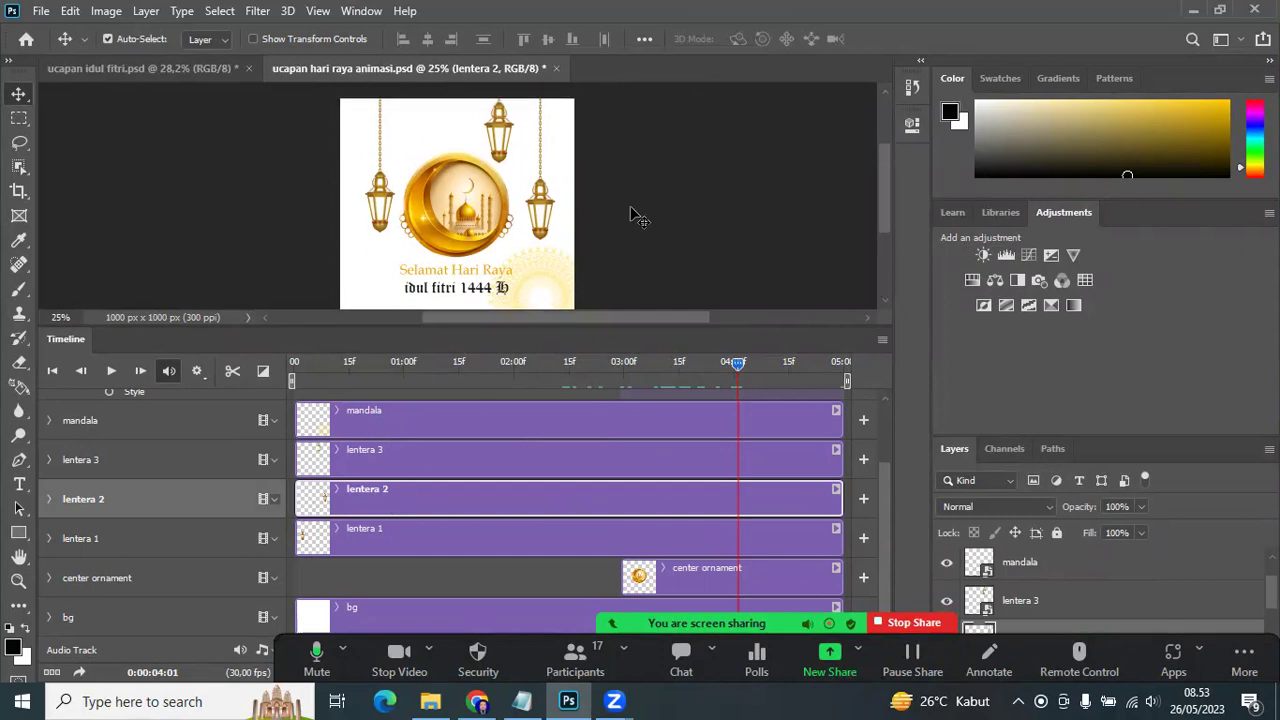
pyautogui.click(48, 499)
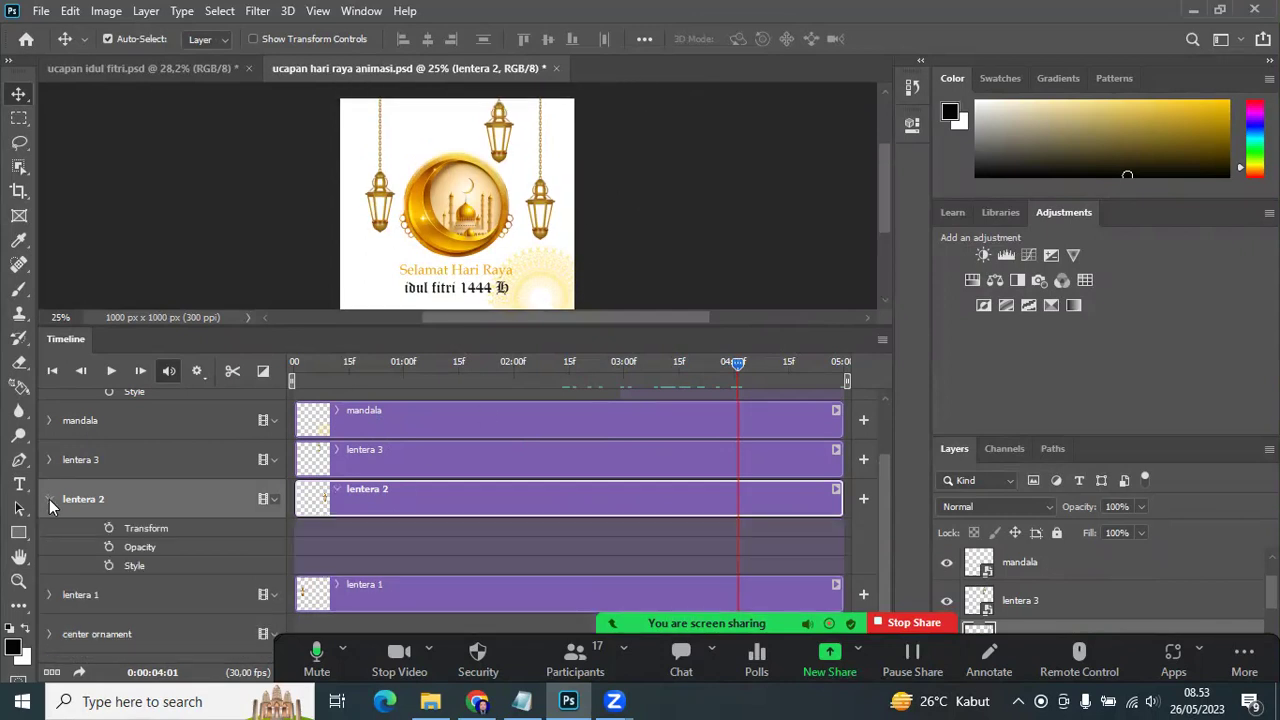
pyautogui.click(109, 528)
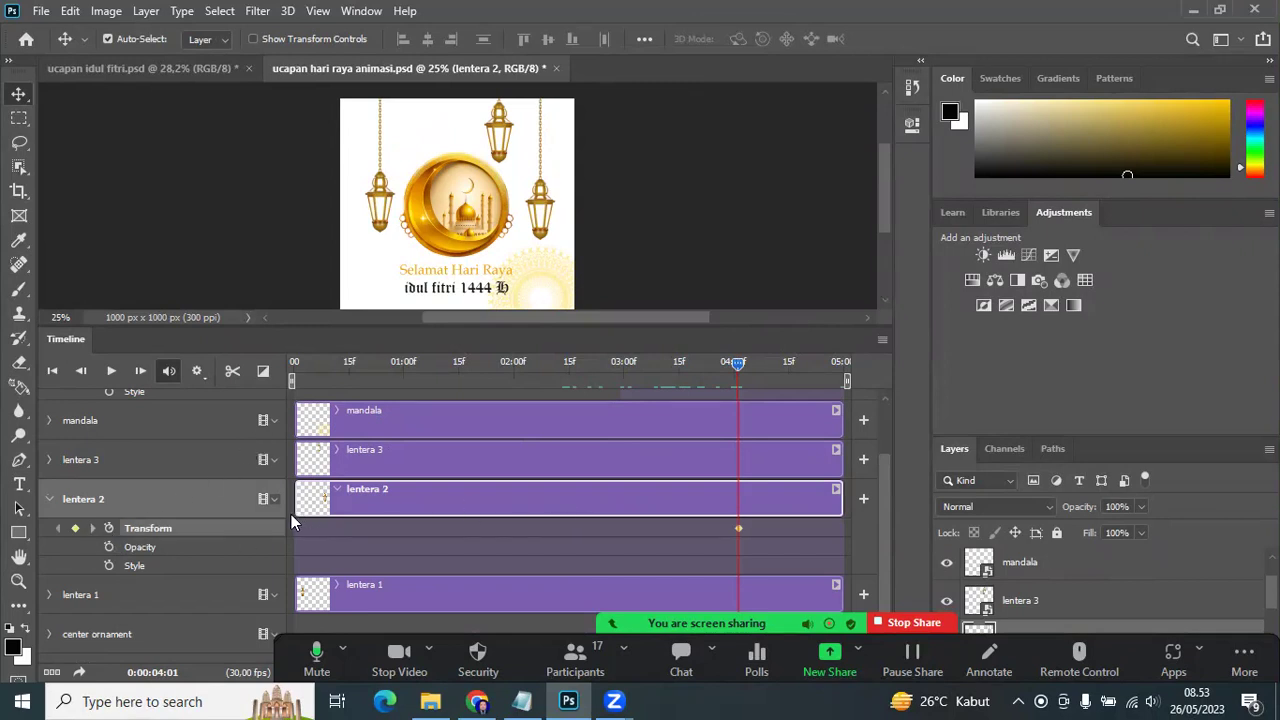
# Step: Toggle lentera 2's visibility to identify which lantern it is
pyautogui.scroll(-2, 1080, 578)
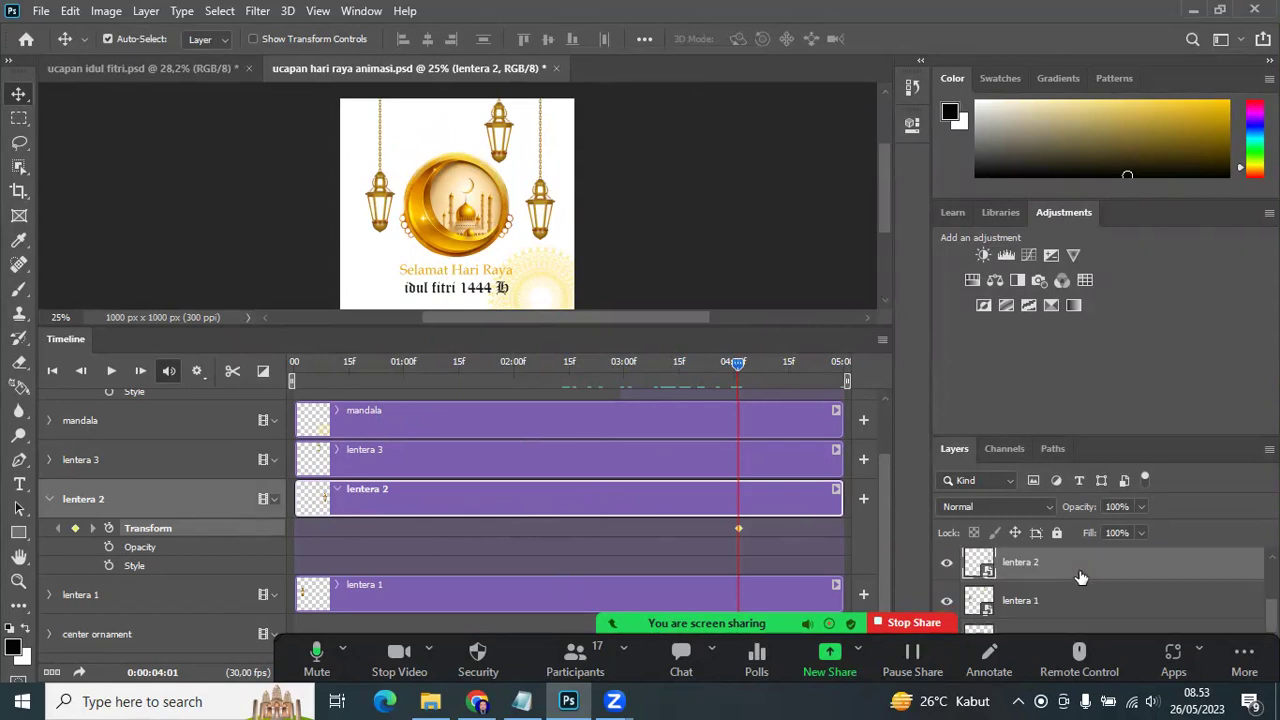
pyautogui.click(947, 565)
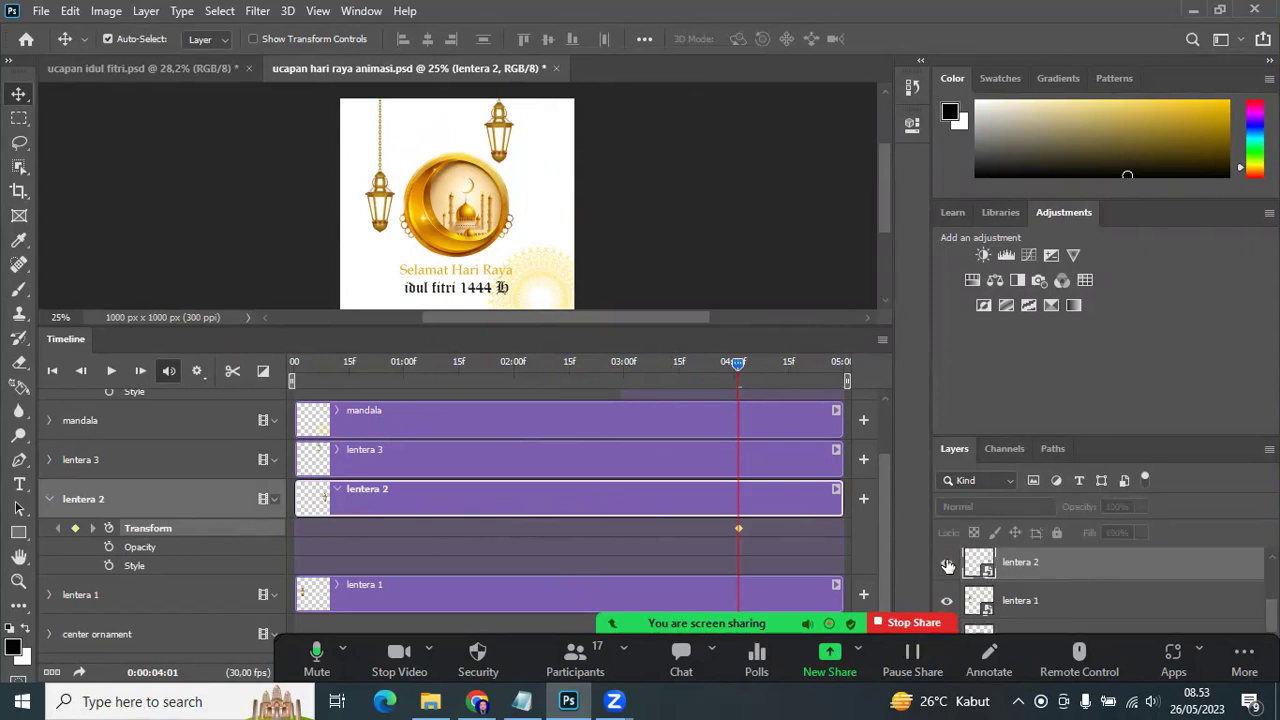
pyautogui.click(947, 565)
pyautogui.click(947, 565)
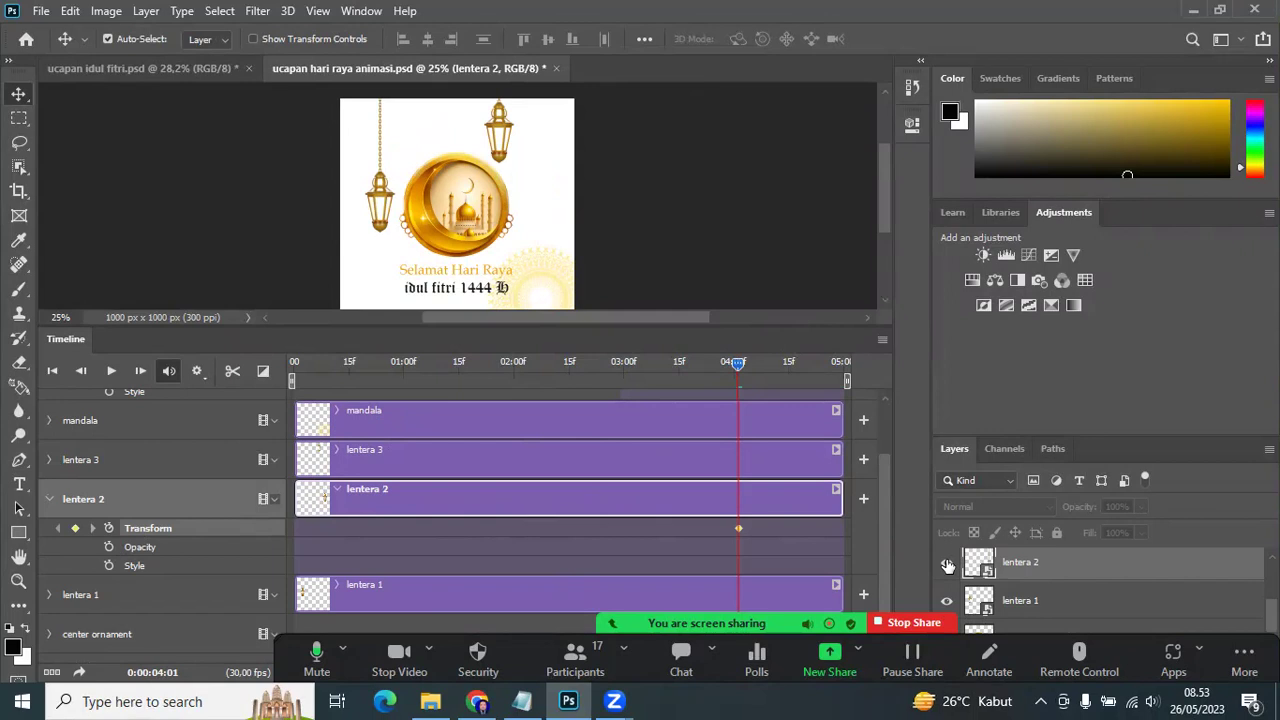
pyautogui.click(947, 565)
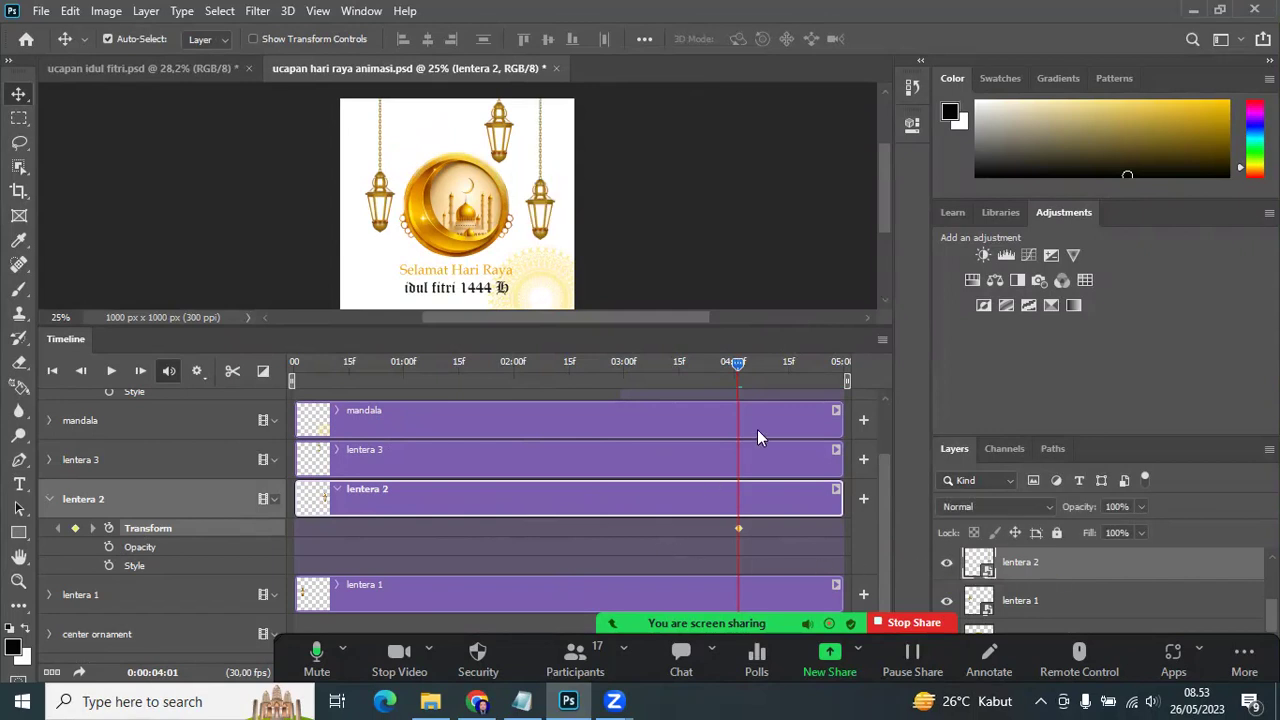
# Step: Replace the 04:01 keyframe with one at 04:29, then return to frame 0
pyautogui.click(76, 527)
pyautogui.moveTo(735, 361); pyautogui.dragTo(851, 390)
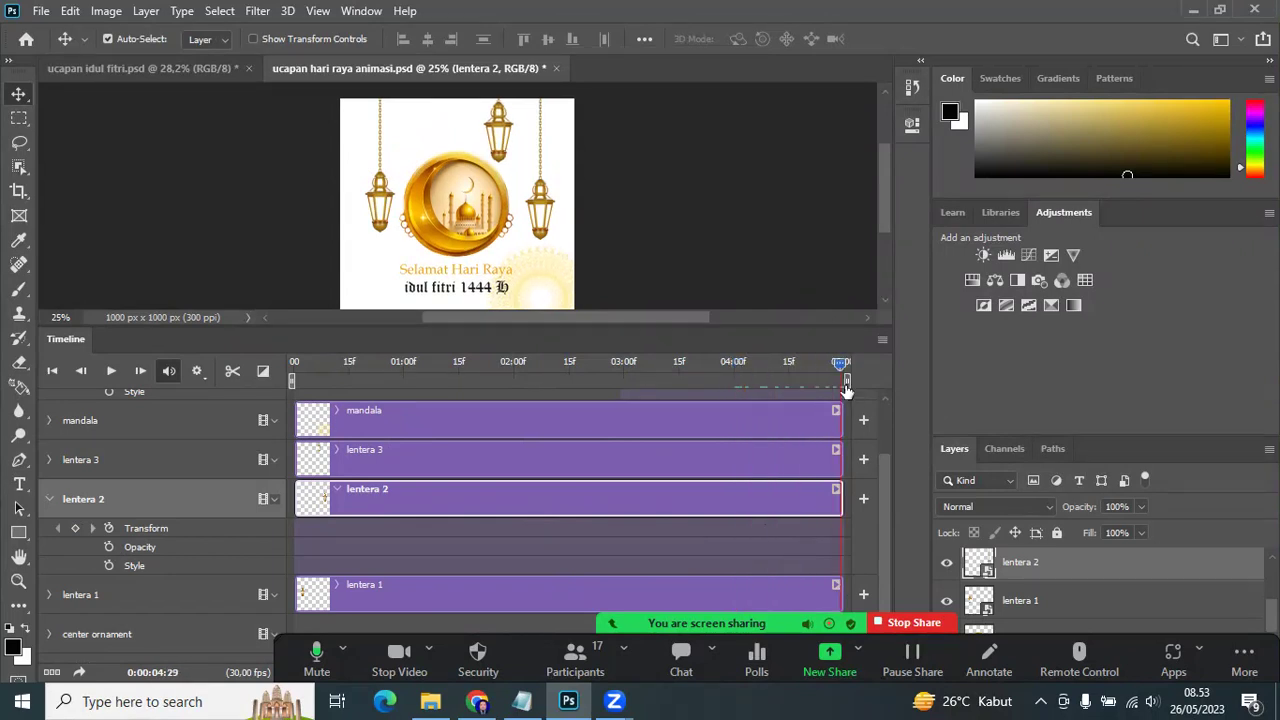
pyautogui.click(75, 527)
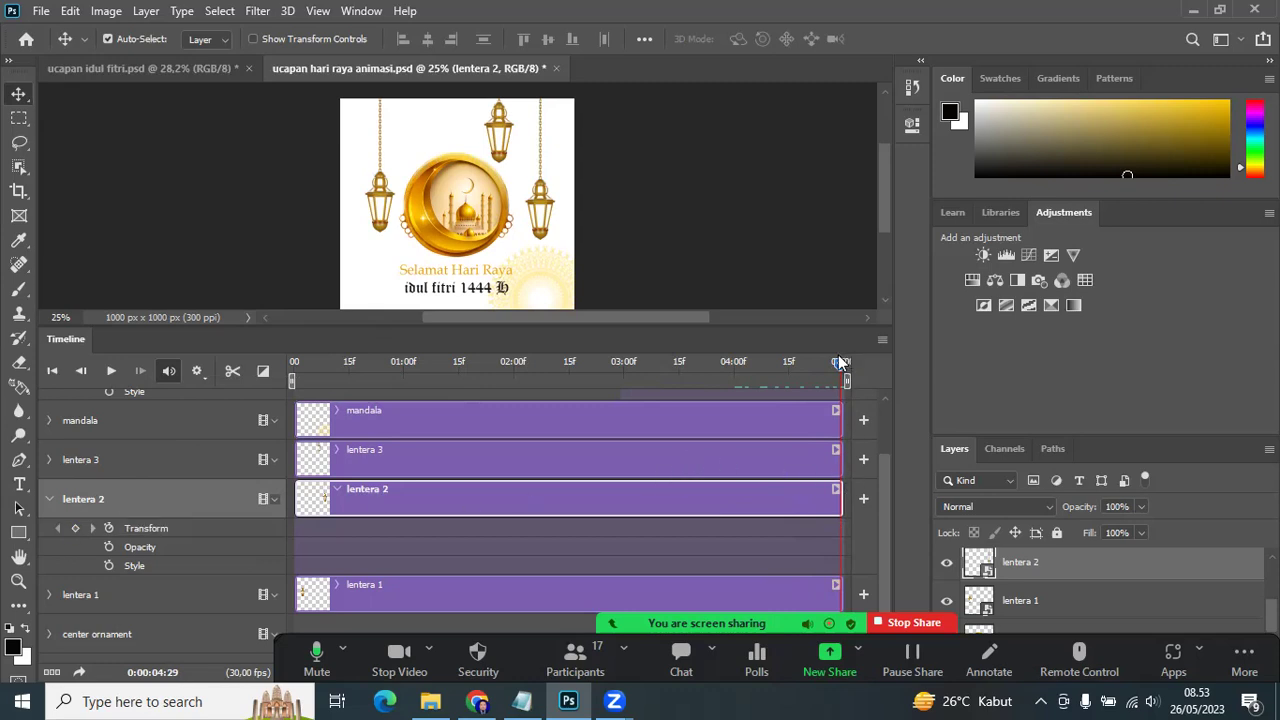
pyautogui.moveTo(542, 370); pyautogui.dragTo(266, 397)
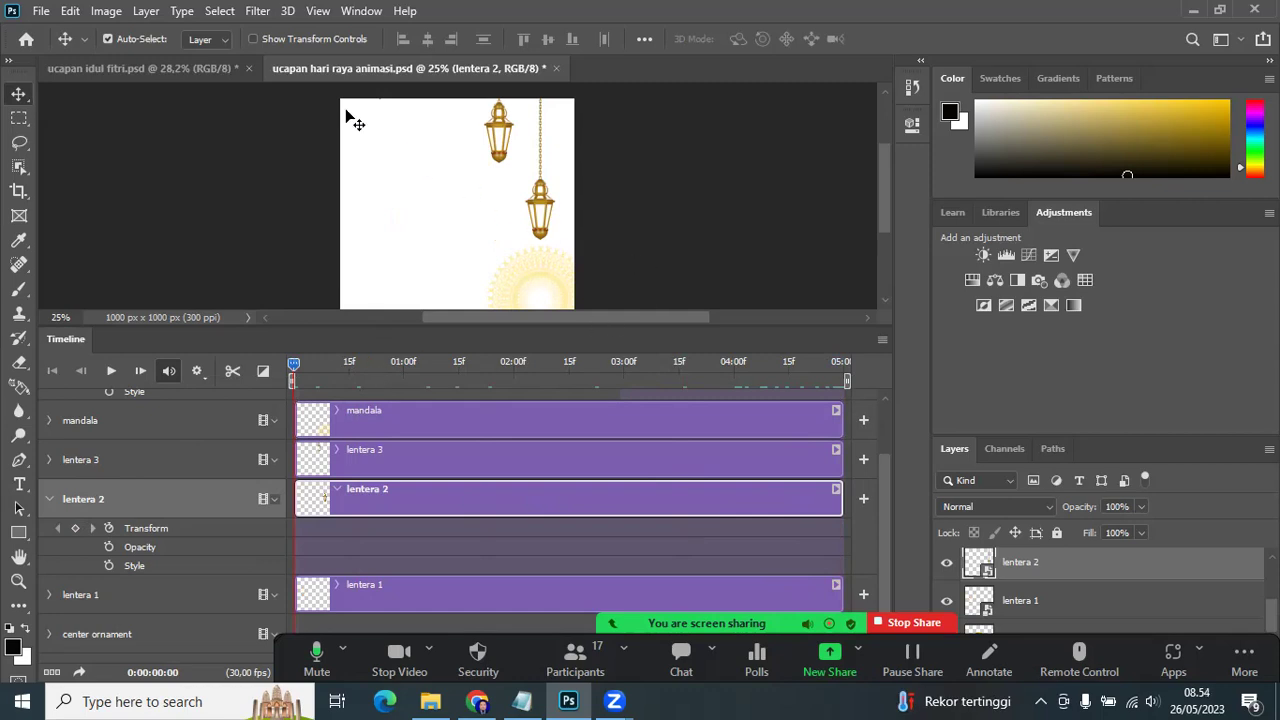
# Step: Show rulers and drag out a horizontal and a vertical guide across the canvas
pyautogui.click(318, 11)
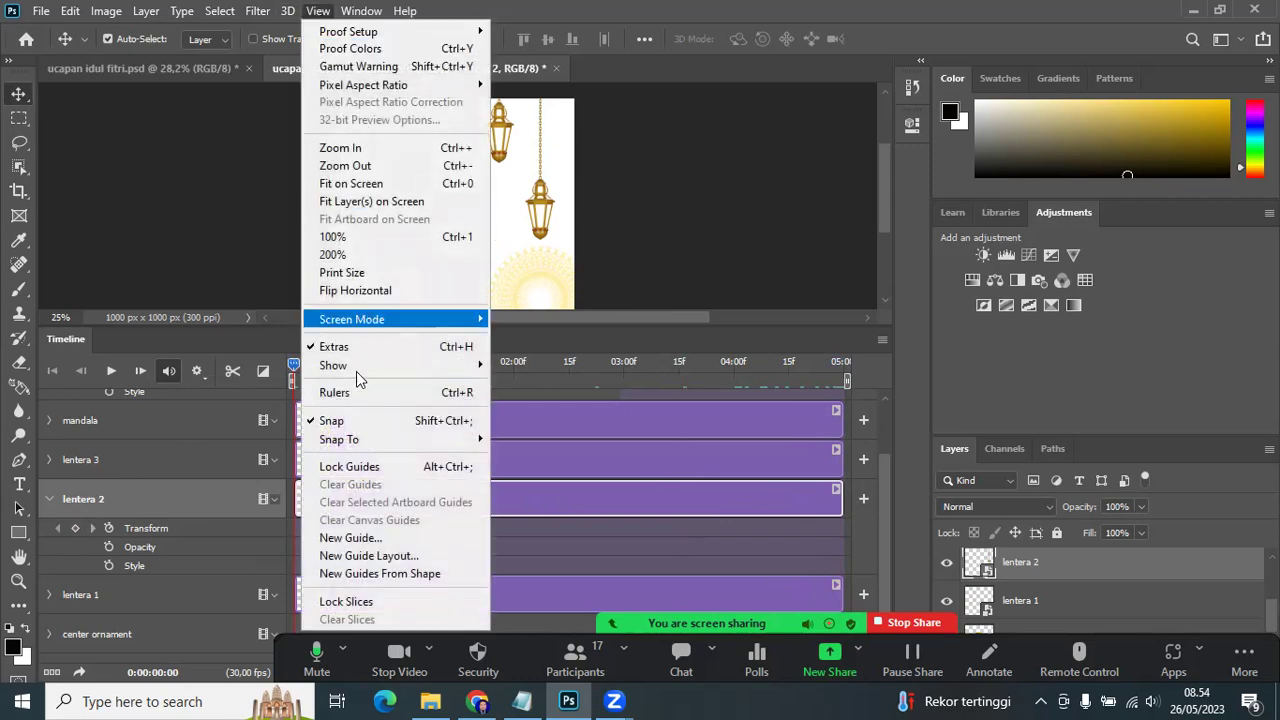
pyautogui.click(362, 396)
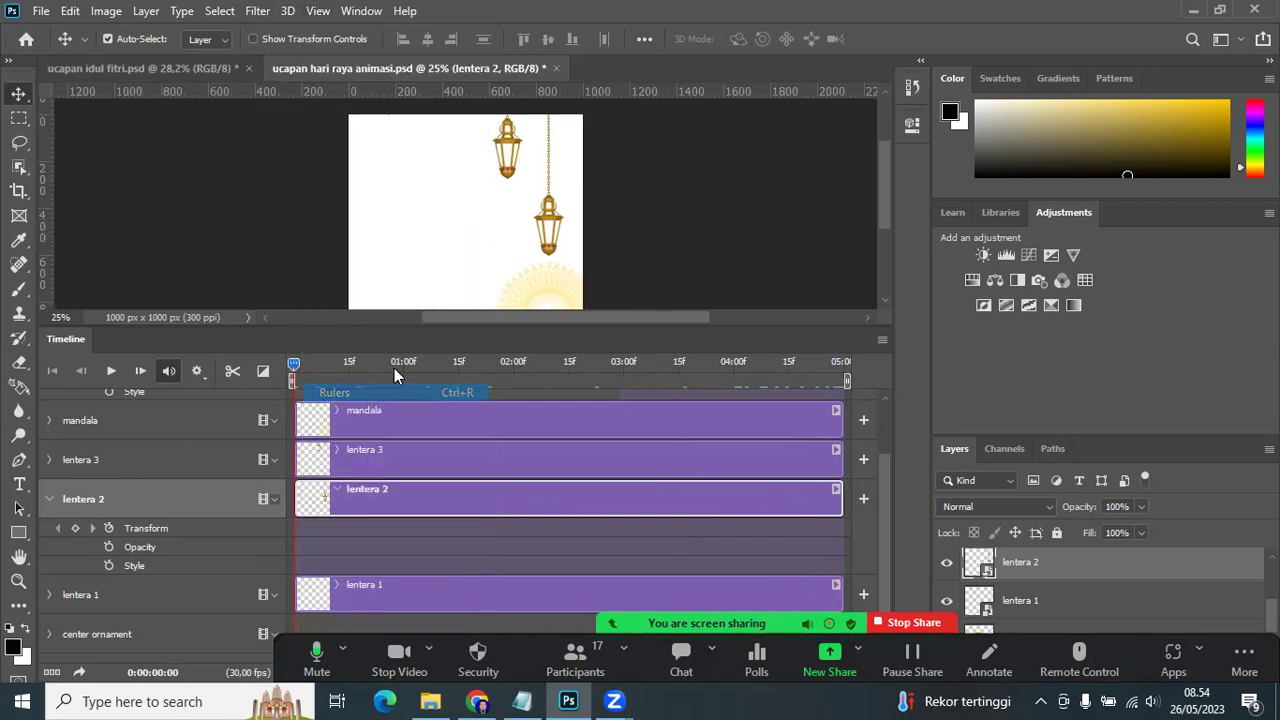
pyautogui.moveTo(602, 94); pyautogui.dragTo(587, 240)
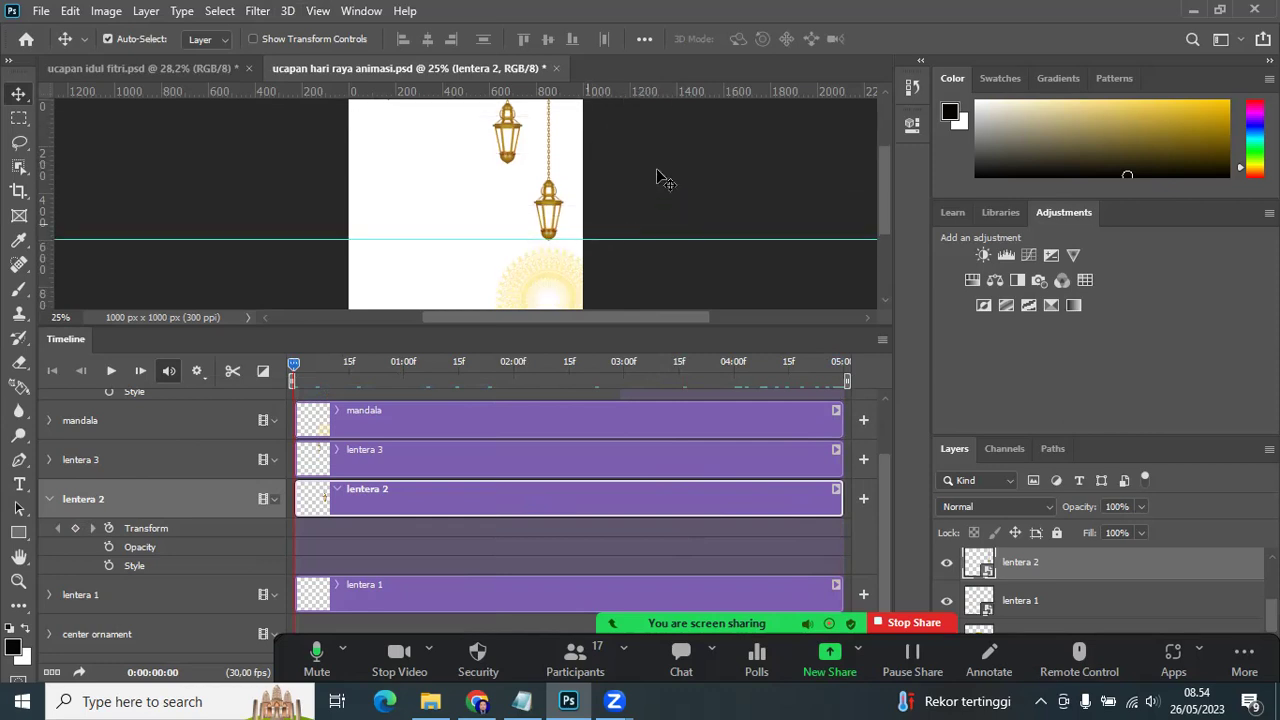
pyautogui.moveTo(42, 208); pyautogui.dragTo(548, 208)
# Step: Drag lentera 2's lantern up above the card's top edge
pyautogui.click(600, 209)
pyautogui.click(563, 217)
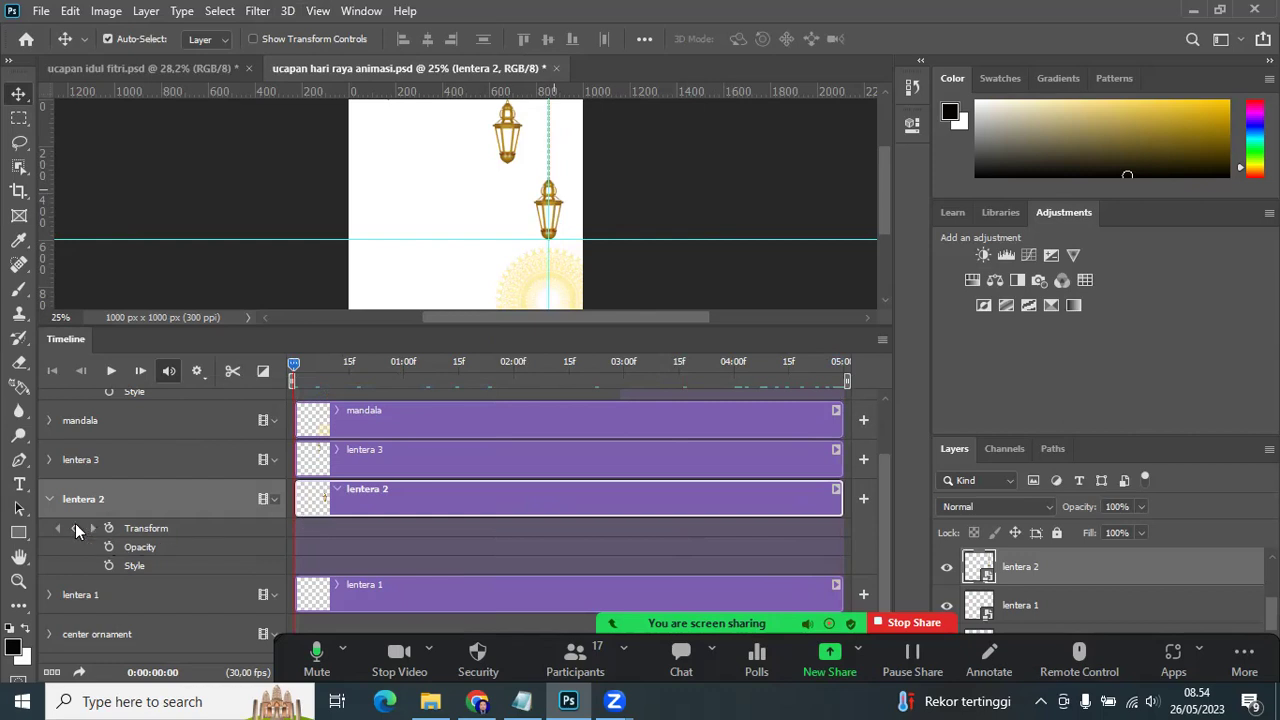
pyautogui.scroll(1, 600, 172)
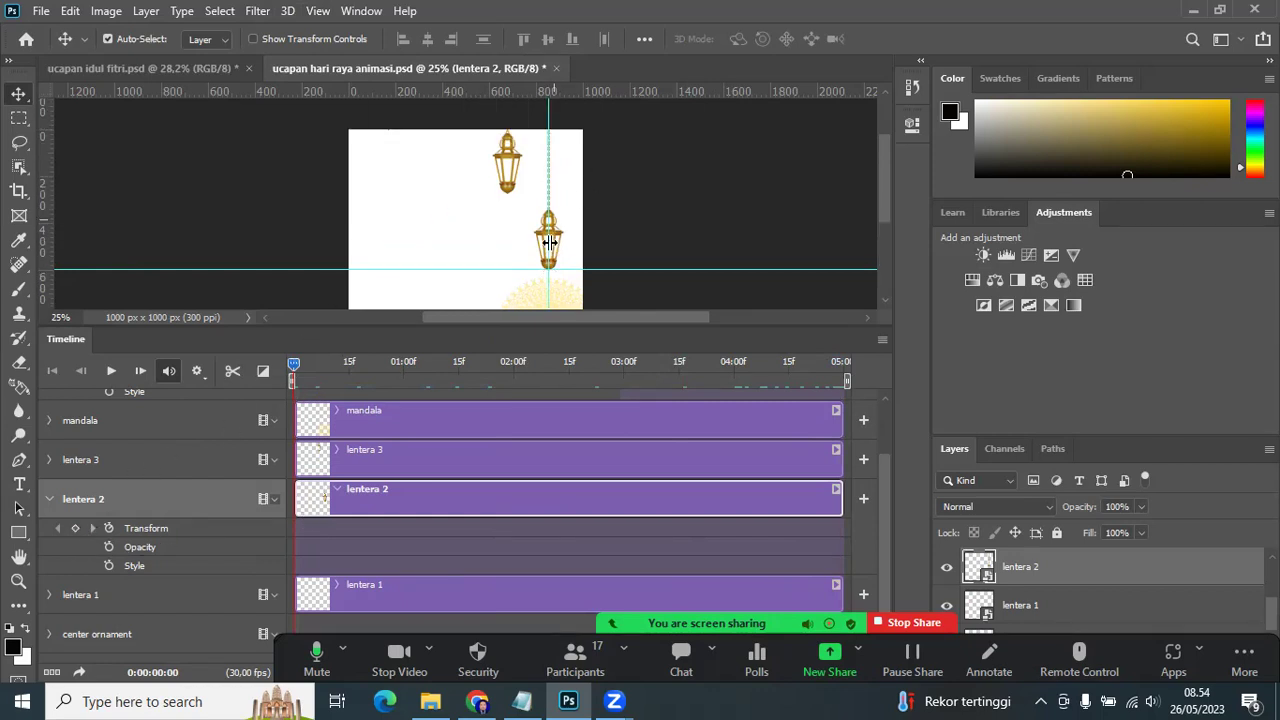
pyautogui.moveTo(552, 238)
pyautogui.mouseDown()
pyautogui.moveTo(548, 125)
pyautogui.moveTo(551, 149)
pyautogui.mouseUp()
pyautogui.scroll(1, 550, 135)
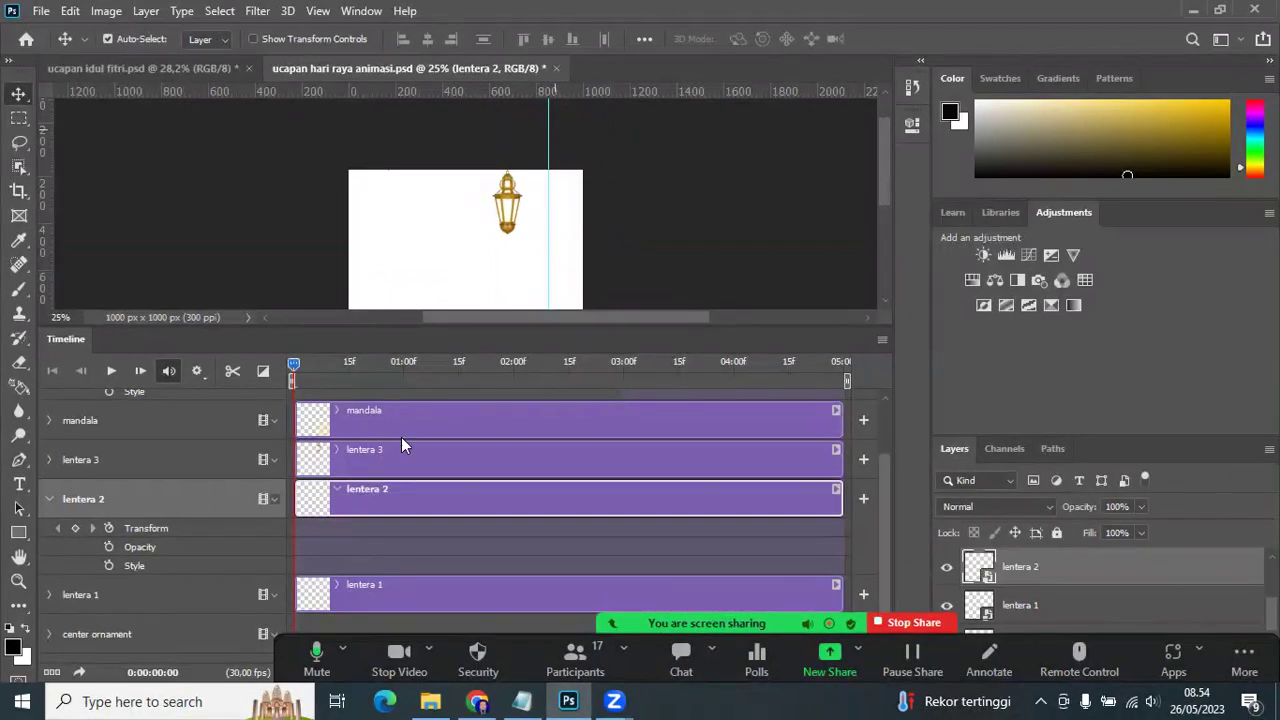
# Step: Keyframe lentera 2's raised position at frame 0, then lower its lantern to the guide at 02:14
pyautogui.click(77, 527)
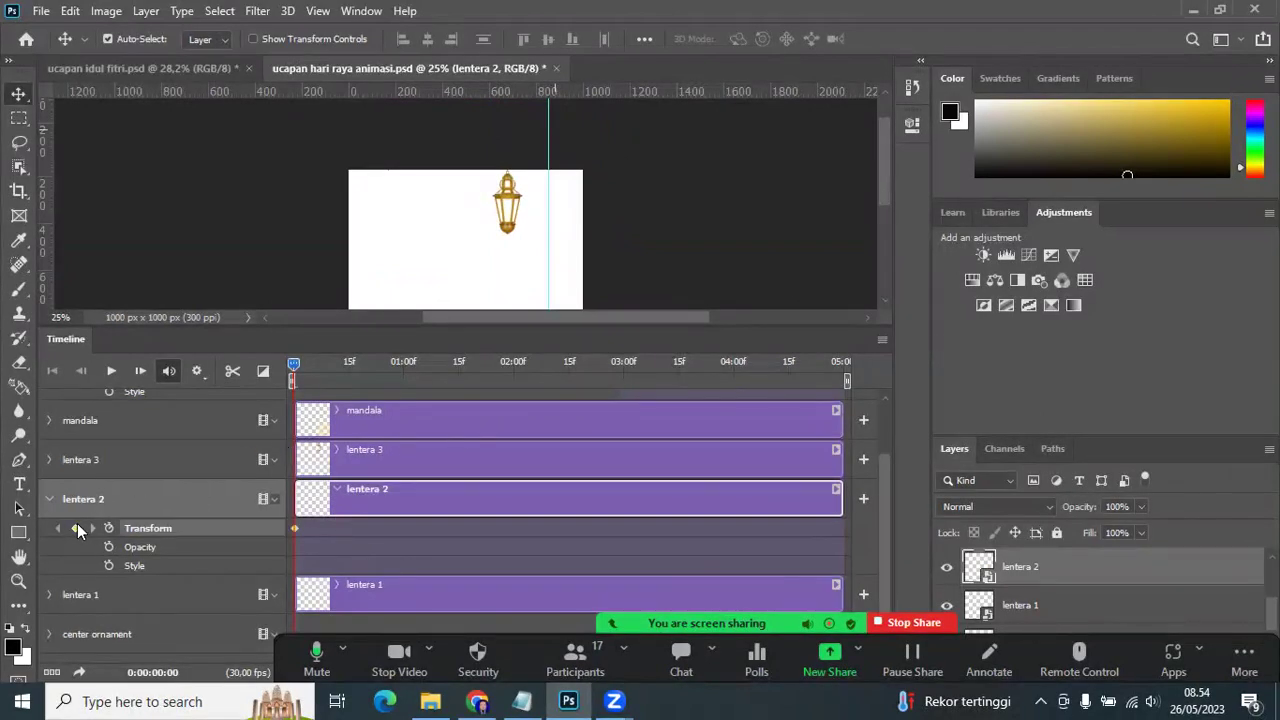
pyautogui.moveTo(296, 368)
pyautogui.mouseDown()
pyautogui.moveTo(482, 383)
pyautogui.moveTo(502, 373)
pyautogui.moveTo(459, 371)
pyautogui.moveTo(787, 373)
pyautogui.moveTo(547, 371)
pyautogui.moveTo(575, 369)
pyautogui.moveTo(562, 369)
pyautogui.mouseUp()
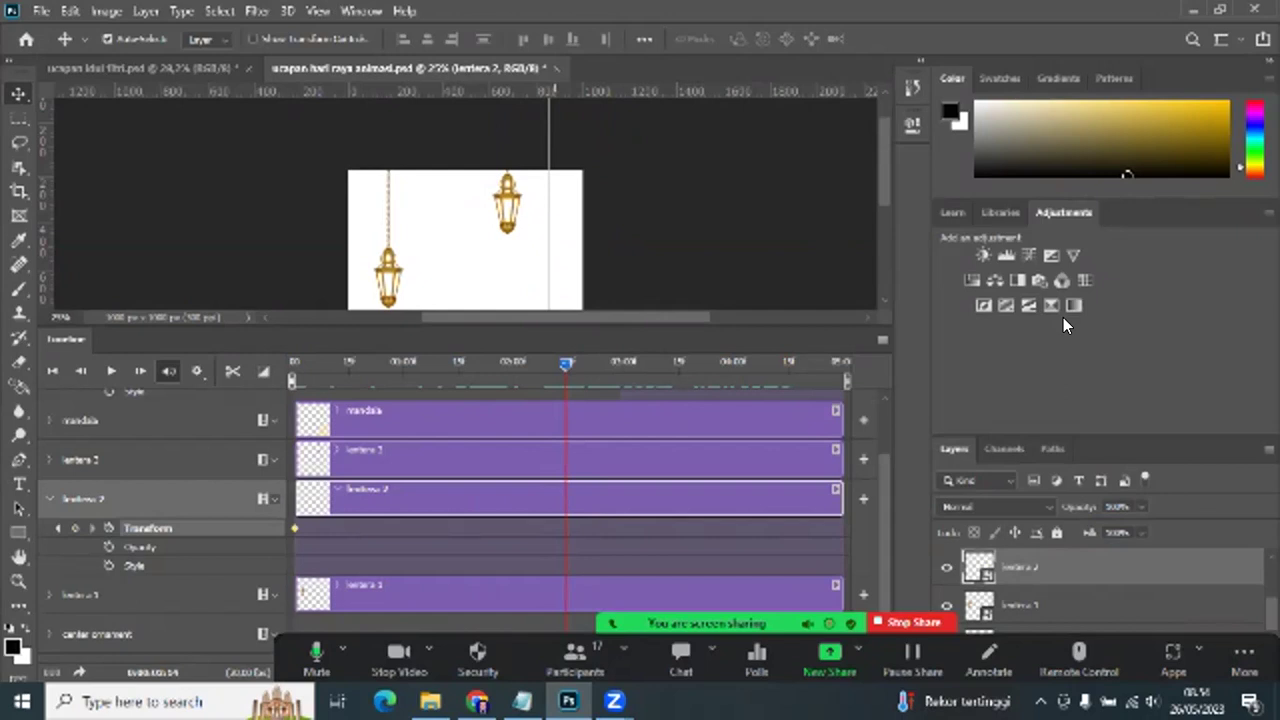
pyautogui.hotkey('ctrl', 't')
pyautogui.press('Down')
pyautogui.press('Down')
pyautogui.press('Down')
pyautogui.press('Down')
pyautogui.press('Down')
pyautogui.press('Down')
pyautogui.press('Down')
pyautogui.press('Down')
pyautogui.press('Down')
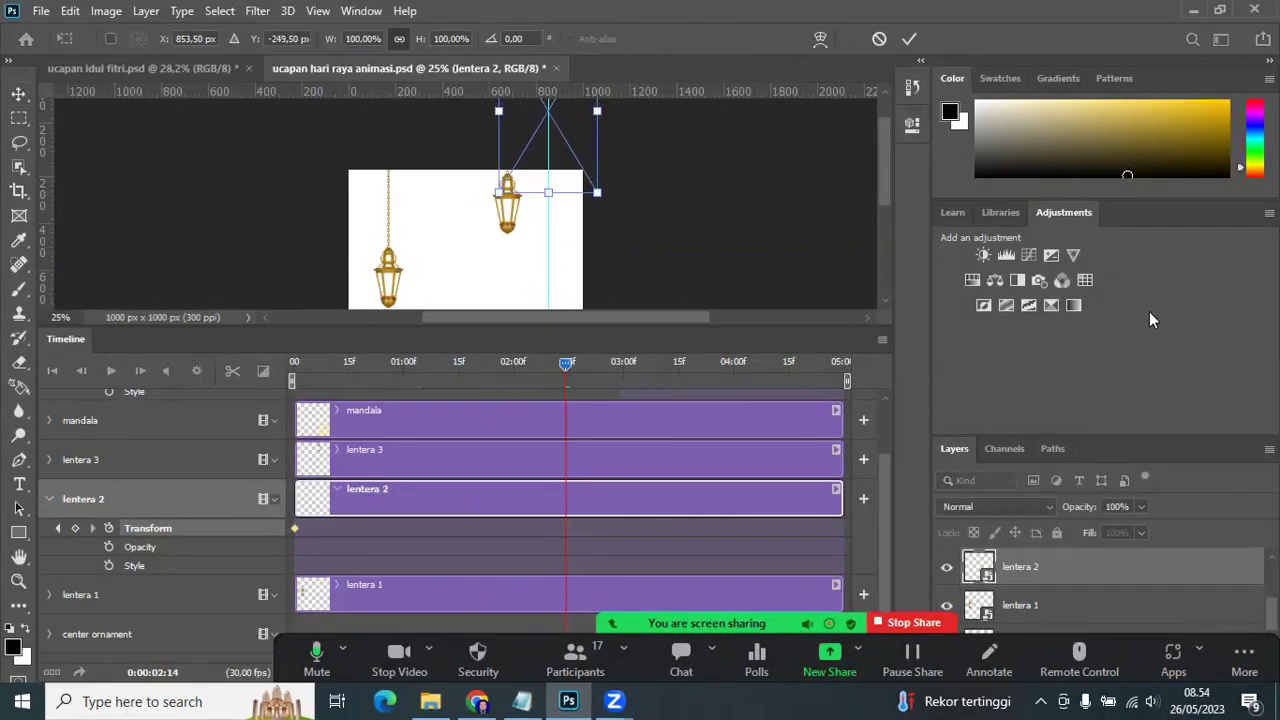
pyautogui.scroll(-2, 882, 165)
pyautogui.scroll(-1, 883, 180)
pyautogui.press('Down')
pyautogui.press('Down')
pyautogui.press('Down')
pyautogui.press('Down')
pyautogui.press('Down')
pyautogui.press('Down')
pyautogui.press('Down')
pyautogui.press('Down')
pyautogui.press('Down')
pyautogui.press('Down')
pyautogui.press('Down')
pyautogui.press('Down')
pyautogui.press('Down')
pyautogui.press('Down')
pyautogui.press('Down')
pyautogui.press('Down')
pyautogui.press('Down')
pyautogui.press('Down')
pyautogui.press('Down')
pyautogui.press('Down')
pyautogui.press('Down')
pyautogui.press('Down')
pyautogui.press('Down')
pyautogui.press('Down')
pyautogui.press('Down')
pyautogui.press('Down')
pyautogui.press('Down')
pyautogui.press('Down')
pyautogui.press('Down')
pyautogui.press('Down')
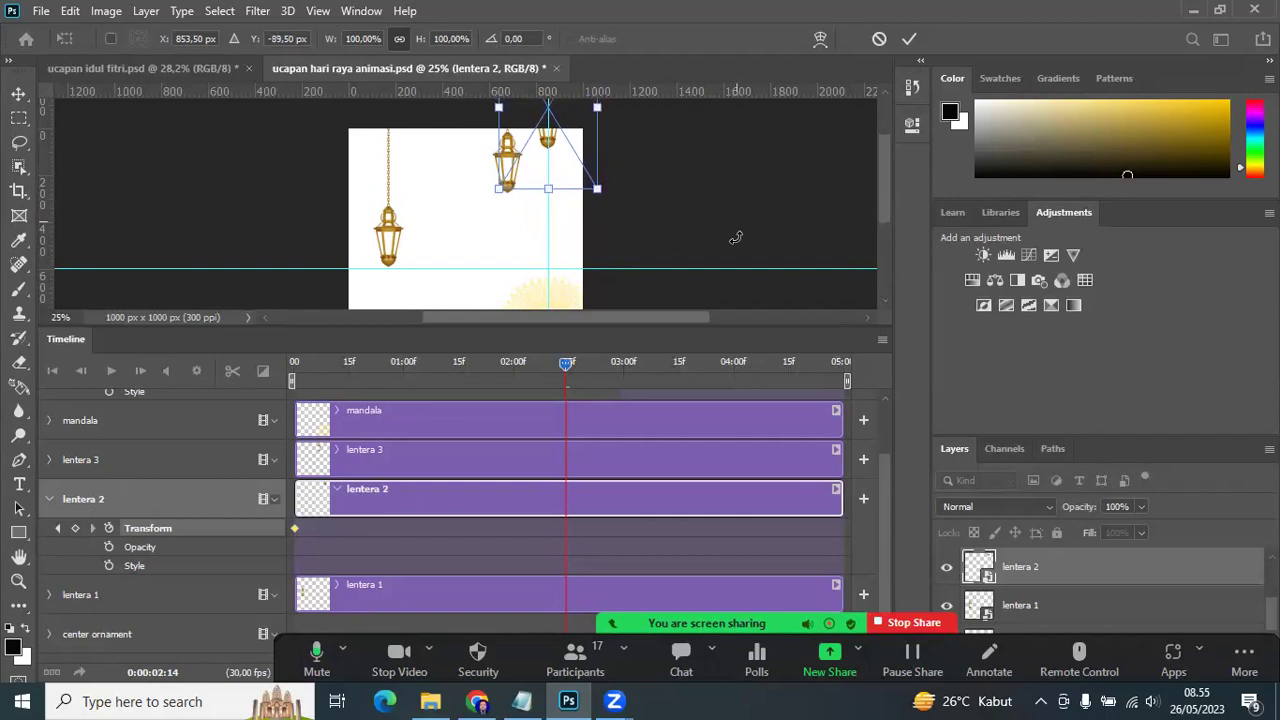
pyautogui.press('Down')
pyautogui.press('Down')
pyautogui.press('Down')
pyautogui.press('Down')
pyautogui.press('Down')
pyautogui.press('Down')
pyautogui.press('Down')
pyautogui.press('Down')
pyautogui.press('Down')
pyautogui.press('Down')
pyautogui.press('Down')
pyautogui.press('Down')
pyautogui.press('Down')
pyautogui.press('Down')
pyautogui.press('Down')
pyautogui.press('Down')
pyautogui.press('Down')
pyautogui.press('Down')
pyautogui.press('Down')
pyautogui.press('Down')
pyautogui.press('Down')
pyautogui.press('Down')
pyautogui.press('Down')
pyautogui.press('Down')
pyautogui.press('Down')
pyautogui.press('Down')
pyautogui.press('Down')
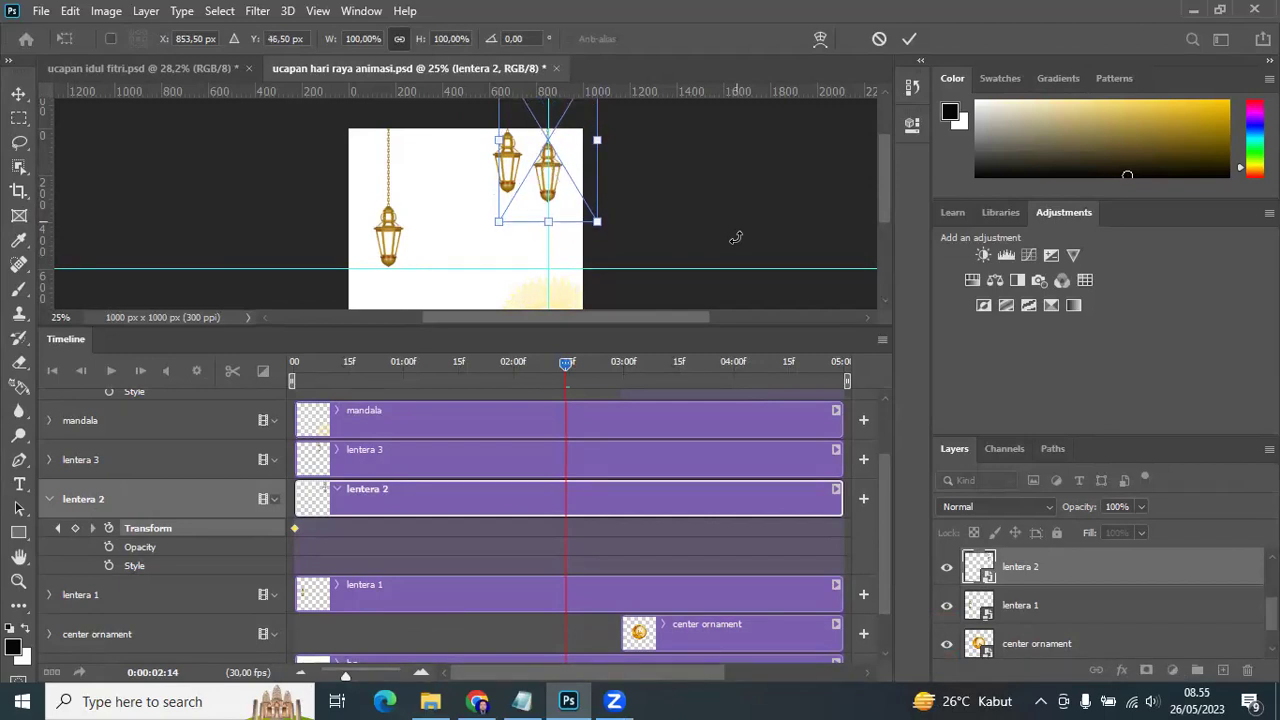
pyautogui.press('Down')
pyautogui.press('Down')
pyautogui.press('Down')
pyautogui.press('Down')
pyautogui.press('Down')
pyautogui.press('Down')
pyautogui.press('Down')
pyautogui.press('Down')
pyautogui.press('Down')
pyautogui.press('Down')
pyautogui.press('Down')
pyautogui.press('Down')
pyautogui.press('Down')
pyautogui.press('Down')
pyautogui.press('Down')
pyautogui.press('Down')
pyautogui.press('Down')
pyautogui.press('Down')
pyautogui.press('Down')
pyautogui.press('Down')
pyautogui.press('Down')
pyautogui.press('Down')
pyautogui.press('Down')
pyautogui.press('Down')
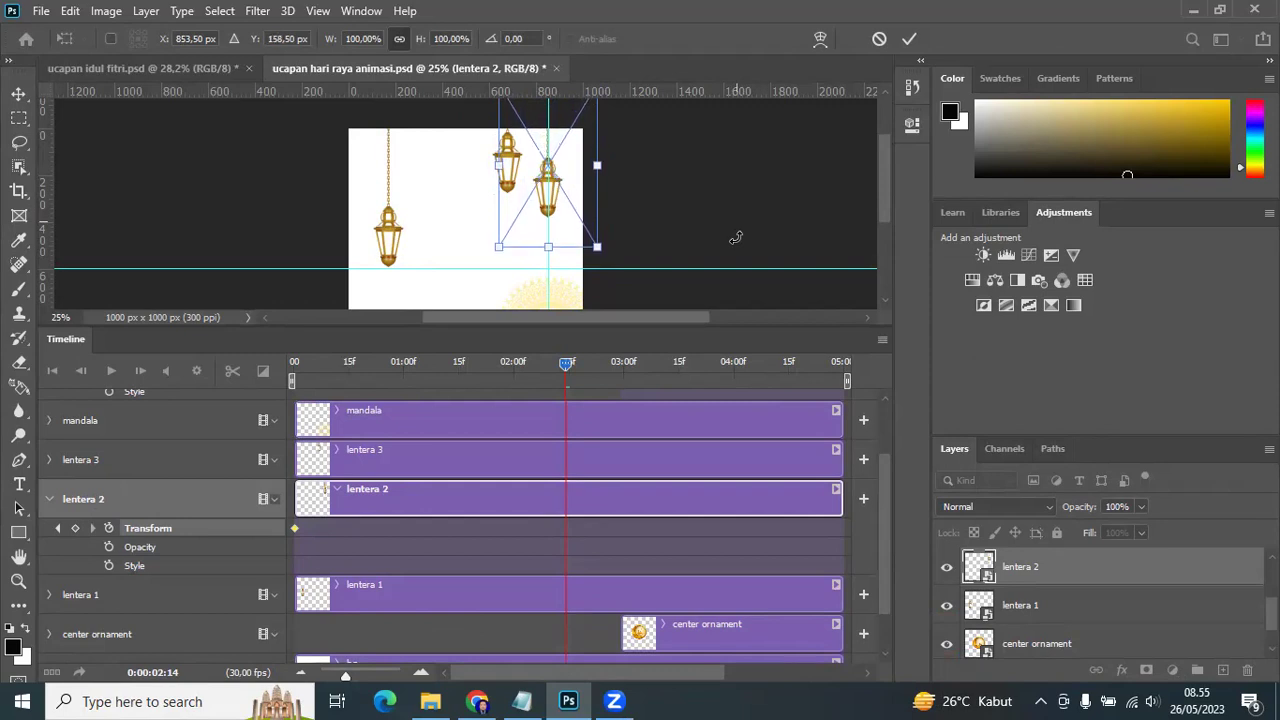
pyautogui.press('Down')
pyautogui.press('Down')
pyautogui.press('Down')
pyautogui.press('Down')
pyautogui.press('Down')
pyautogui.press('Down')
pyautogui.press('Down')
pyautogui.press('Down')
pyautogui.press('Down')
pyautogui.press('Down')
pyautogui.press('Down')
pyautogui.press('Down')
pyautogui.press('Down')
pyautogui.press('Down')
pyautogui.press('Down')
pyautogui.press('Down')
pyautogui.press('Down')
pyautogui.press('Down')
pyautogui.press('Down')
pyautogui.press('Down')
pyautogui.press('Down')
pyautogui.press('Down')
pyautogui.press('Down')
pyautogui.press('Down')
pyautogui.press('Down')
pyautogui.press('Down')
pyautogui.press('Down')
pyautogui.press('Down')
pyautogui.press('Down')
pyautogui.press('Down')
pyautogui.press('Down')
pyautogui.press('Down')
pyautogui.press('Down')
pyautogui.press('Down')
pyautogui.press('Down')
pyautogui.press('Down')
pyautogui.press('Down')
pyautogui.press('Down')
pyautogui.press('Down')
pyautogui.press('Down')
pyautogui.press('Down')
pyautogui.press('Down')
pyautogui.press('Down')
pyautogui.press('Down')
pyautogui.press('Down')
pyautogui.press('Down')
pyautogui.press('Down')
pyautogui.press('Down')
pyautogui.press('Down')
pyautogui.press('Down')
pyautogui.press('Down')
pyautogui.press('Down')
pyautogui.press('Down')
pyautogui.press('Down')
pyautogui.press('Down')
pyautogui.press('Down')
pyautogui.press('Down')
pyautogui.press('Down')
pyautogui.press('Down')
pyautogui.press('Down')
pyautogui.press('Down')
pyautogui.press('Down')
pyautogui.press('Down')
pyautogui.press('Down')
pyautogui.press('Down')
pyautogui.press('Down')
pyautogui.press('Down')
pyautogui.press('Down')
pyautogui.press('Down')
pyautogui.press('Down')
pyautogui.press('Down')
pyautogui.press('Down')
pyautogui.press('Down')
pyautogui.press('Down')
pyautogui.press('Down')
pyautogui.press('Down')
pyautogui.press('Down')
pyautogui.press('Down')
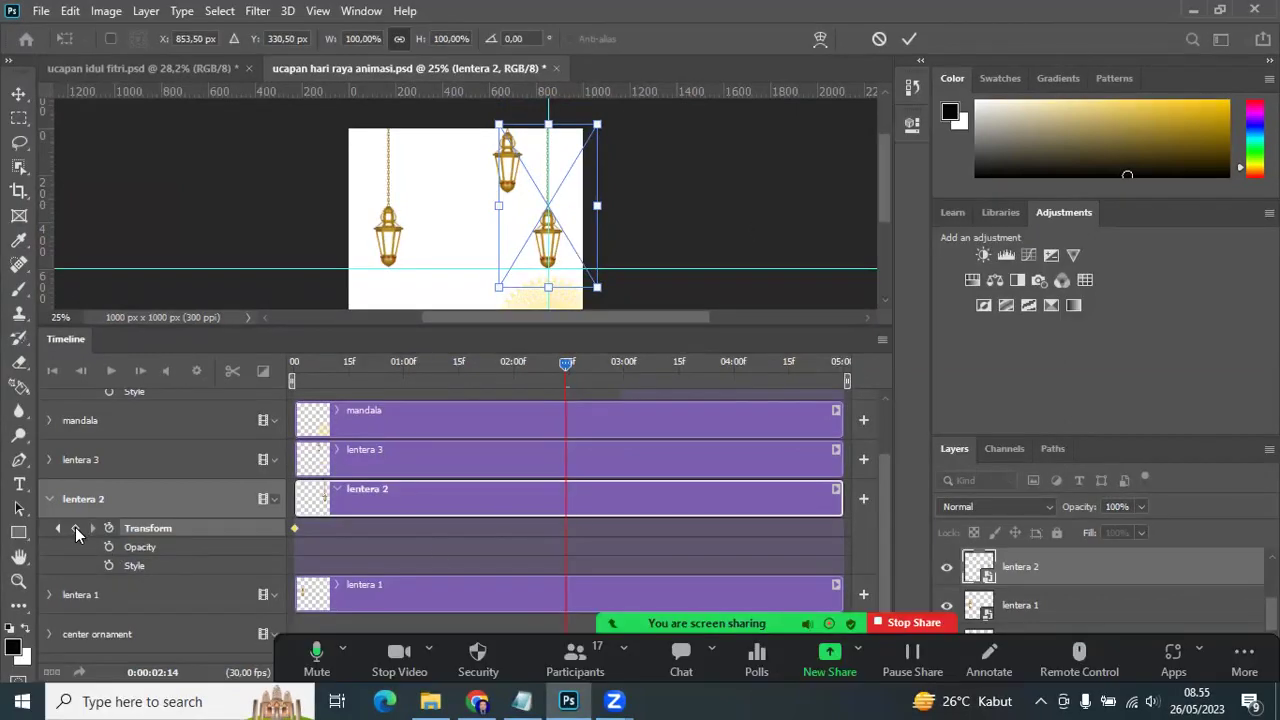
pyautogui.press('Return')
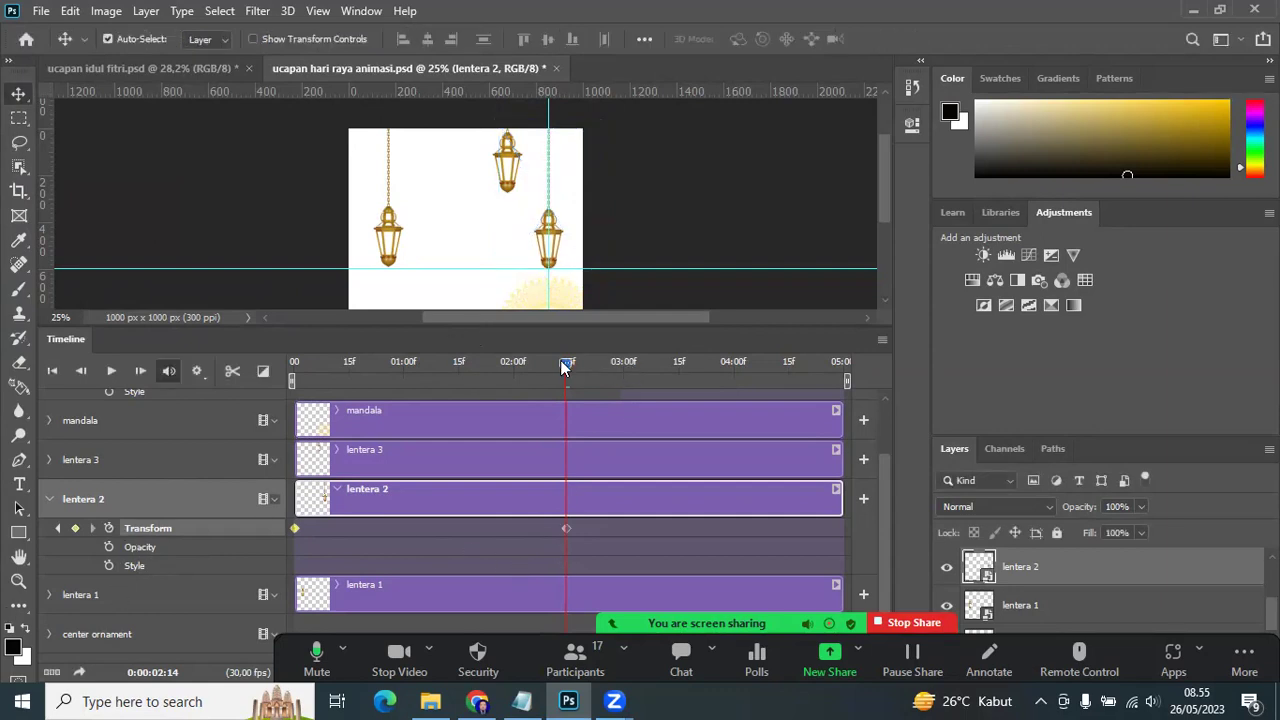
# Step: At 02:18, lift the lantern slightly to Y 306.50 px and play the preview
pyautogui.moveTo(561, 362); pyautogui.dragTo(580, 366)
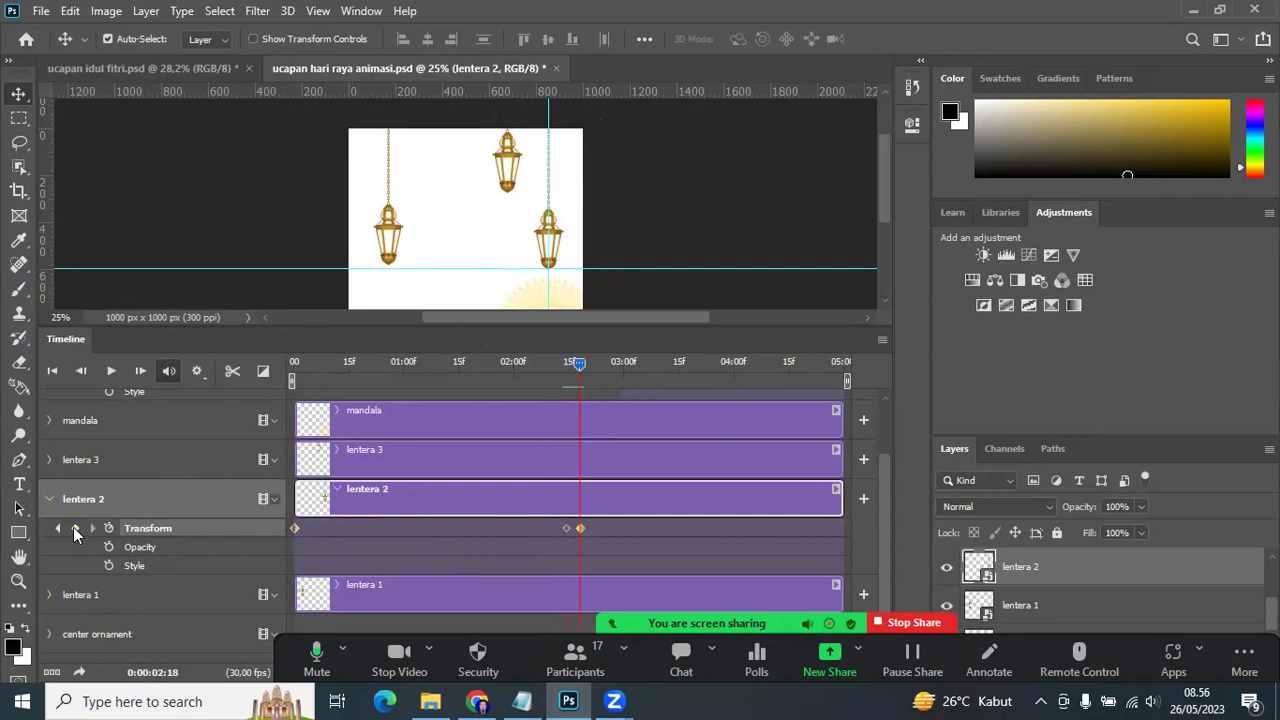
pyautogui.hotkey('ctrl', 't')
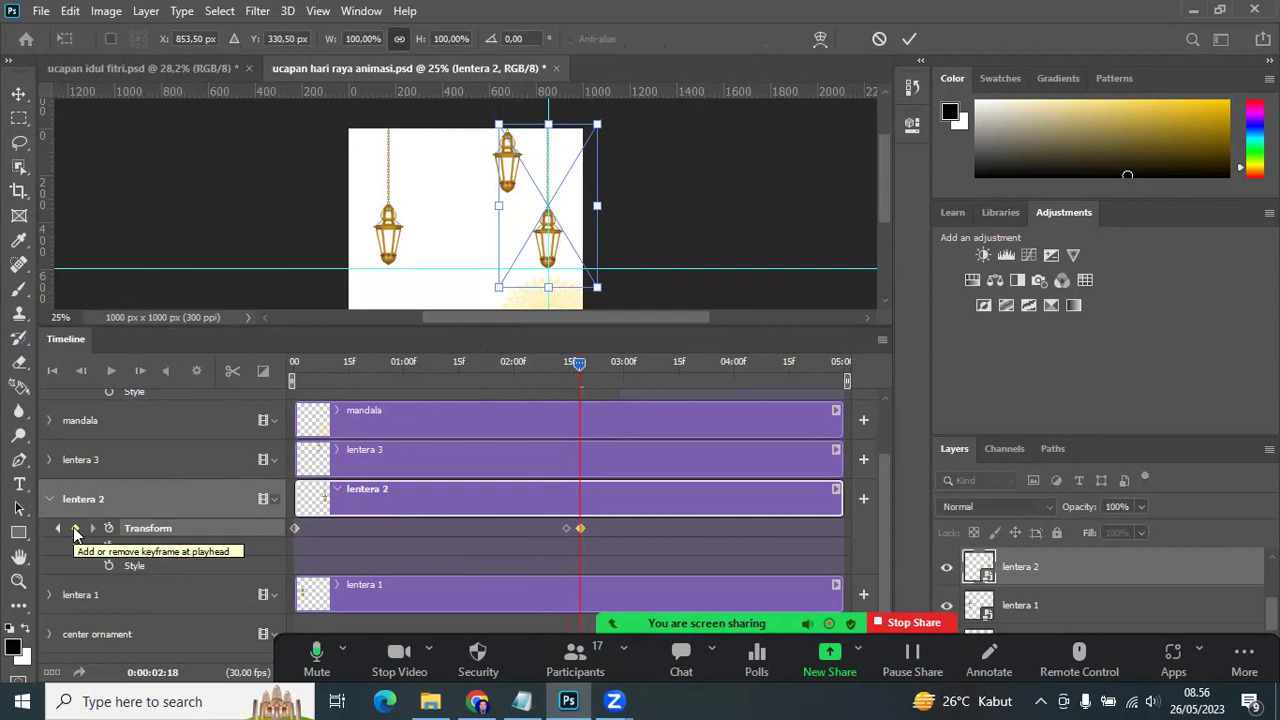
pyautogui.press('Up')
pyautogui.press('Up')
pyautogui.press('Up')
pyautogui.press('Up')
pyautogui.press('Up')
pyautogui.press('Up')
pyautogui.press('Up')
pyautogui.press('Up')
pyautogui.press('Up')
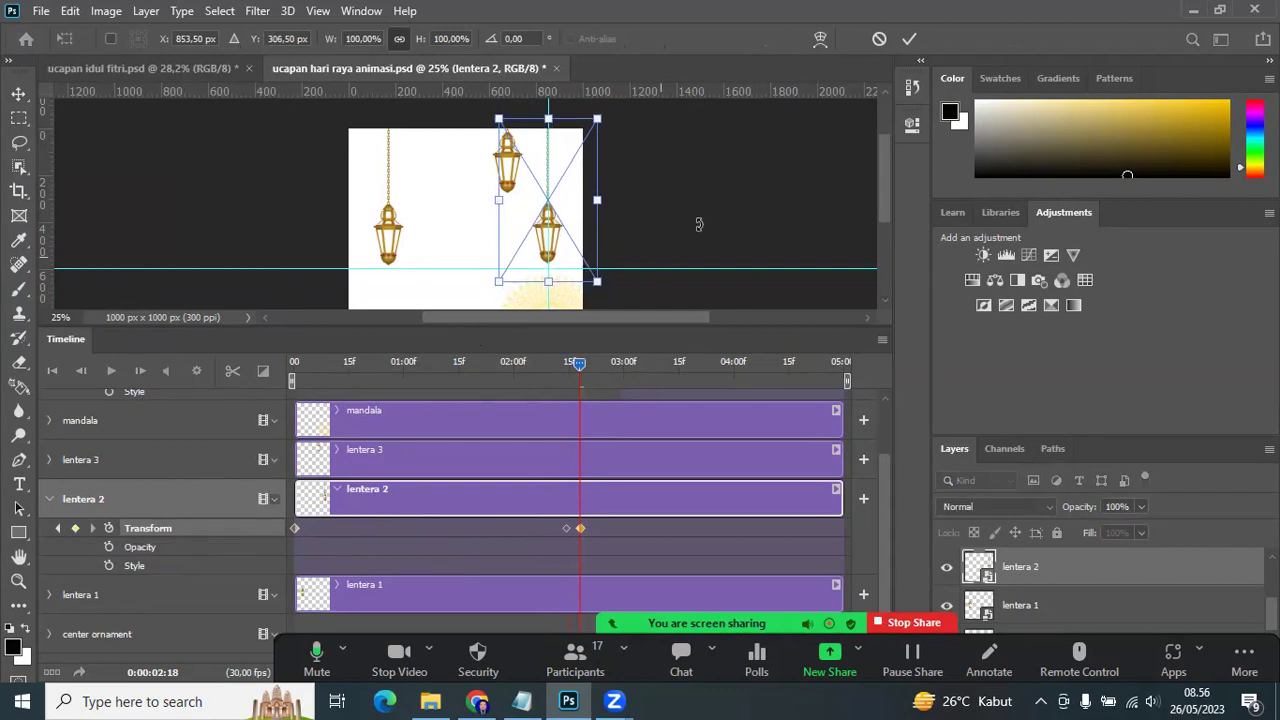
pyautogui.press('Return')
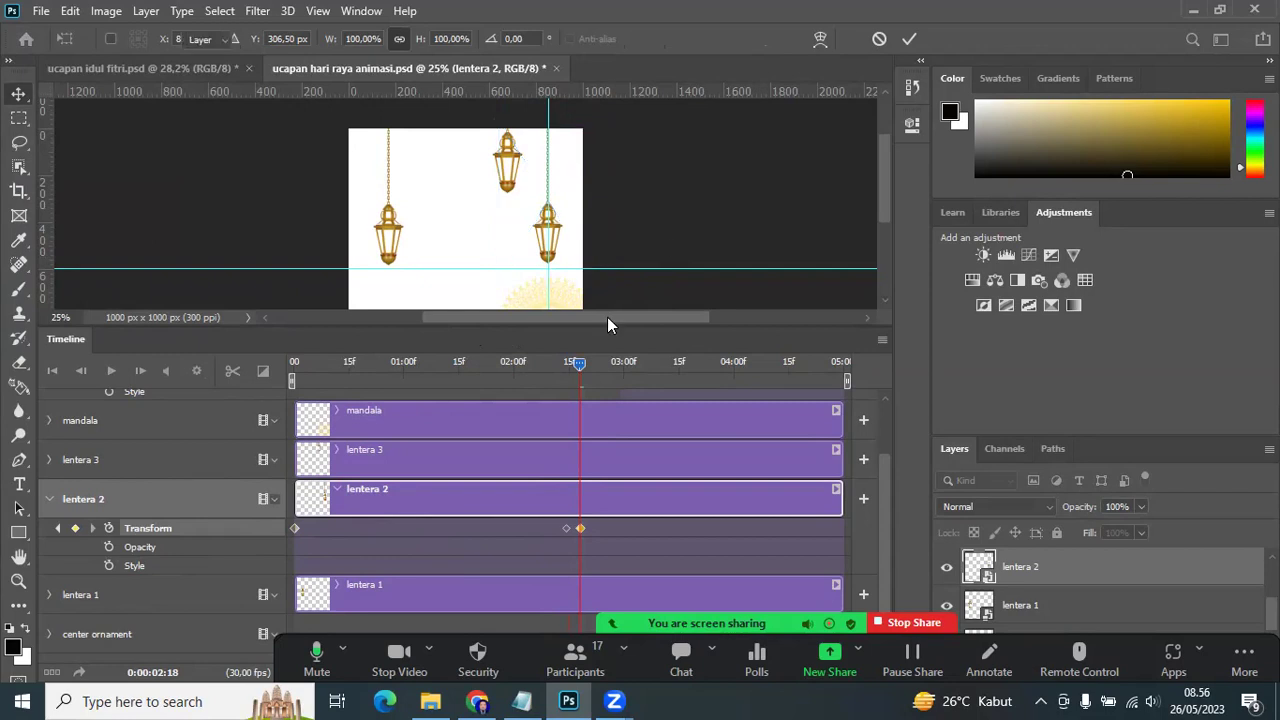
pyautogui.press('space')
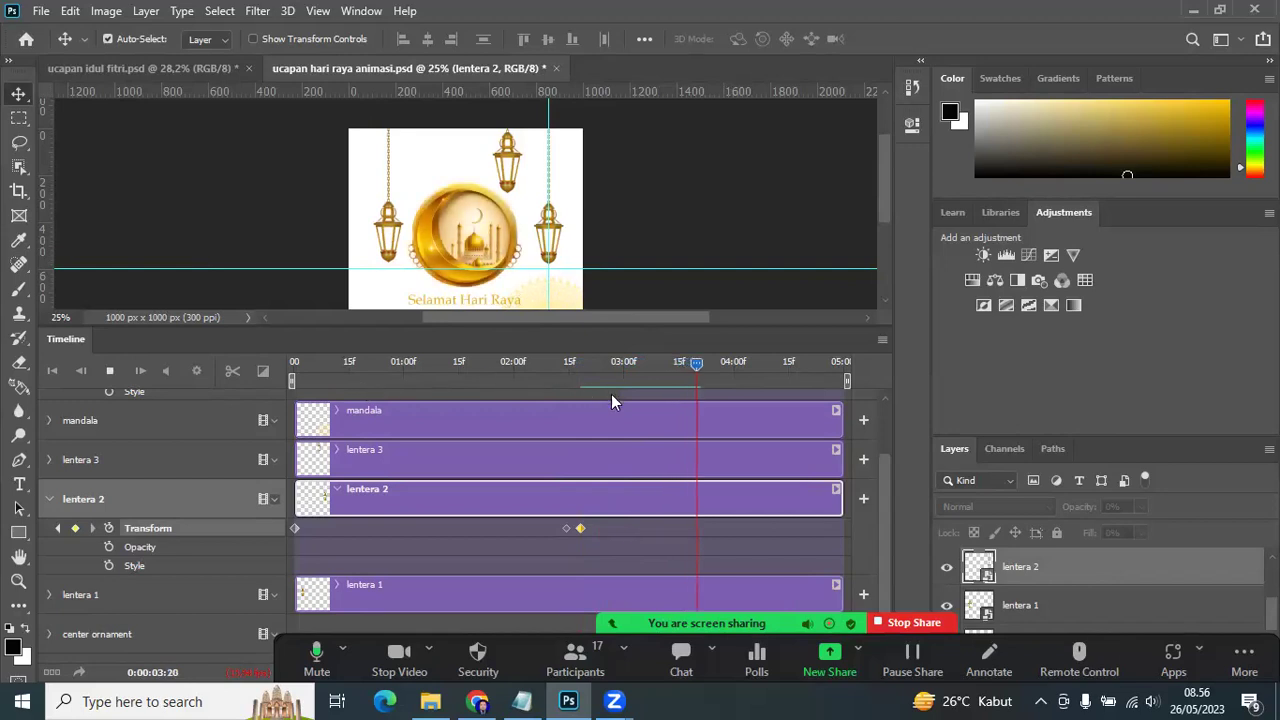
# Step: Raise the horizontal guide, move the vertical guide to X 600 px, and expand lentera 3 instead of lentera 2
pyautogui.click(293, 367)
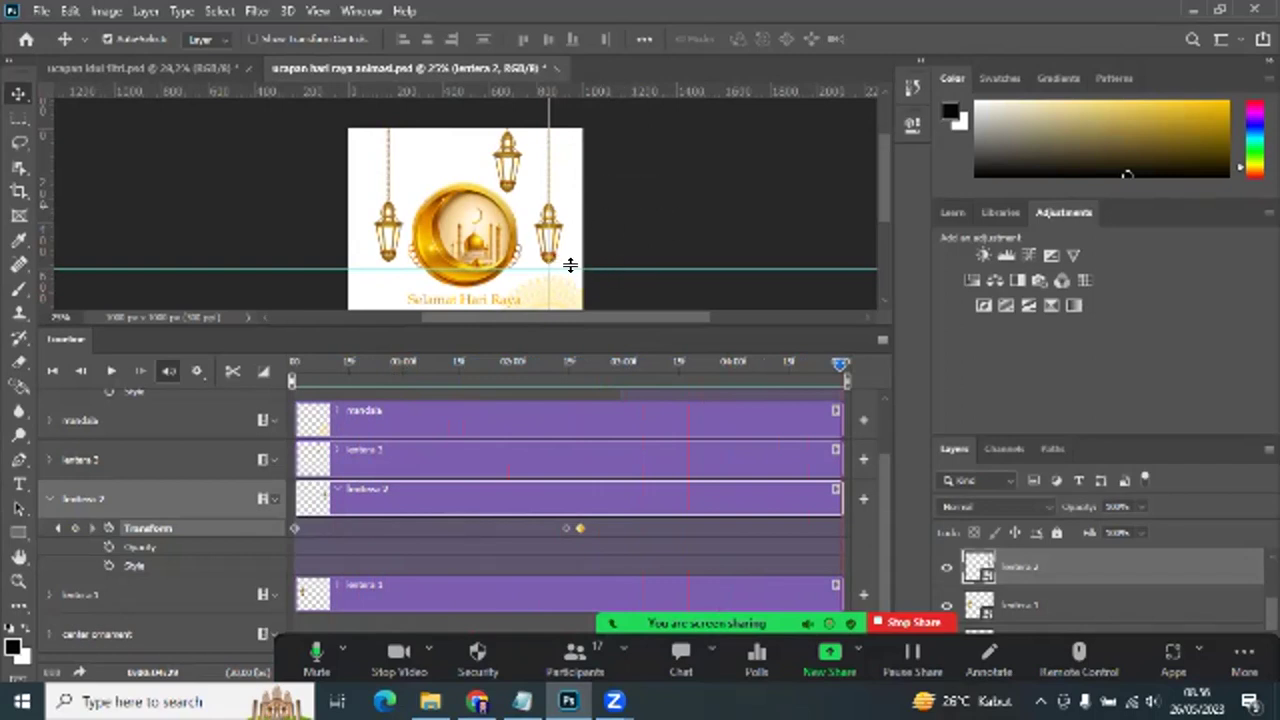
pyautogui.moveTo(568, 267); pyautogui.dragTo(556, 191)
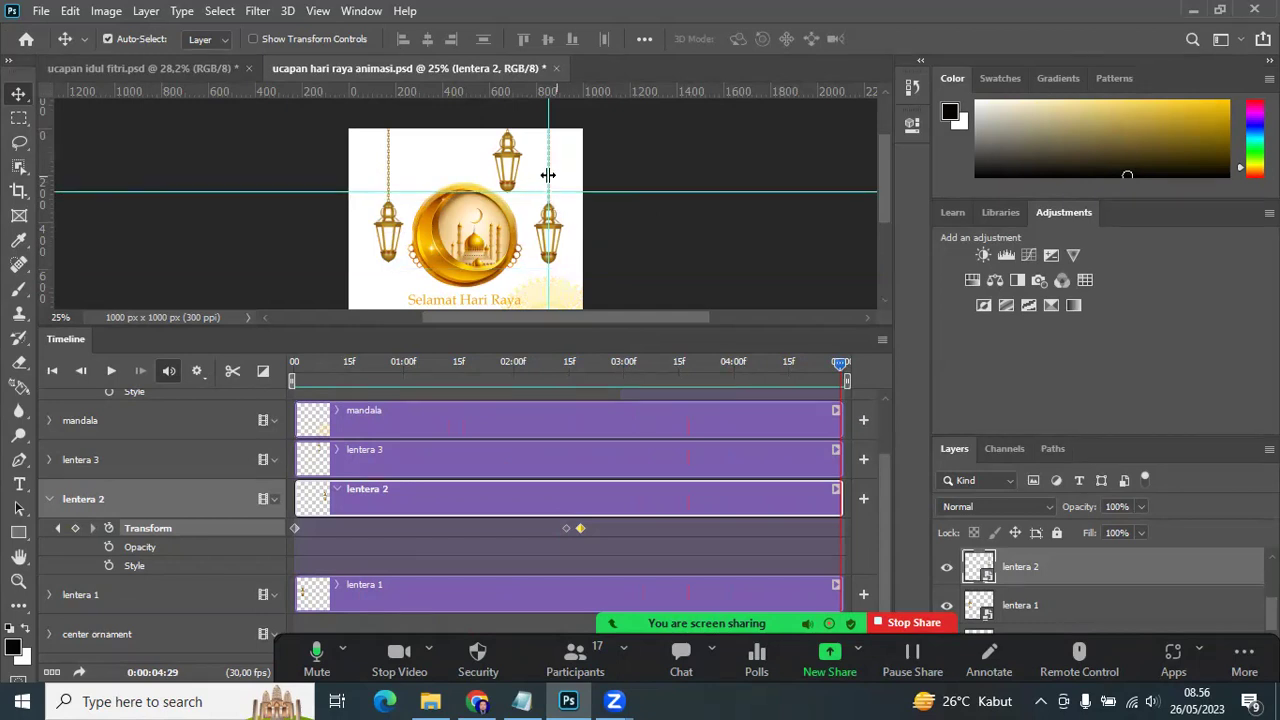
pyautogui.moveTo(548, 200); pyautogui.dragTo(507, 200)
pyautogui.click(49, 498)
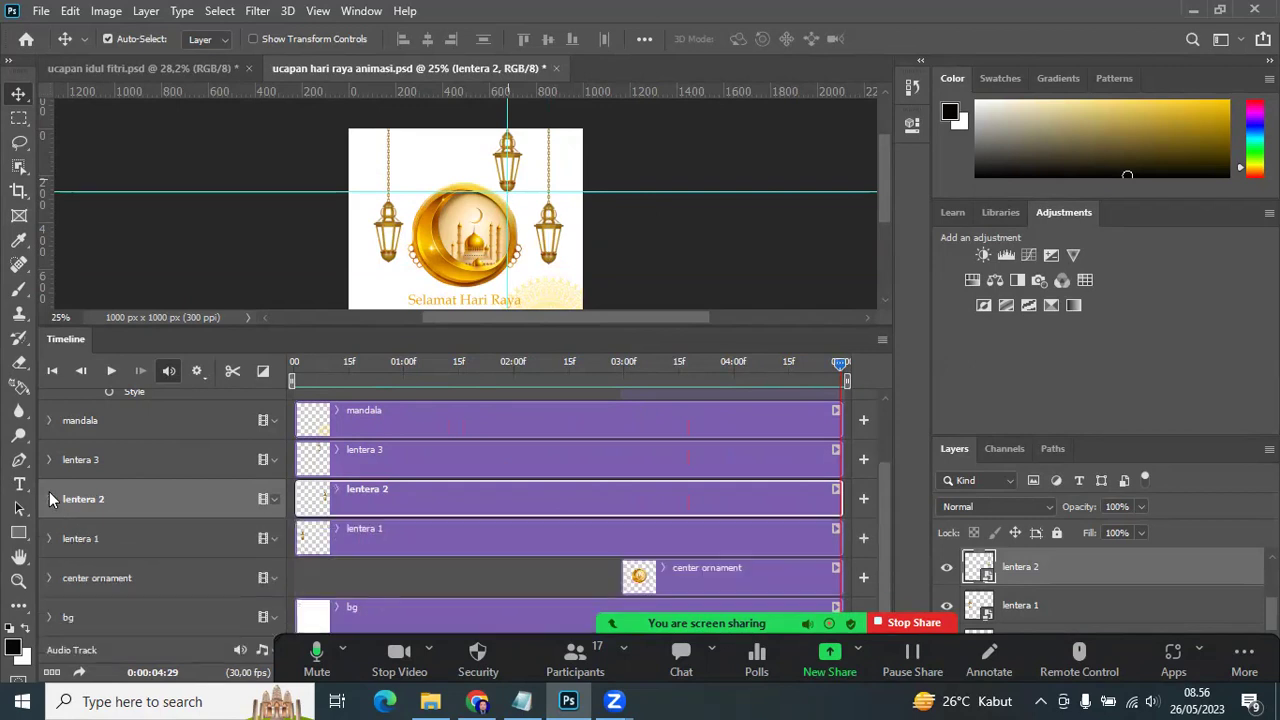
pyautogui.click(49, 459)
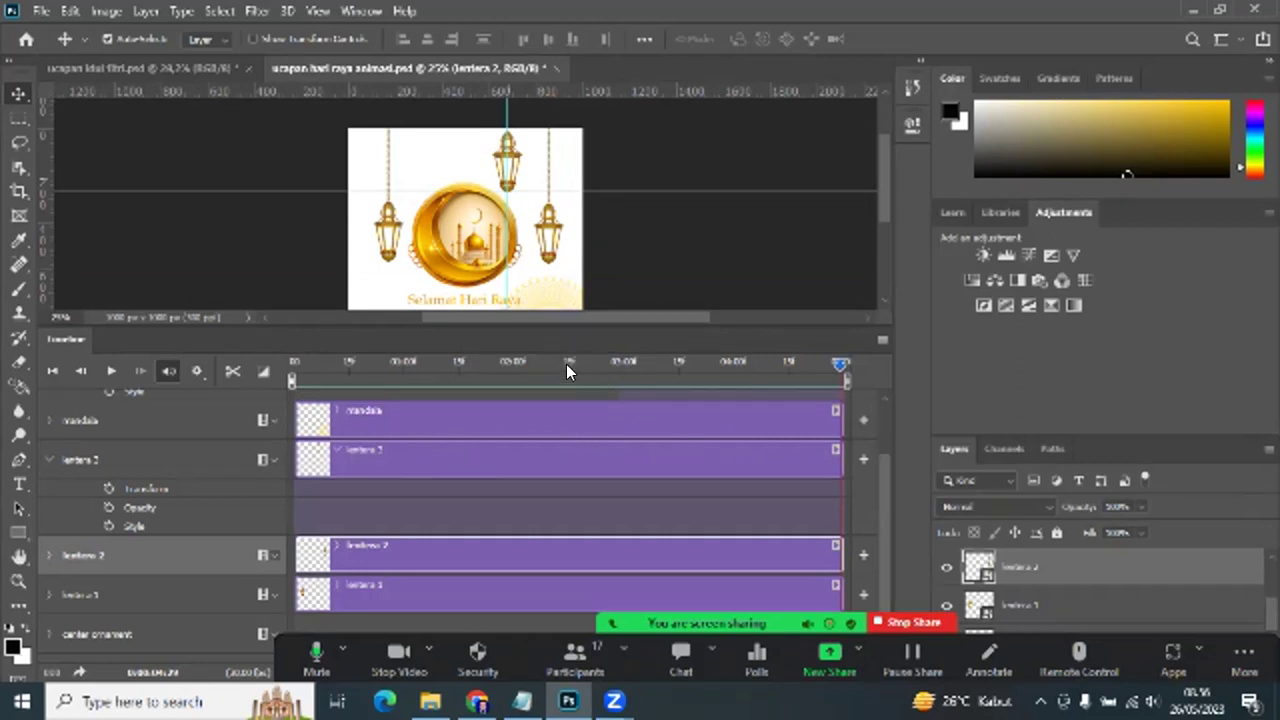
# Step: Start the lentera 3 clip at 02:14 and enable its Transform stopwatch there
pyautogui.moveTo(297, 456); pyautogui.dragTo(555, 458)
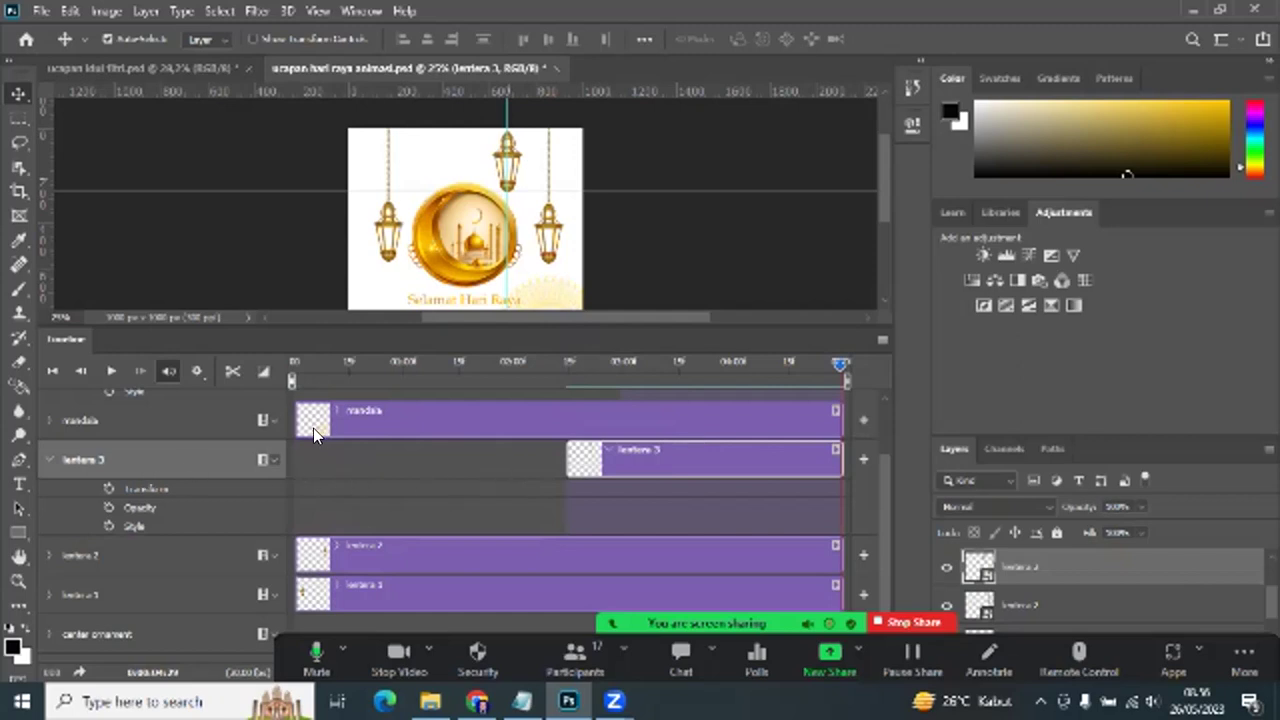
pyautogui.moveTo(583, 365); pyautogui.dragTo(566, 362)
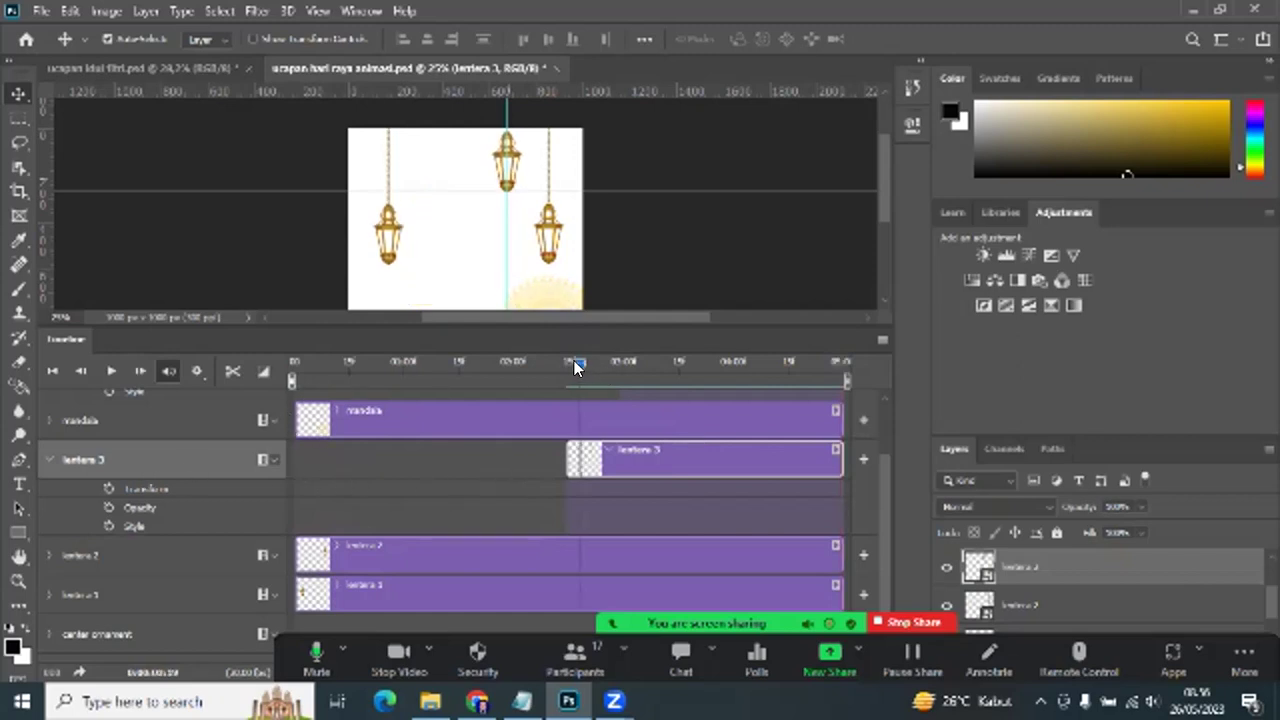
pyautogui.click(110, 488)
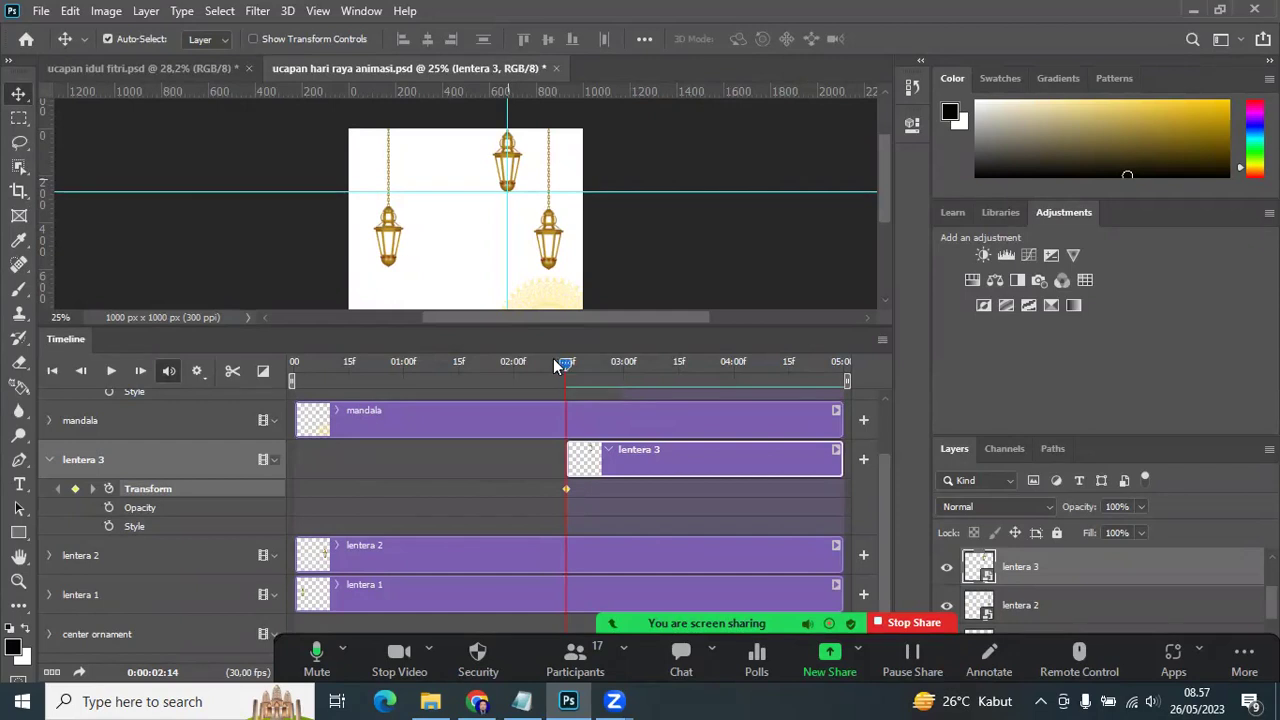
# Step: Lift lentera 3's top lantern above the canvas as its 02:14 starting keyframe
pyautogui.hotkey('ctrl', 't')
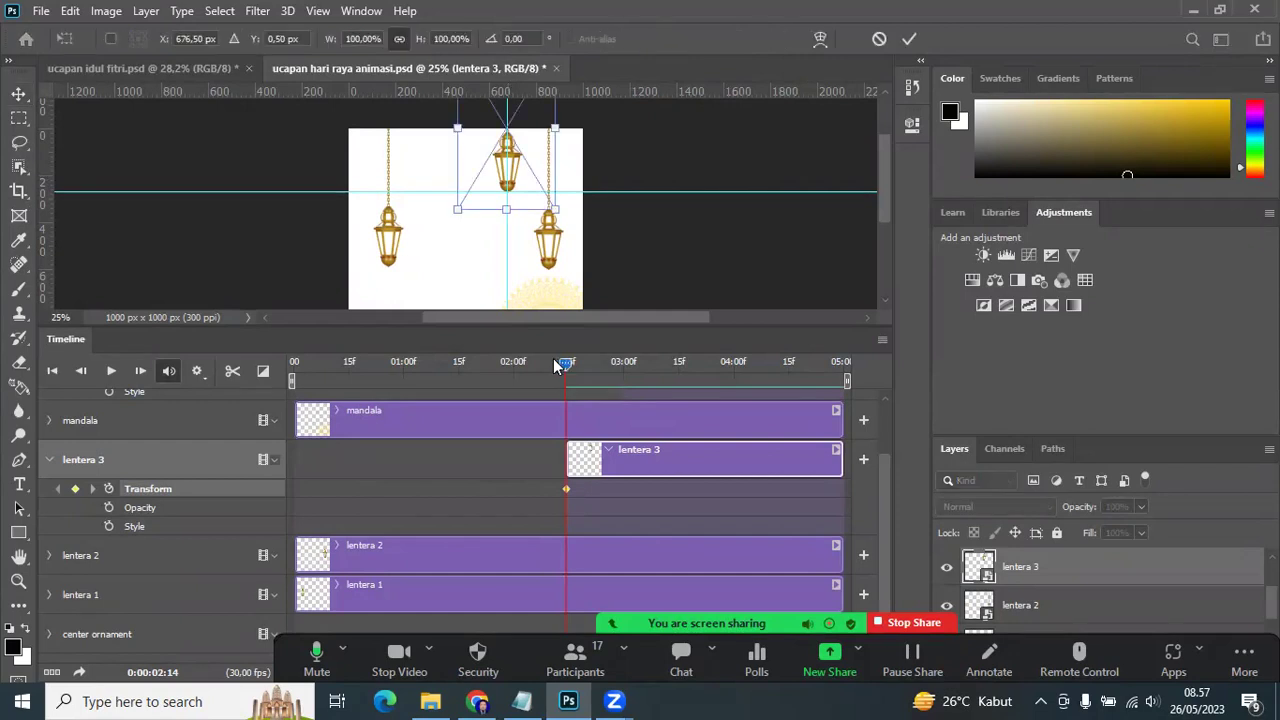
pyautogui.press('Up')
pyautogui.press('Up')
pyautogui.press('Up')
pyautogui.press('Up')
pyautogui.press('Up')
pyautogui.press('Up')
pyautogui.press('Up')
pyautogui.press('Up')
pyautogui.press('Up')
pyautogui.press('Up')
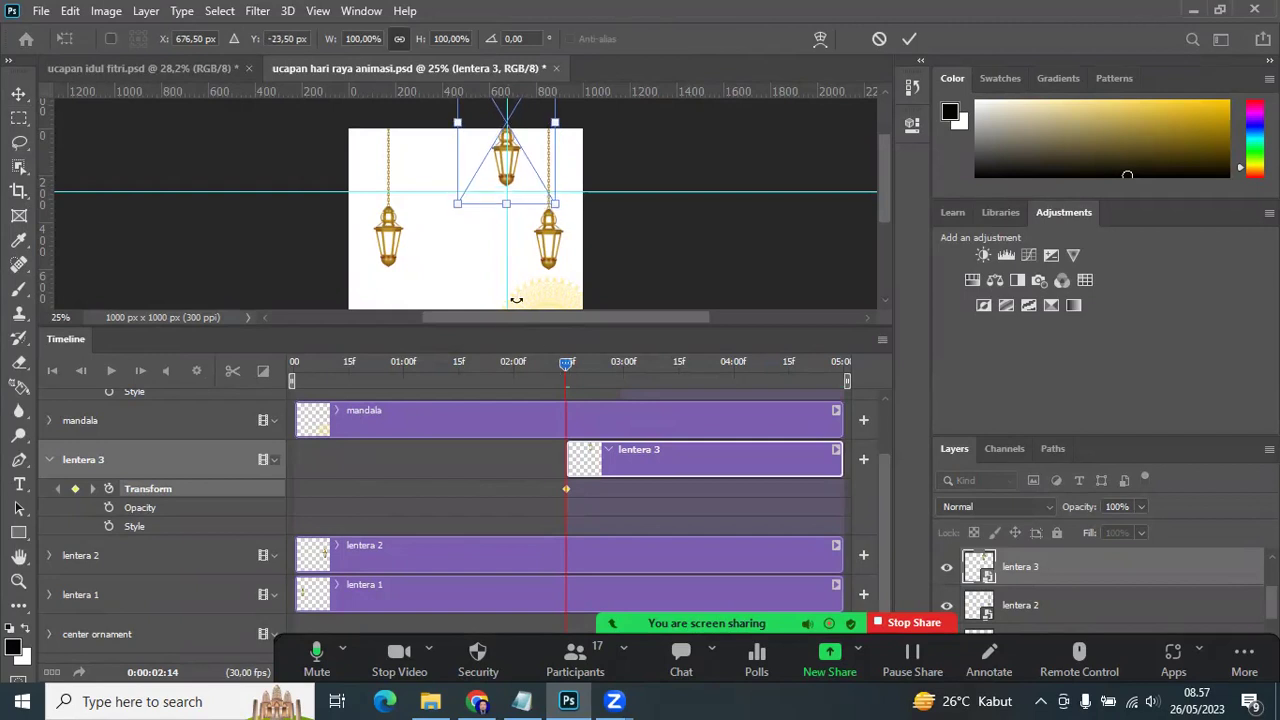
pyautogui.scroll(1, 549, 208)
pyautogui.moveTo(508, 187); pyautogui.dragTo(510, 138)
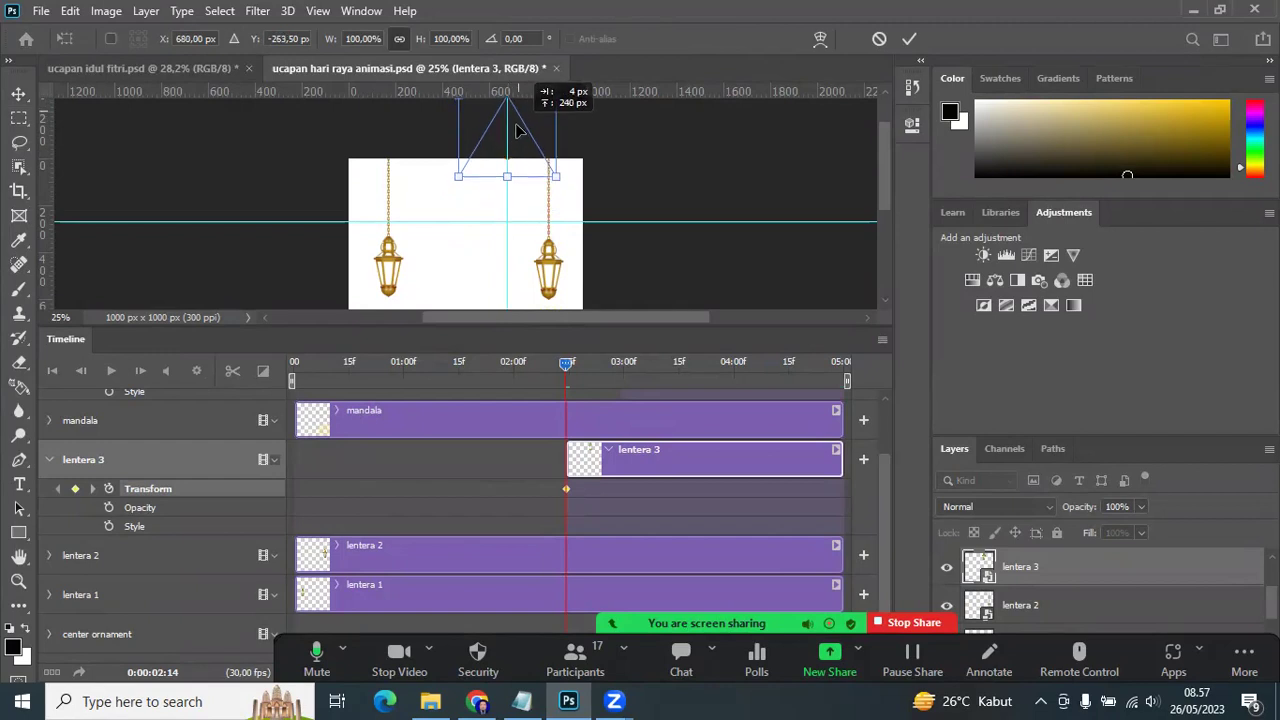
pyautogui.moveTo(510, 138); pyautogui.dragTo(520, 130)
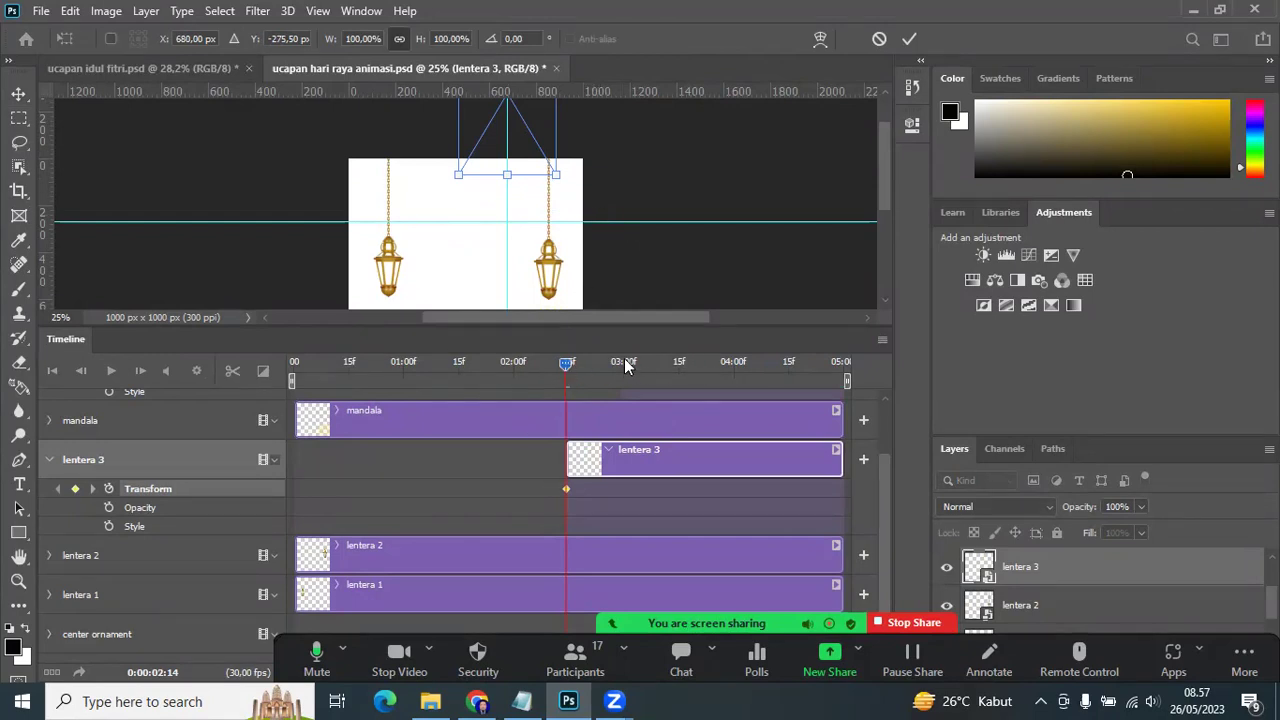
pyautogui.press('Return')
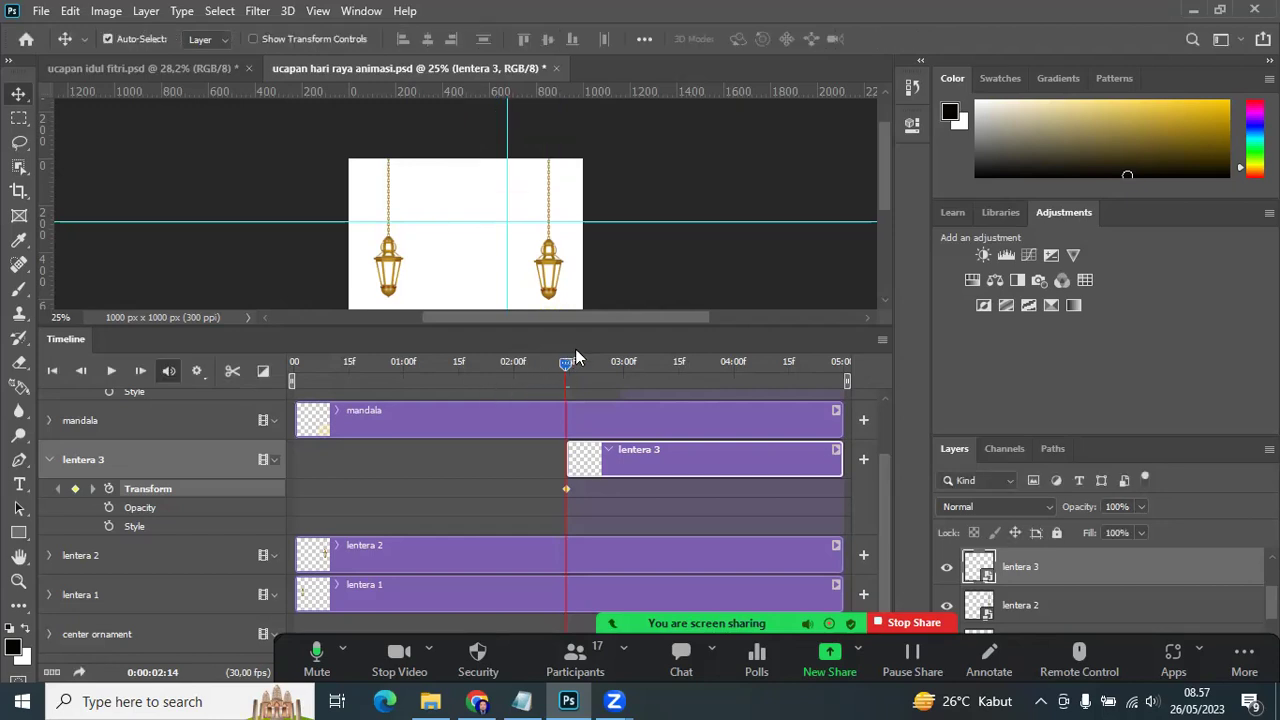
# Step: Keyframe lentera 3's lantern down at its hanging spot at 04:00
pyautogui.moveTo(566, 362)
pyautogui.mouseDown()
pyautogui.moveTo(744, 377)
pyautogui.moveTo(733, 375)
pyautogui.mouseUp()
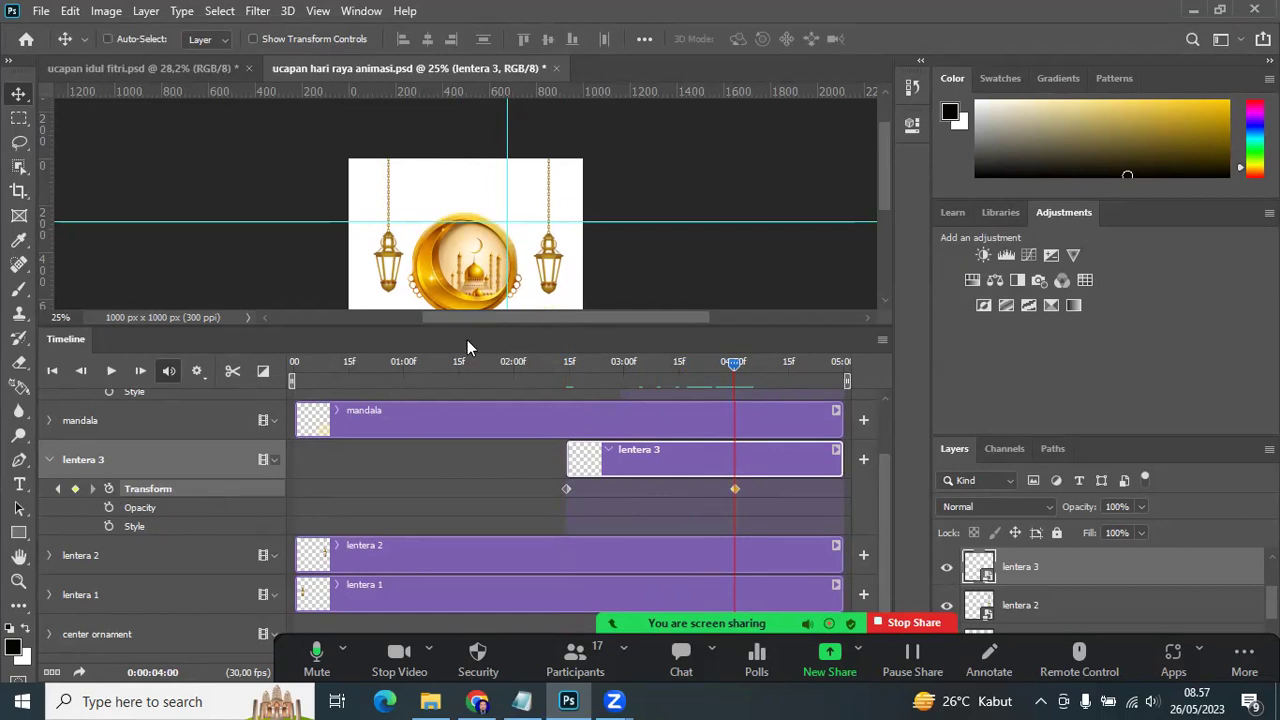
pyautogui.hotkey('ctrl', 't')
pyautogui.press('Down')
pyautogui.press('Down')
pyautogui.press('Down')
pyautogui.press('Down')
pyautogui.press('Down')
pyautogui.press('Down')
pyautogui.press('Down')
pyautogui.press('Down')
pyautogui.press('Down')
pyautogui.press('Down')
pyautogui.press('Down')
pyautogui.press('Down')
pyautogui.press('Down')
pyautogui.press('Down')
pyautogui.press('Down')
pyautogui.press('Down')
pyautogui.press('Down')
pyautogui.press('Down')
pyautogui.press('Down')
pyautogui.press('Down')
pyautogui.press('Down')
pyautogui.press('Down')
pyautogui.press('Down')
pyautogui.press('Down')
pyautogui.press('Down')
pyautogui.press('Down')
pyautogui.press('Down')
pyautogui.press('Down')
pyautogui.press('Down')
pyautogui.press('Down')
pyautogui.press('Down')
pyautogui.press('Down')
pyautogui.press('Down')
pyautogui.press('Down')
pyautogui.press('Down')
pyautogui.press('Down')
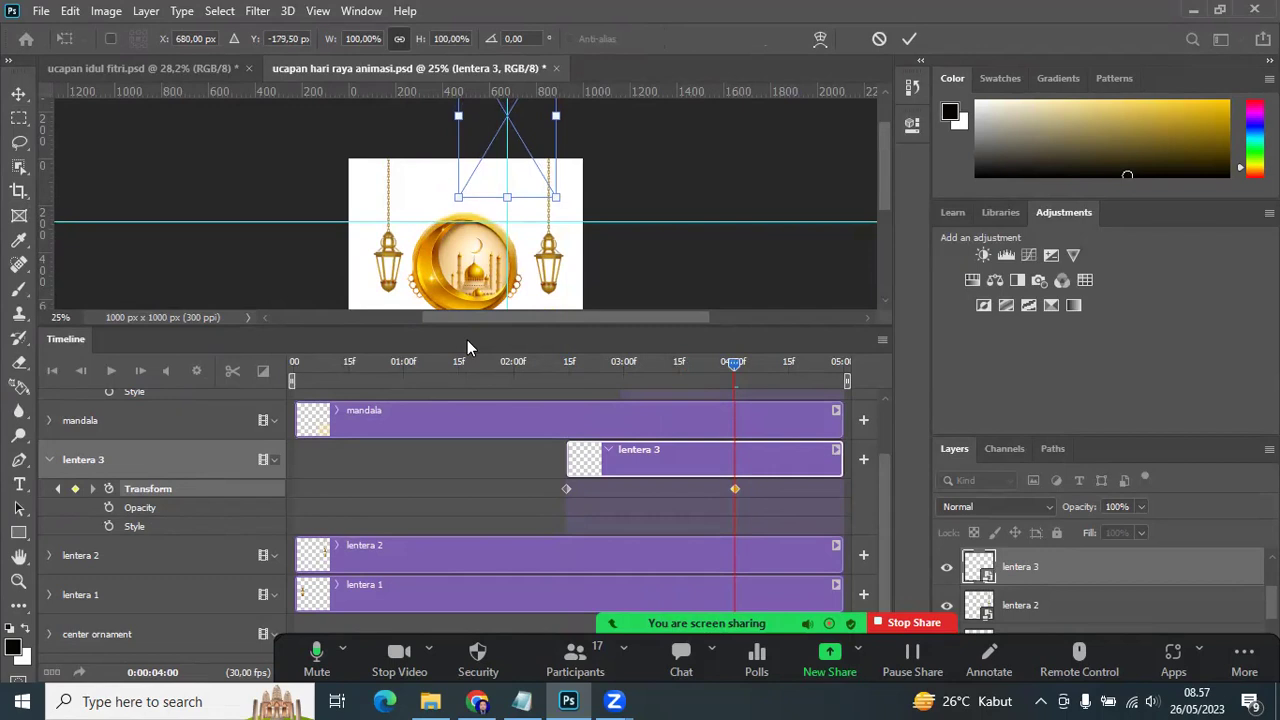
pyautogui.press('Down')
pyautogui.press('Down')
pyautogui.press('Down')
pyautogui.press('Down')
pyautogui.press('Down')
pyautogui.press('Down')
pyautogui.press('Down')
pyautogui.press('Down')
pyautogui.press('Down')
pyautogui.press('Down')
pyautogui.press('Down')
pyautogui.press('Down')
pyautogui.press('Down')
pyautogui.press('Down')
pyautogui.press('Down')
pyautogui.press('Down')
pyautogui.press('Down')
pyautogui.press('Down')
pyautogui.press('Down')
pyautogui.press('Down')
pyautogui.press('Down')
pyautogui.press('Down')
pyautogui.press('Down')
pyautogui.press('Down')
pyautogui.press('Down')
pyautogui.press('Down')
pyautogui.press('Down')
pyautogui.press('Down')
pyautogui.press('Down')
pyautogui.press('Down')
pyautogui.press('Down')
pyautogui.press('Down')
pyautogui.press('Down')
pyautogui.press('Down')
pyautogui.press('Down')
pyautogui.press('Down')
pyautogui.press('Down')
pyautogui.press('Down')
pyautogui.press('Down')
pyautogui.press('Down')
pyautogui.press('Down')
pyautogui.press('Down')
pyautogui.press('Down')
pyautogui.press('Down')
pyautogui.press('Down')
pyautogui.press('Down')
pyautogui.press('Down')
pyautogui.press('Down')
pyautogui.press('Down')
pyautogui.press('Down')
pyautogui.press('Down')
pyautogui.press('Down')
pyautogui.press('Down')
pyautogui.press('Down')
pyautogui.press('Down')
pyautogui.press('Down')
pyautogui.press('Down')
pyautogui.press('Down')
pyautogui.press('Down')
pyautogui.press('Down')
pyautogui.press('Down')
pyautogui.press('Down')
pyautogui.press('Down')
pyautogui.press('Down')
pyautogui.press('Down')
pyautogui.press('Down')
pyautogui.press('Down')
pyautogui.press('Down')
pyautogui.press('Down')
pyautogui.press('Down')
pyautogui.press('Down')
pyautogui.press('Down')
pyautogui.press('Down')
pyautogui.press('Down')
pyautogui.press('Down')
pyautogui.press('Down')
pyautogui.press('Down')
pyautogui.press('Down')
pyautogui.press('Down')
pyautogui.press('Down')
pyautogui.press('Down')
pyautogui.press('Down')
pyautogui.press('Down')
pyautogui.press('Down')
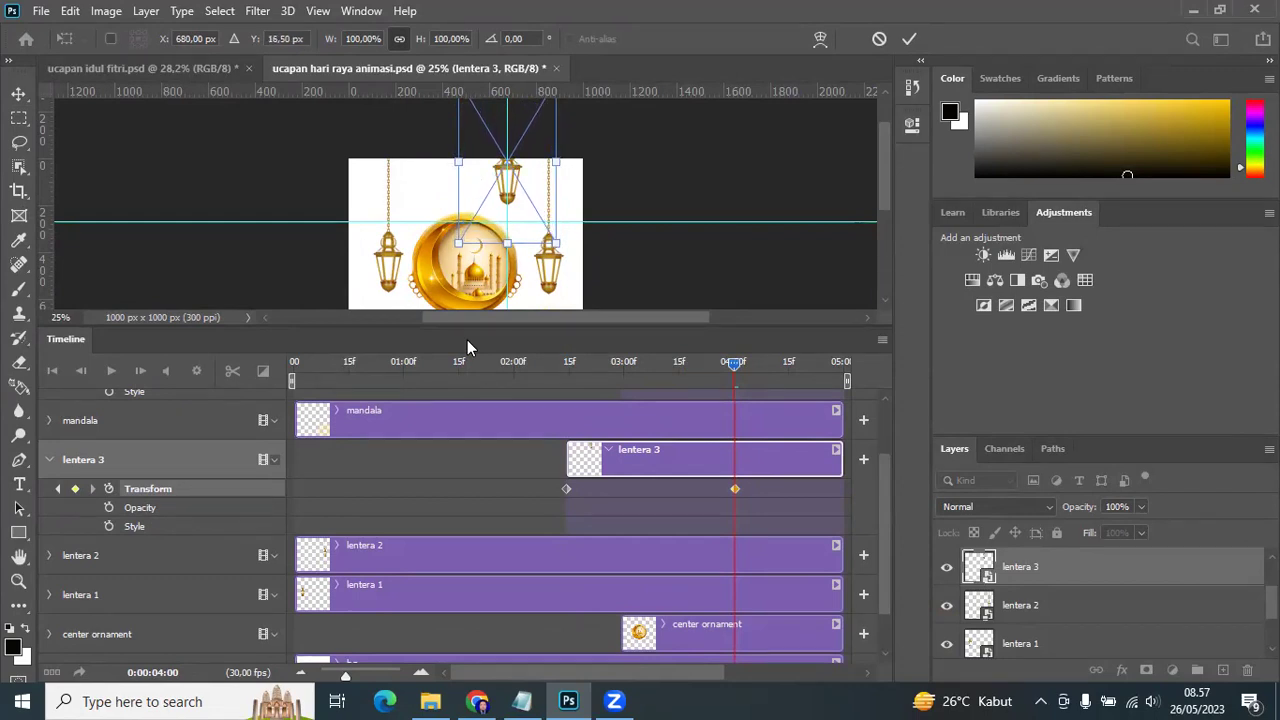
pyautogui.press('Down')
pyautogui.press('Down')
pyautogui.press('Down')
pyautogui.press('Down')
pyautogui.press('Down')
pyautogui.press('Down')
pyautogui.press('Down')
pyautogui.press('Down')
pyautogui.press('Down')
pyautogui.press('Down')
pyautogui.press('Down')
pyautogui.press('Down')
pyautogui.press('Down')
pyautogui.press('Down')
pyautogui.press('Down')
pyautogui.press('Down')
pyautogui.press('Down')
pyautogui.press('Down')
pyautogui.press('Down')
pyautogui.press('Down')
pyautogui.press('Down')
pyautogui.press('Down')
pyautogui.press('Down')
pyautogui.press('Down')
pyautogui.press('Down')
pyautogui.press('Down')
pyautogui.press('Down')
pyautogui.press('Down')
pyautogui.press('Down')
pyautogui.press('Down')
pyautogui.press('Down')
pyautogui.press('Down')
pyautogui.press('Down')
pyautogui.press('Down')
pyautogui.press('Down')
pyautogui.press('Down')
pyautogui.press('Down')
pyautogui.press('Down')
pyautogui.press('Down')
pyautogui.press('Down')
pyautogui.press('Down')
pyautogui.press('Down')
pyautogui.press('Down')
pyautogui.press('Down')
pyautogui.press('Down')
pyautogui.press('Down')
pyautogui.press('Down')
pyautogui.press('Down')
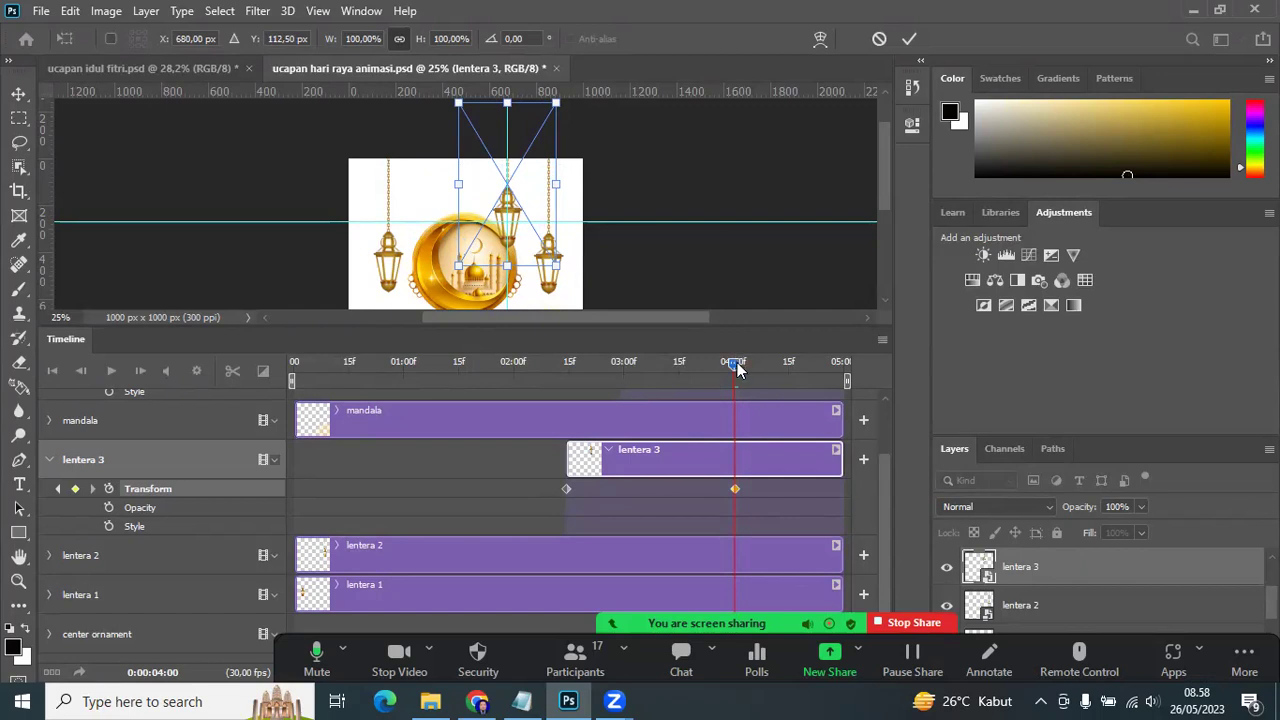
pyautogui.press('Return')
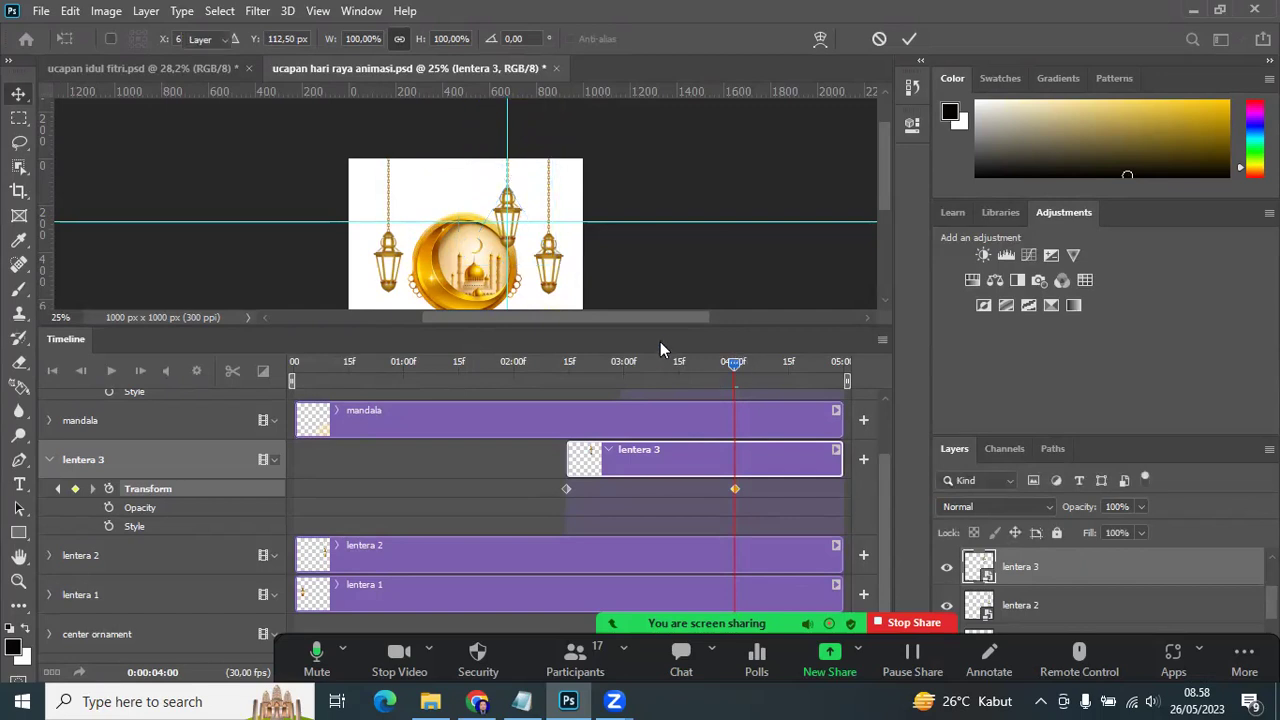
# Step: Add a bounce keyframe at 04:05, raising the lantern slightly to Y 12.50 px
pyautogui.moveTo(741, 362); pyautogui.dragTo(753, 362)
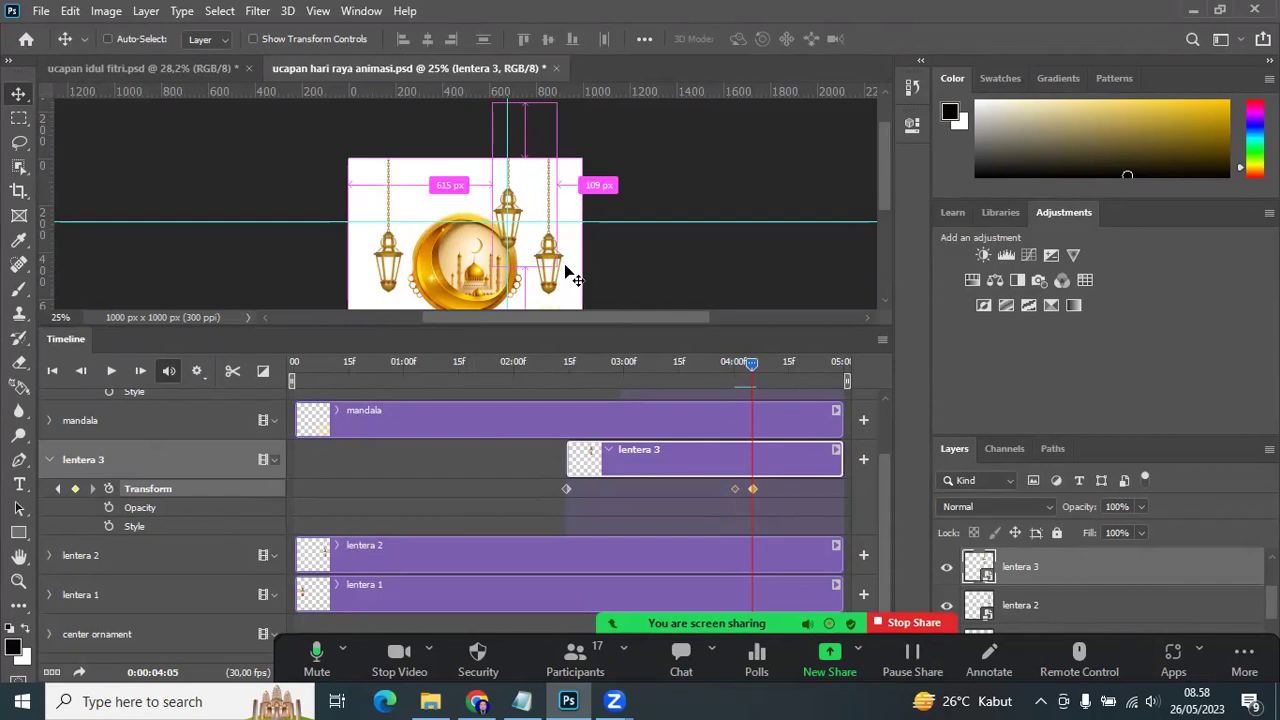
pyautogui.hotkey('ctrl', 't')
pyautogui.hotkey('shift', 'Up')
pyautogui.hotkey('shift', 'Up')
pyautogui.press('Up')
pyautogui.press('Up')
pyautogui.press('Up')
pyautogui.press('Up')
pyautogui.press('Up')
pyautogui.press('Up')
pyautogui.press('Up')
pyautogui.press('Up')
pyautogui.press('Up')
pyautogui.press('Up')
pyautogui.press('Up')
pyautogui.press('Up')
pyautogui.press('Up')
pyautogui.press('Up')
pyautogui.press('Up')
pyautogui.press('Up')
pyautogui.press('Up')
pyautogui.press('Up')
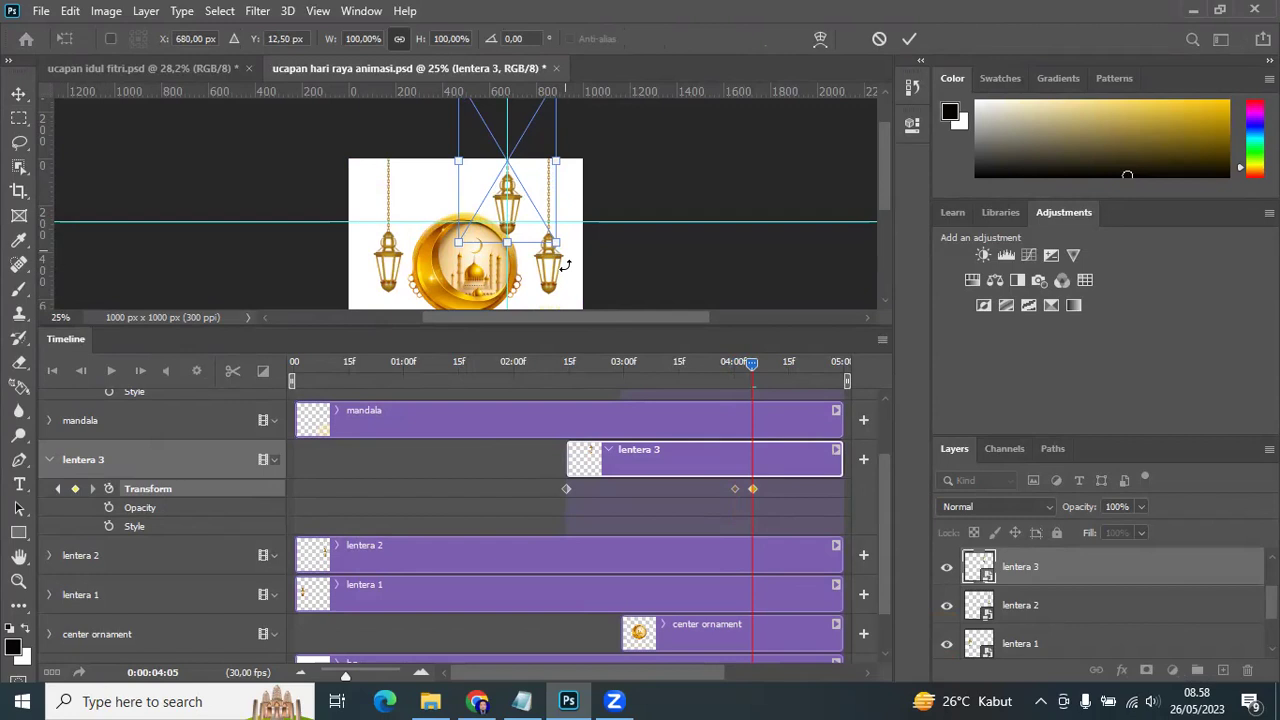
pyautogui.scroll(-1, 720, 170)
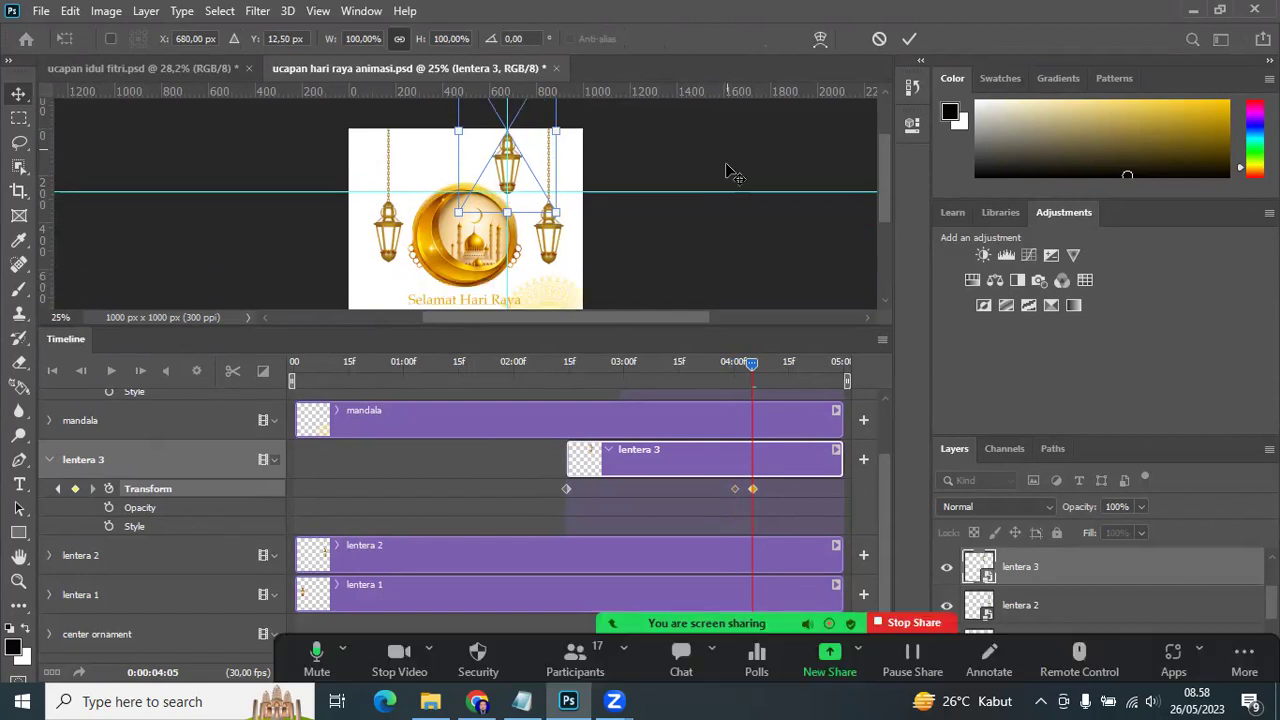
pyautogui.press('Return')
pyautogui.scroll(-1, 654, 210)
pyautogui.scroll(-1, 654, 210)
pyautogui.scroll(1, 655, 218)
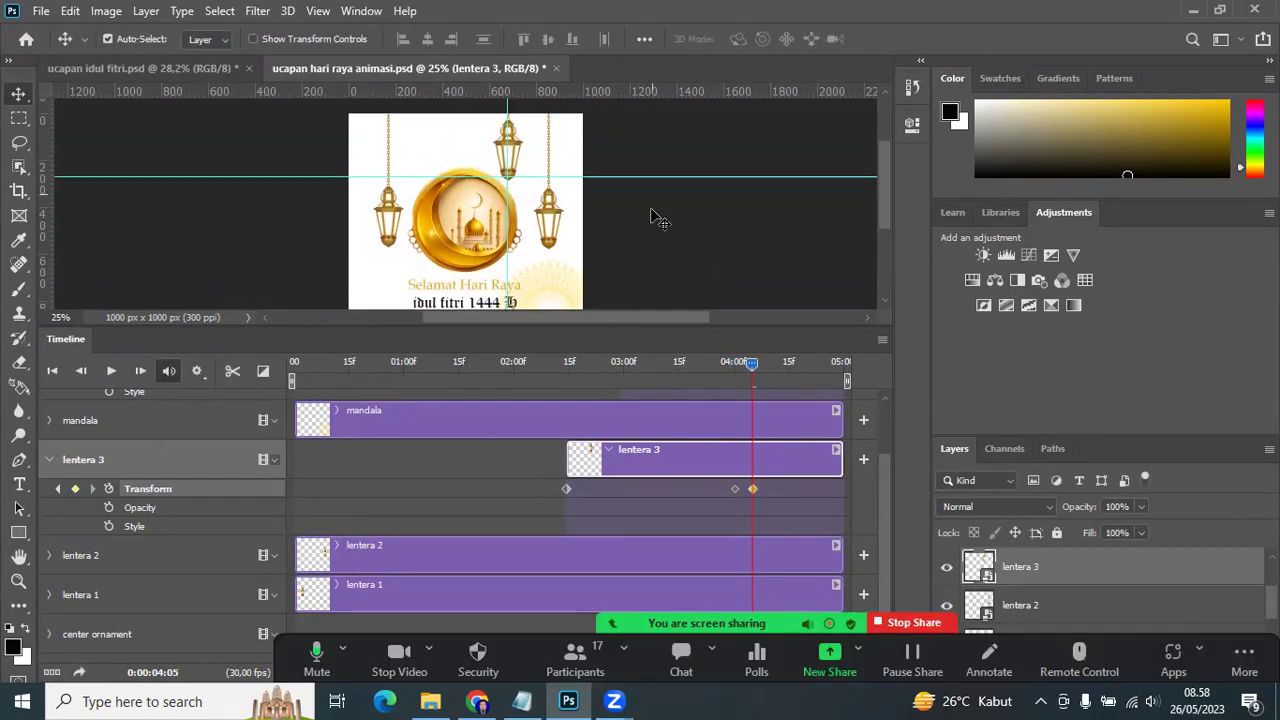
# Step: Render ucapan hari raya animasi.mp4 as H.264 at document size, 30 fps, then save the PSD
pyautogui.click(40, 12)
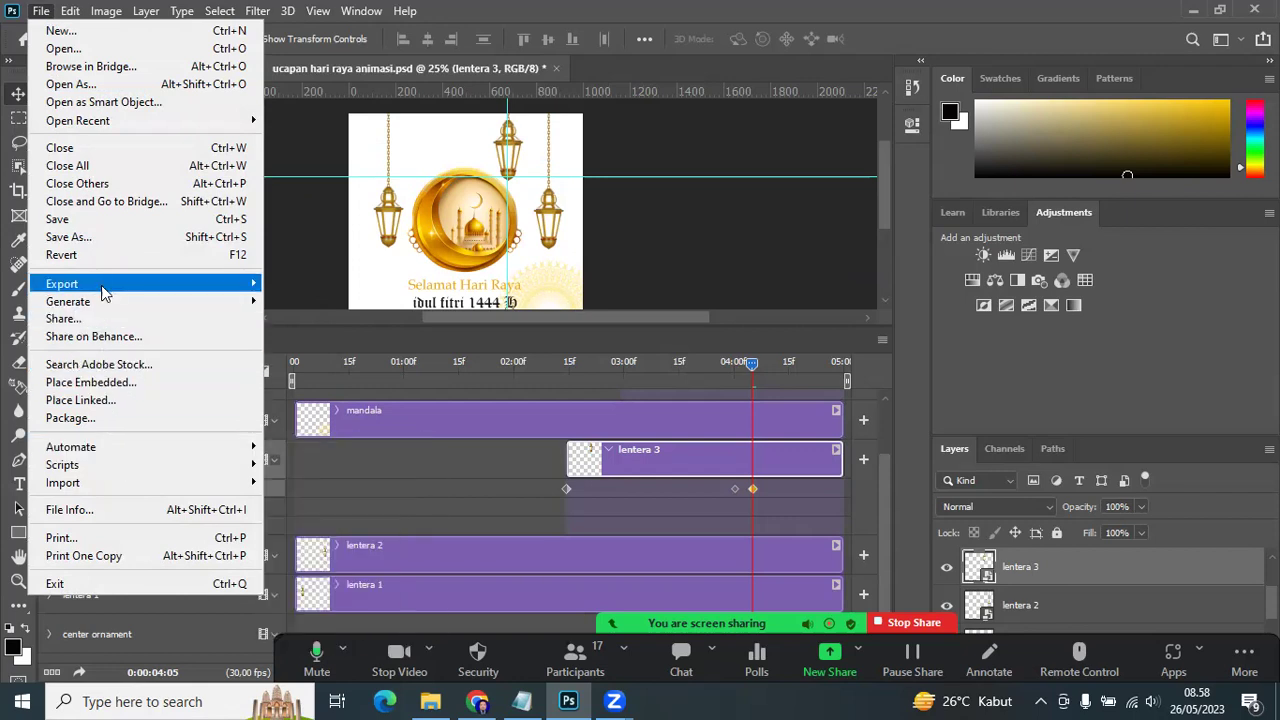
pyautogui.moveTo(62, 284)
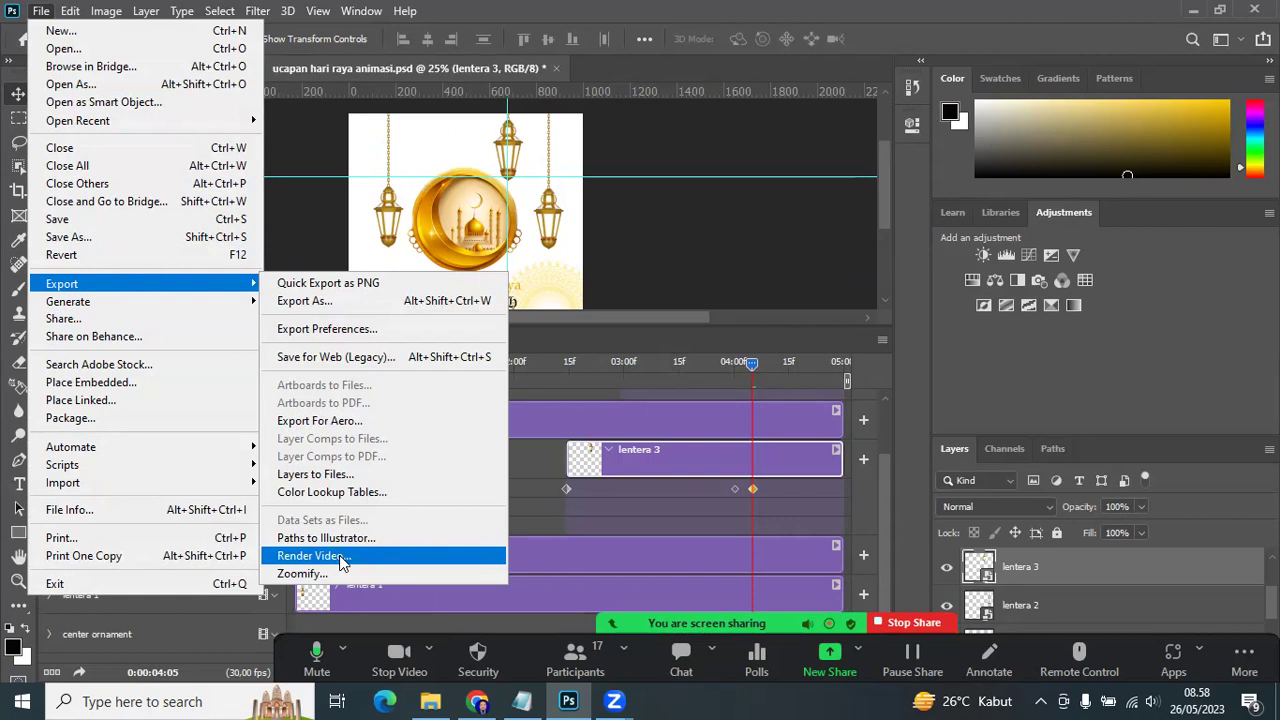
pyautogui.click(339, 558)
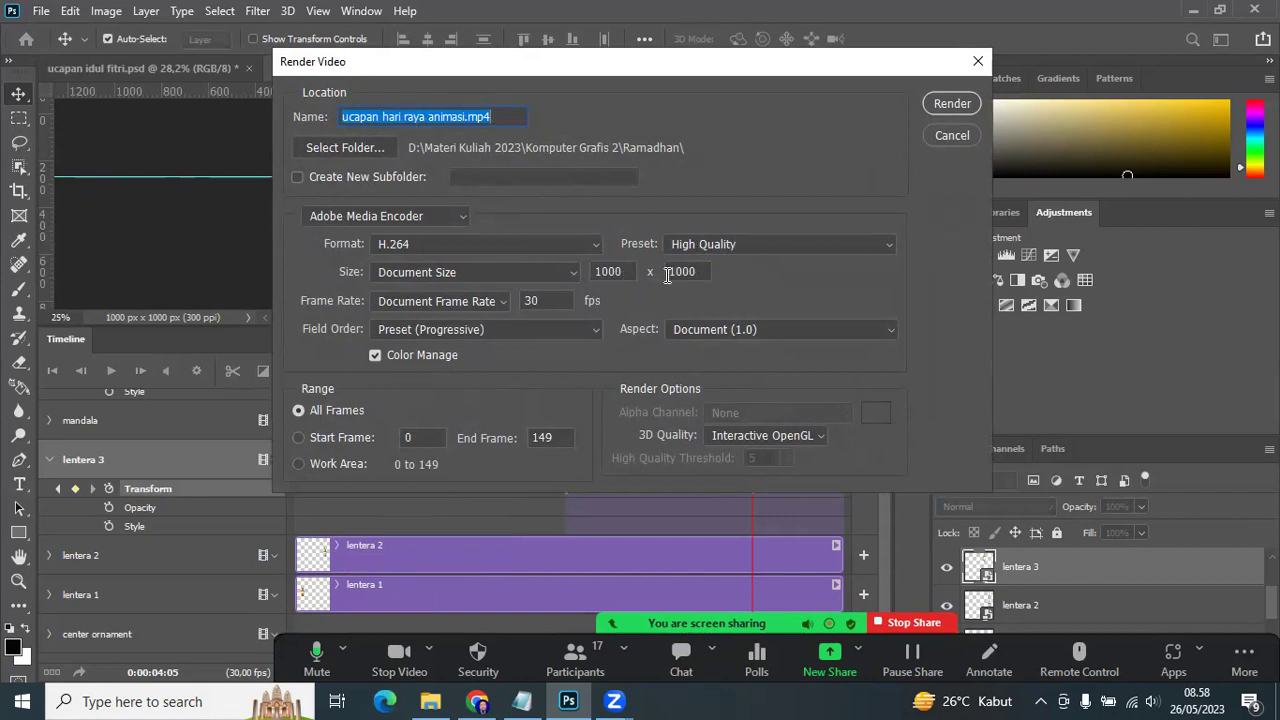
pyautogui.click(952, 104)
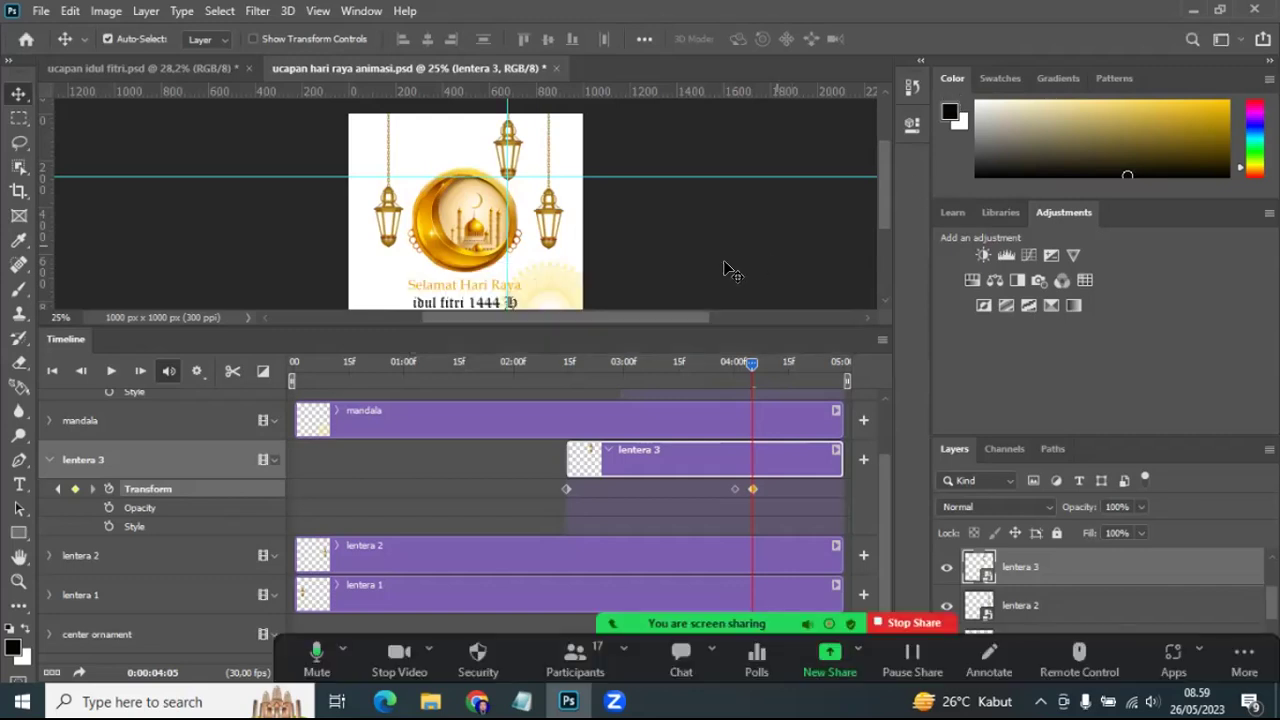
pyautogui.click(38, 12)
pyautogui.click(50, 220)
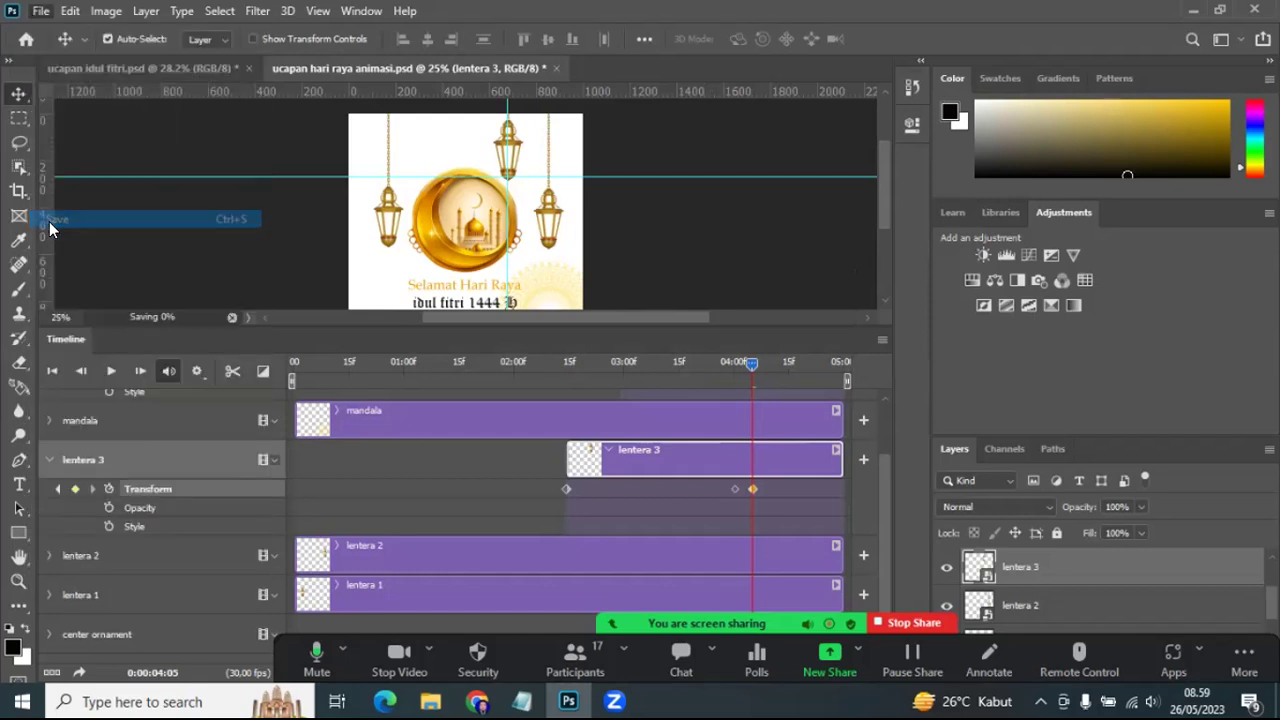
# Step: Open the ucapan hari raya animasi MP4 from the Ramadhan folder in File Explorer
pyautogui.click(433, 700)
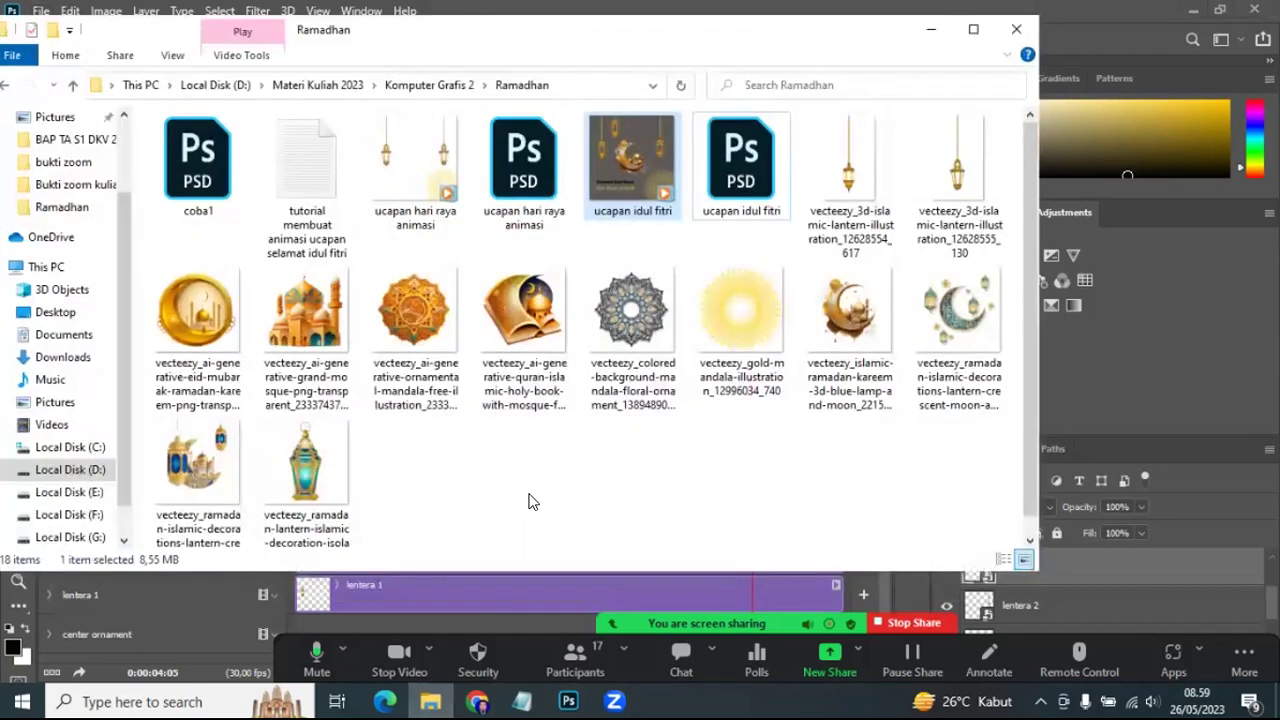
pyautogui.click(706, 511)
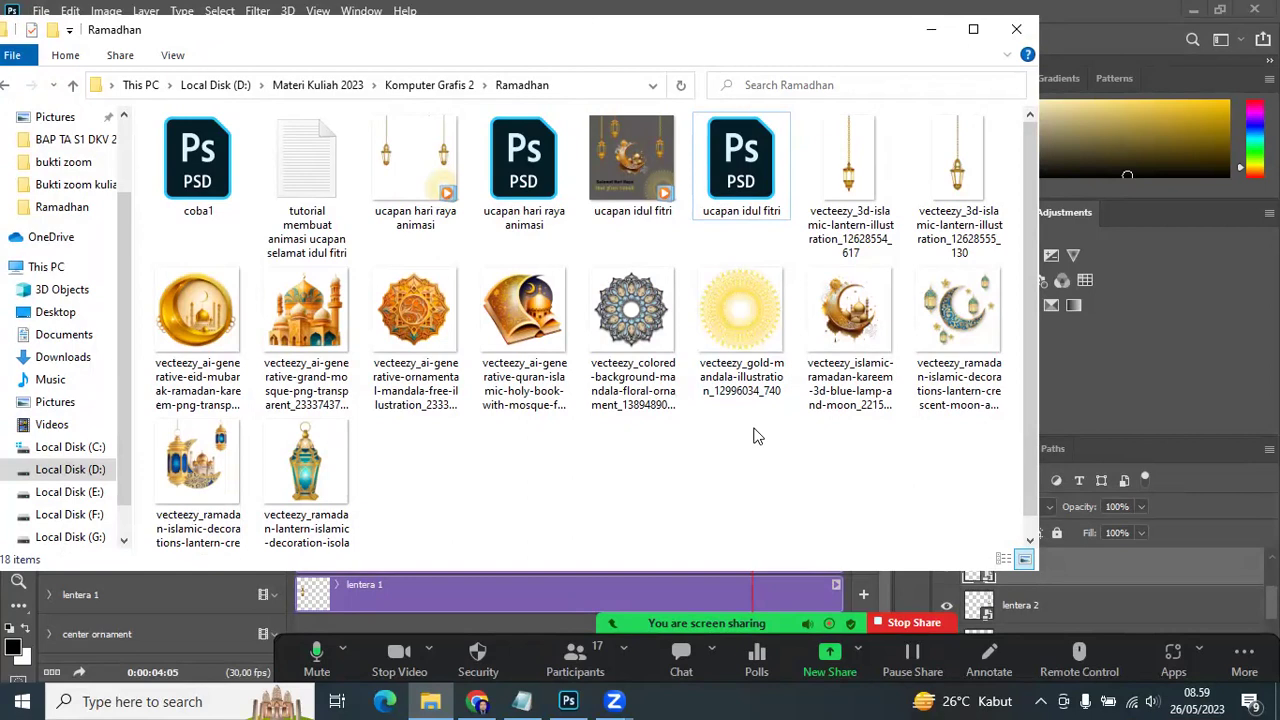
pyautogui.click(399, 171)
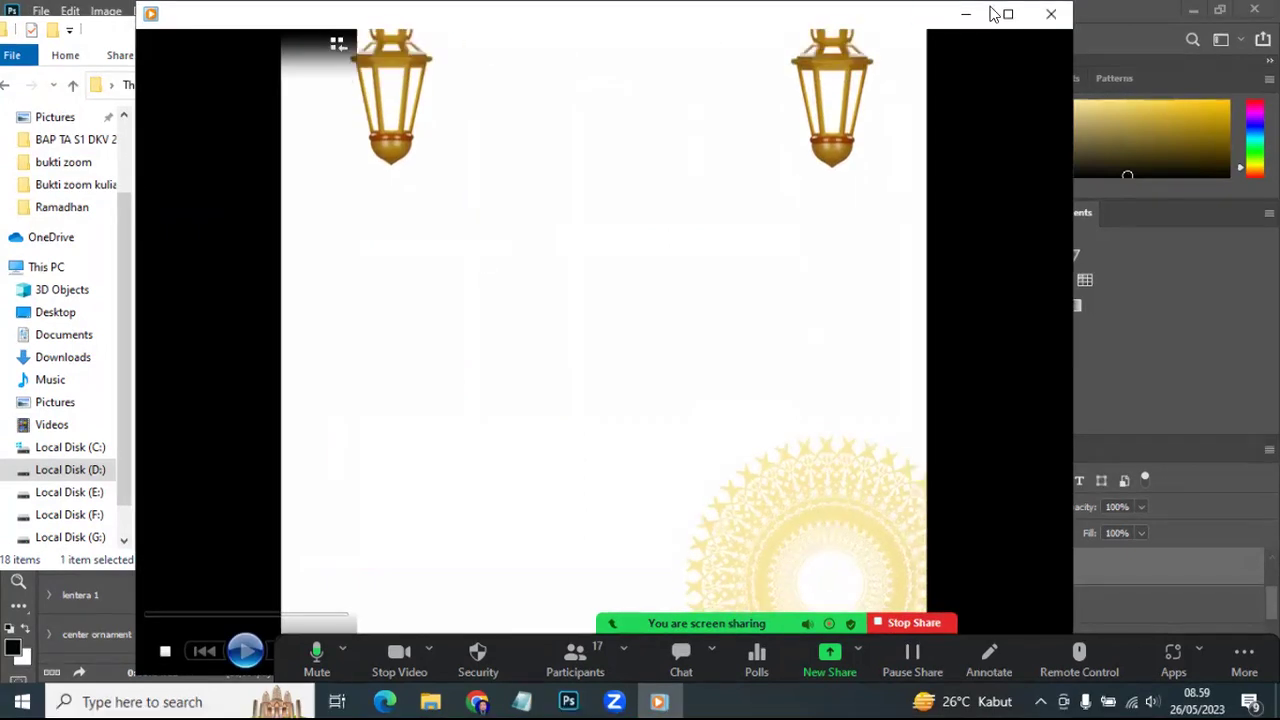
# Step: Maximize the media player to watch the card animation, then stop the Zoom share
pyautogui.click(1008, 18)
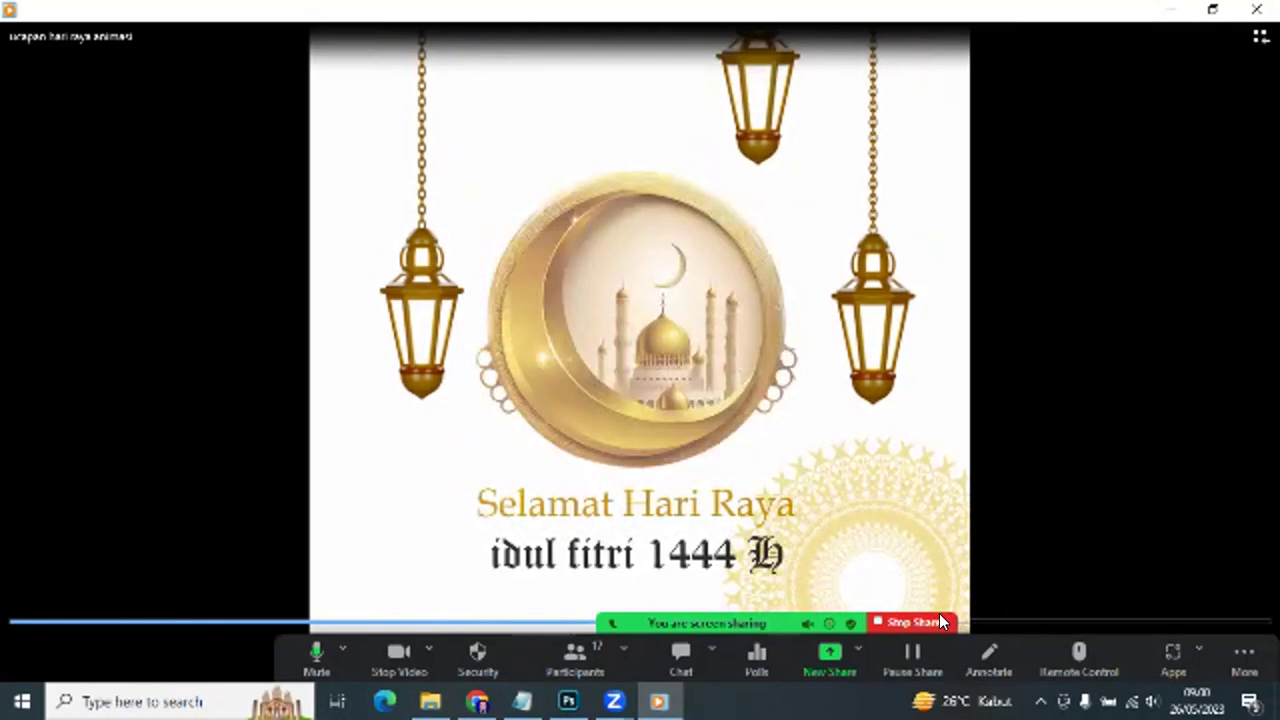
pyautogui.click(939, 621)
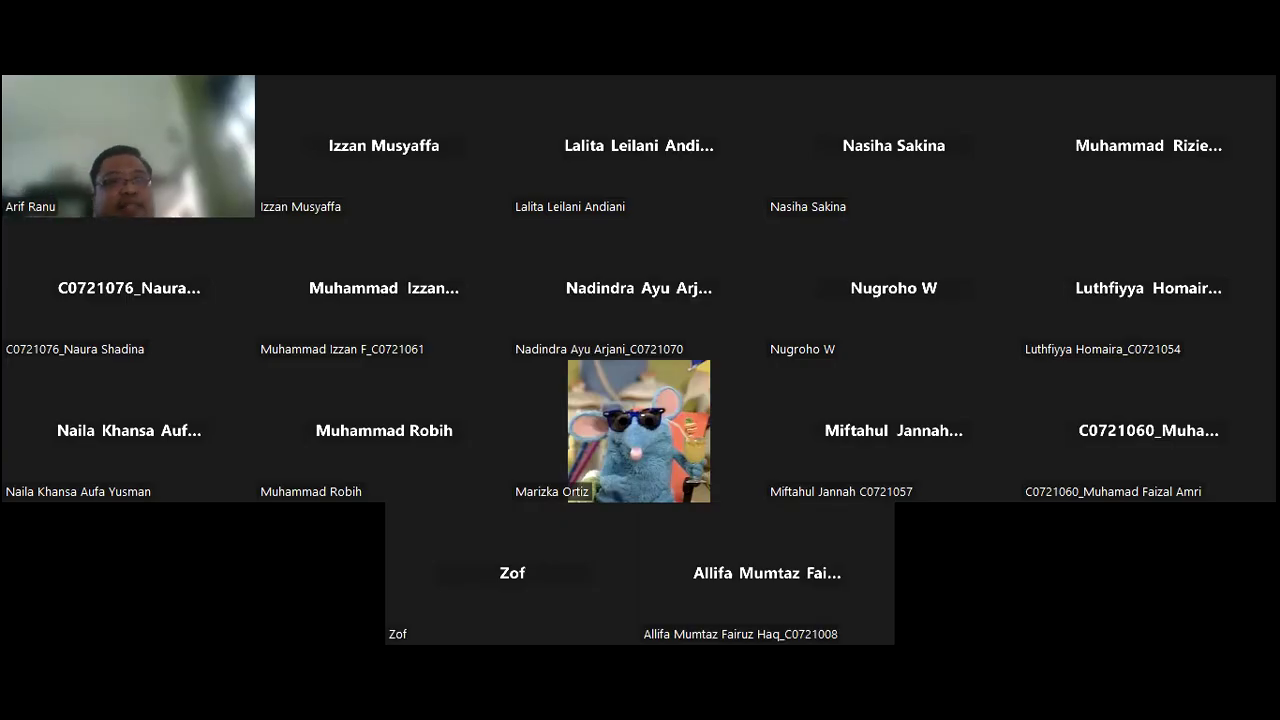